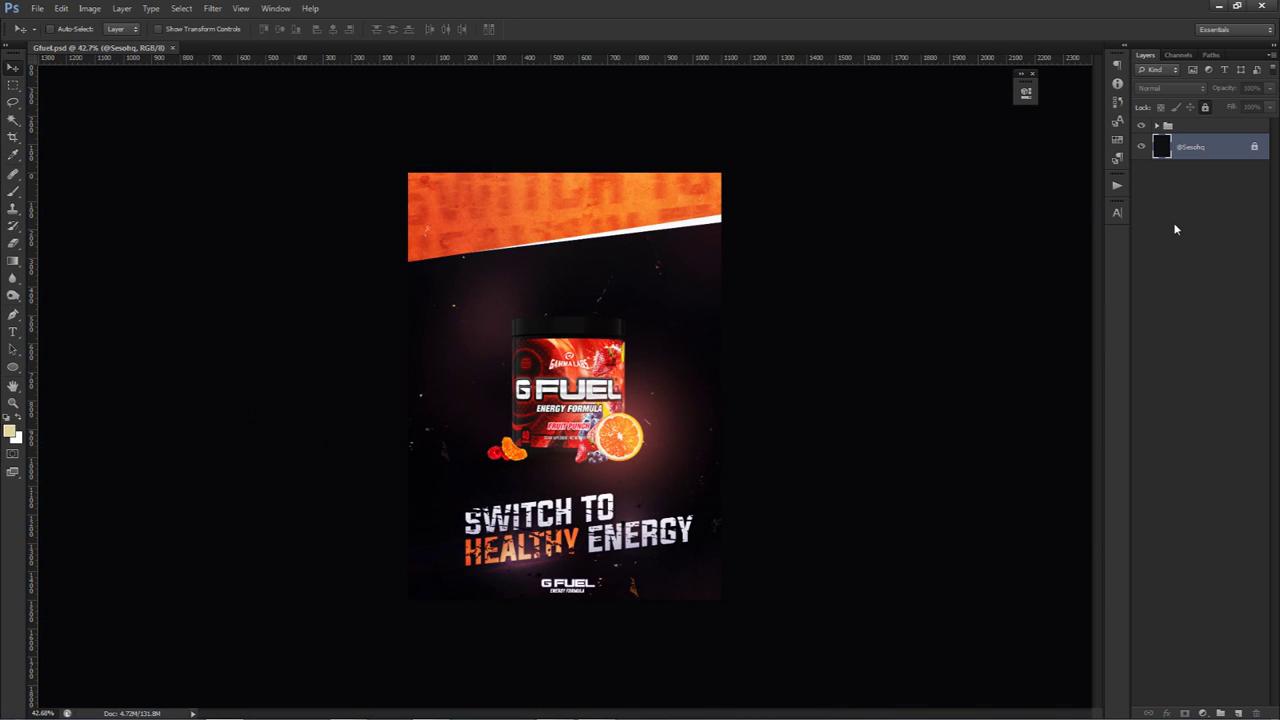
Look through the poster's source images in the Grunge folder, including textures 1 and 2, the product picture and the logo.
left_click_drag(1279, 237, 640, 240)
left_click_drag(876, 448, 792, 349)
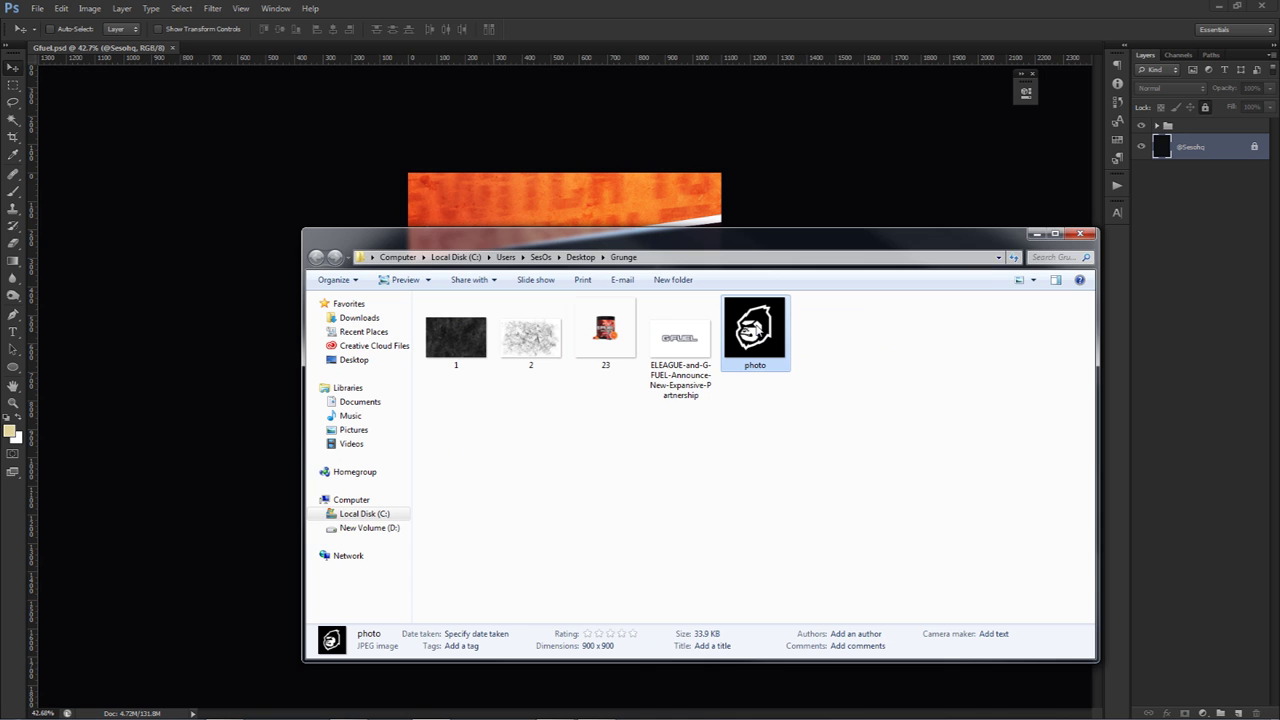
left_click(692, 337)
left_click(605, 330)
left_click(530, 336)
left_click(465, 336)
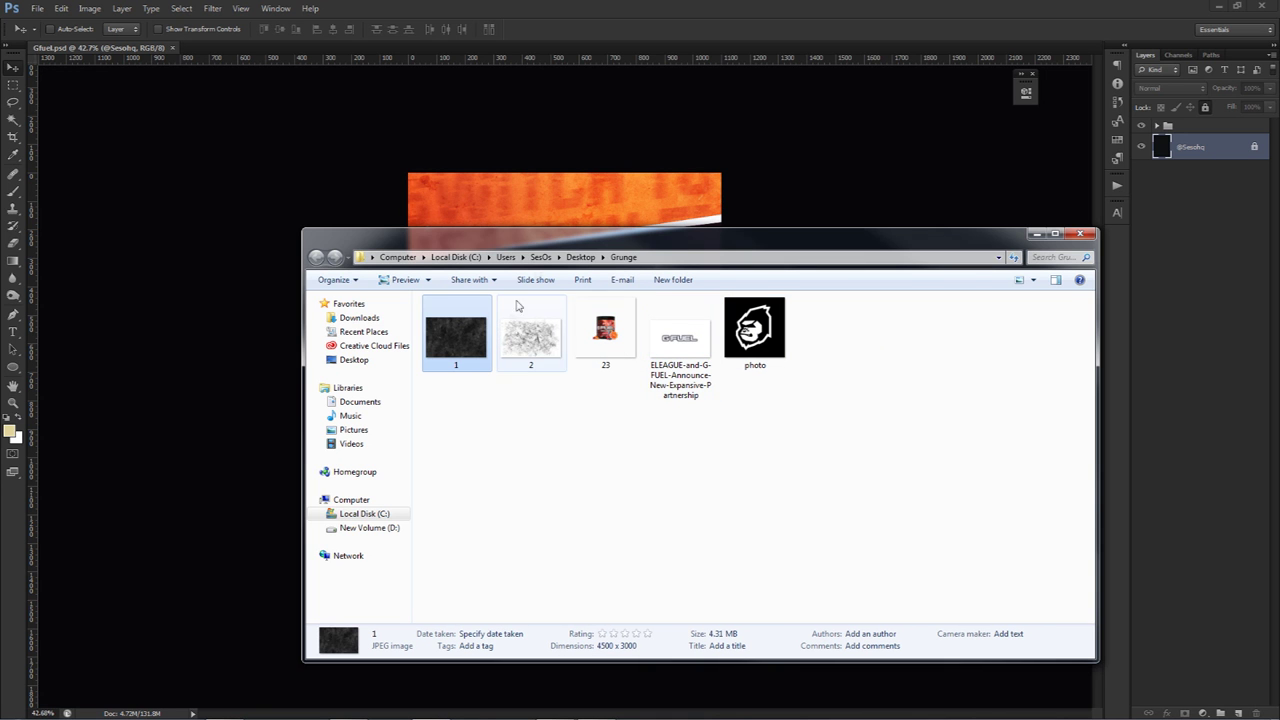
left_click_drag(556, 236, 1279, 293)
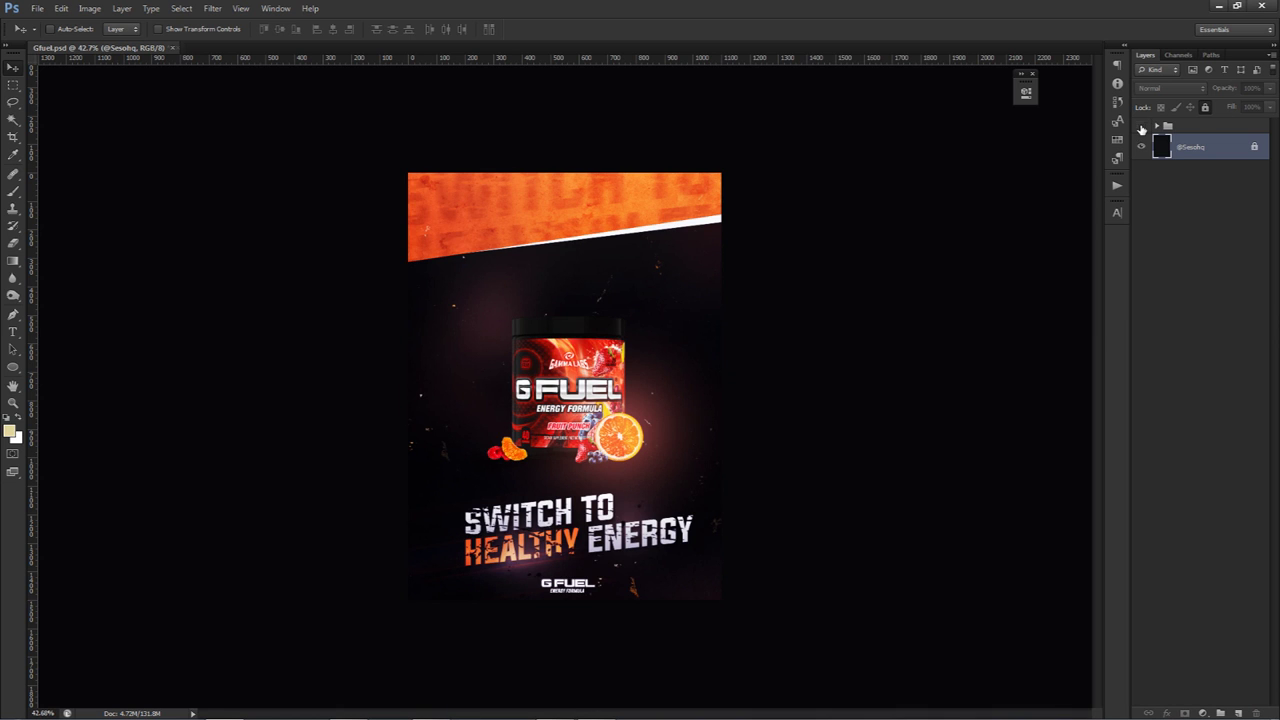
Hide the finished poster group and sample the dark background to read its values in the foreground Color Picker.
left_click(1141, 125)
left_click(19, 419)
left_click(10, 431)
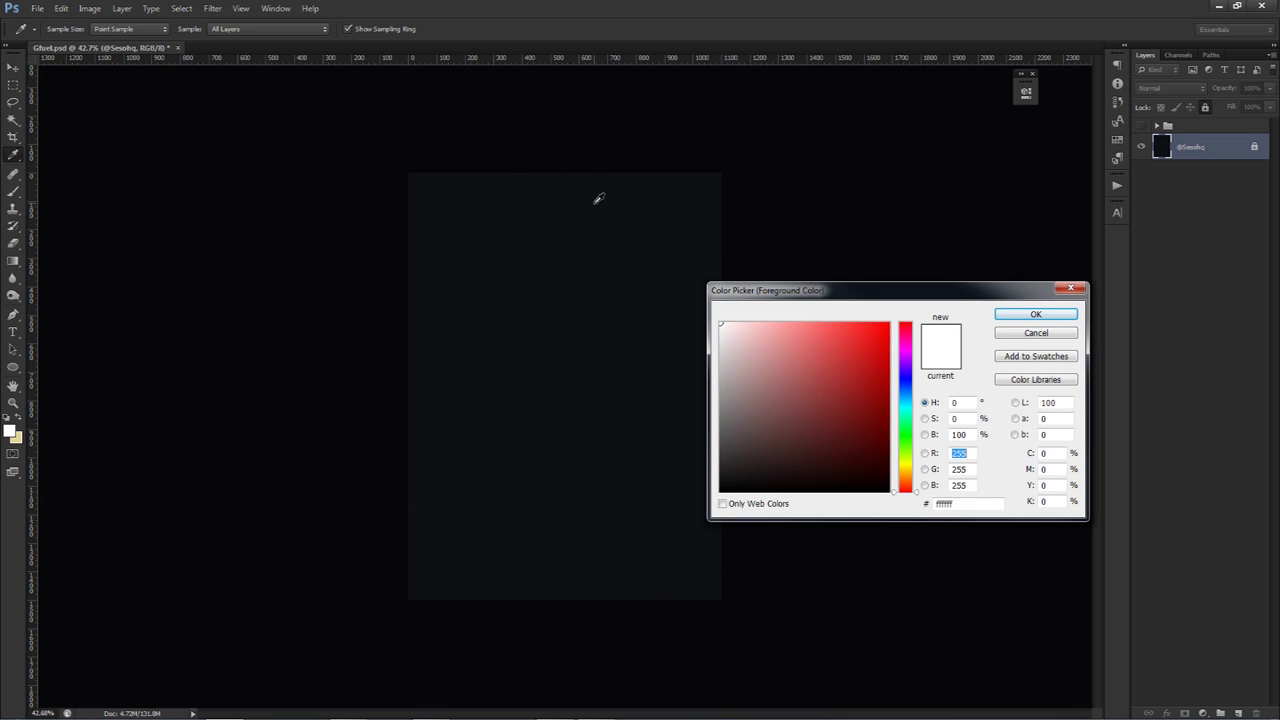
left_click(614, 245)
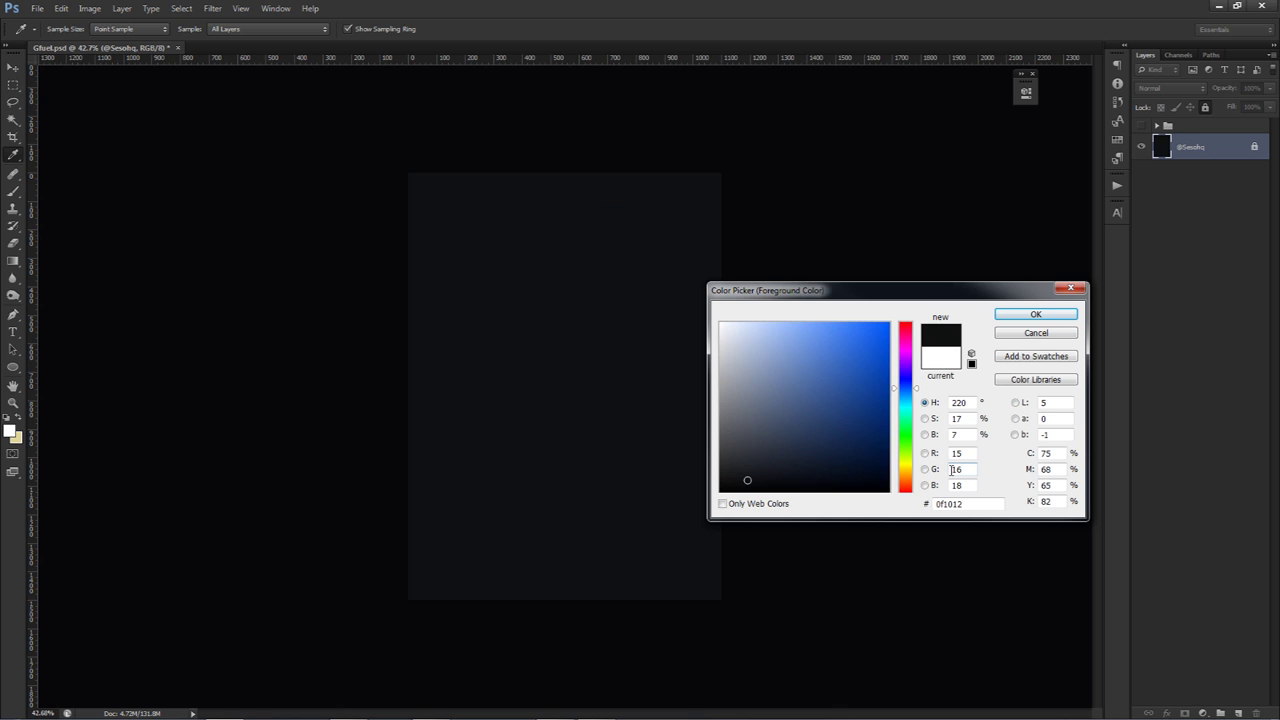
left_click(1020, 343)
Place texture image 1, scale it to 7.37% so it covers the poster, and shift it sideways to X 349.50 px.
key("v")
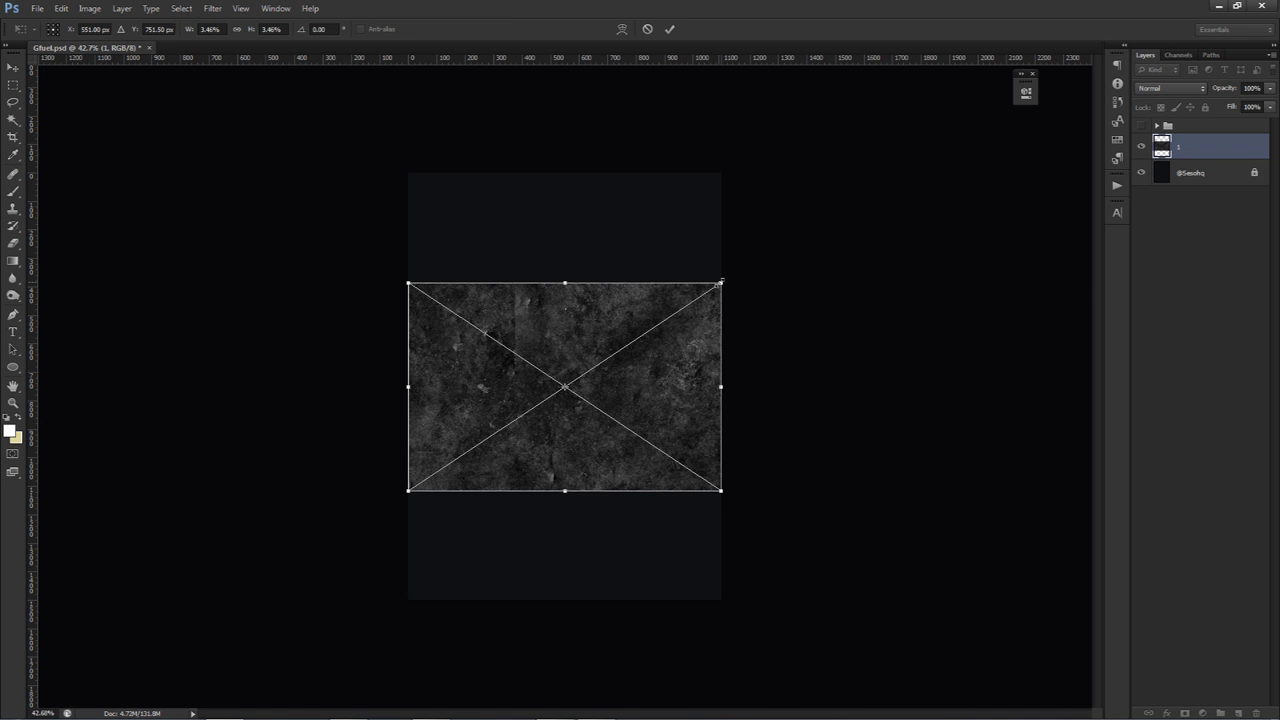
left_click_drag(721, 283, 897, 164)
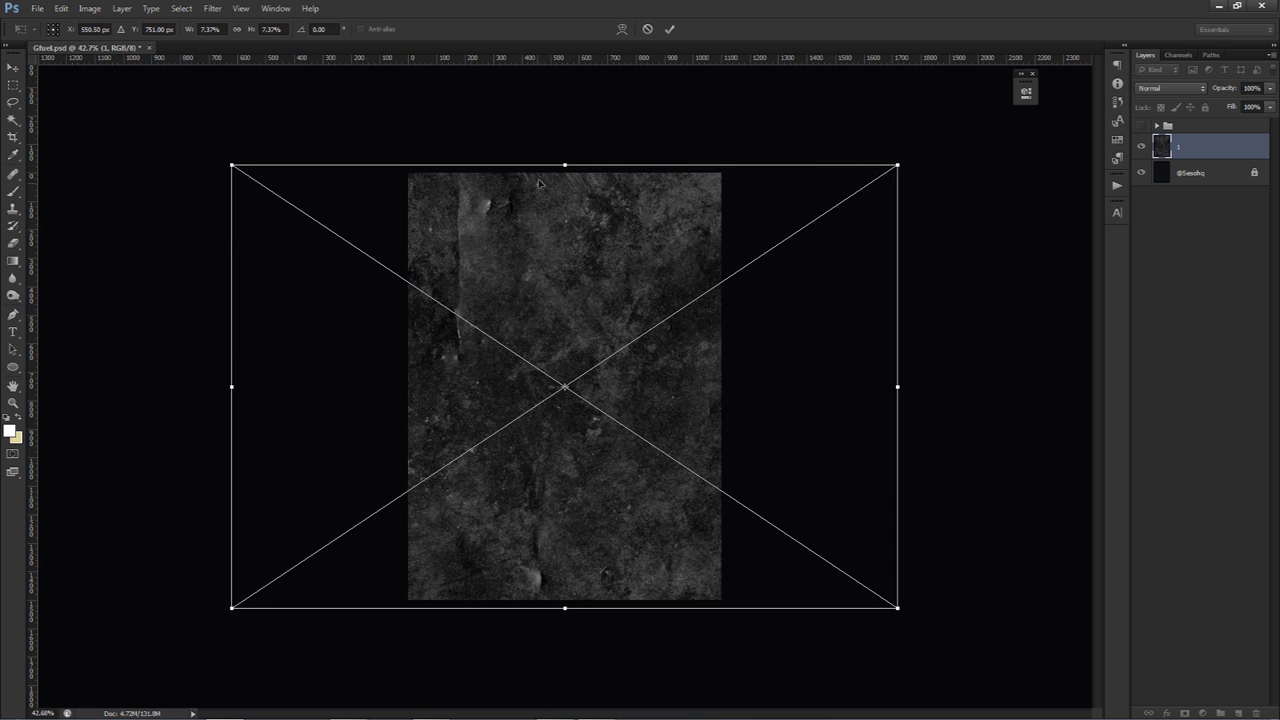
left_click_drag(567, 278, 512, 271)
left_click(669, 29)
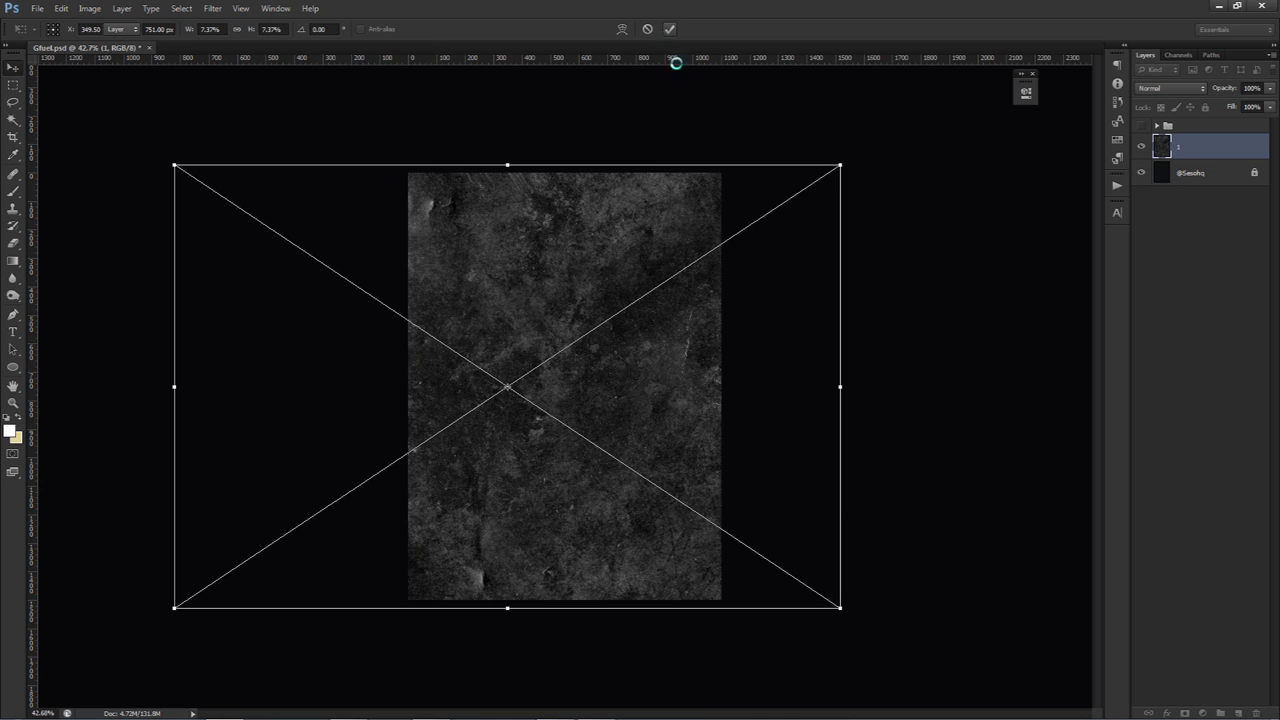
Set the texture 1 layer to Hard Light blending at 30% opacity.
left_click(1166, 88)
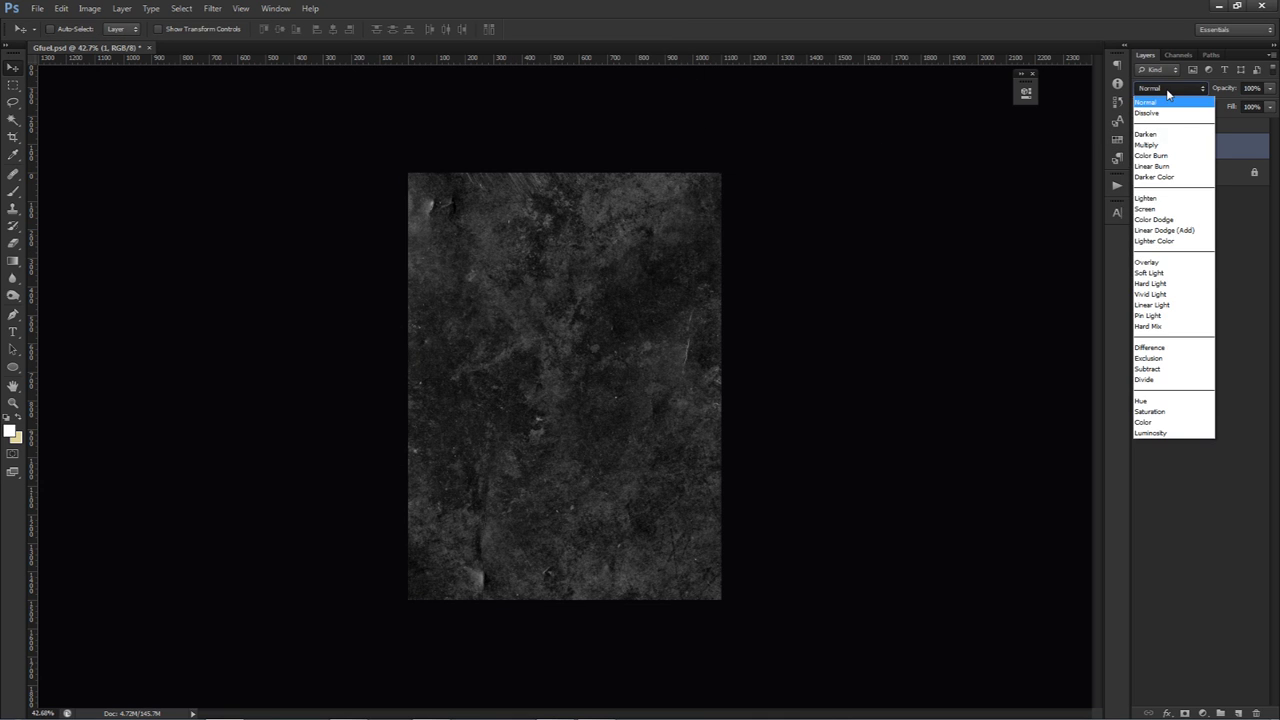
left_click(1155, 285)
left_click(1251, 88)
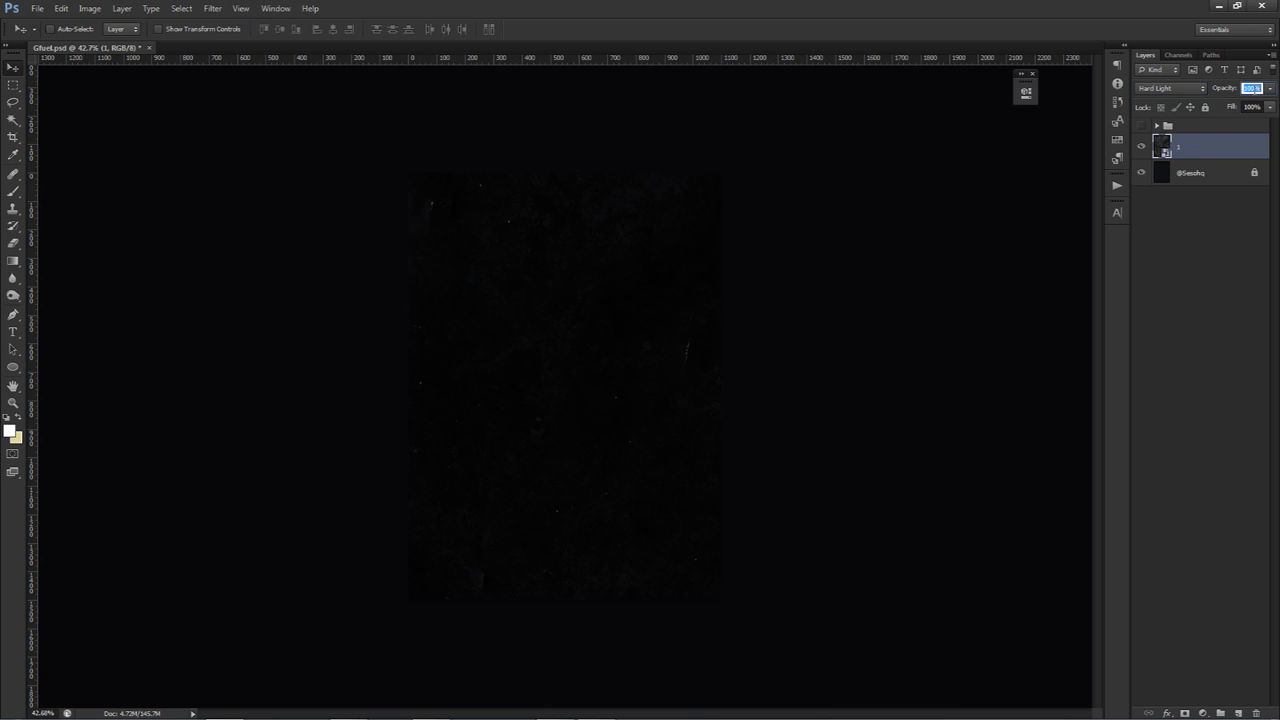
type("30")
left_click(1225, 93)
key("Return")
Place texture image 2 above texture 1 and scale it to about 50% so it covers the whole poster.
left_click_drag(1239, 310, 614, 314)
left_click_drag(716, 281, 933, 108)
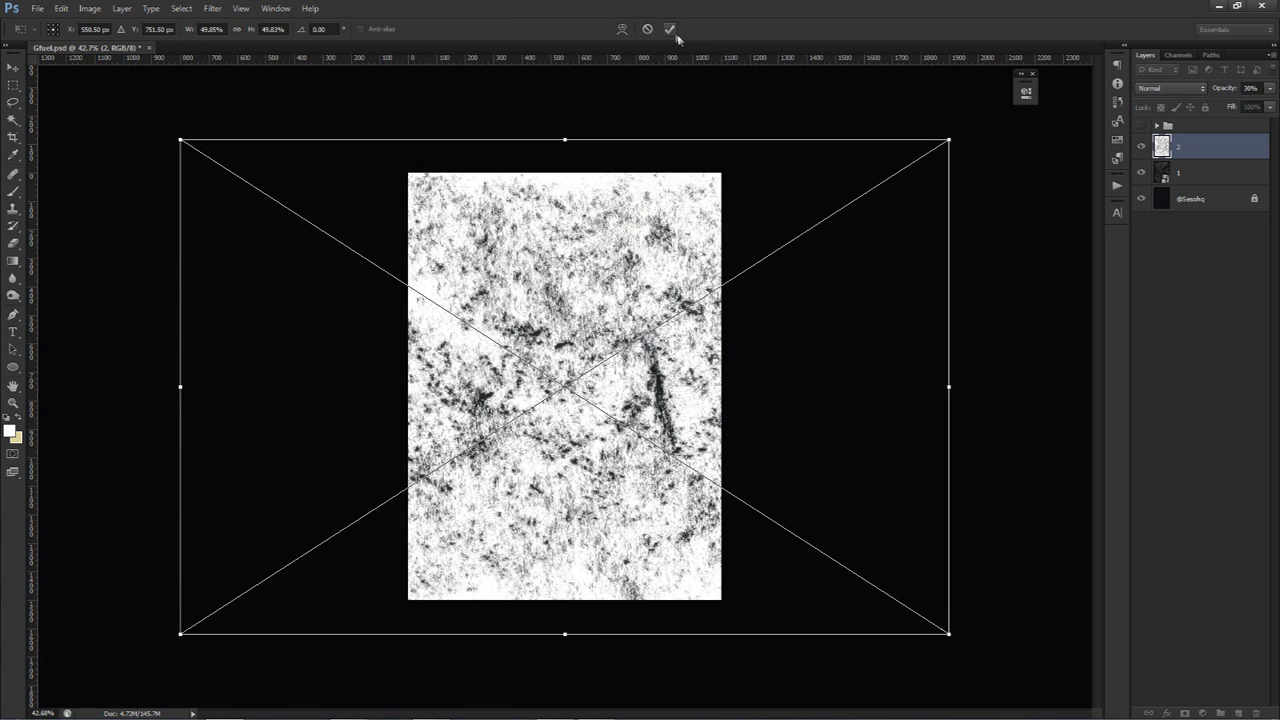
left_click(669, 29)
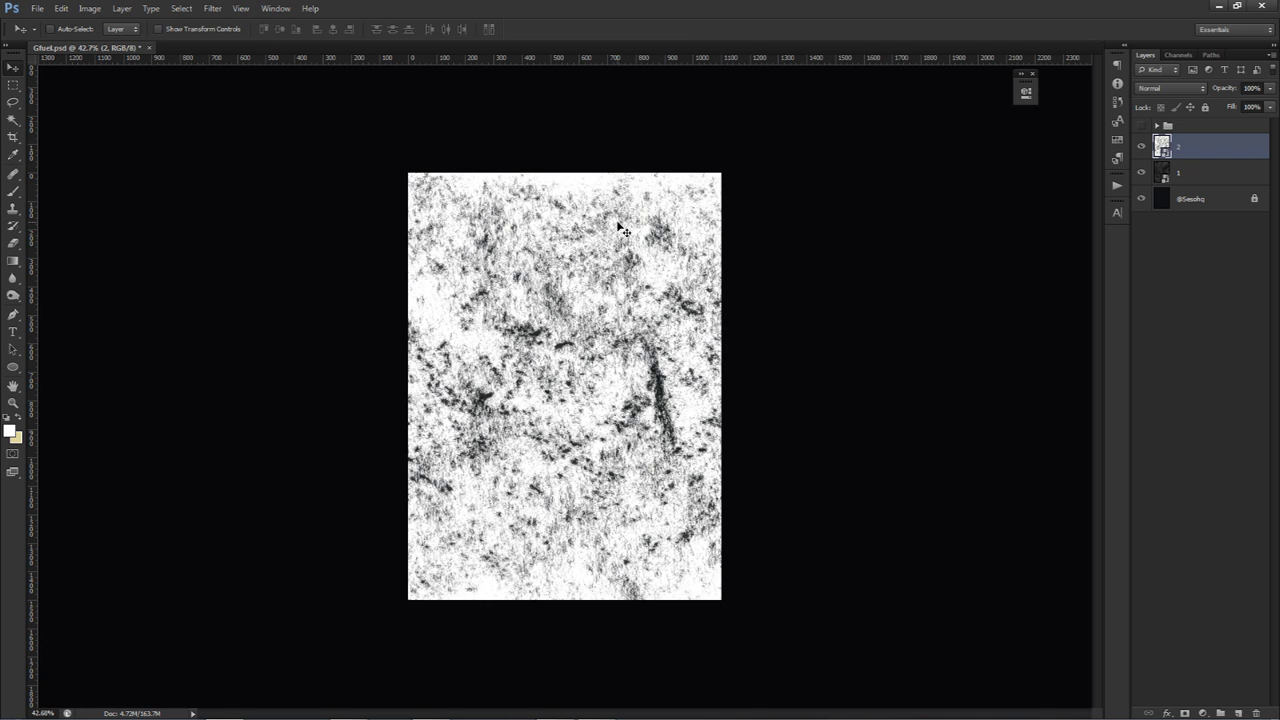
Rasterize the texture 2 layer and select its white areas with Color Range at fuzziness 0.
right_click(1180, 147)
left_click(1171, 288)
left_click(181, 8)
left_click(203, 123)
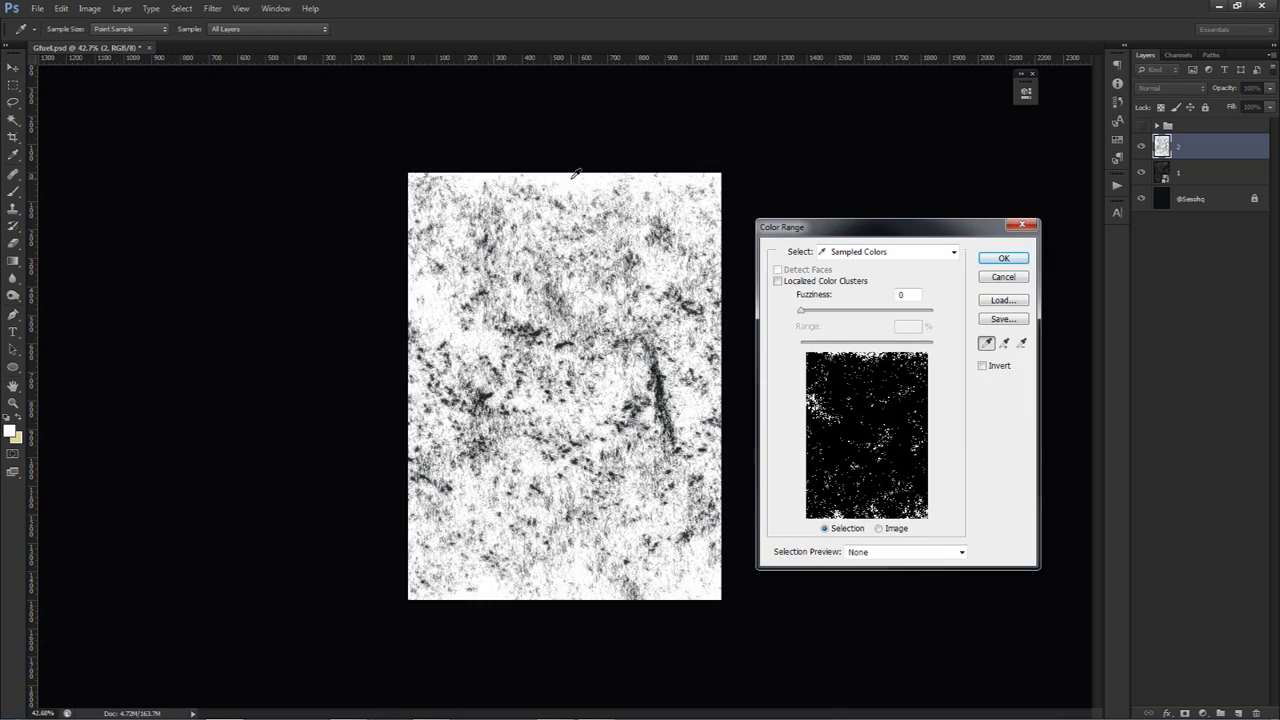
left_click(1004, 258)
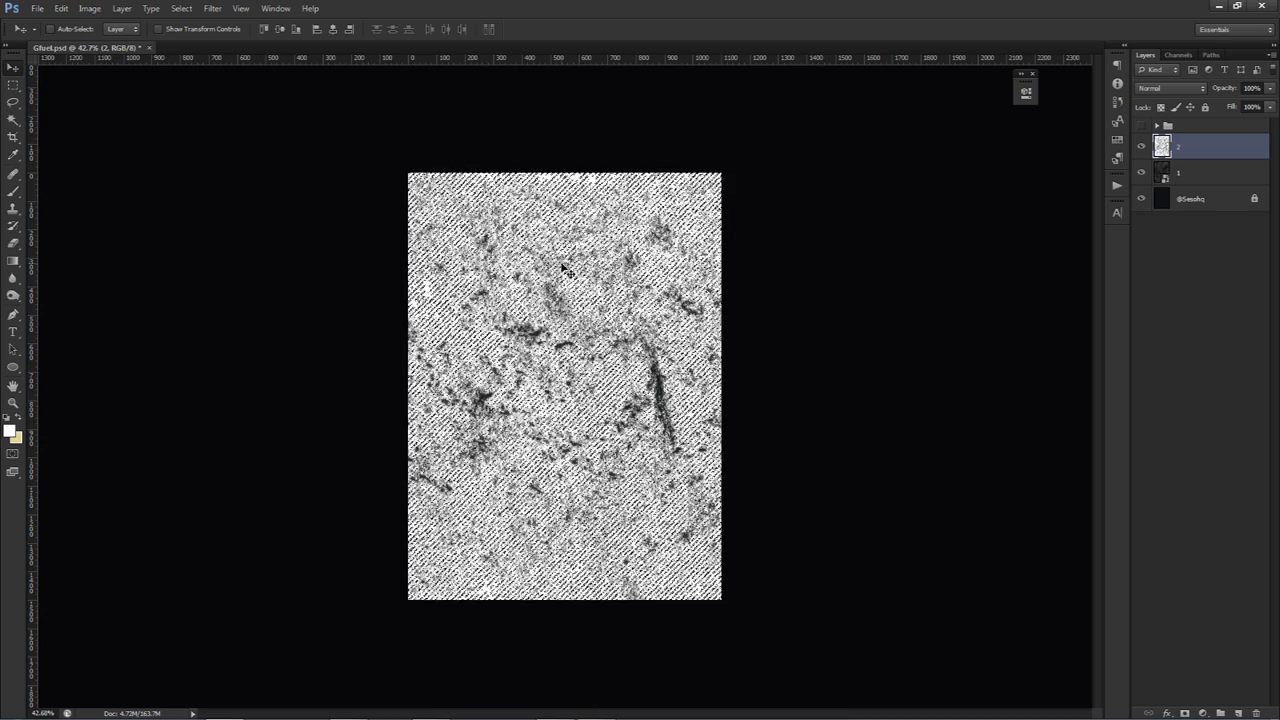
Cut the selected white grain from texture 2 onto its own new layer.
key("m")
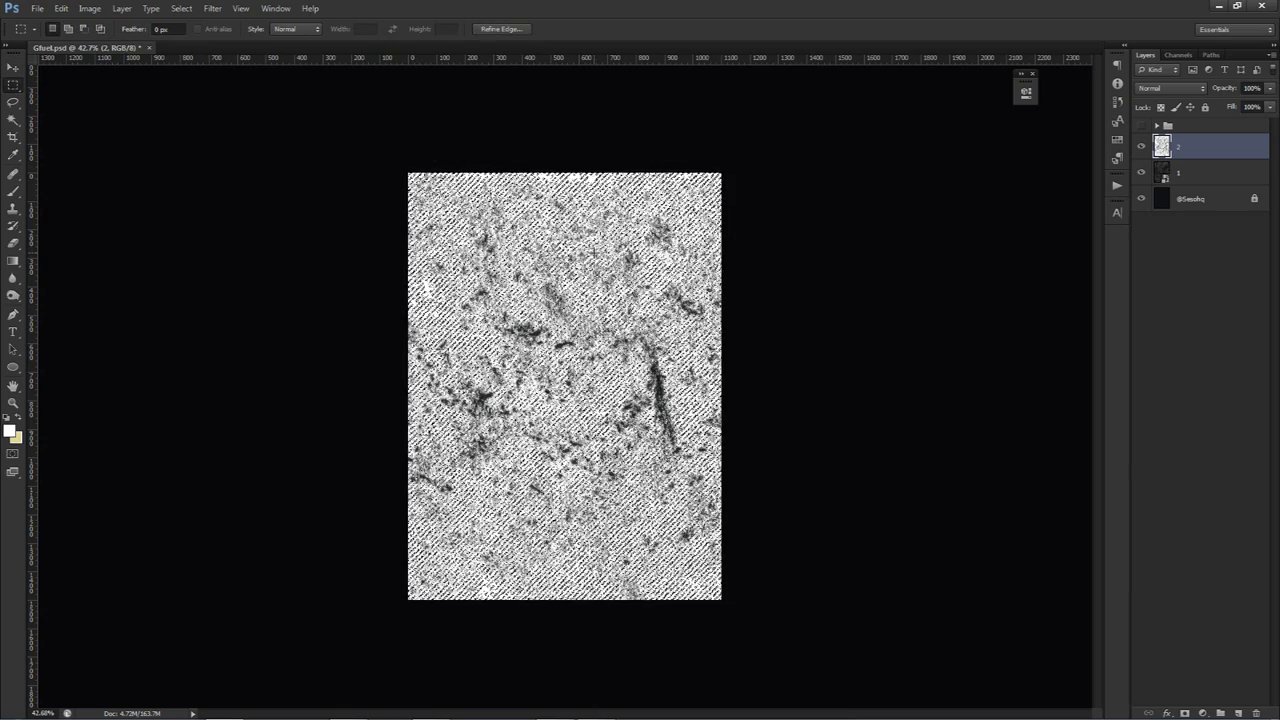
right_click(596, 255)
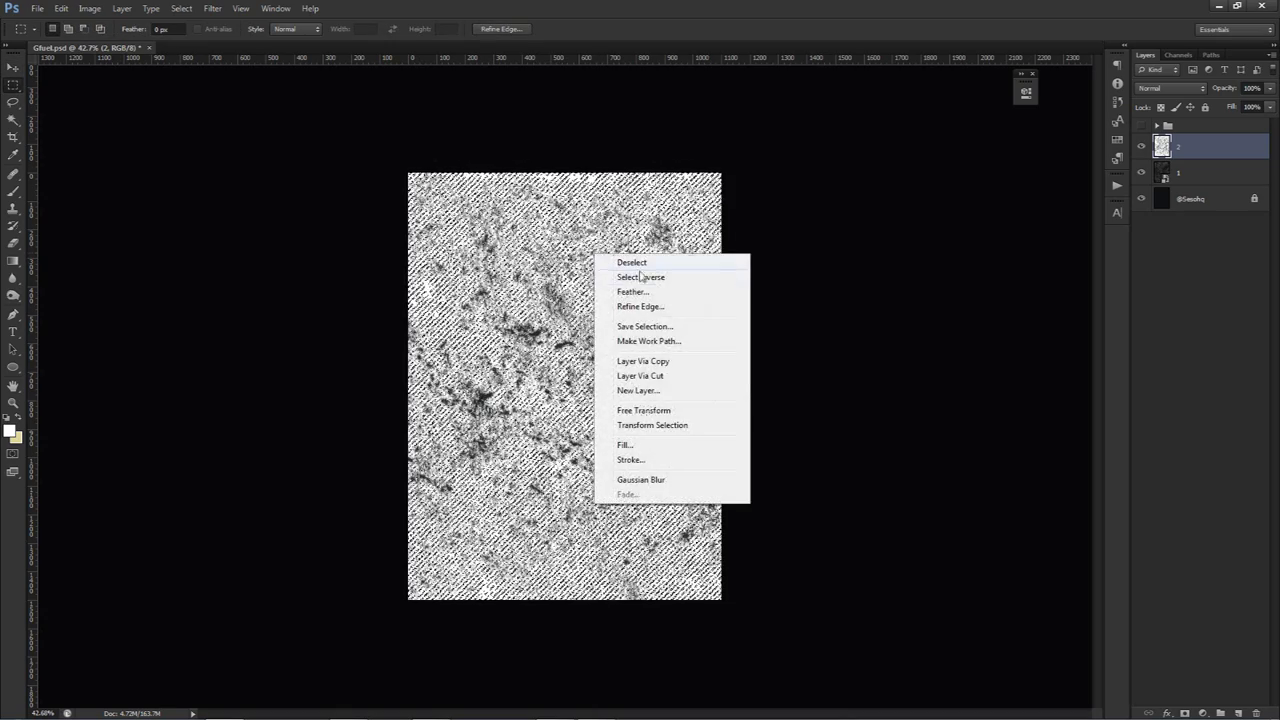
left_click(640, 375)
Compare the extracted grain with the original texture 2 layer by toggling their visibility, and delete the texture 2 layer.
left_click(1142, 172)
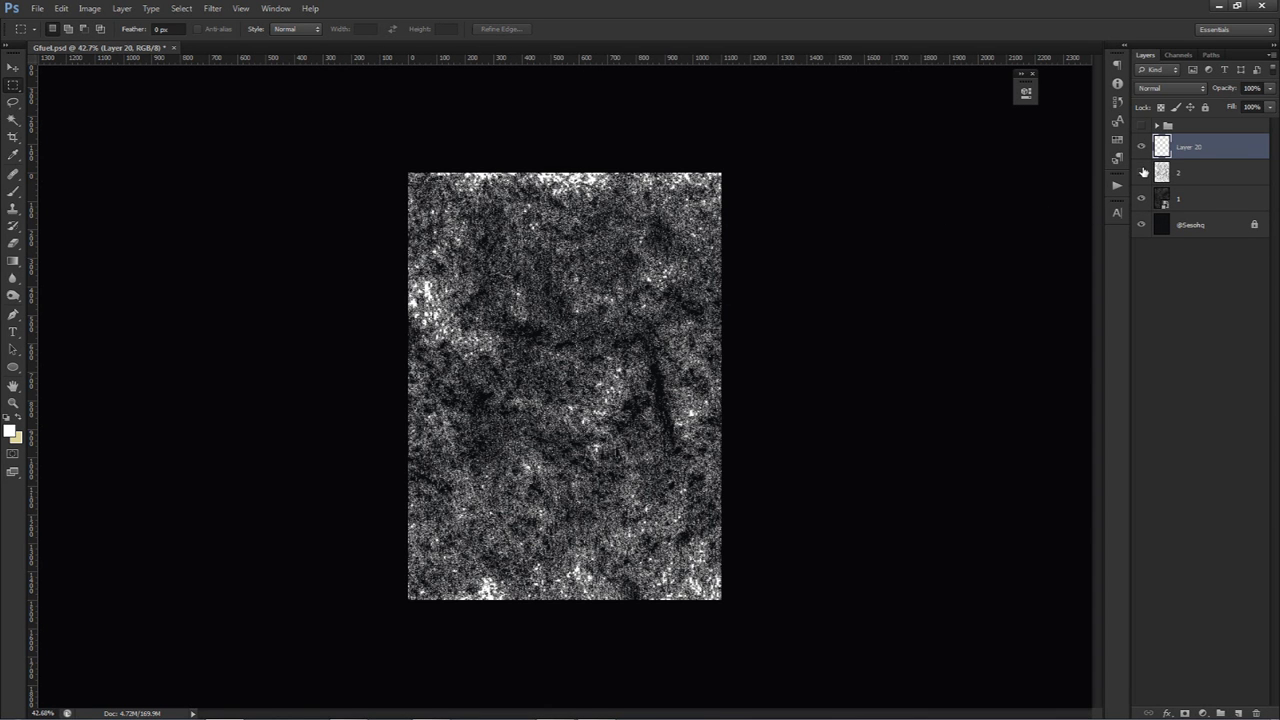
left_click(1141, 146)
left_click(1143, 172)
left_click(1142, 171)
left_click(1142, 151)
left_click(1196, 168)
key("Delete")
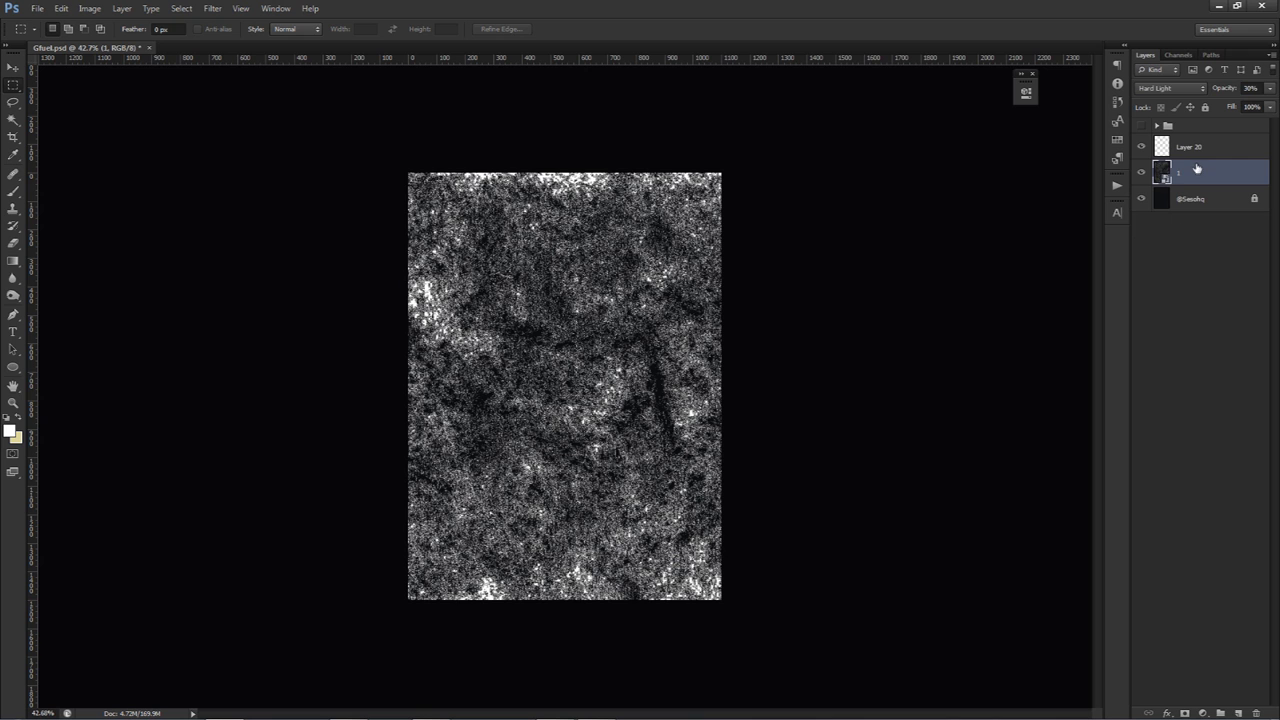
Set the white grain layer to Overlay blending at 35% opacity and check its effect on the background.
left_click(1192, 147)
left_click(1170, 88)
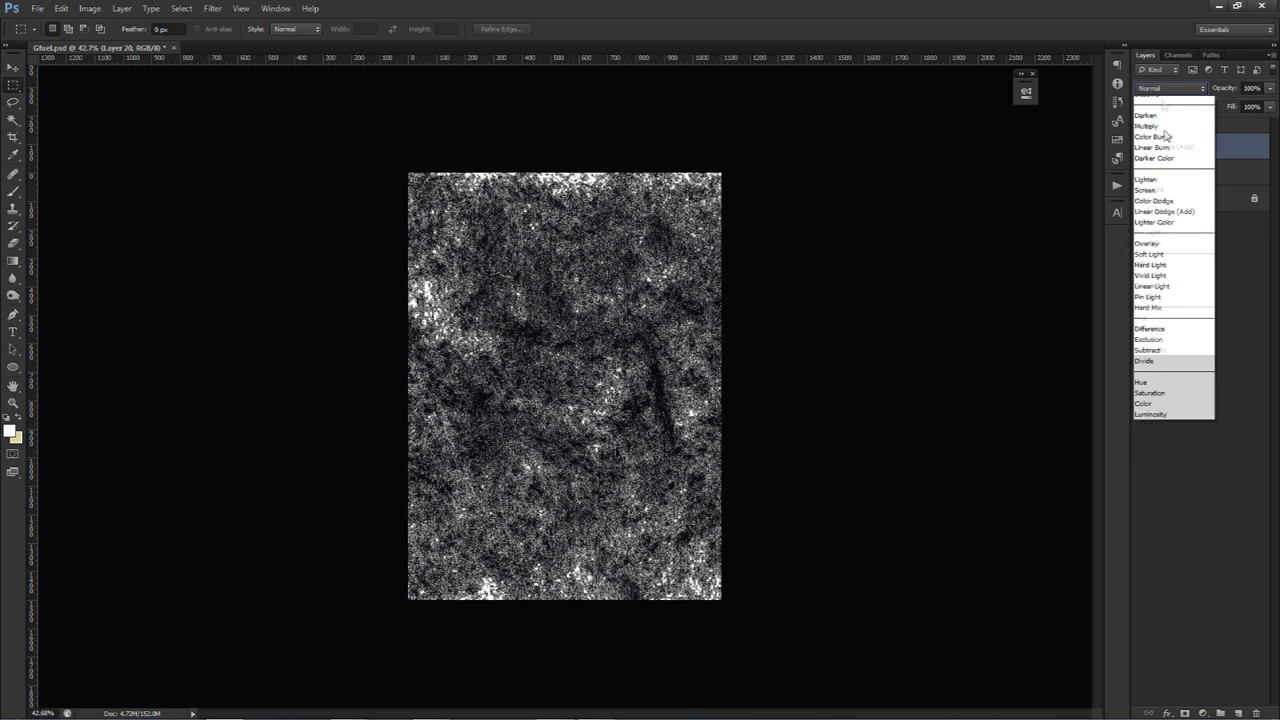
left_click(1147, 243)
left_click(1252, 88)
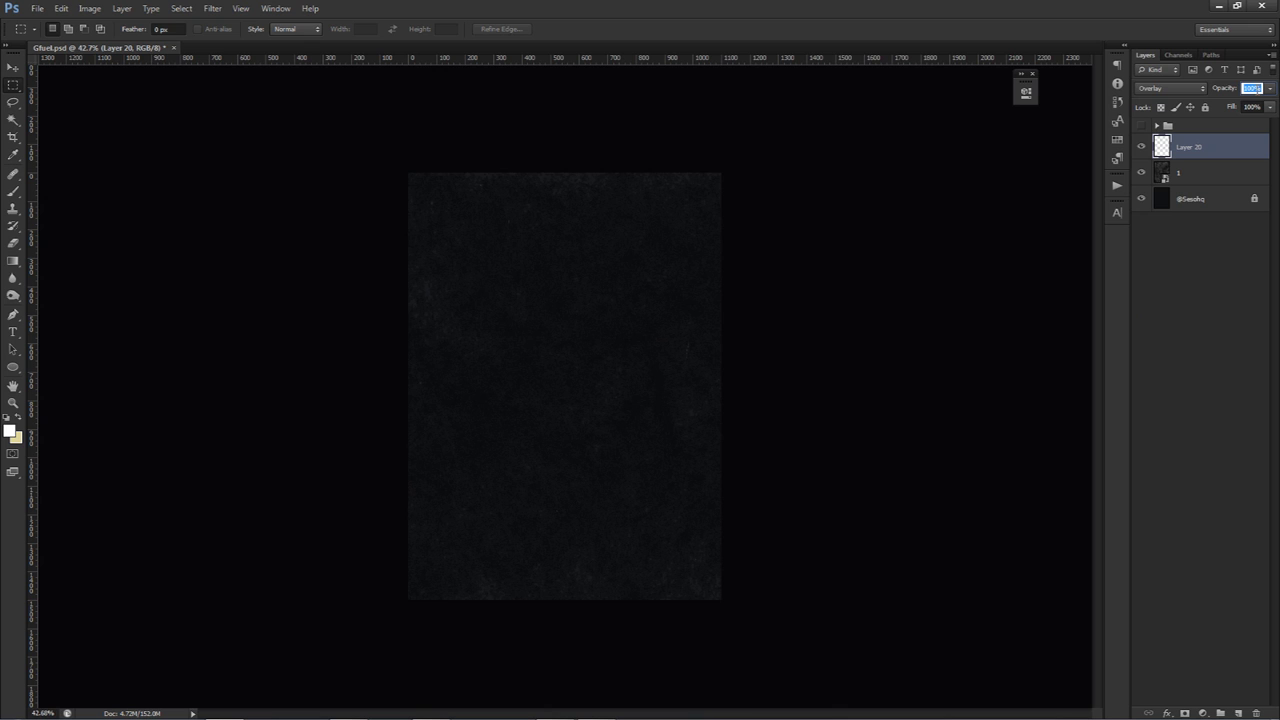
type("30")
key("Return")
left_click(1140, 147)
left_click(1140, 147)
Start a text layer near the poster's lower centre, open the Character settings and check the finished poster group for reference.
left_click(1238, 712)
key("t")
key("alt+t")
left_click(593, 372)
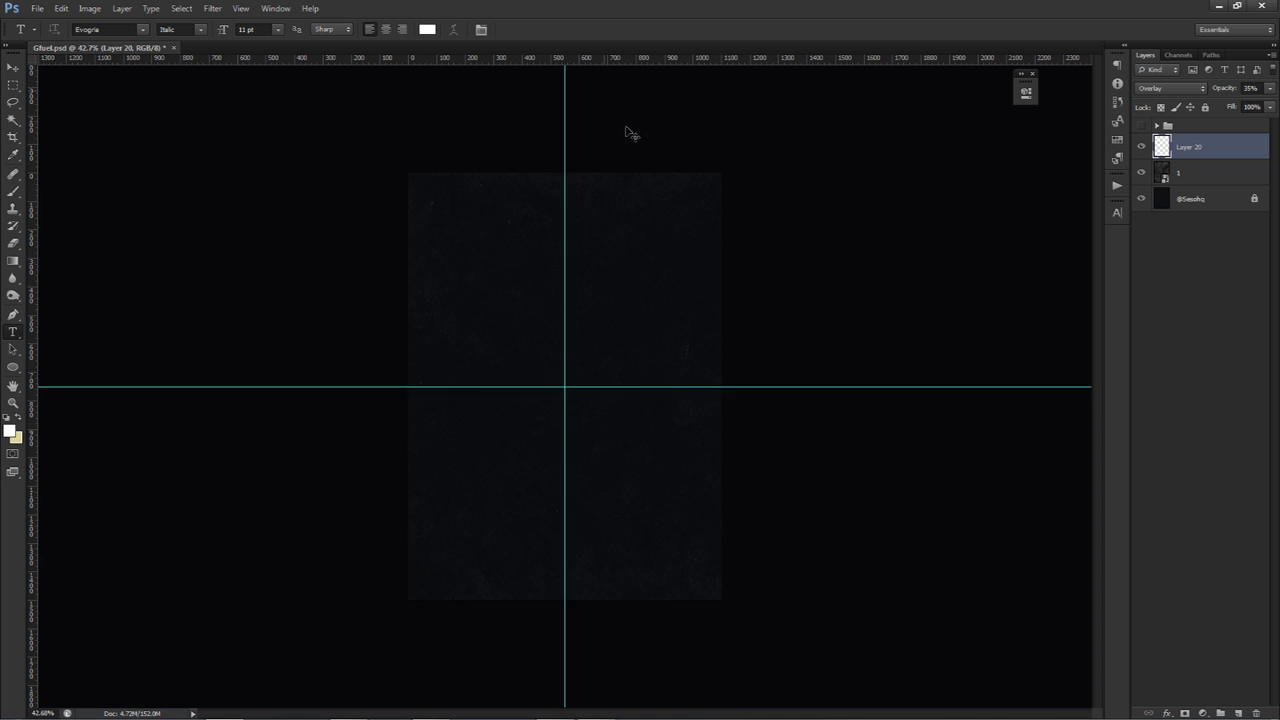
left_click(569, 559)
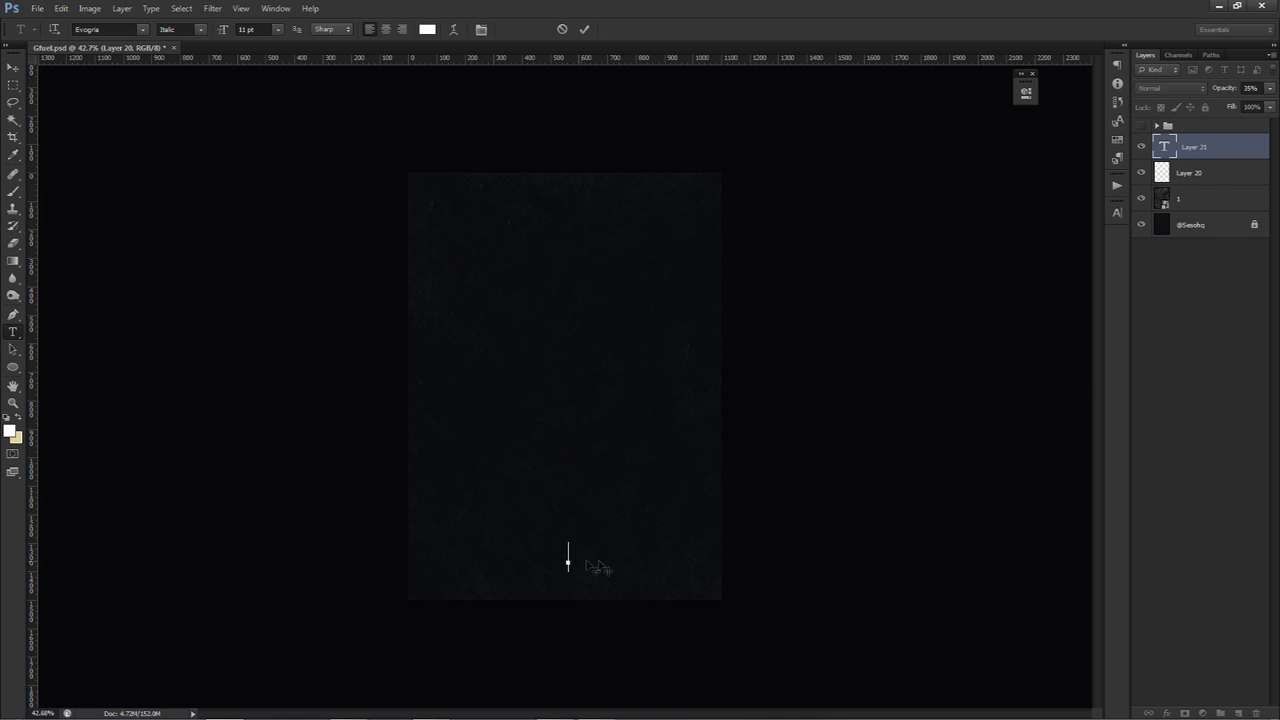
left_click(1117, 212)
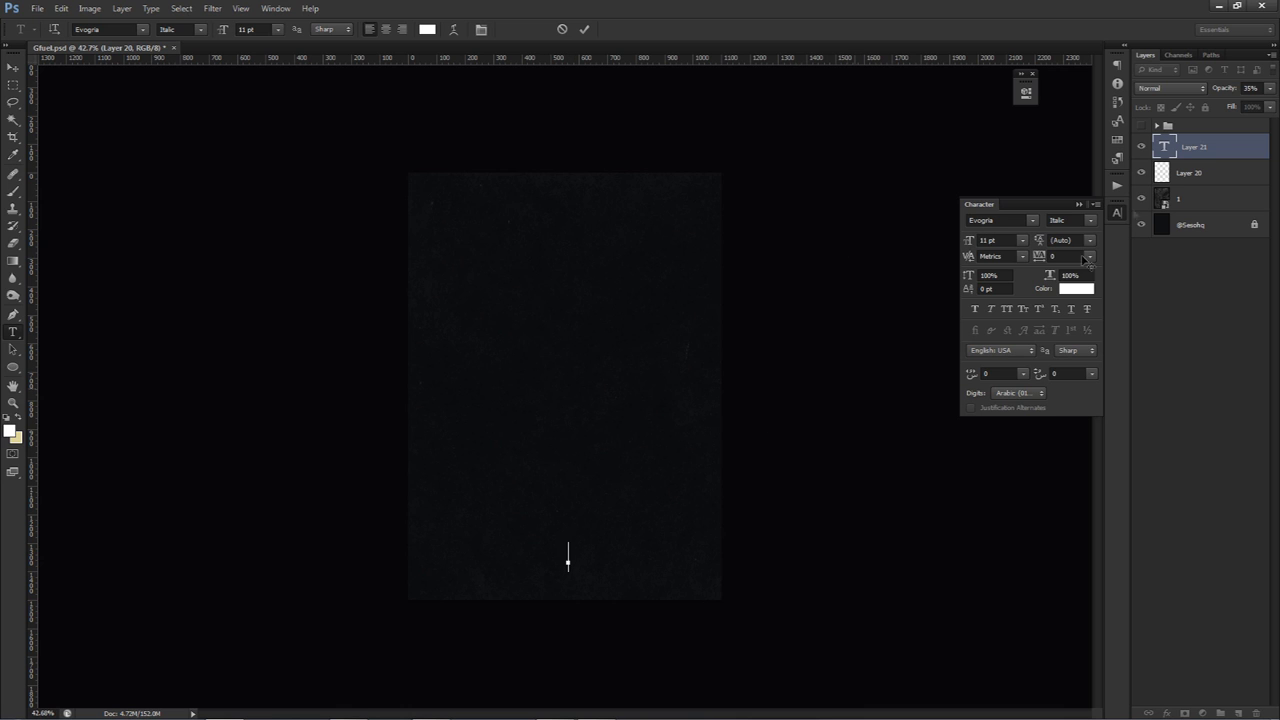
left_click(1141, 125)
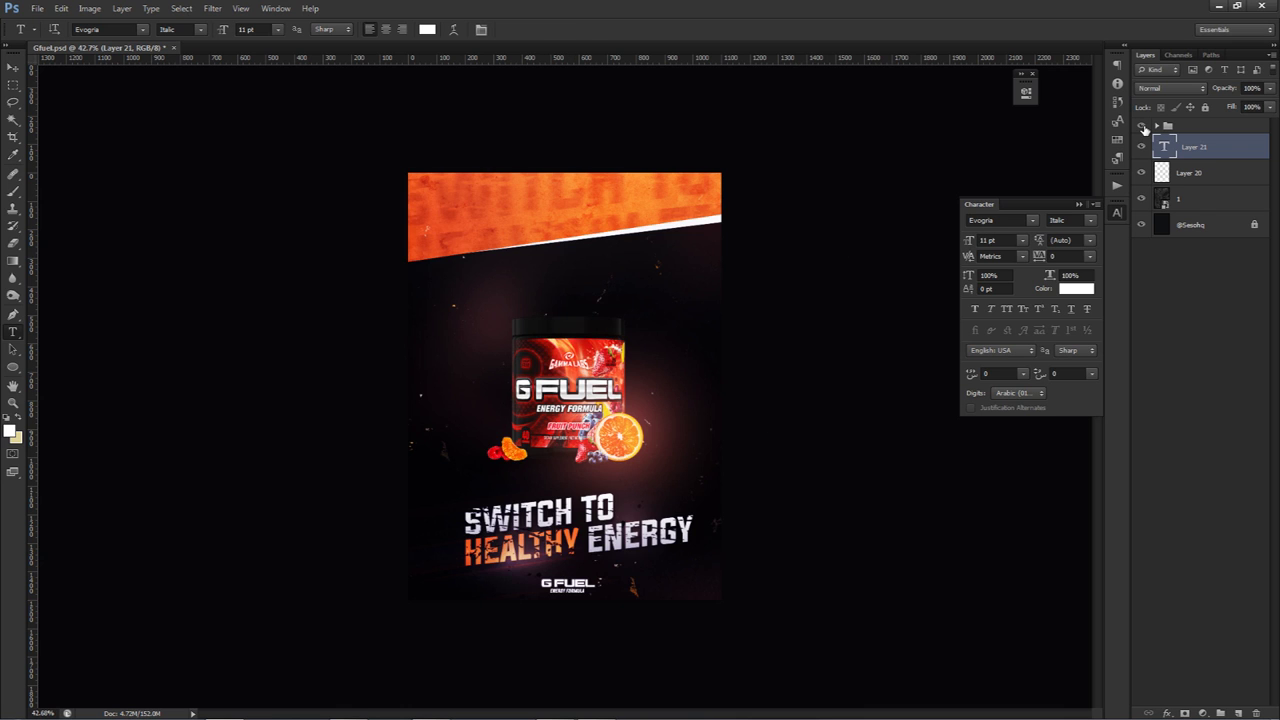
left_click(1141, 125)
Add the text "SWITCH TO" in the lower part of the poster and set its size to 15 pt.
left_click(565, 531)
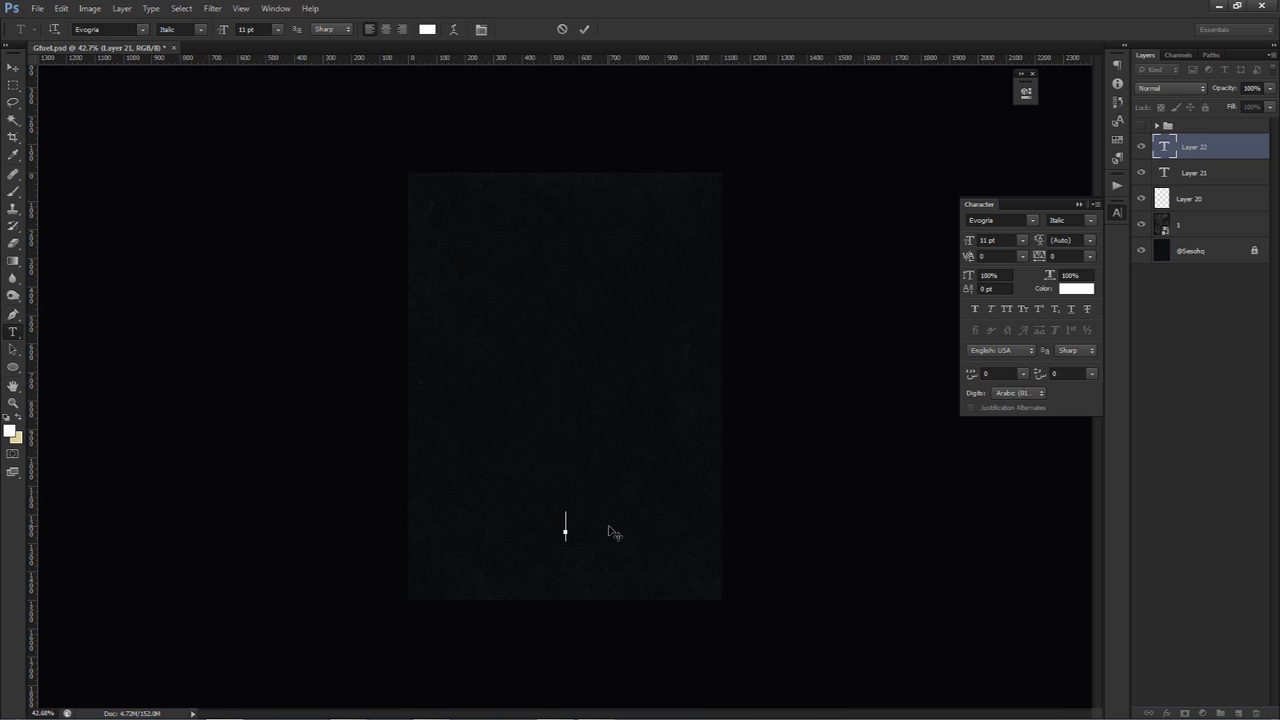
type("SWITCH TO")
key("ctrl+a")
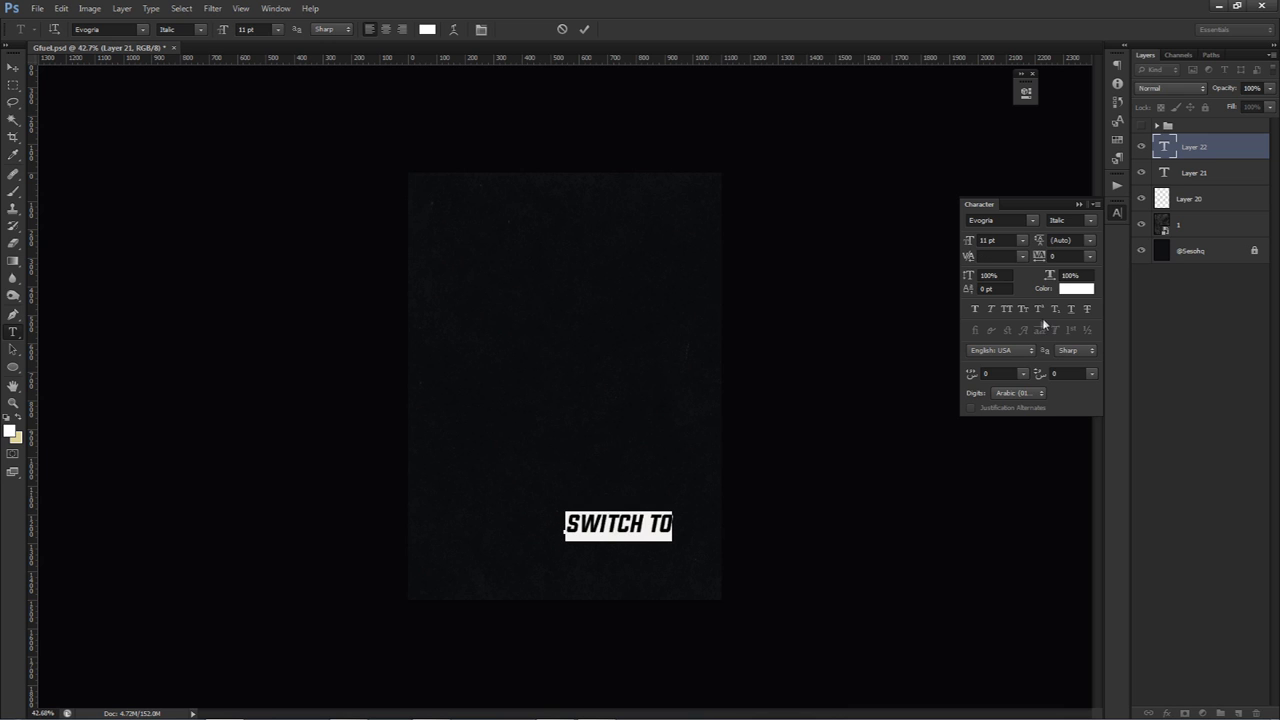
left_click(1003, 241)
scroll(1003, 241, "up", 4)
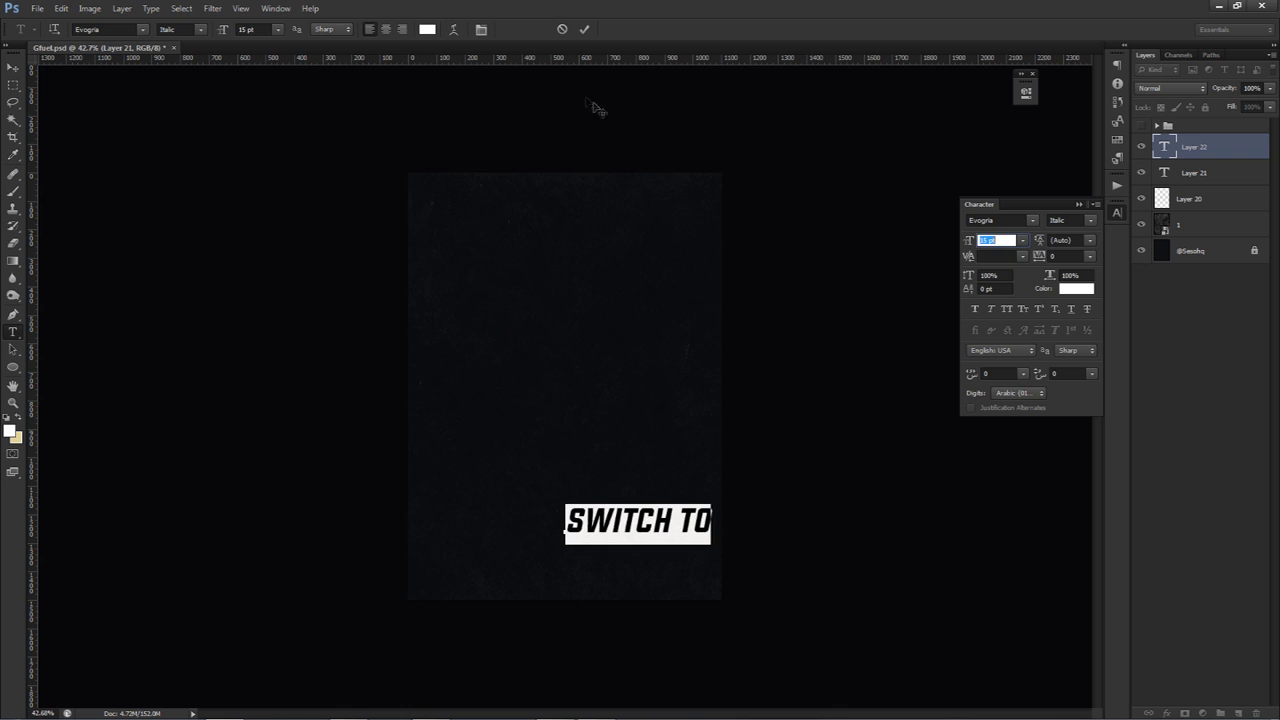
left_click(583, 29)
Move the "SWITCH TO" text towards the poster's lower centre and duplicate it directly below.
key("m")
left_click_drag(596, 528, 525, 548)
key("ctrl+d")
key("v")
left_click_drag(636, 533, 604, 553)
Replace the duplicated line's text with "HEALTHY ENERGY".
key("t")
triple_click(600, 567)
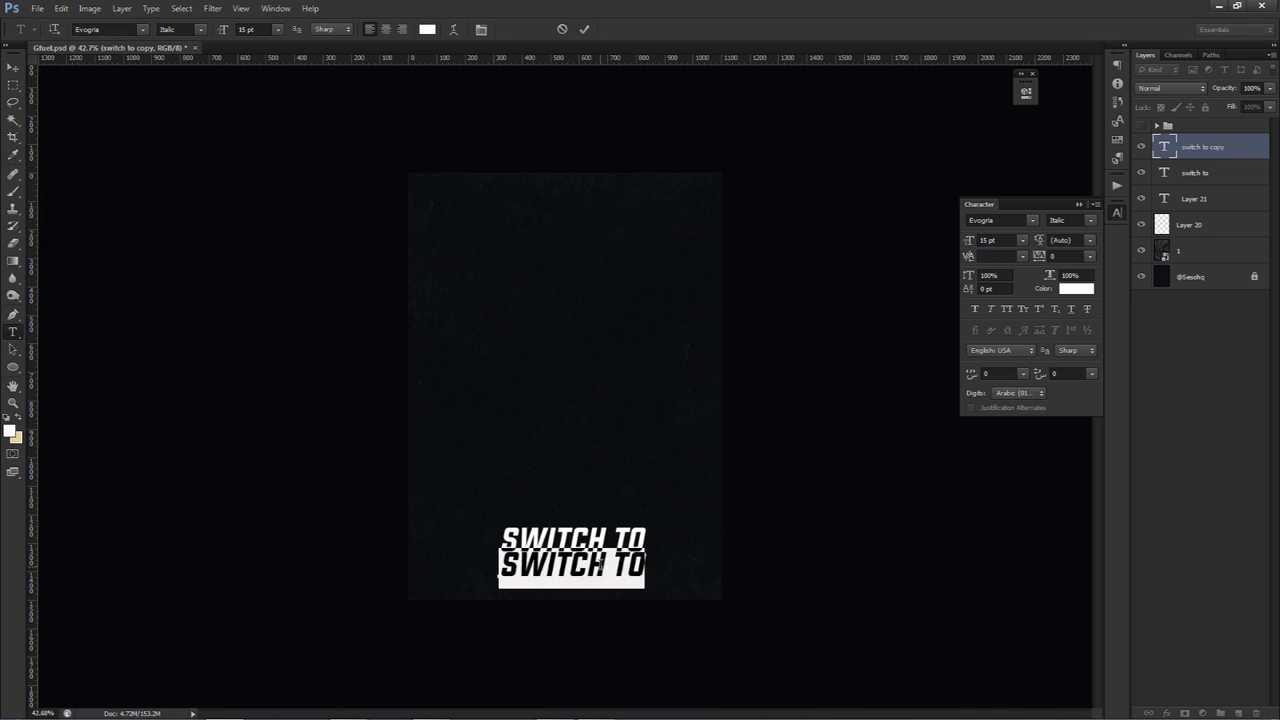
type("HEALTHY")
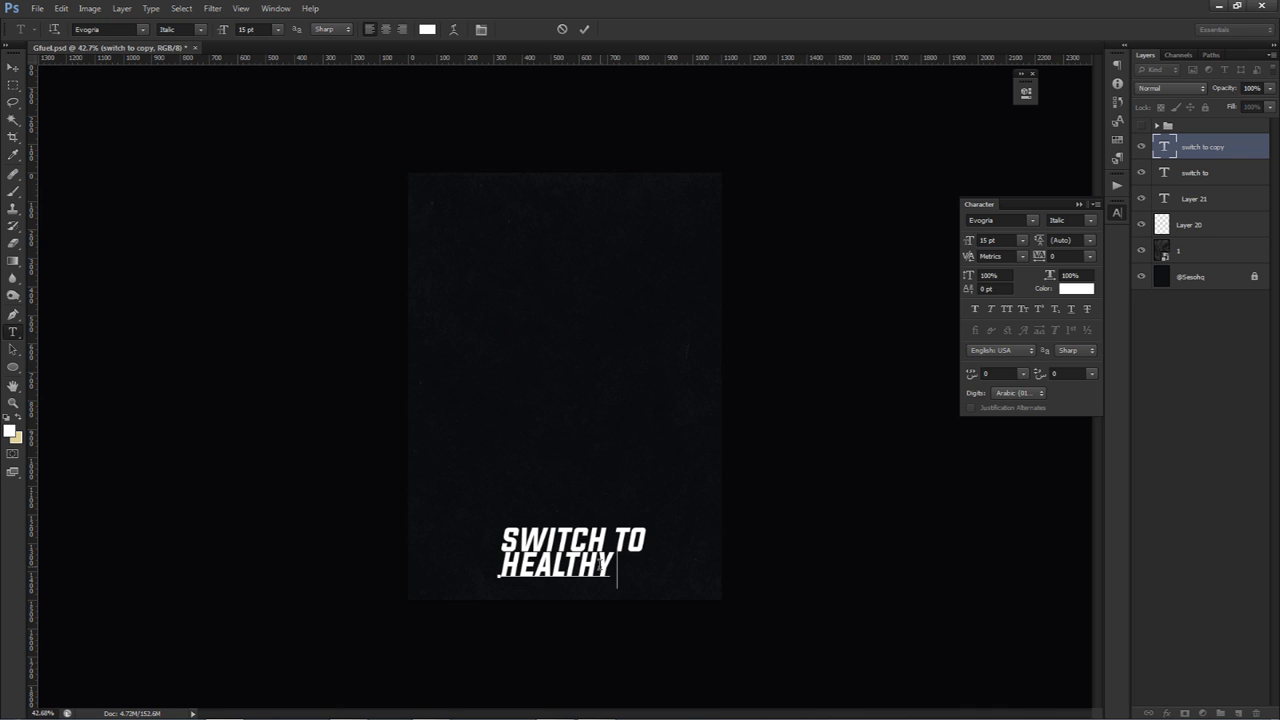
type(" ENERGY")
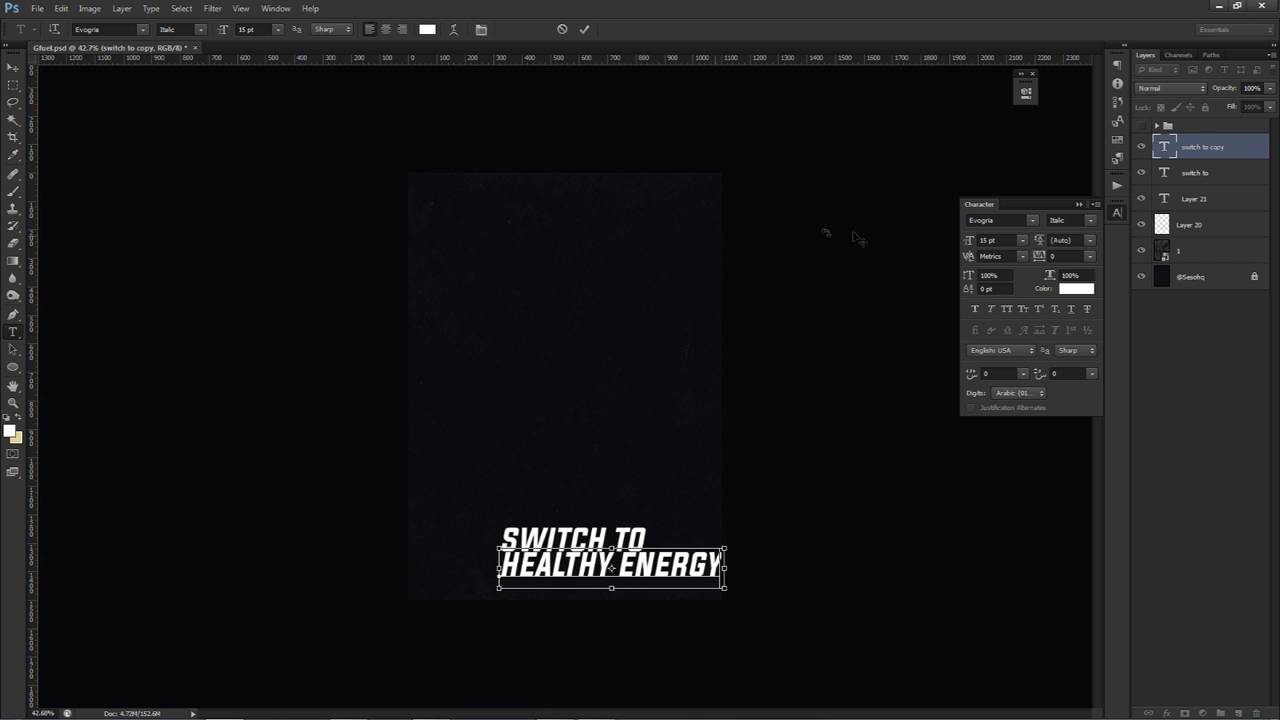
left_click(583, 30)
Nudge the "HEALTHY ENERGY" line slightly down, and shift both text lines together to centre them across the poster.
key("v")
left_click_drag(560, 490, 564, 491)
left_click(1180, 174, "shift")
left_click_drag(645, 440, 612, 444)
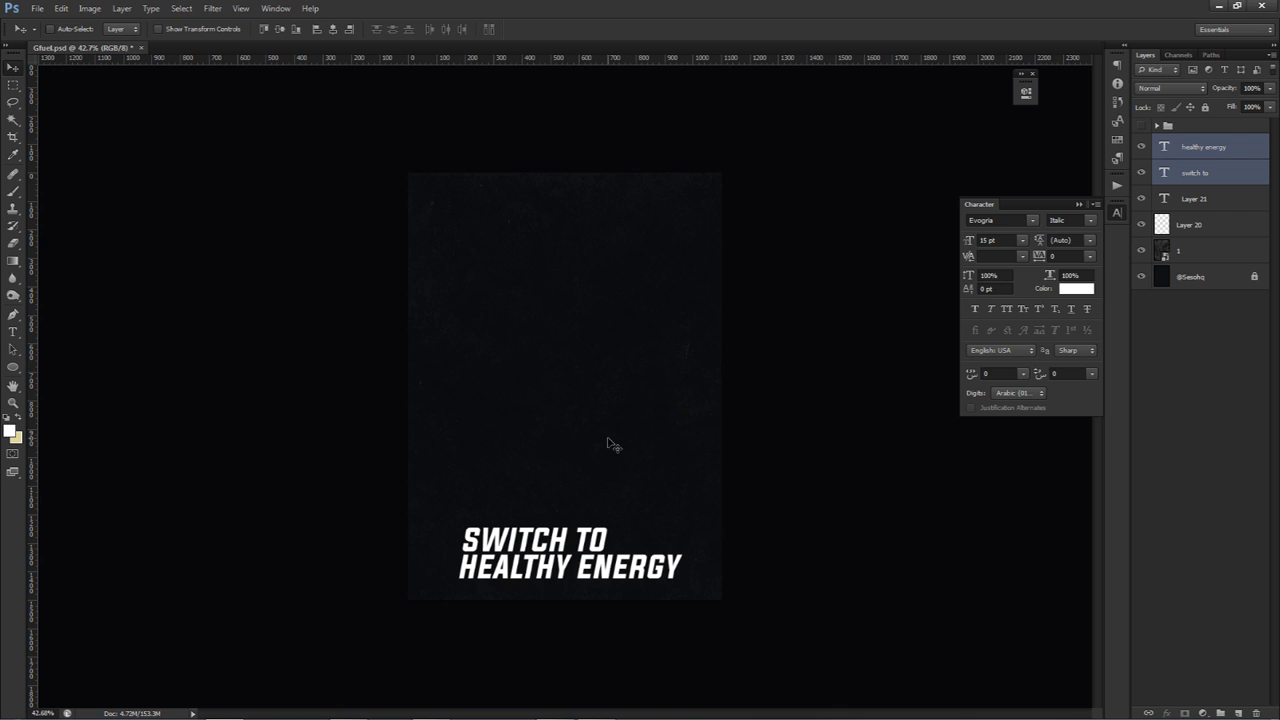
Try the Regular font style on the "SWITCH TO" line, return it to Italic and compare the text with the finished poster.
left_click(1178, 177)
left_click(1075, 220)
key("Up")
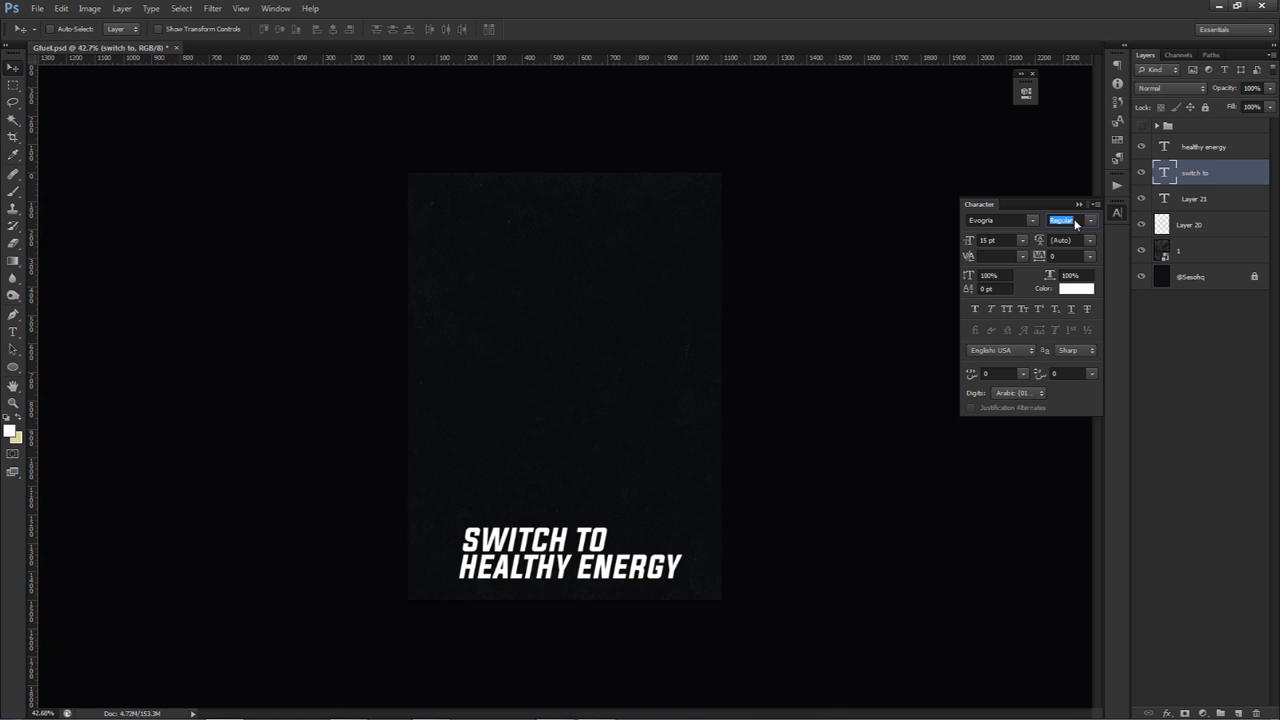
key("Down")
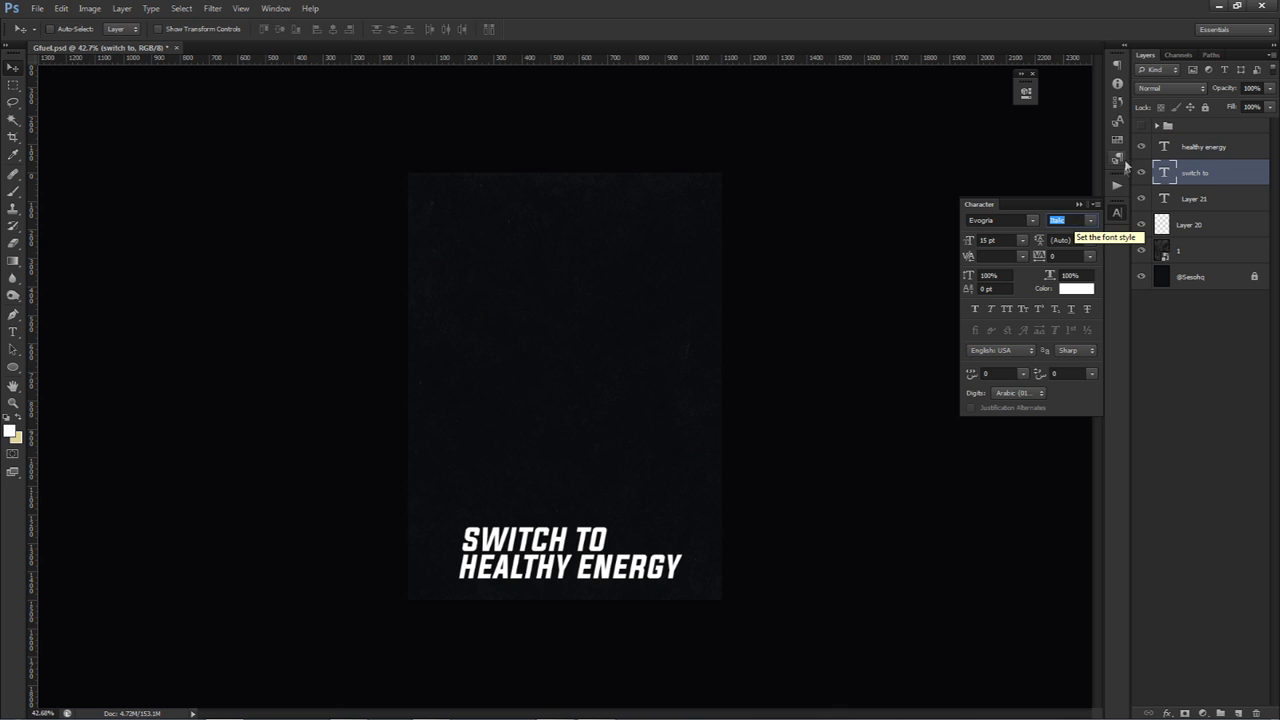
left_click(1141, 127)
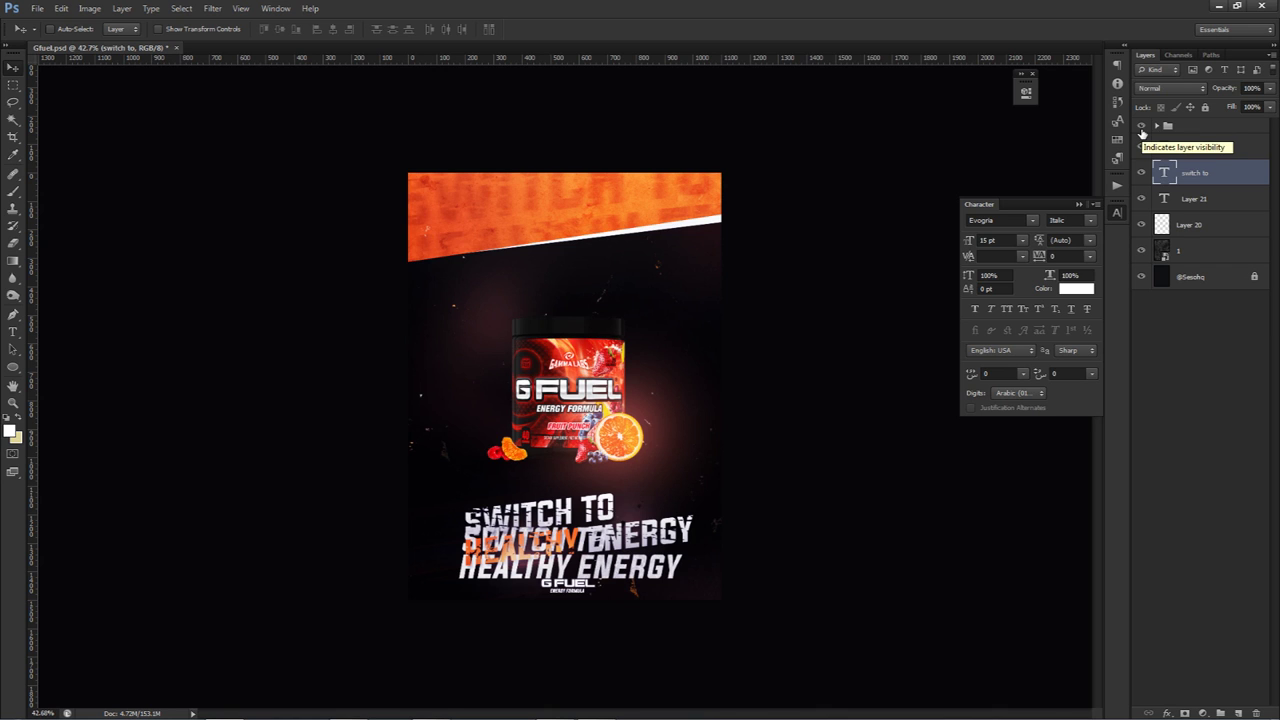
left_click(1141, 126)
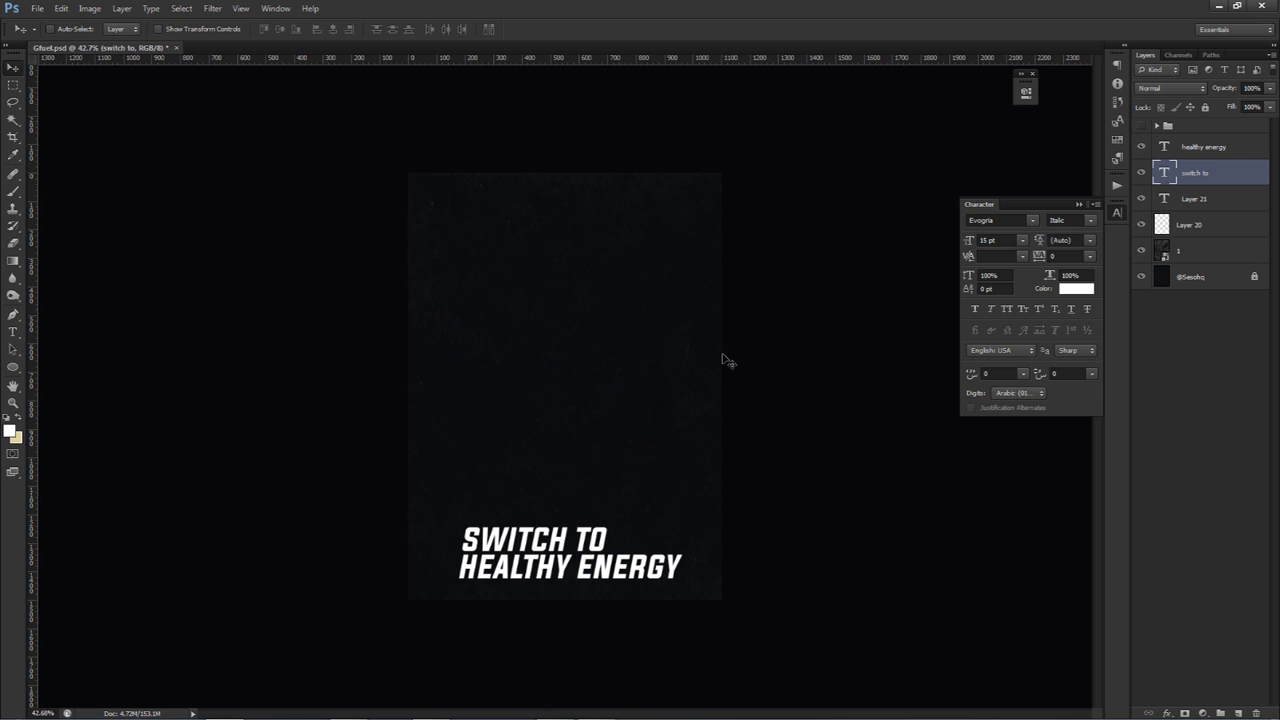
Move both slogan lines slightly up together and place the ELEAGUE G FUEL logo image on the poster.
left_click(1177, 148, "shift")
left_click_drag(601, 540, 608, 514)
left_click_drag(1279, 382, 580, 373)
left_click(669, 29)
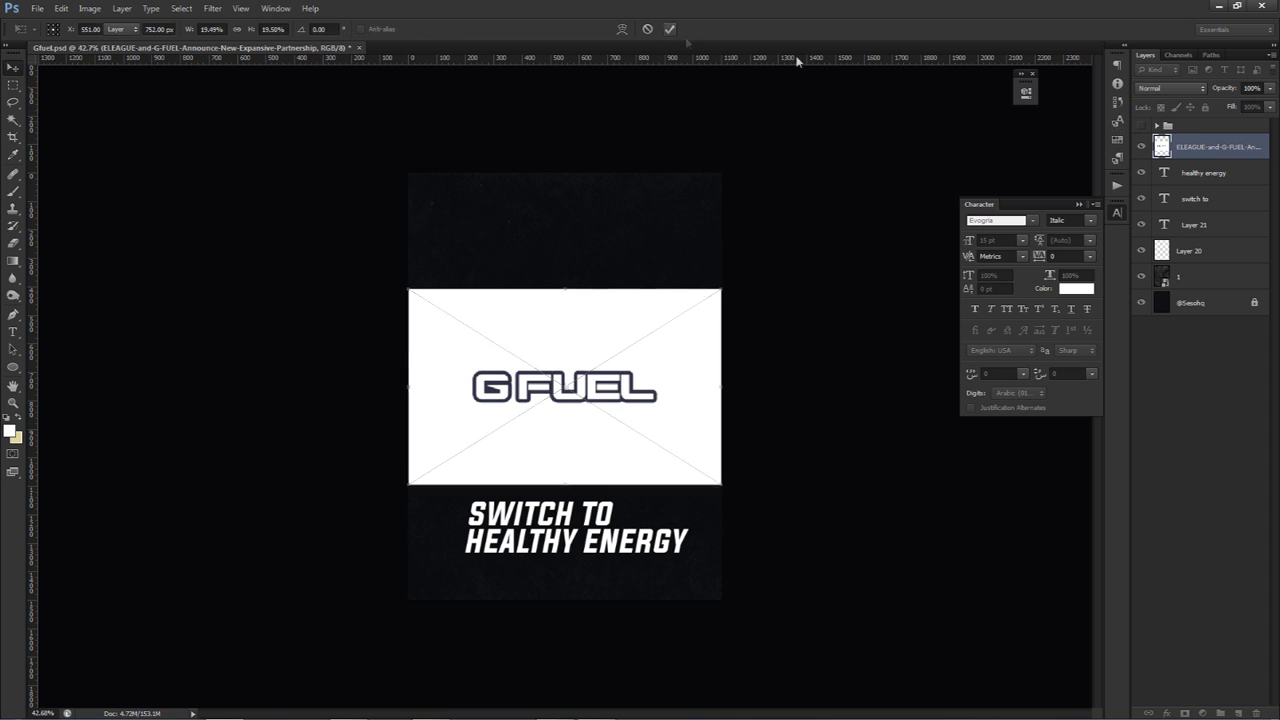
Rasterize the placed G FUEL logo layer and delete its white background using the Magic Wand.
right_click(1198, 145)
left_click(1195, 287)
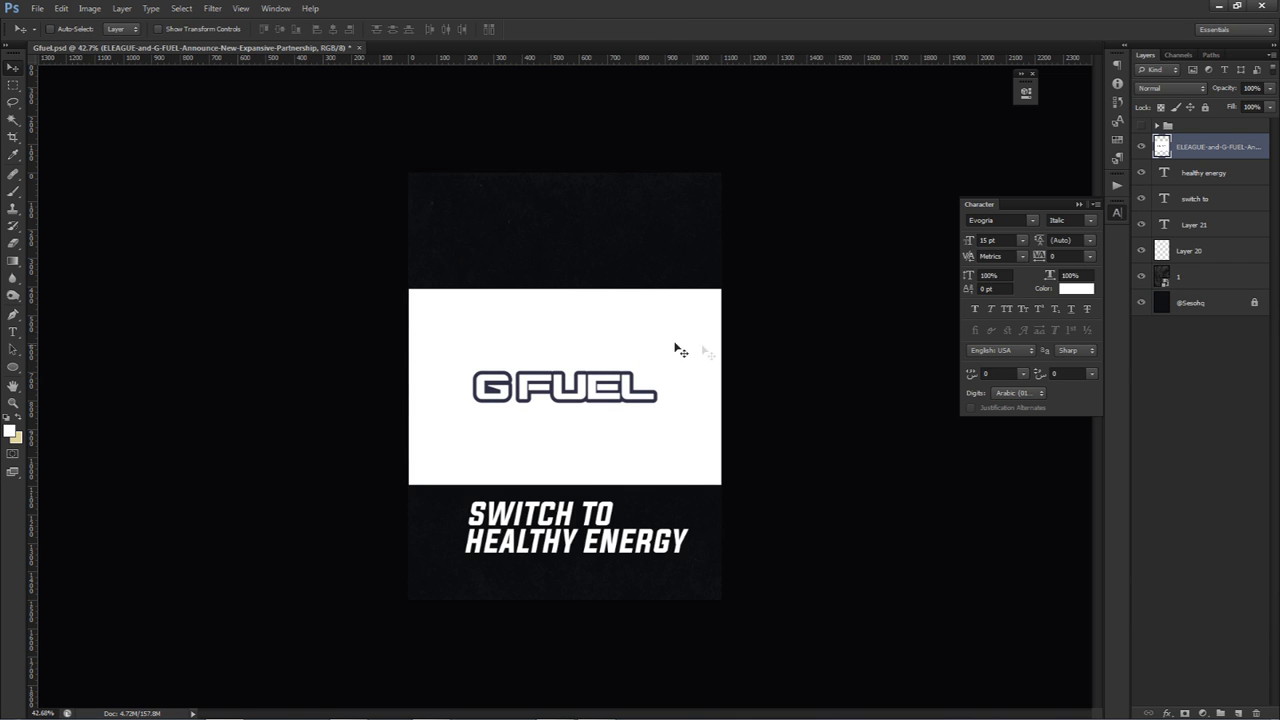
key("w")
left_click(631, 323)
key("Delete")
key("ctrl+d")
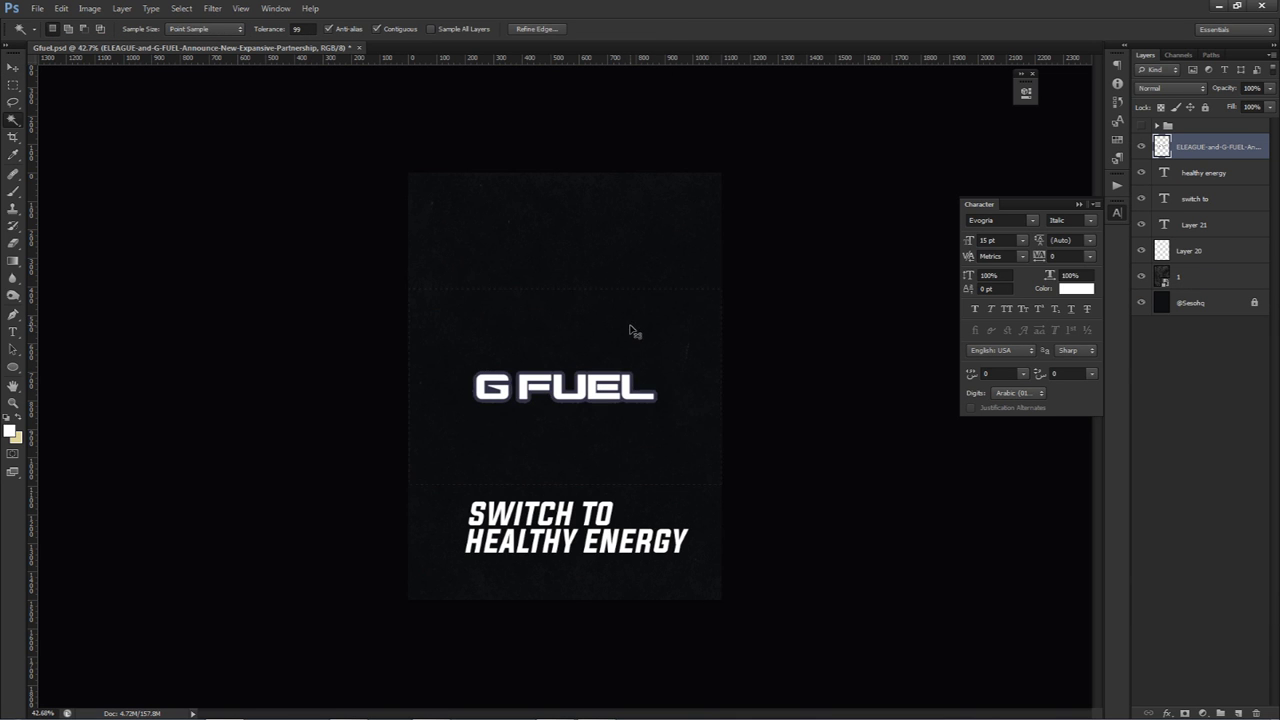
Move the G FUEL logo just above the slogan and delete the leftover thin vertical line beside it.
key("v")
mouse_move(634, 363)
left_mouse_down()
mouse_move(646, 463)
mouse_move(563, 429)
left_mouse_up()
key("m")
left_click_drag(676, 302, 720, 595)
right_click(718, 595)
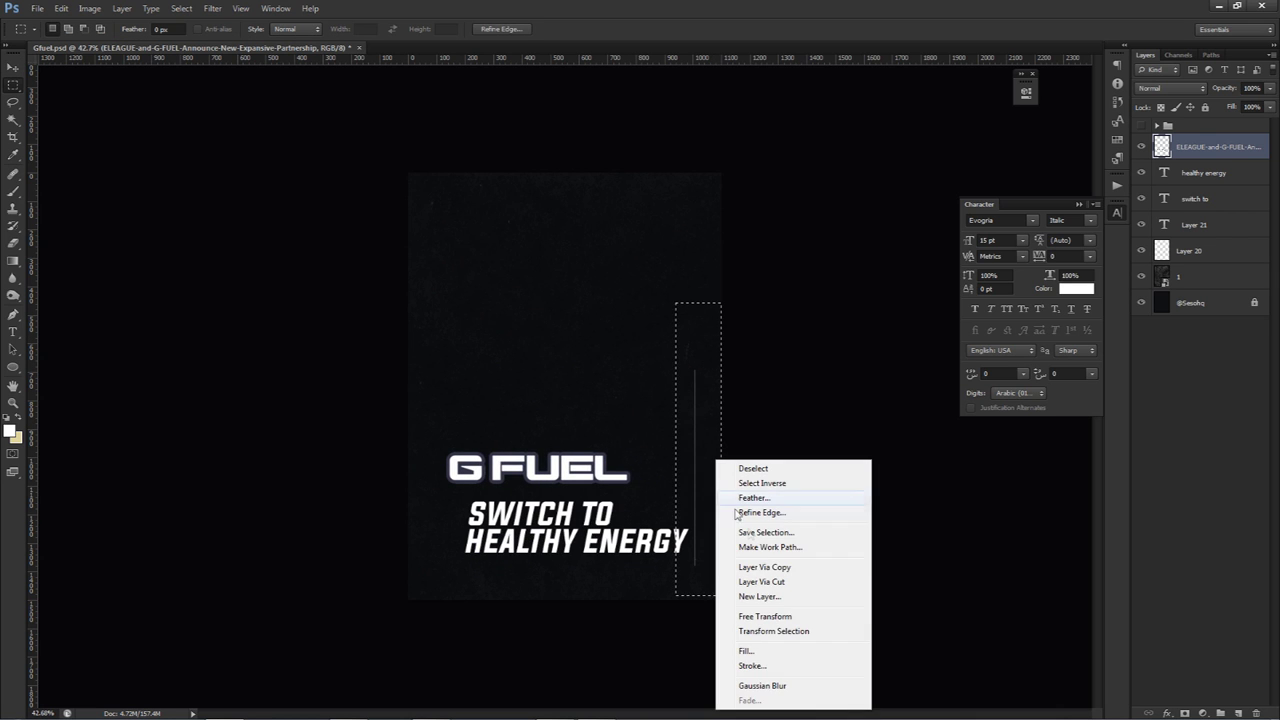
left_click(766, 582)
key("Delete")
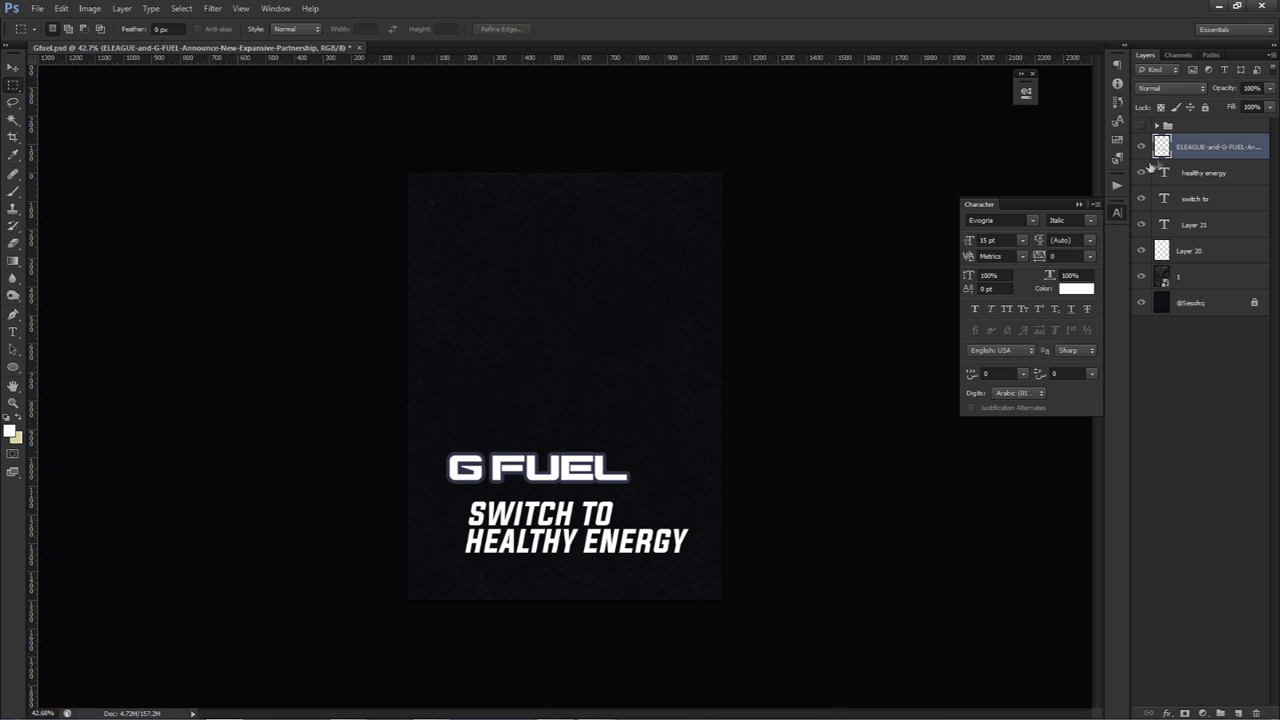
Move the G FUEL logo below the slogan to the poster's bottom edge and turn on the CMYK proof colours.
key("v")
left_click_drag(609, 386, 643, 503)
key("ctrl+y")
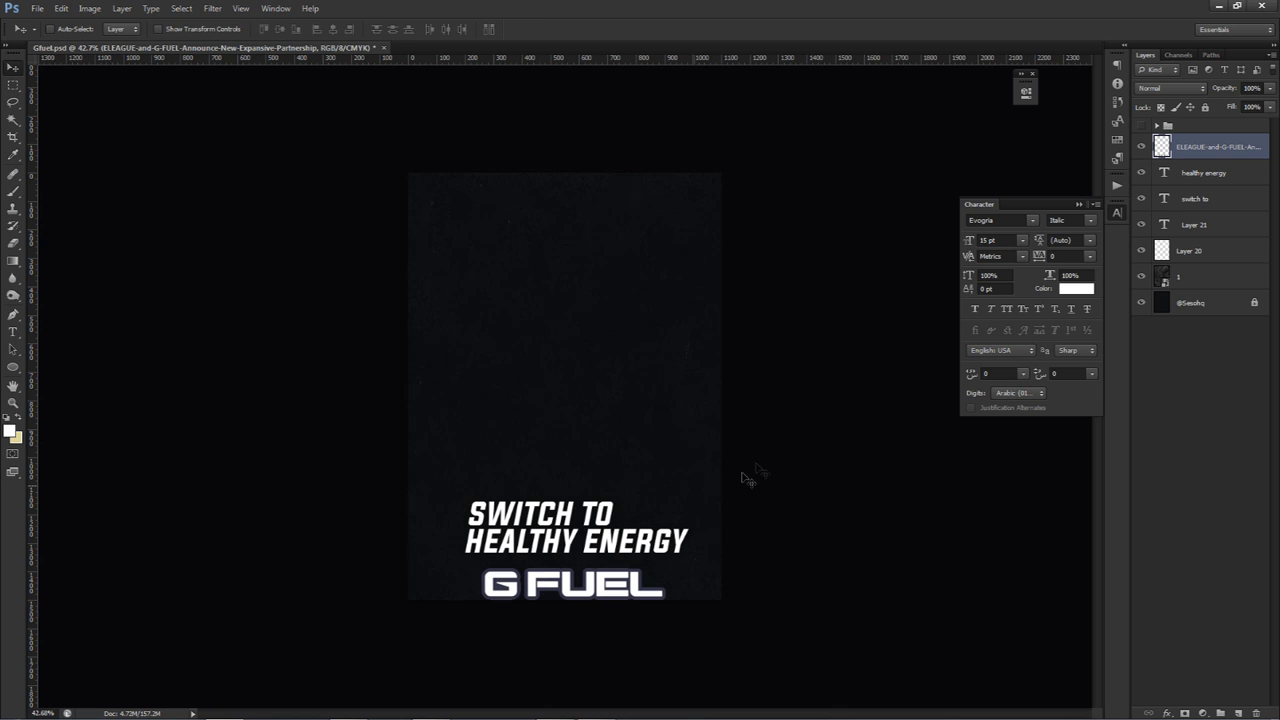
Desaturate the G FUEL logo with Hue/Saturation, using a saturation of -100.
key("ctrl+u")
left_click_drag(948, 418, 829, 400)
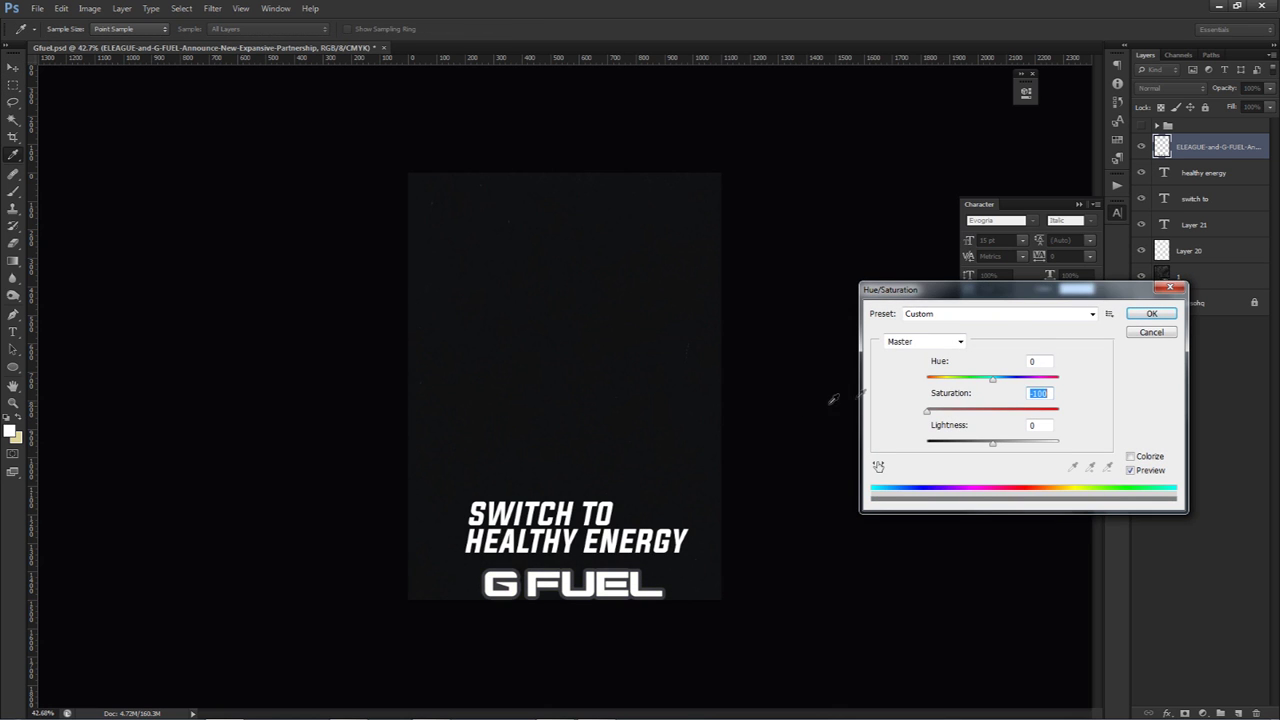
left_click_drag(992, 445, 903, 407)
left_click(1147, 333)
key("ctrl+u")
left_click(1136, 314)
Scale the G FUEL logo down to a small mark centred beneath the slogan near the poster's bottom edge.
key("ctrl+t")
left_click_drag(666, 567, 581, 585)
key("Return")
key("ctrl+t")
key("Return")
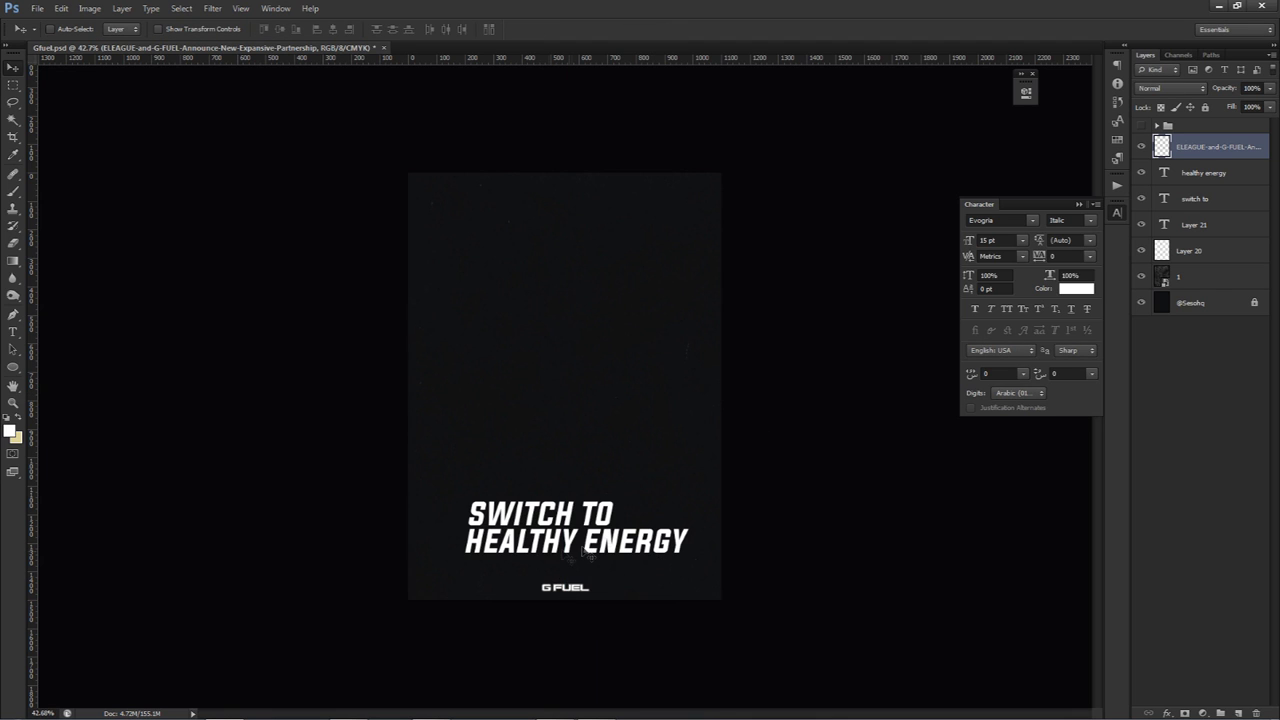
Delete the empty Layer 21 text layer beneath the slogan layers.
left_click(1185, 180)
left_click(1185, 203)
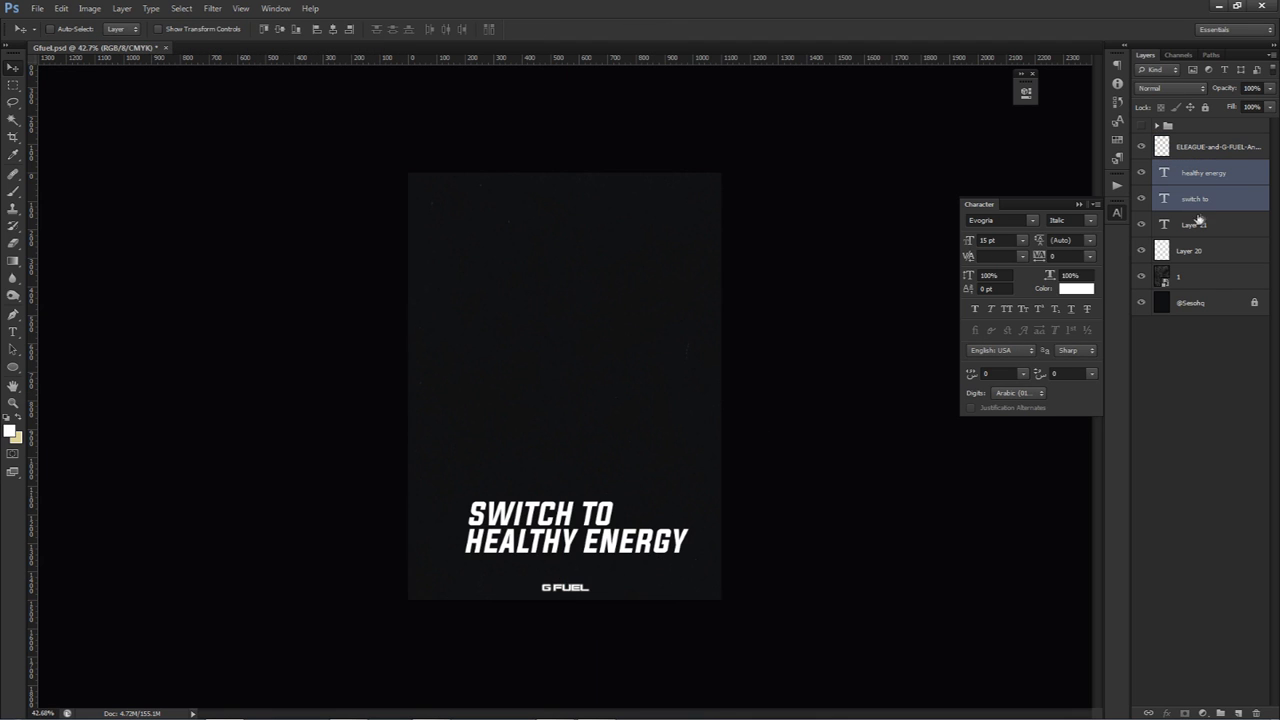
left_click(1187, 226)
key("Delete")
Select both slogan layers and shift them slightly left and down to centre them above the logo.
left_click(1192, 199)
left_click(1195, 173, "shift")
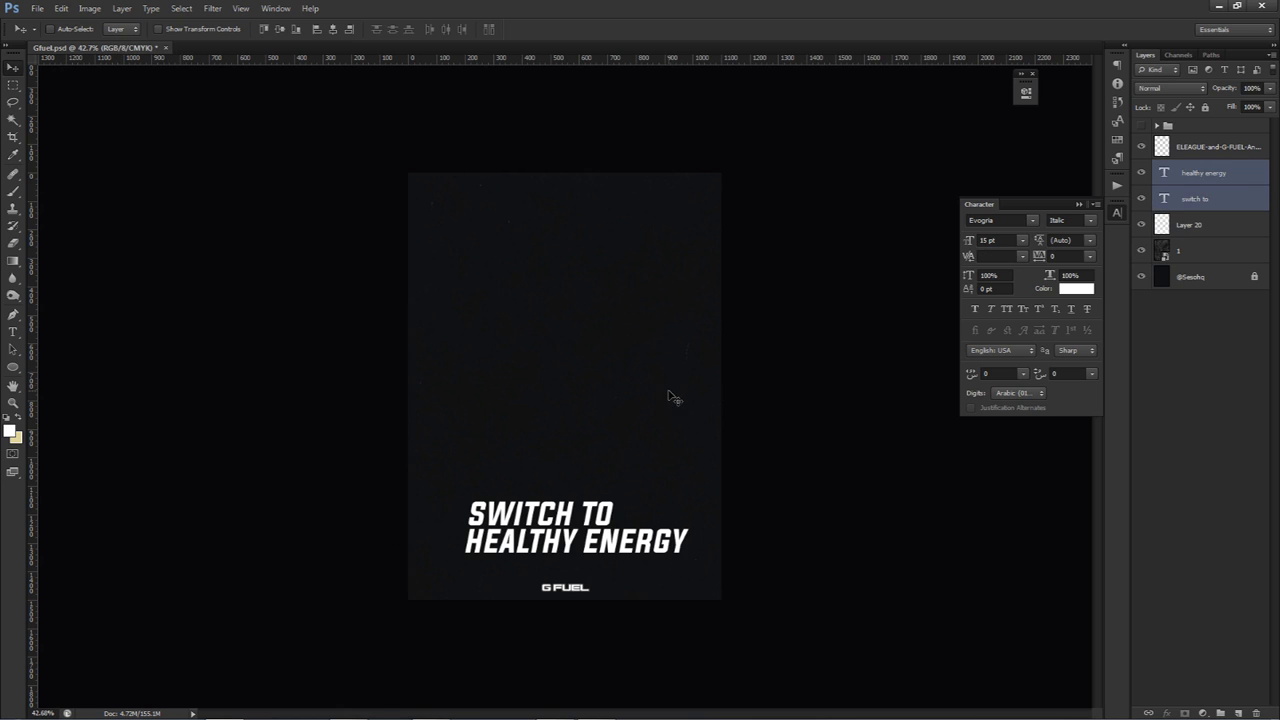
left_click_drag(670, 395, 669, 406)
left_click_drag(677, 457, 667, 478)
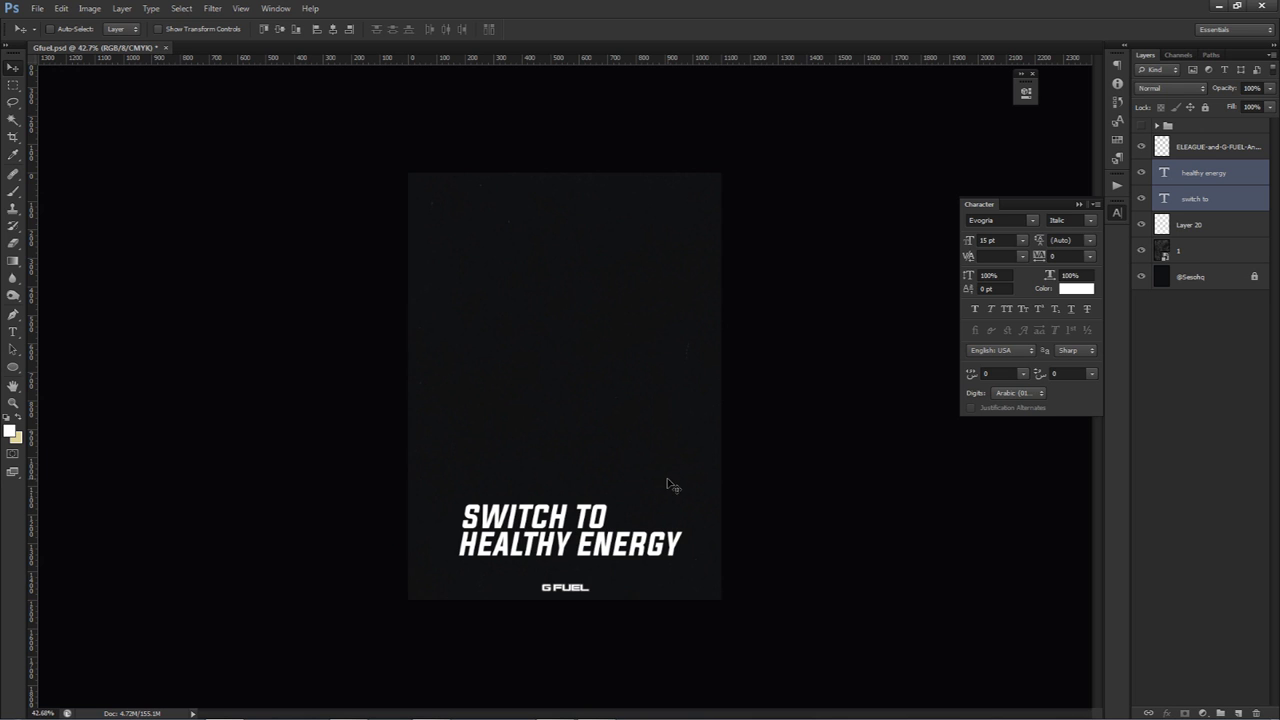
Skew both slogan lines together to a vertical skew of about -5.6° so they rise rightwards, and move them slightly down.
key("ctrl+t")
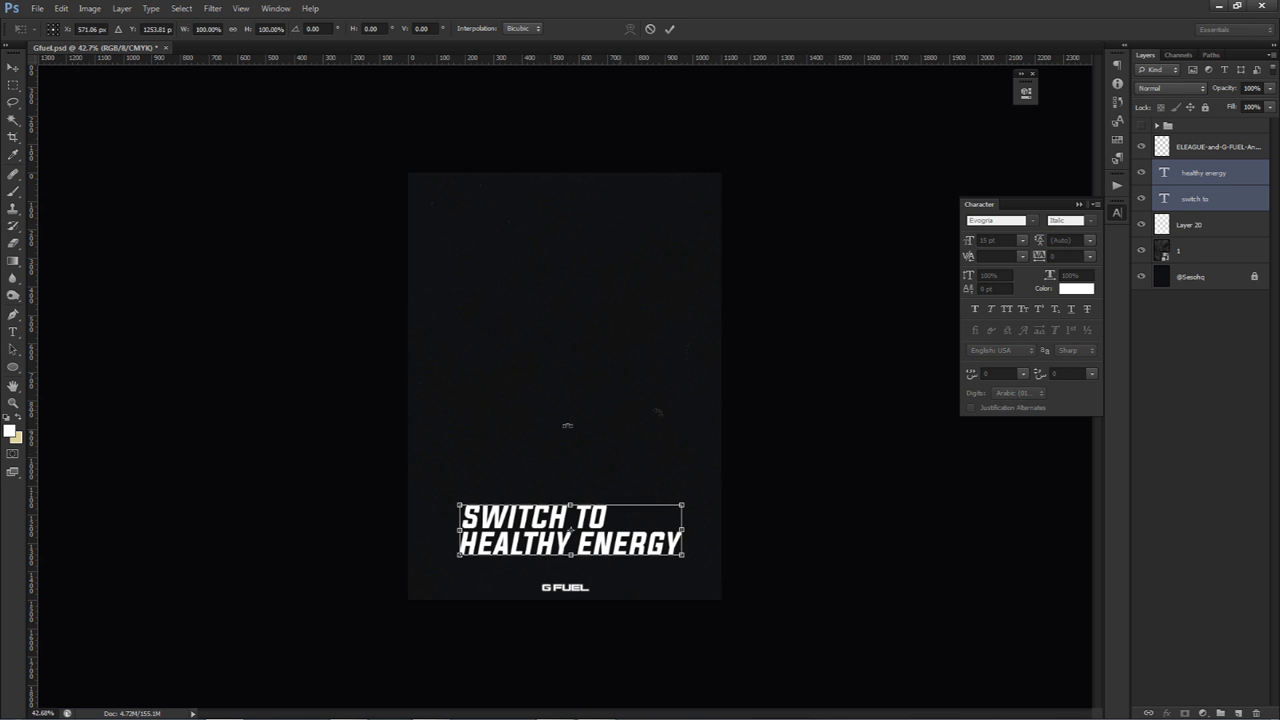
right_click(652, 522)
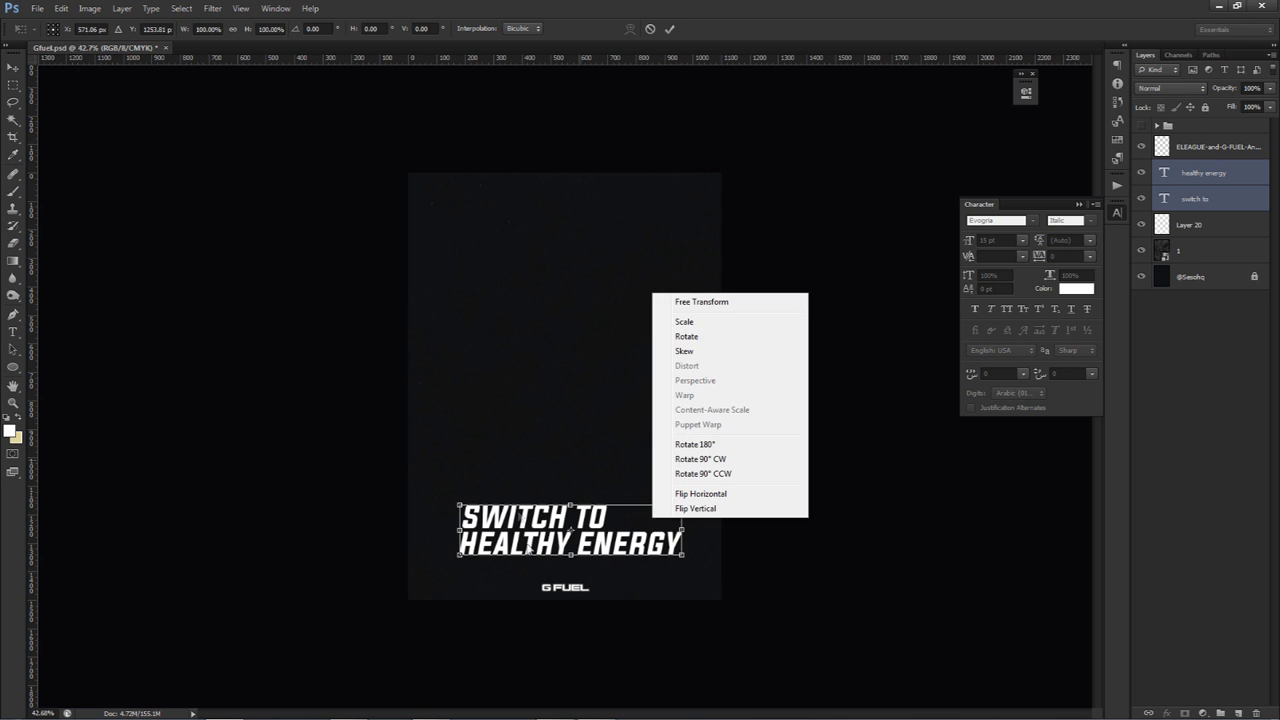
left_click(686, 352)
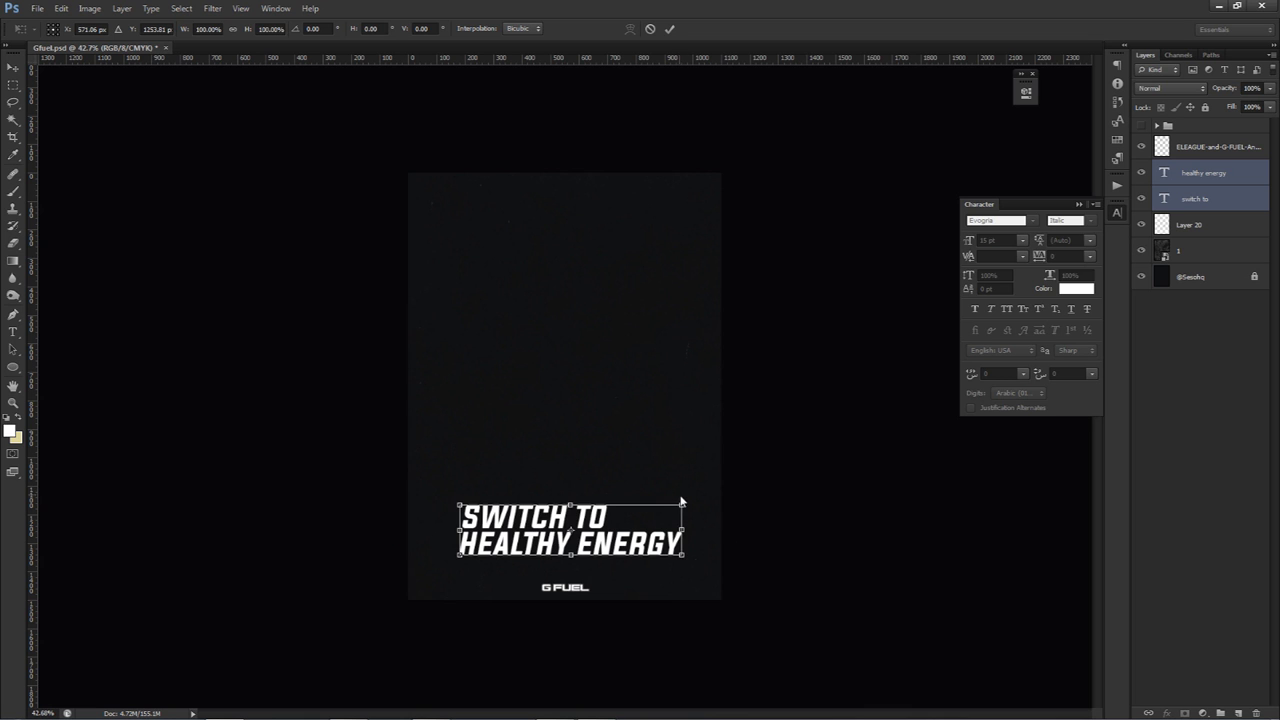
left_click_drag(682, 508, 670, 478)
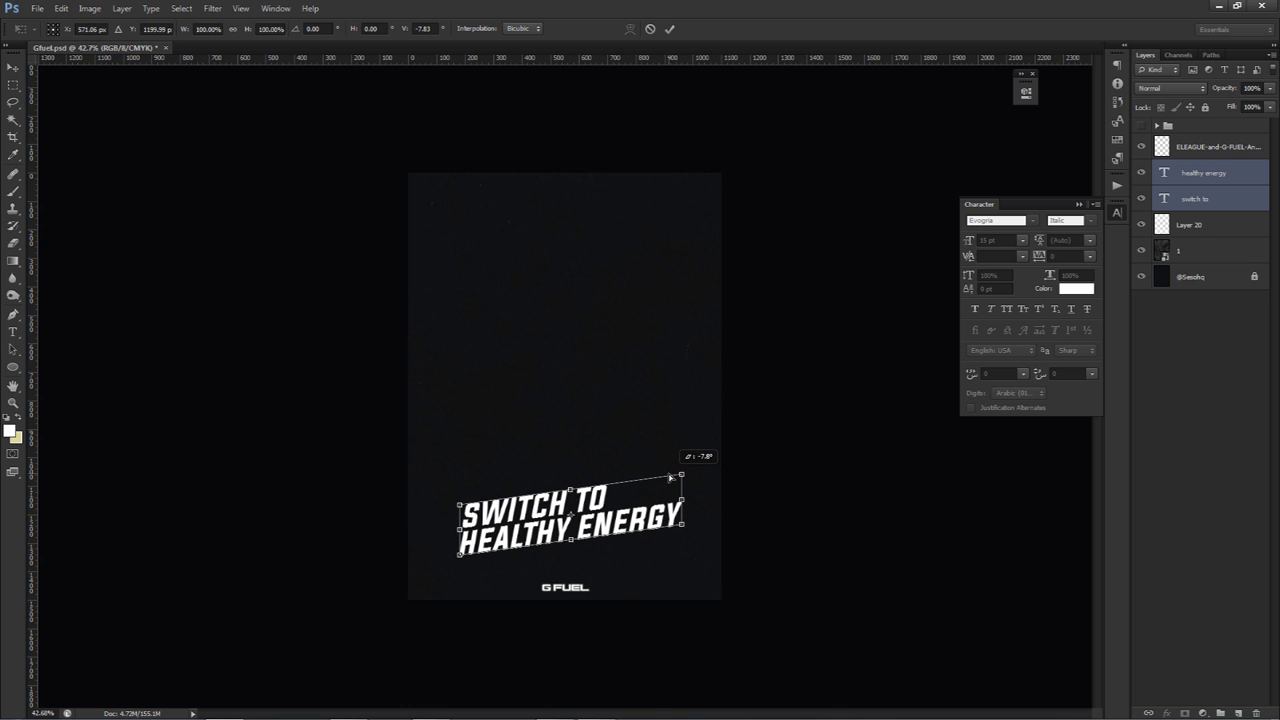
mouse_move(670, 478)
left_mouse_down()
mouse_move(691, 482)
mouse_move(681, 486)
left_mouse_up()
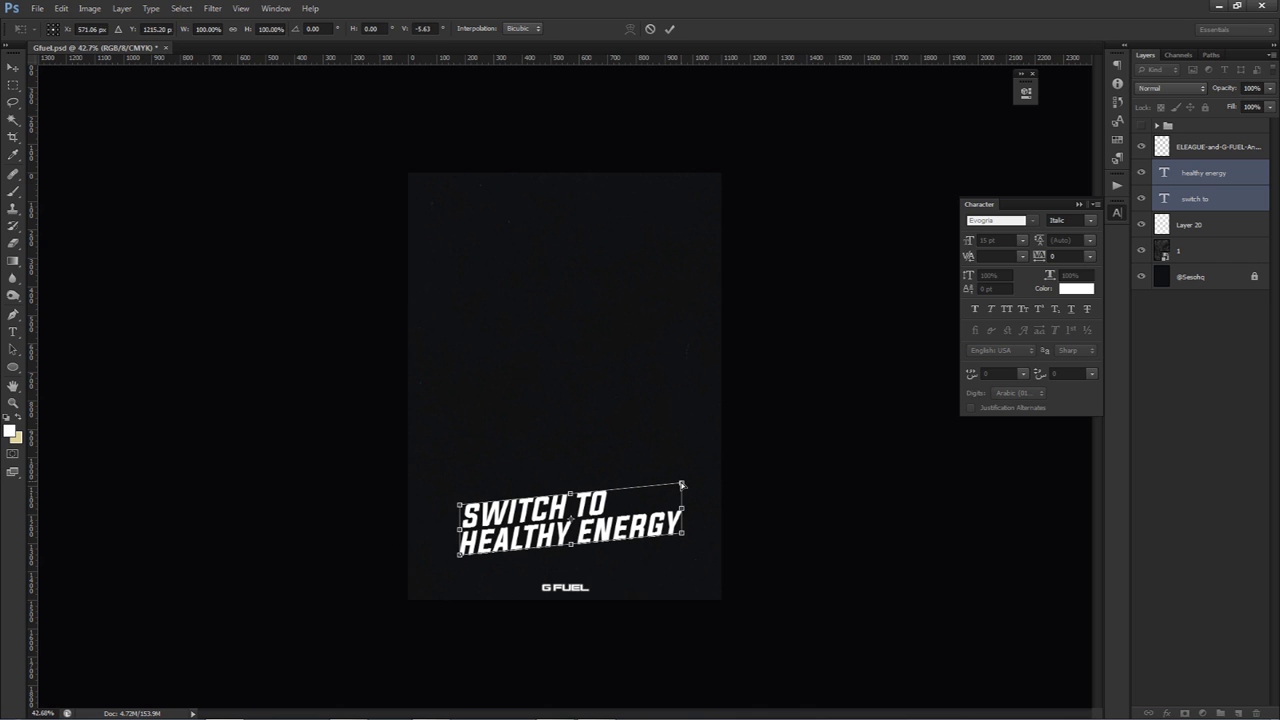
left_click(669, 28)
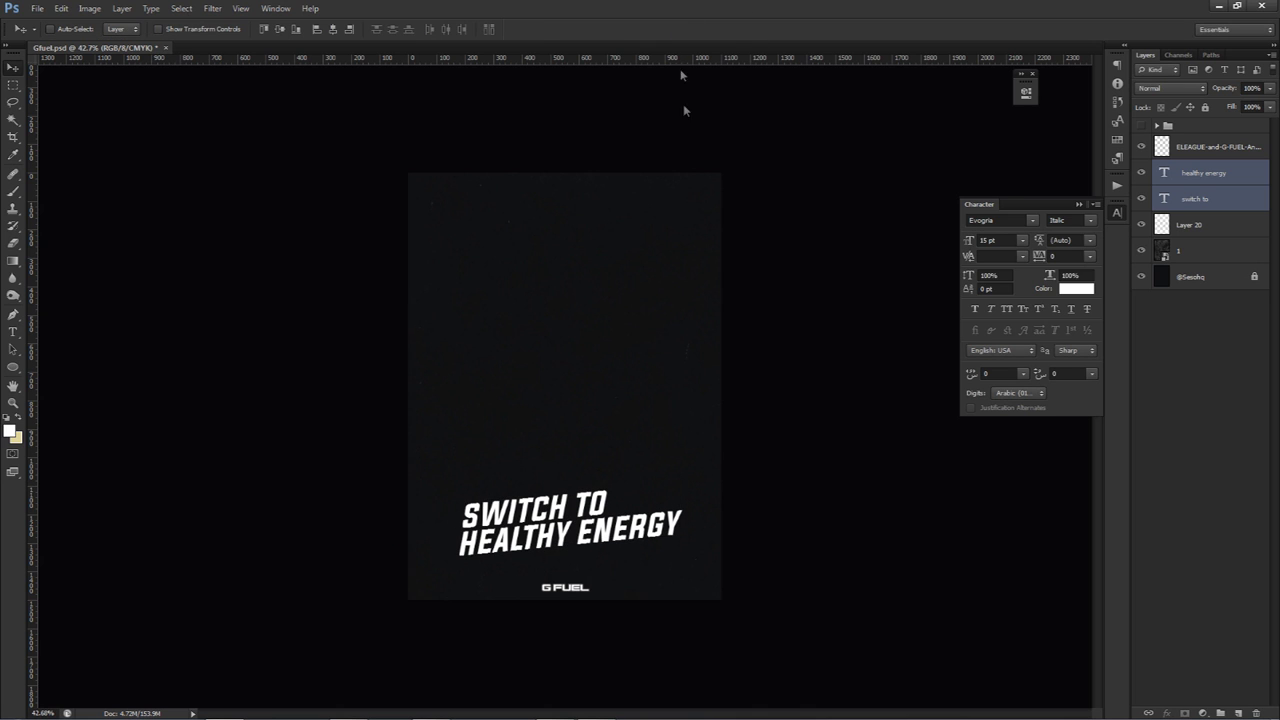
left_click_drag(637, 444, 634, 491)
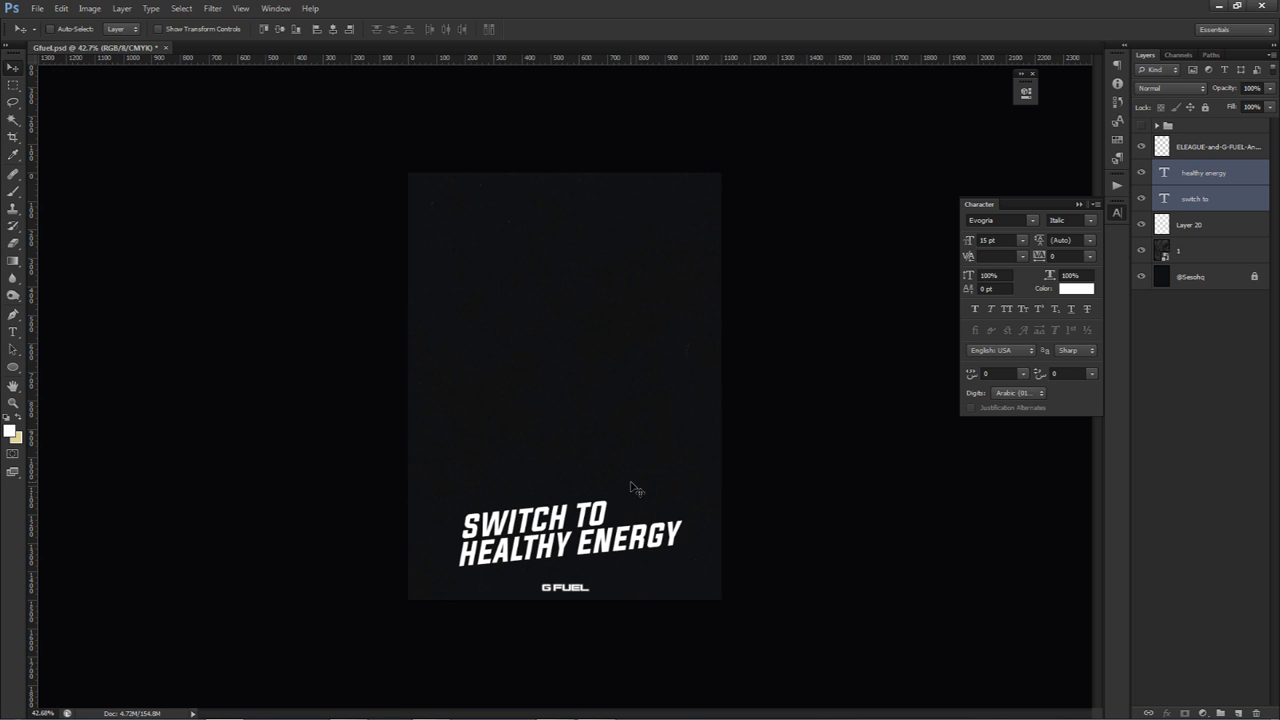
Colour only the word "HEALTHY" orange with hex value e5975e.
key("t")
left_click(575, 547)
left_click_drag(576, 548, 447, 562)
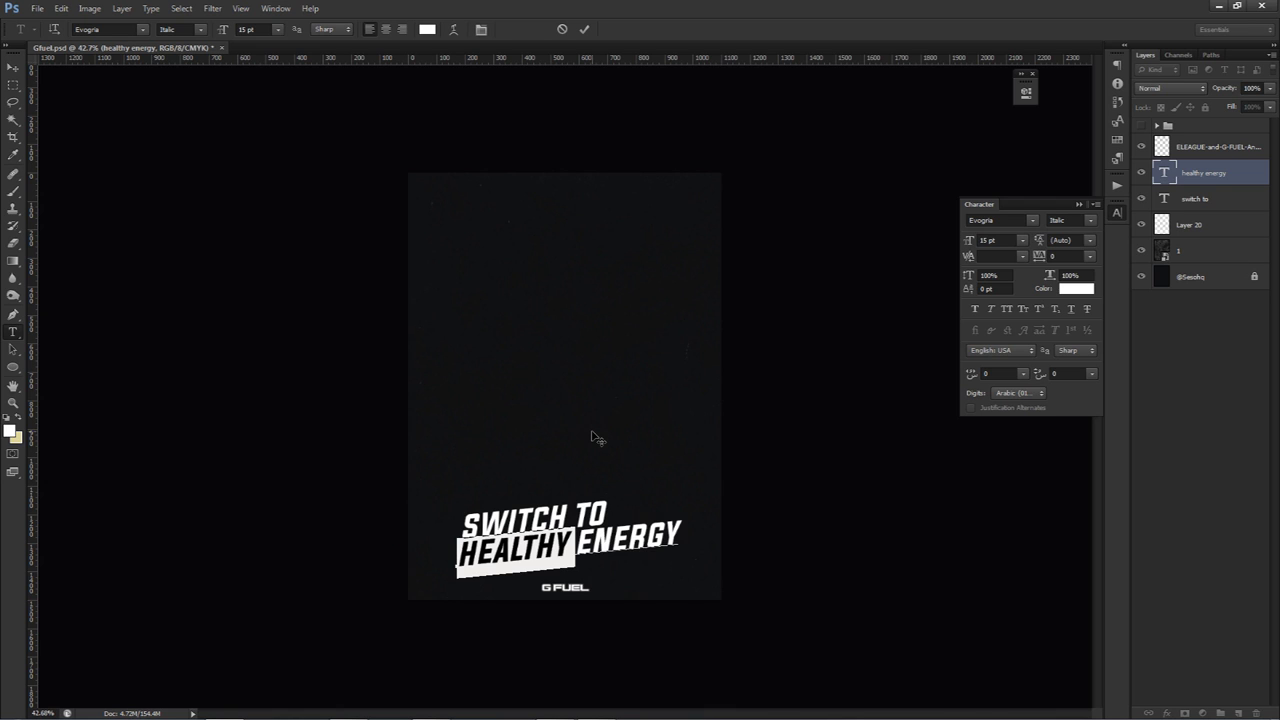
left_click(1063, 290)
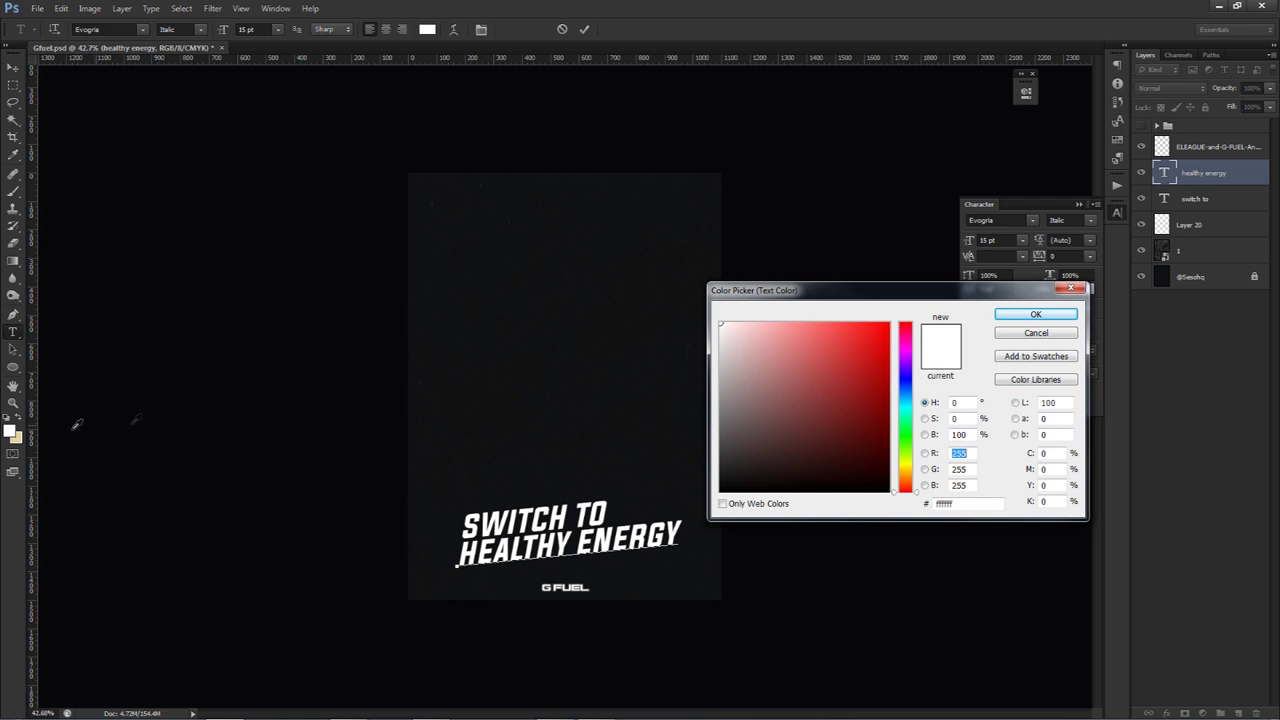
left_click(15, 437)
left_click_drag(895, 470, 896, 481)
left_click(805, 337)
left_click_drag(805, 336, 819, 339)
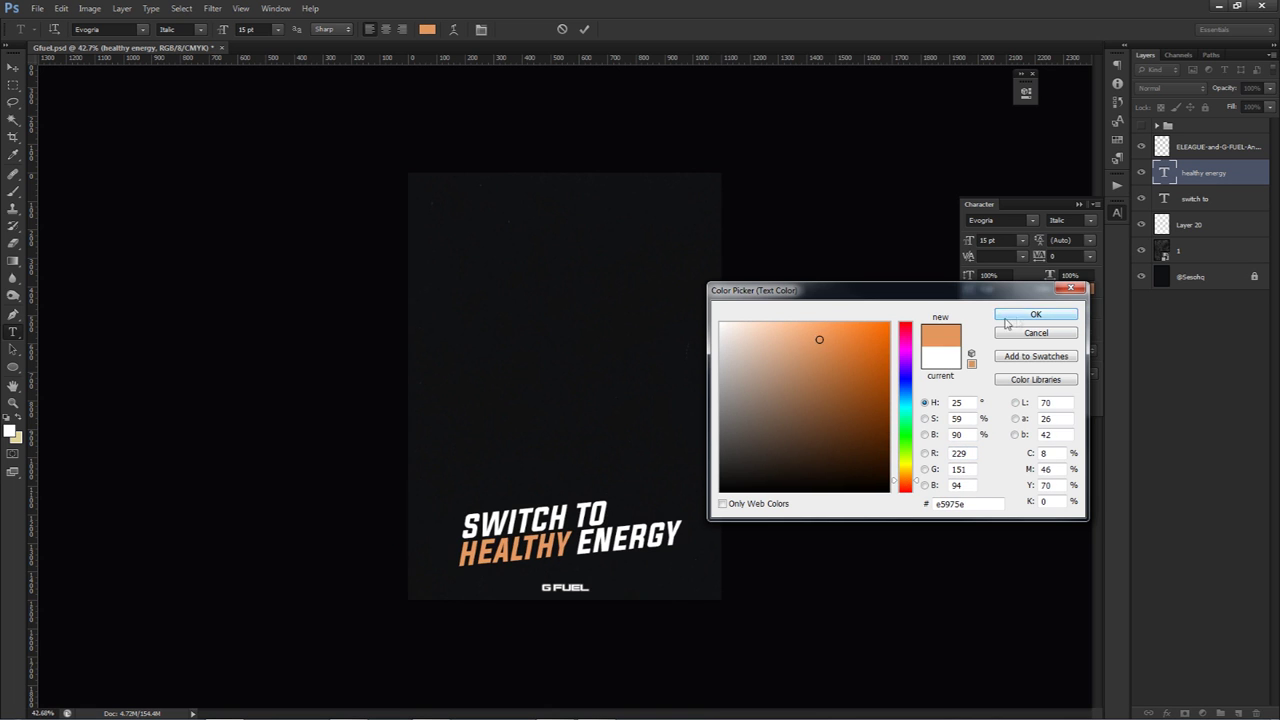
left_click(1036, 314)
left_click(586, 33)
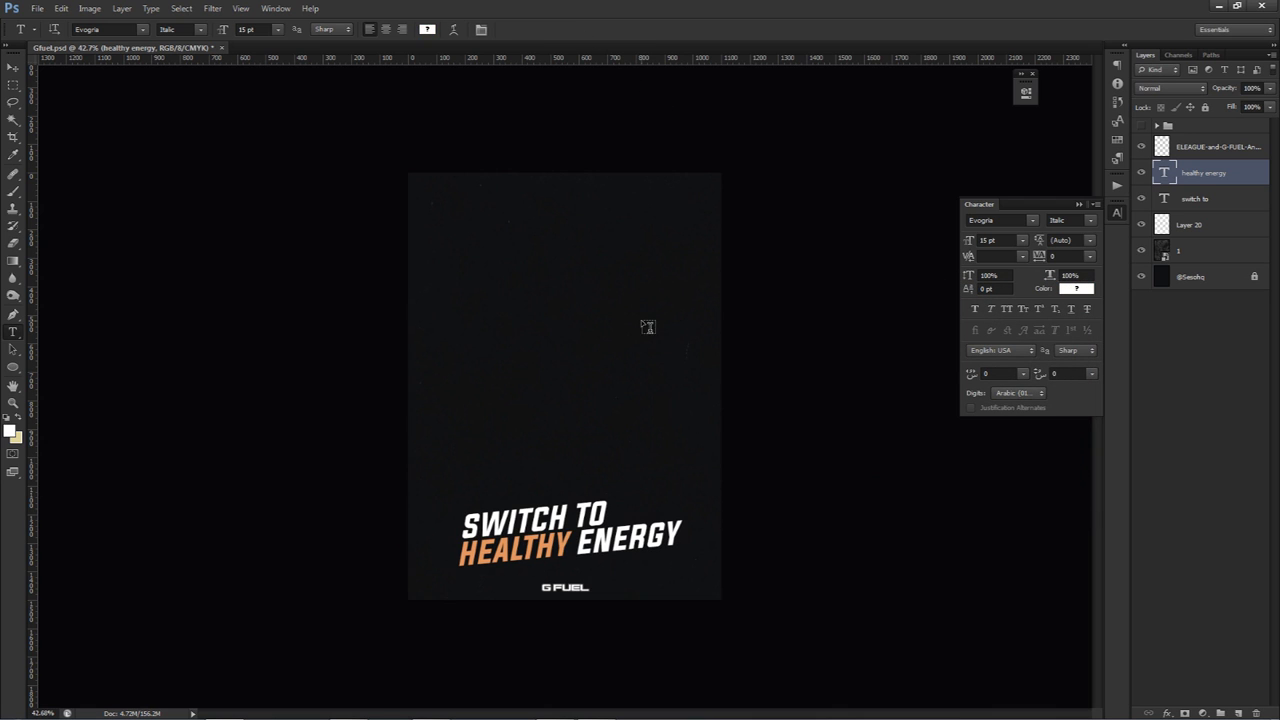
Nudge the "HEALTHY ENERGY" line slightly down and select both slogan layers.
key("v")
left_click_drag(635, 451, 637, 449)
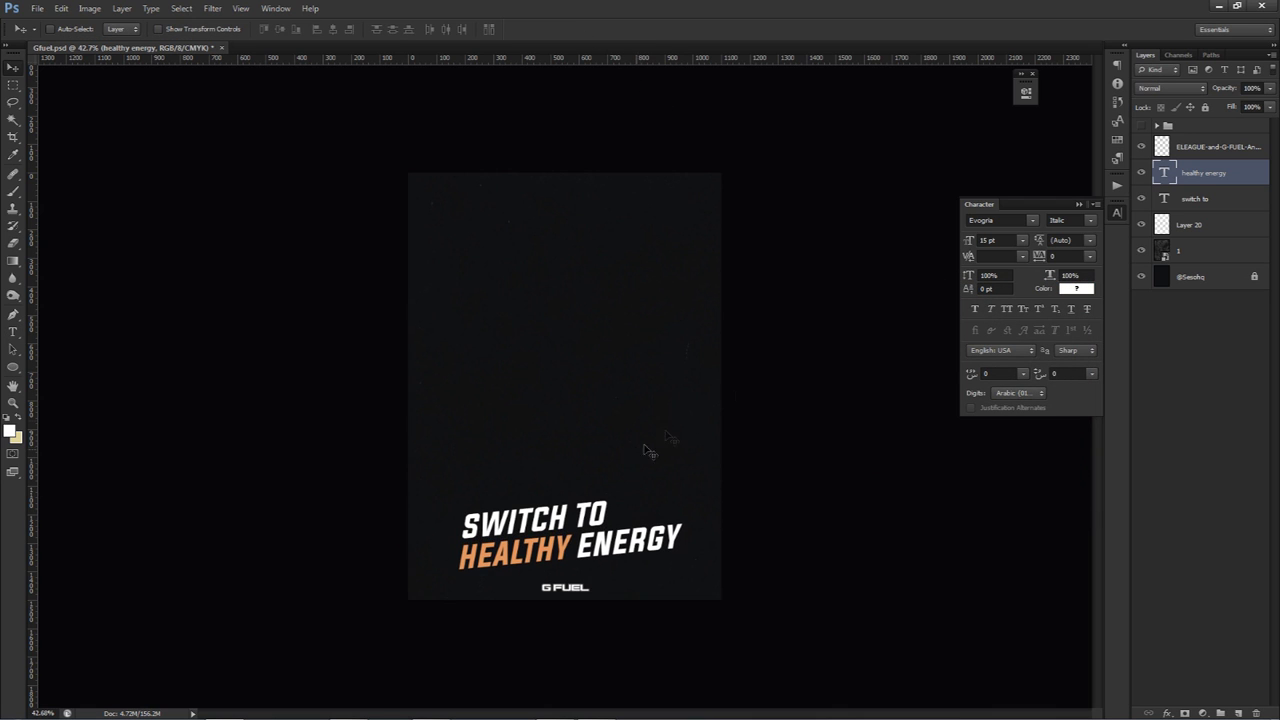
key("ctrl+z")
left_click(1181, 198, "ctrl")
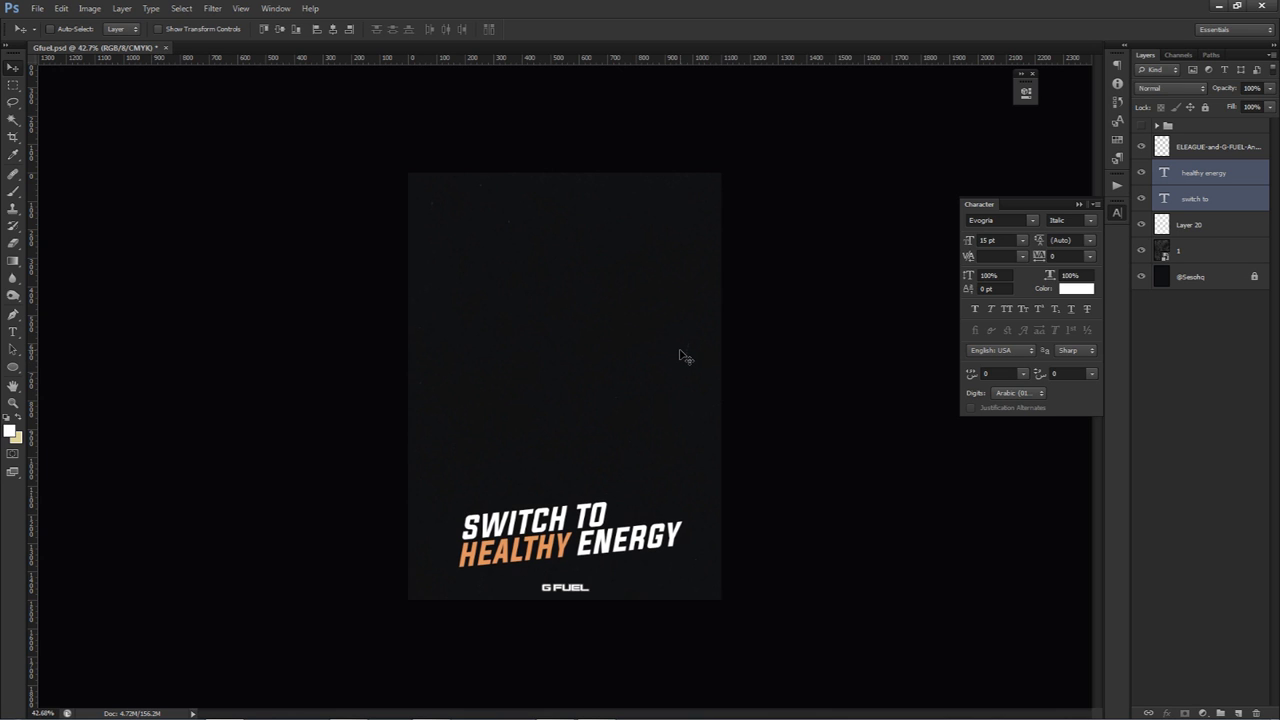
Add a new layer above Layer 20 and make pale yellow e0d49b the foreground colour.
left_click(1197, 228)
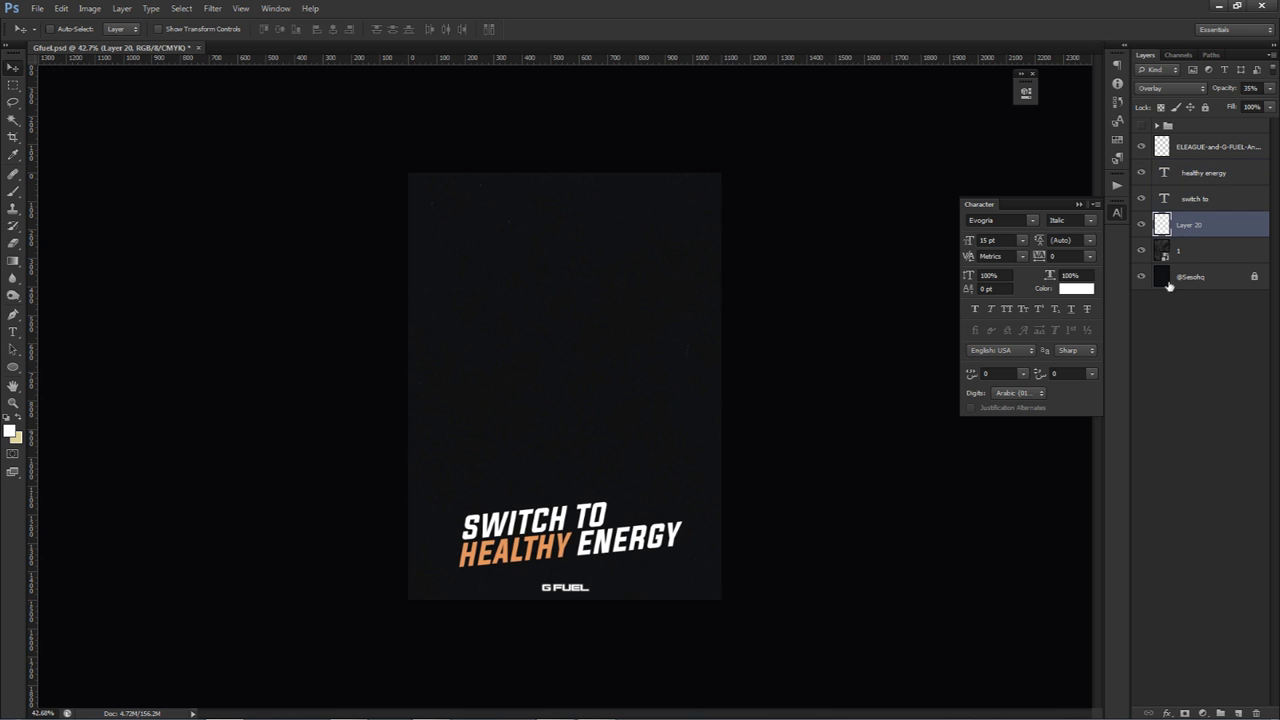
left_click(1241, 710)
key("b")
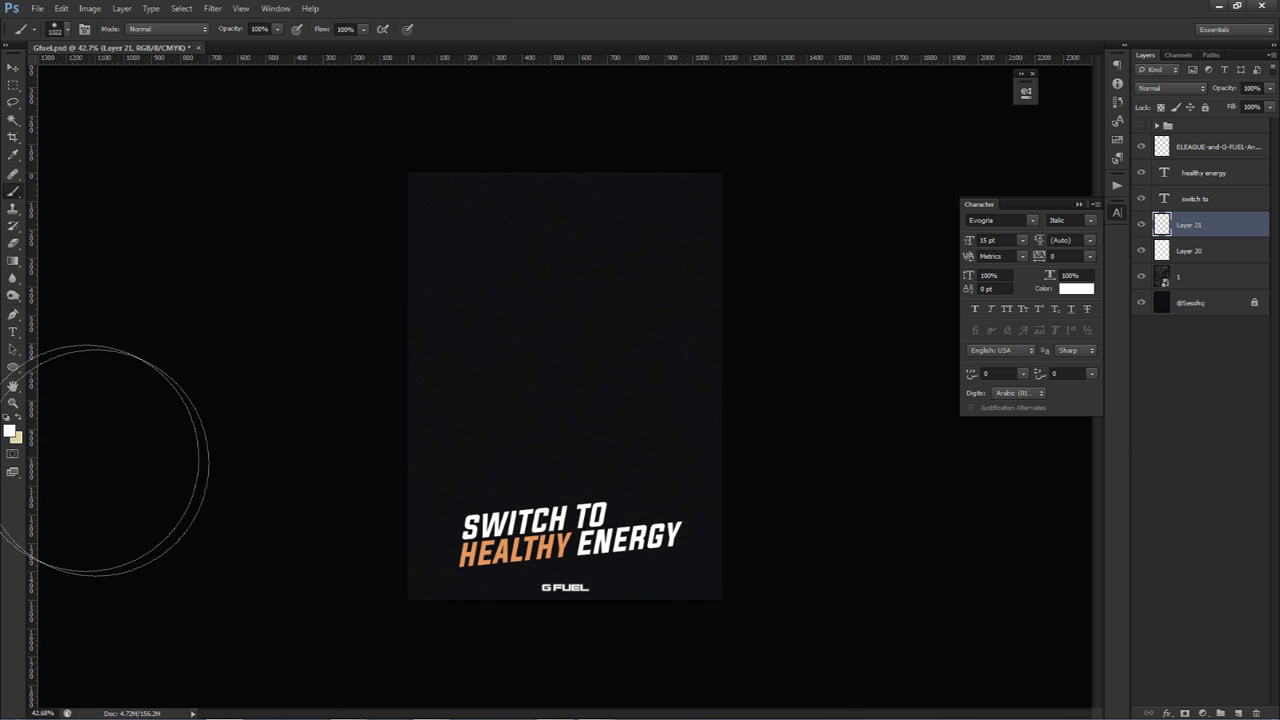
left_click(18, 428)
left_click(10, 430)
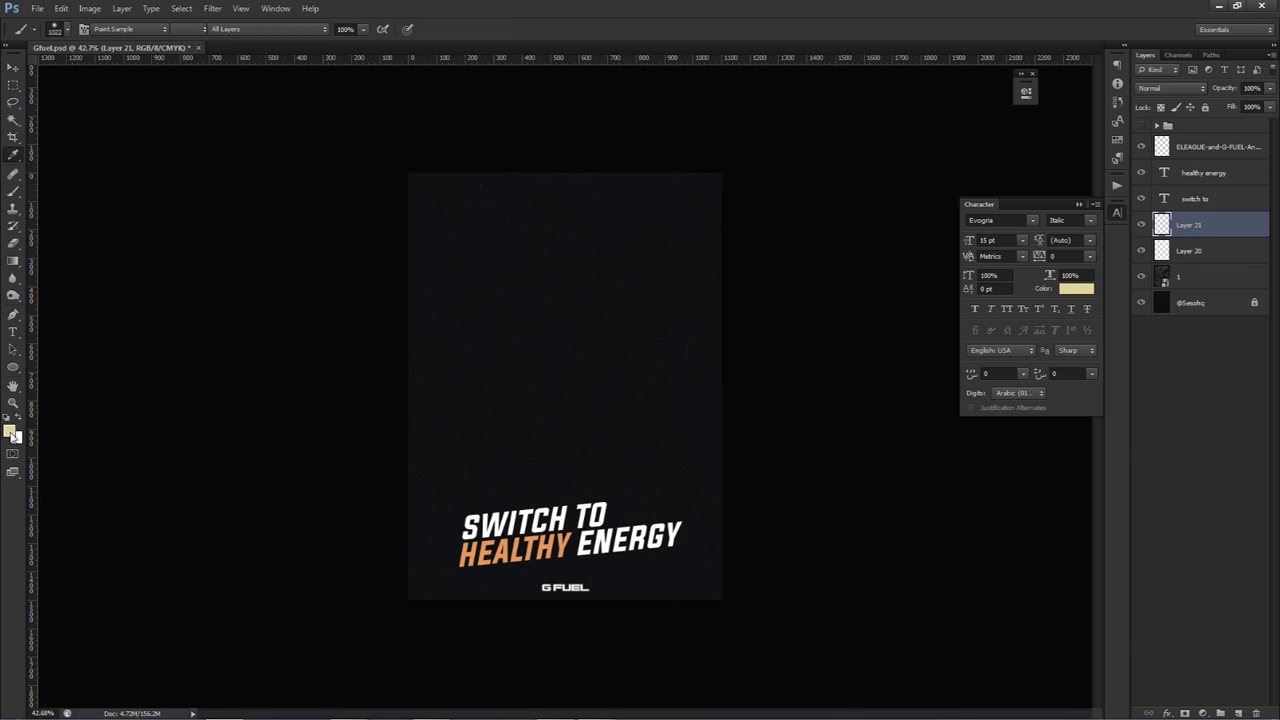
left_click_drag(895, 291, 857, 268)
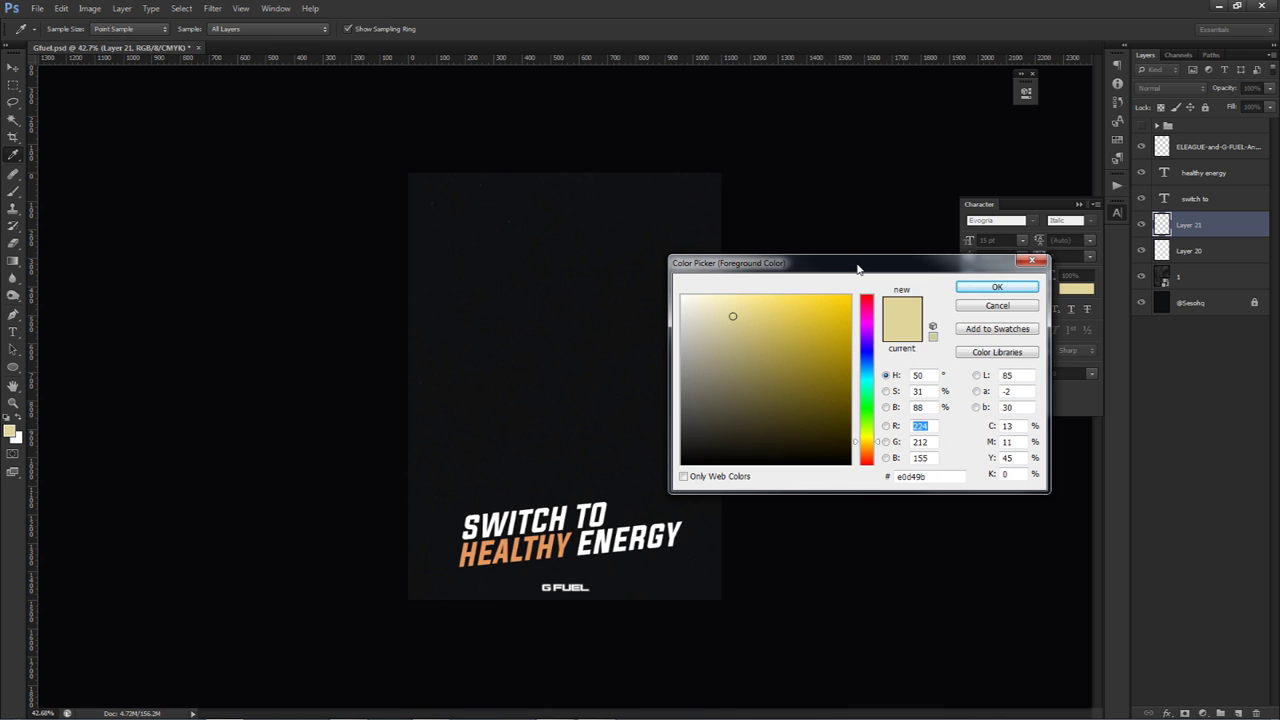
left_click(996, 288)
Set the new layer to Color Dodge and paint glows on the poster's left side and both right corners with a large soft brush.
key("b")
left_click_drag(626, 402, 596, 405)
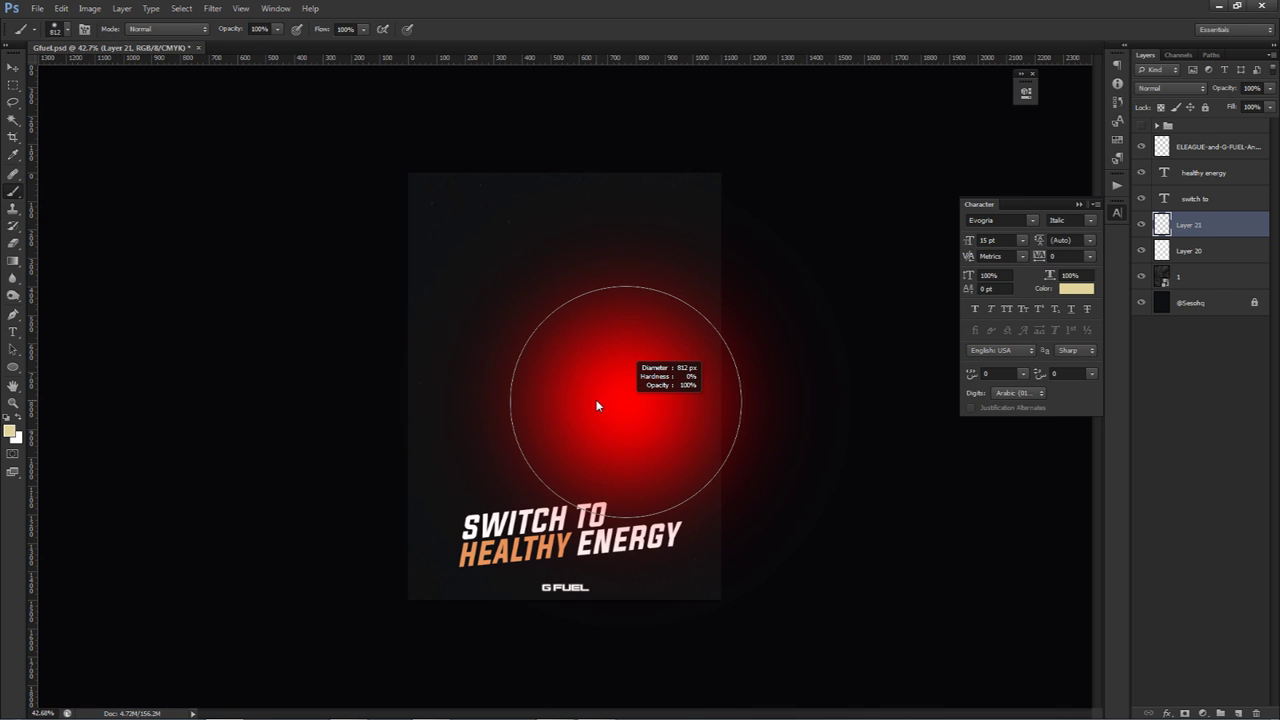
left_click(1184, 89)
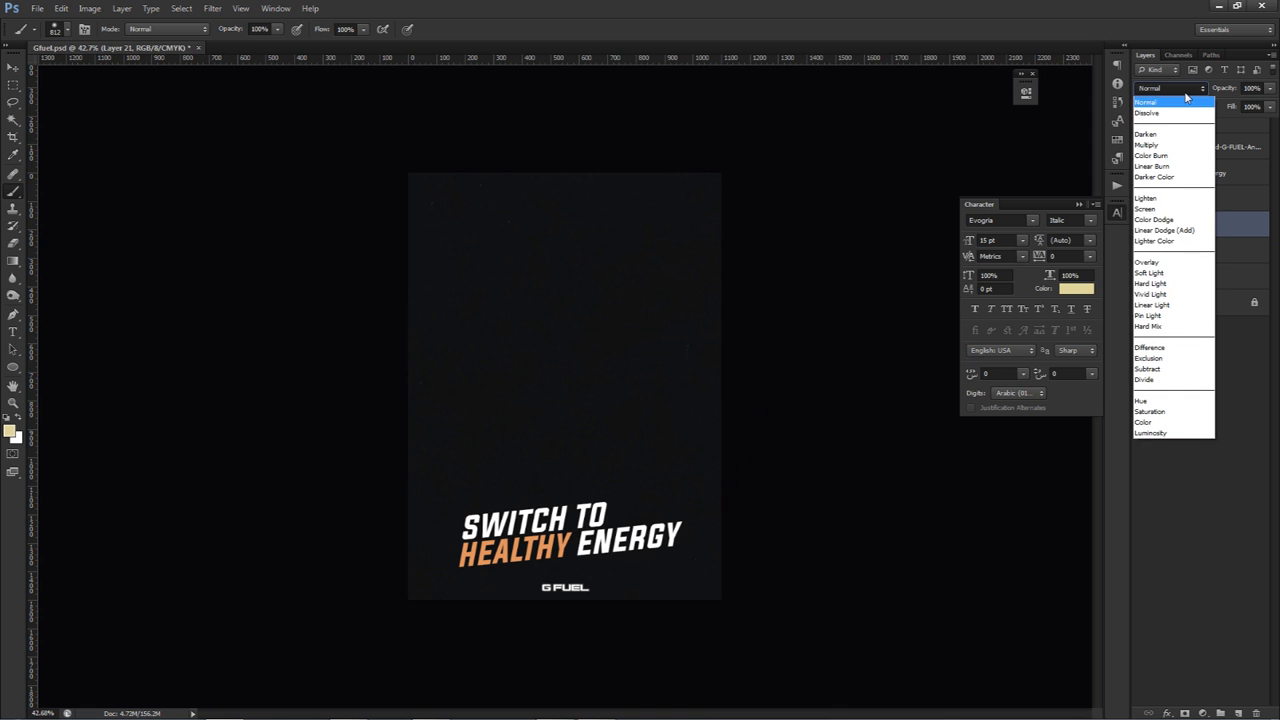
left_click(1155, 219)
left_click_drag(634, 489, 695, 488)
left_click_drag(663, 530, 768, 600)
left_click(840, 614)
left_click(800, 219)
mouse_move(608, 334)
left_mouse_down()
mouse_move(642, 326)
mouse_move(621, 331)
left_mouse_up()
left_click(452, 336)
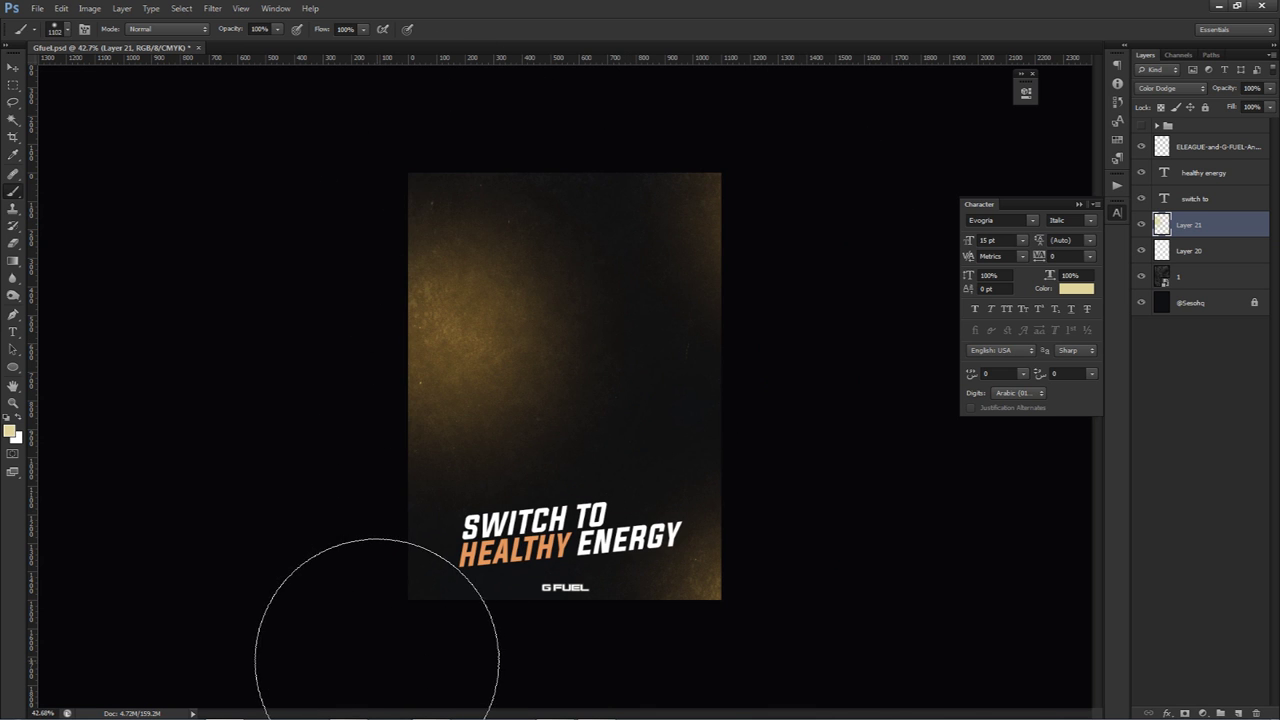
key("e")
mouse_move(537, 383)
left_mouse_down()
mouse_move(502, 381)
mouse_move(525, 343)
mouse_move(437, 349)
mouse_move(500, 356)
left_mouse_up()
left_click(508, 237)
key("ctrl+z")
Fade the poster's left and top-right glows with a large Eraser at 42% opacity, and return its opacity to 100%.
left_click(226, 30)
left_click_drag(191, 51, 187, 50)
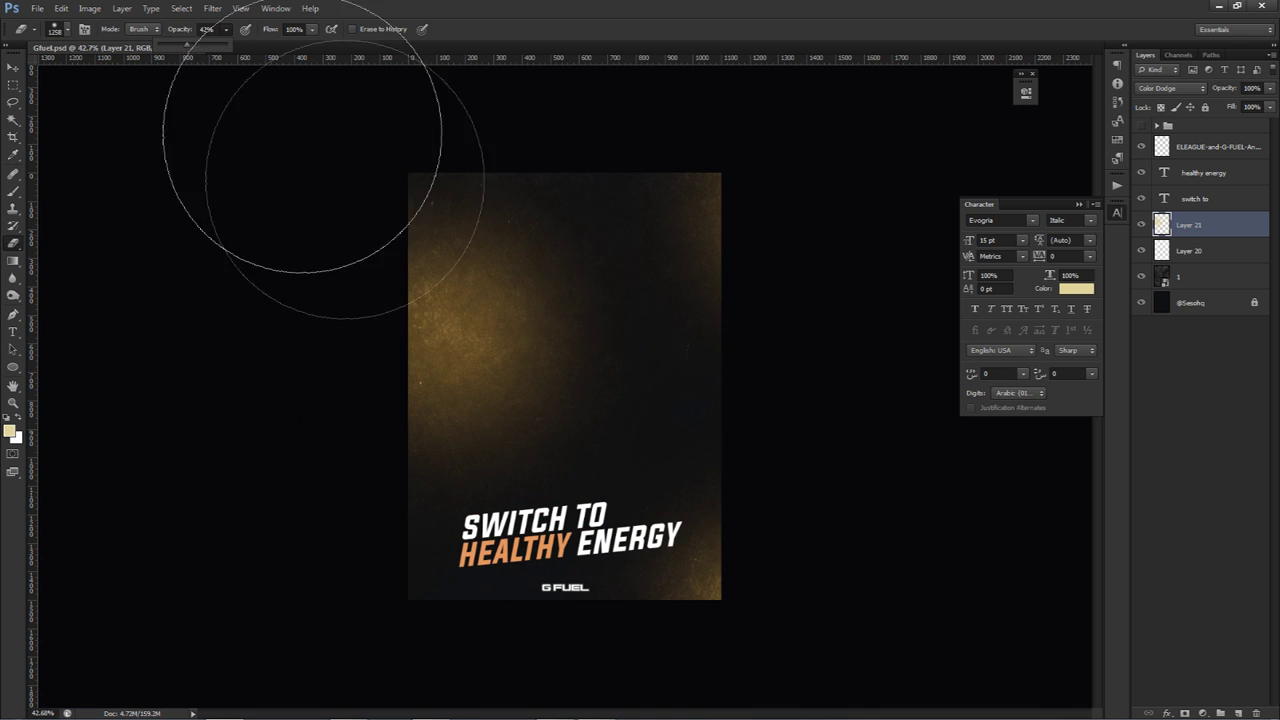
mouse_move(423, 243)
left_mouse_down()
mouse_move(420, 334)
mouse_move(426, 320)
left_mouse_up()
left_click(737, 150)
left_click_drag(681, 489, 613, 489)
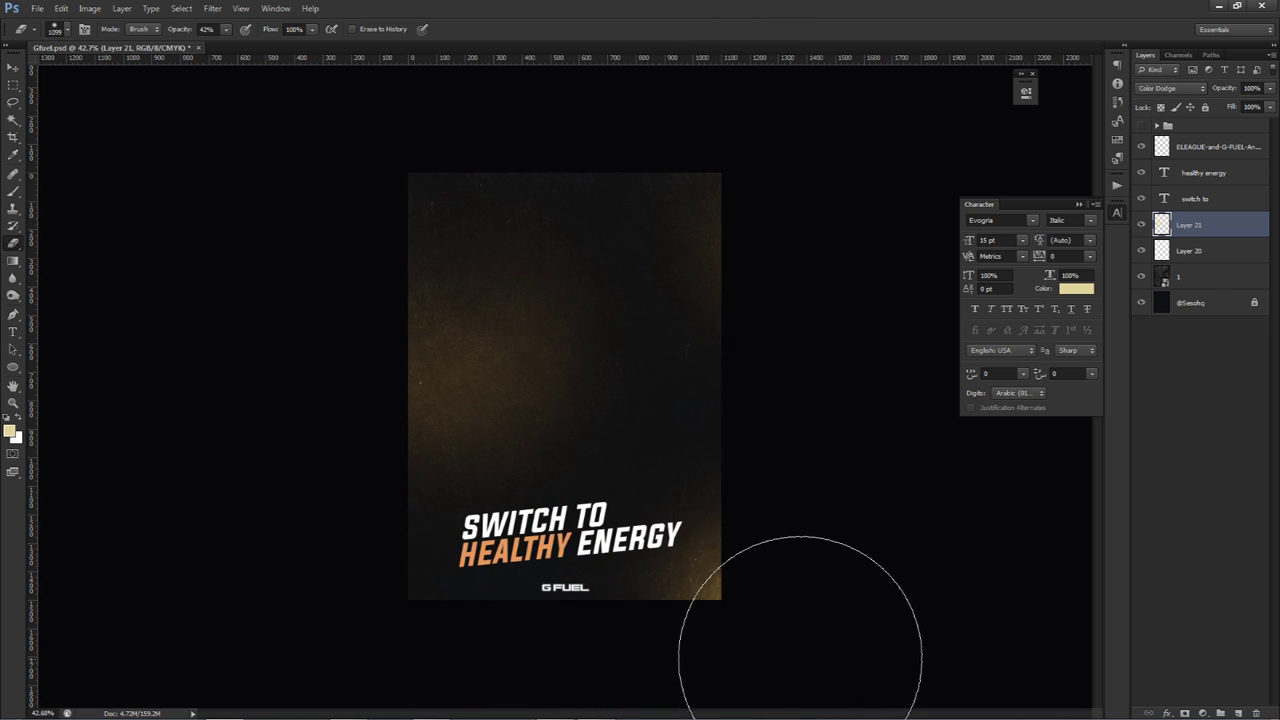
left_click(226, 29)
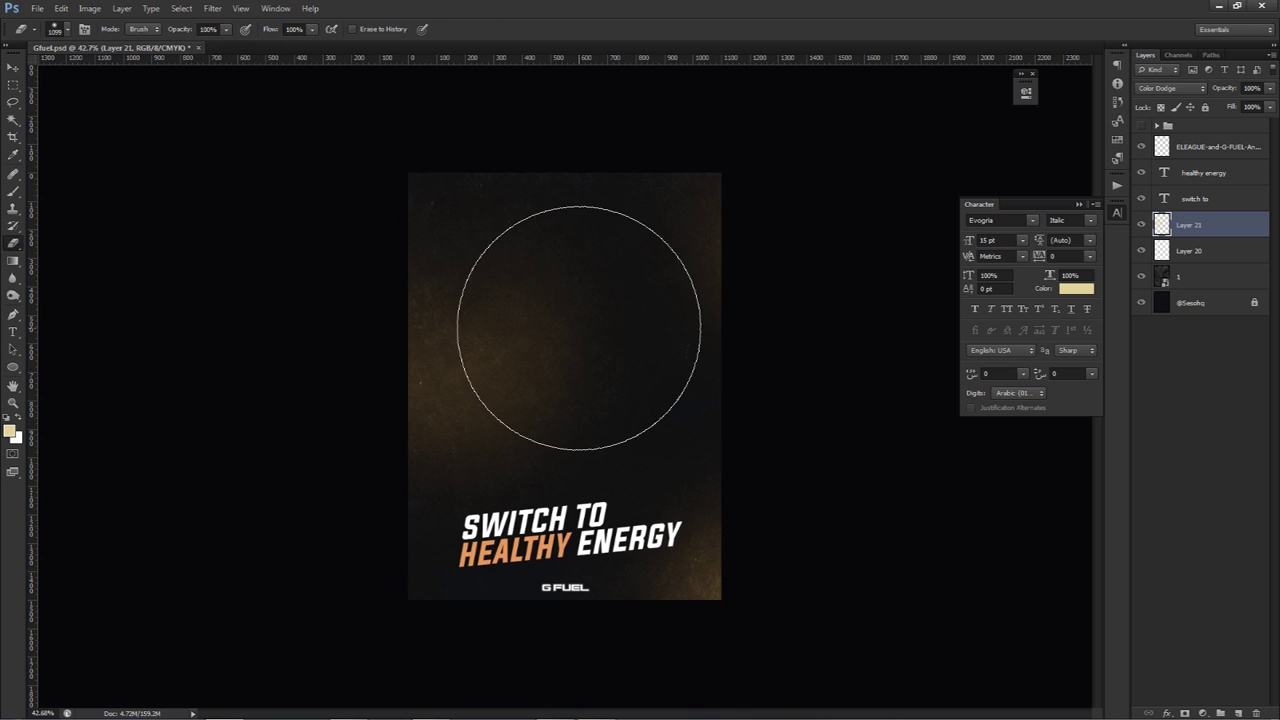
key("v")
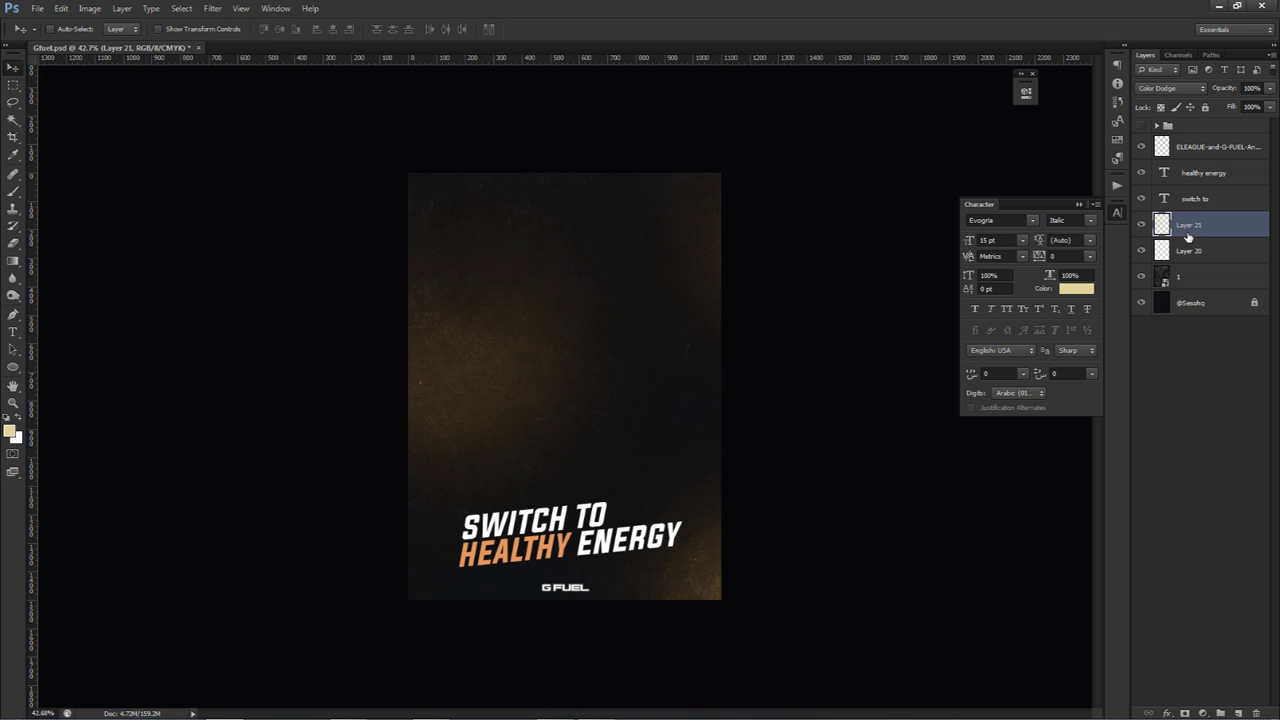
Shift the hue of Layer 21's glows slightly toward a redder orange with Hue/Saturation.
key("ctrl+u")
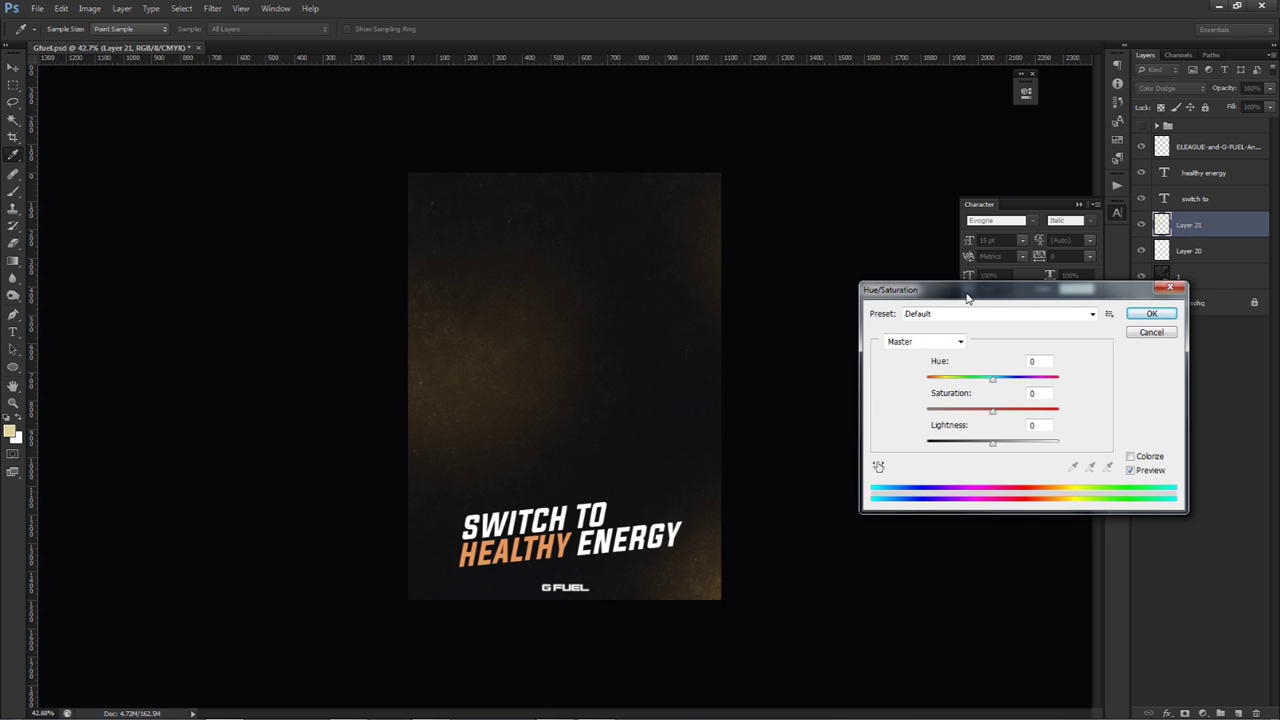
left_click_drag(967, 297, 892, 302)
mouse_move(917, 383)
left_mouse_down()
mouse_move(870, 385)
mouse_move(912, 391)
left_mouse_up()
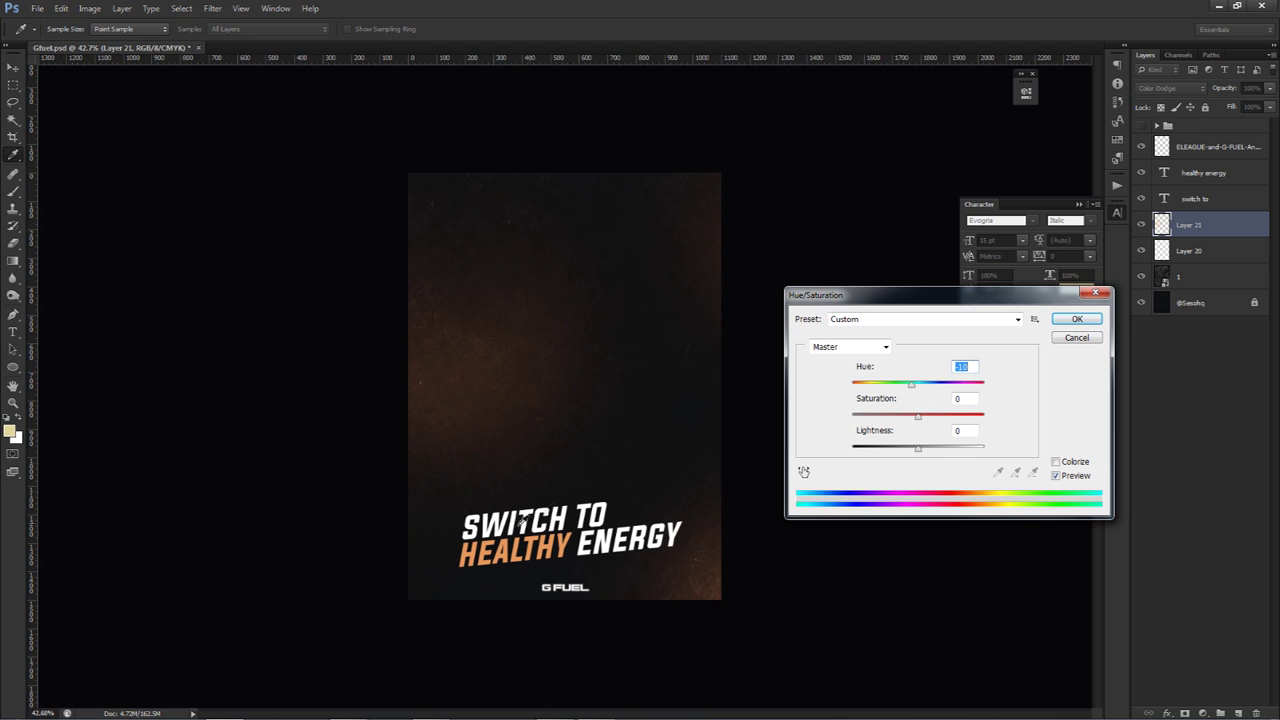
left_click(1076, 319)
key("v")
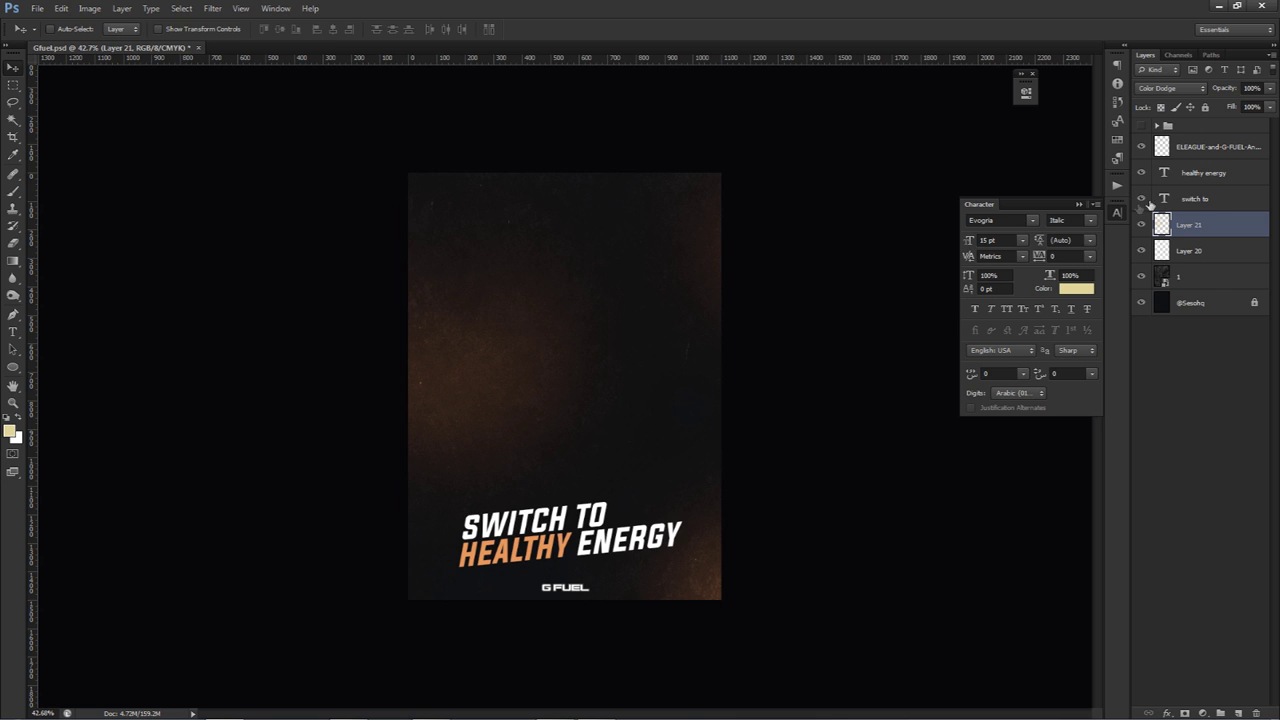
Compare the finished reference poster with the current version by toggling layer visibility, and check Layer 21's effect.
left_click(1141, 125)
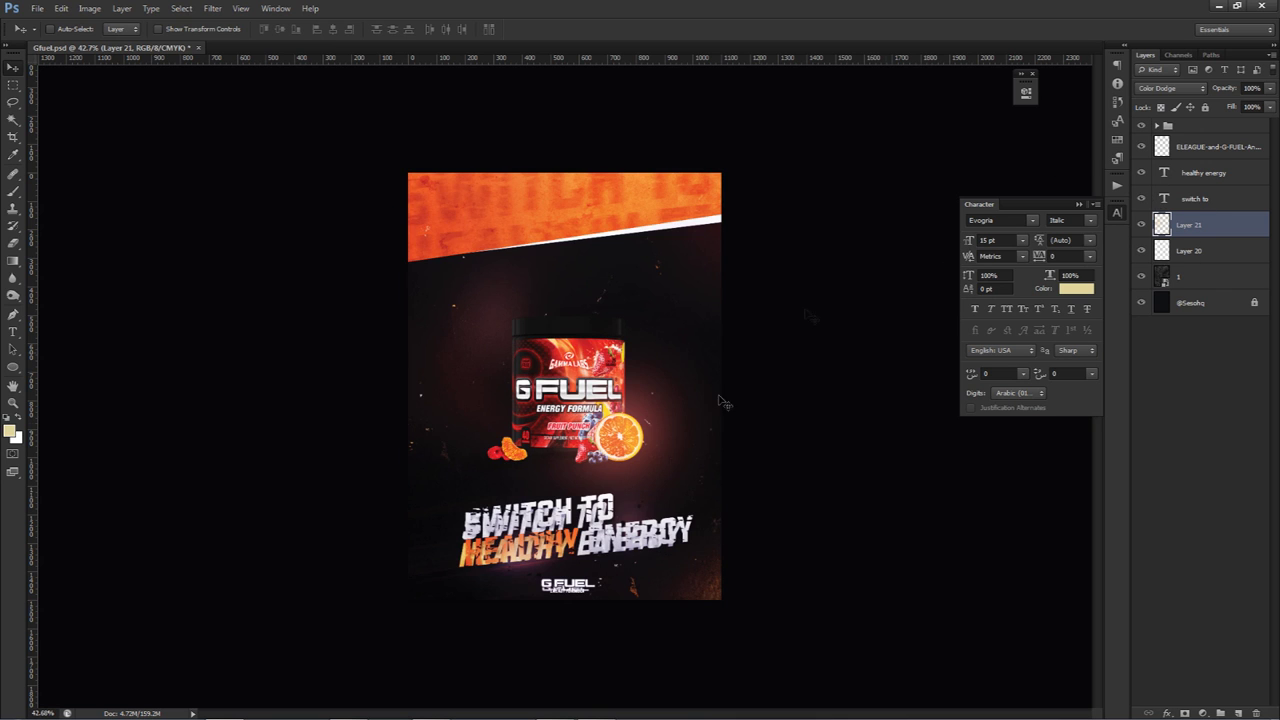
left_click_drag(1141, 146, 1143, 278)
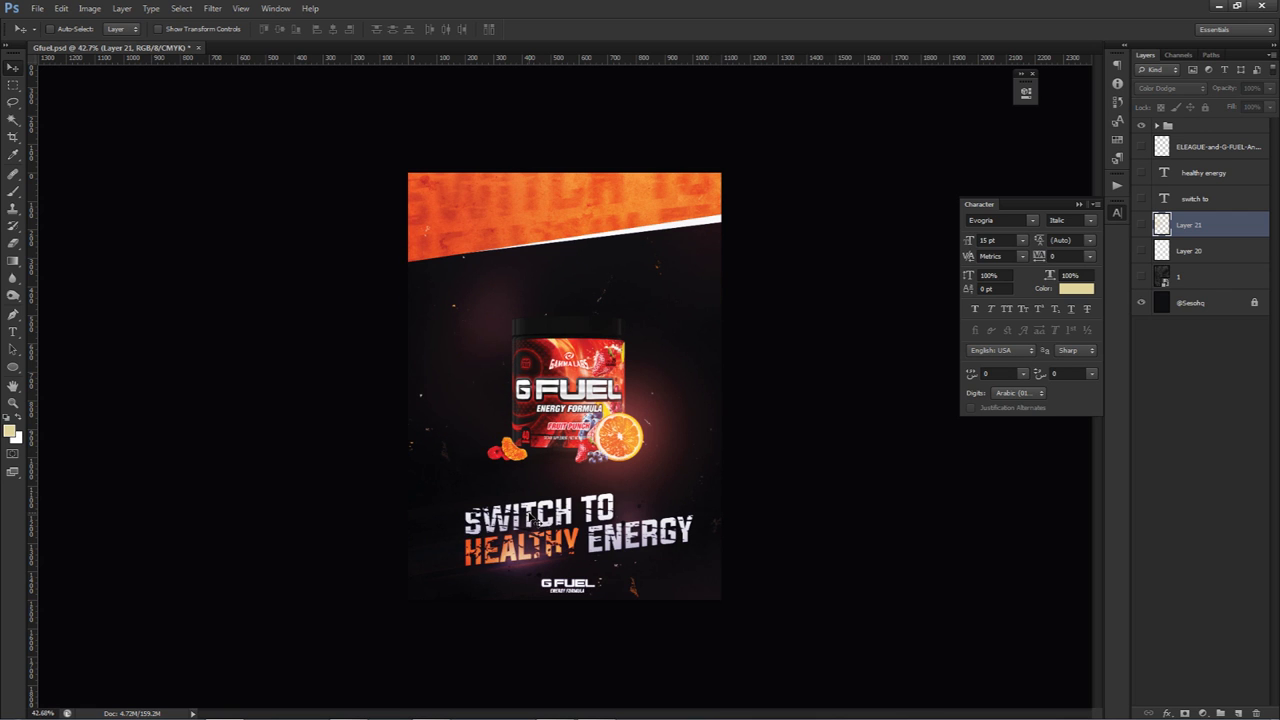
left_click_drag(1145, 165, 1141, 277)
left_click(1141, 125)
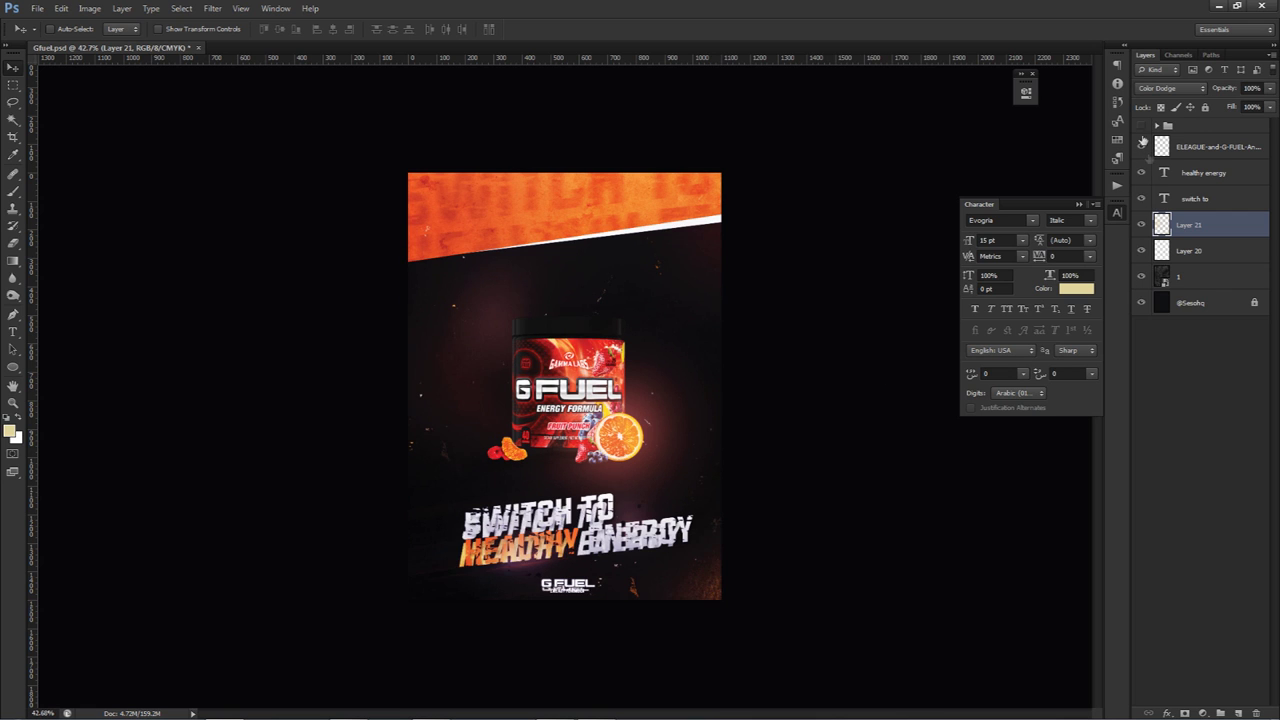
left_click(1143, 226)
left_click(1143, 226)
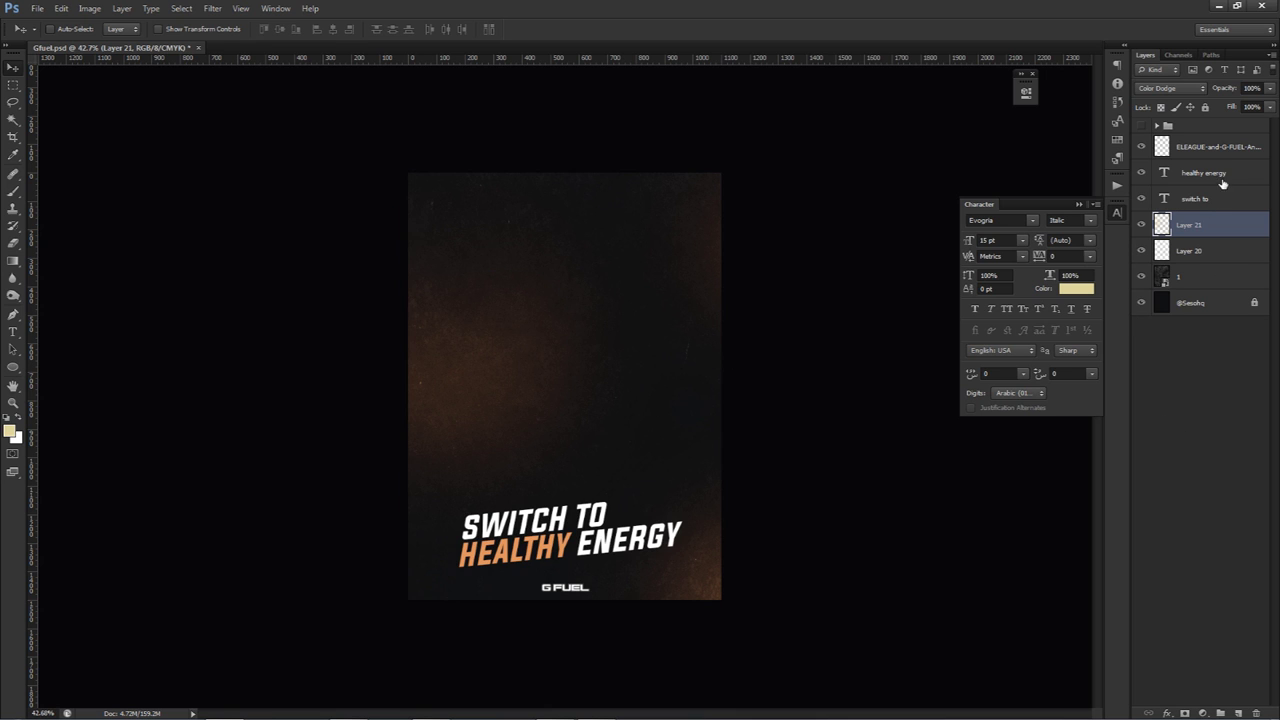
Group the "healthy energy" and "switch to" text layers, checking the group by toggling its visibility.
left_click(1222, 180)
left_click(1200, 198, "shift")
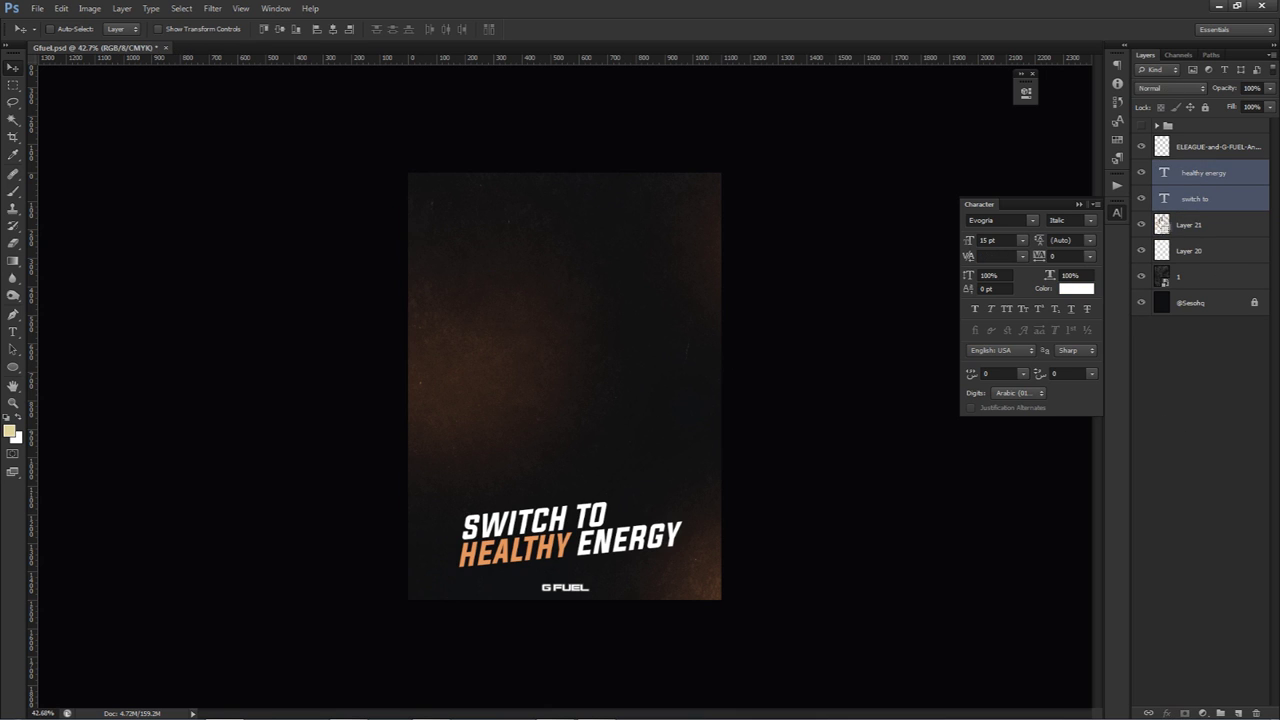
key("ctrl+g")
left_click(1141, 187)
left_click(1141, 187)
left_click(1141, 169)
left_click(1141, 169)
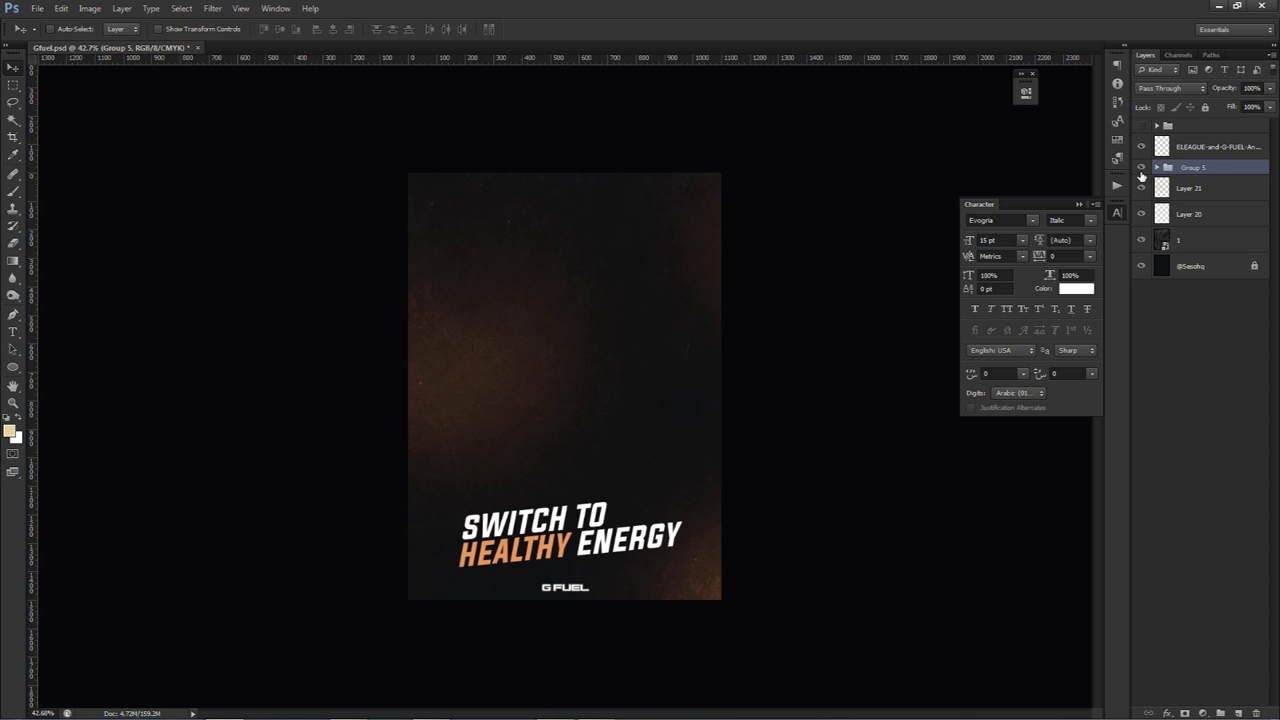
Duplicate the slogan group, merge the copy into a single layer and hide the original group.
key("ctrl+j")
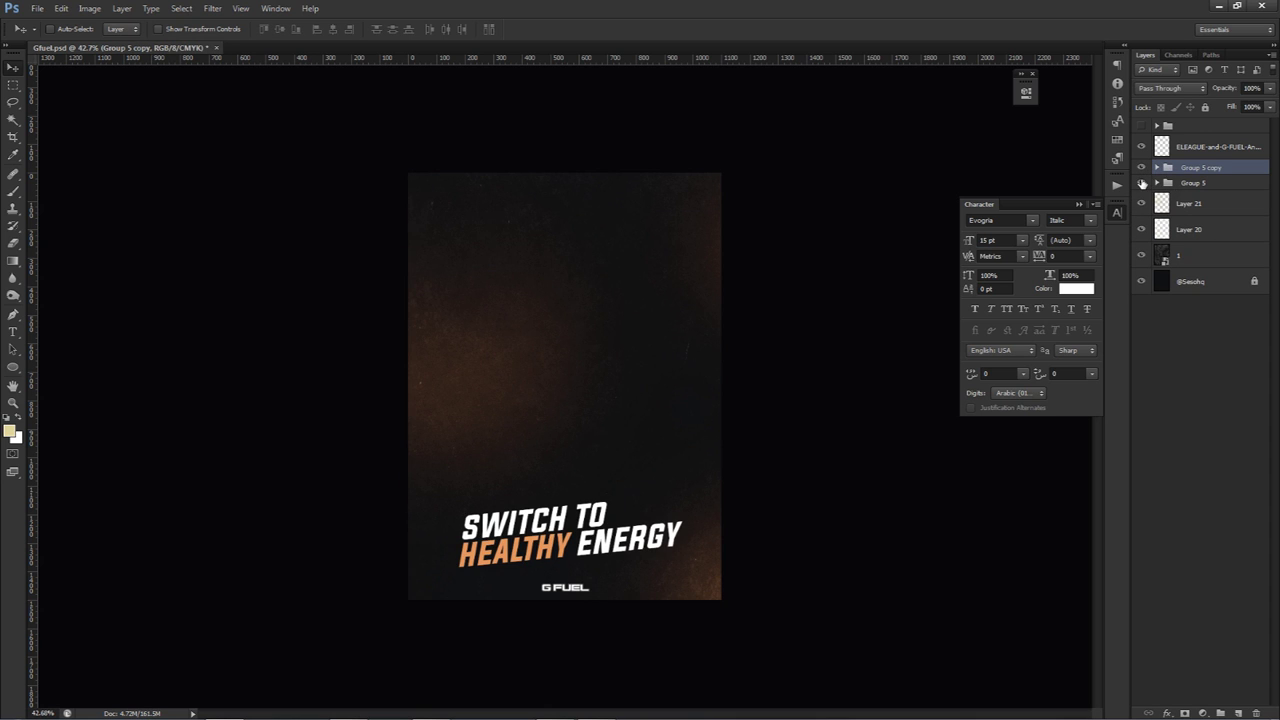
key("ctrl+e")
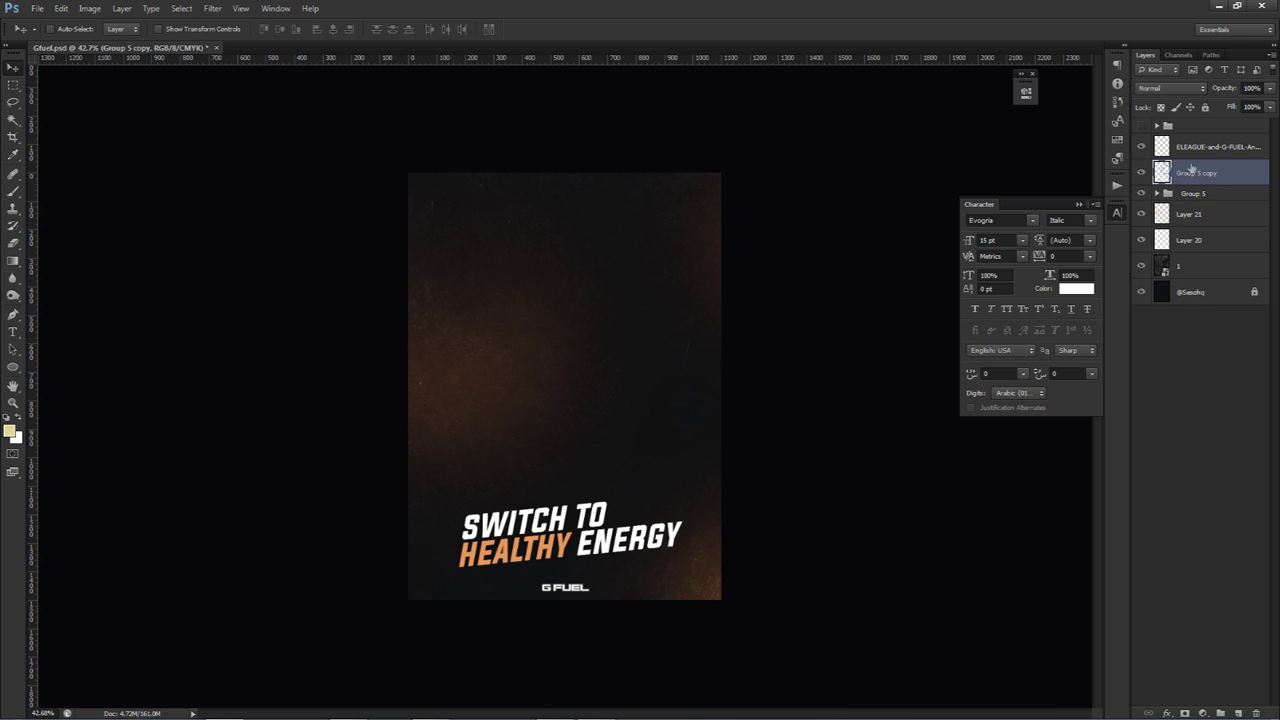
left_click(1141, 193)
left_click(1141, 175)
left_click(1141, 175)
Outline the white words "SWITCH TO" and "ENERGY" with a closed Pen path that excludes "HEALTHY", and convert it to a selection.
key("p")
scroll(505, 535, "up", 3)
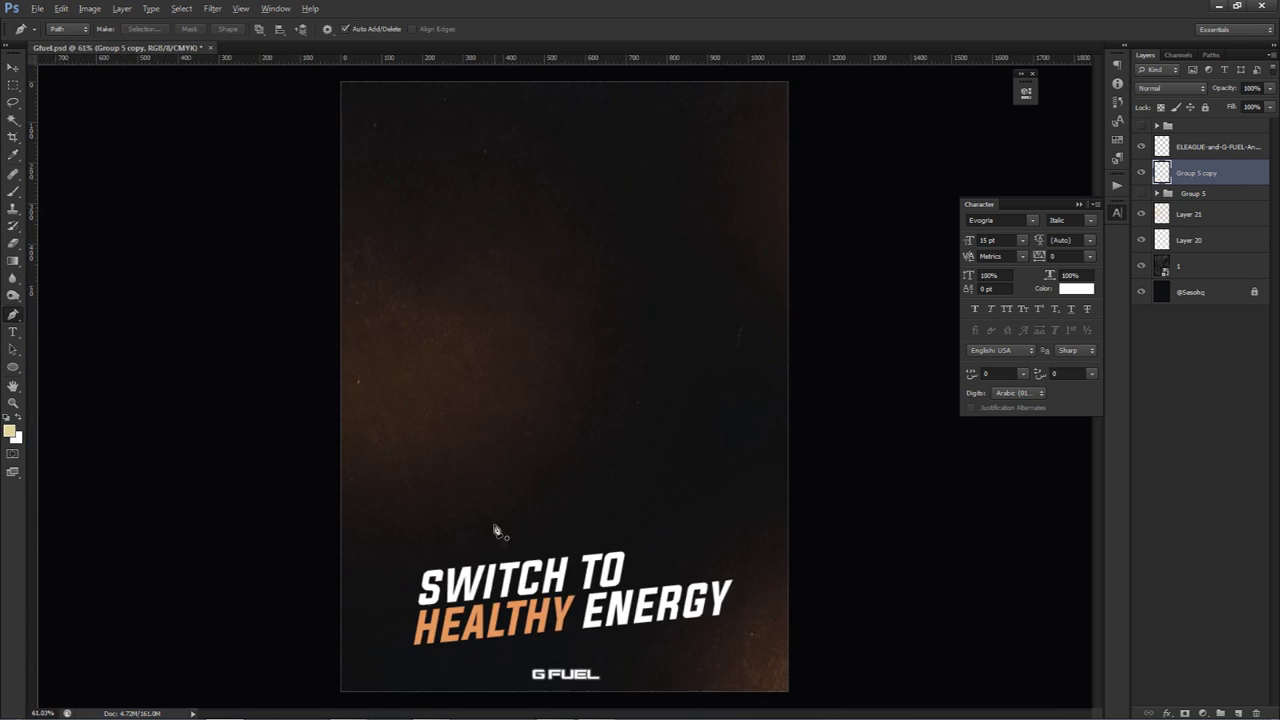
left_click(724, 428)
left_click(495, 423)
left_click(361, 458)
left_click(394, 527)
left_click(626, 588)
left_click(953, 557)
left_click(902, 474)
left_click(724, 428)
right_click(778, 414)
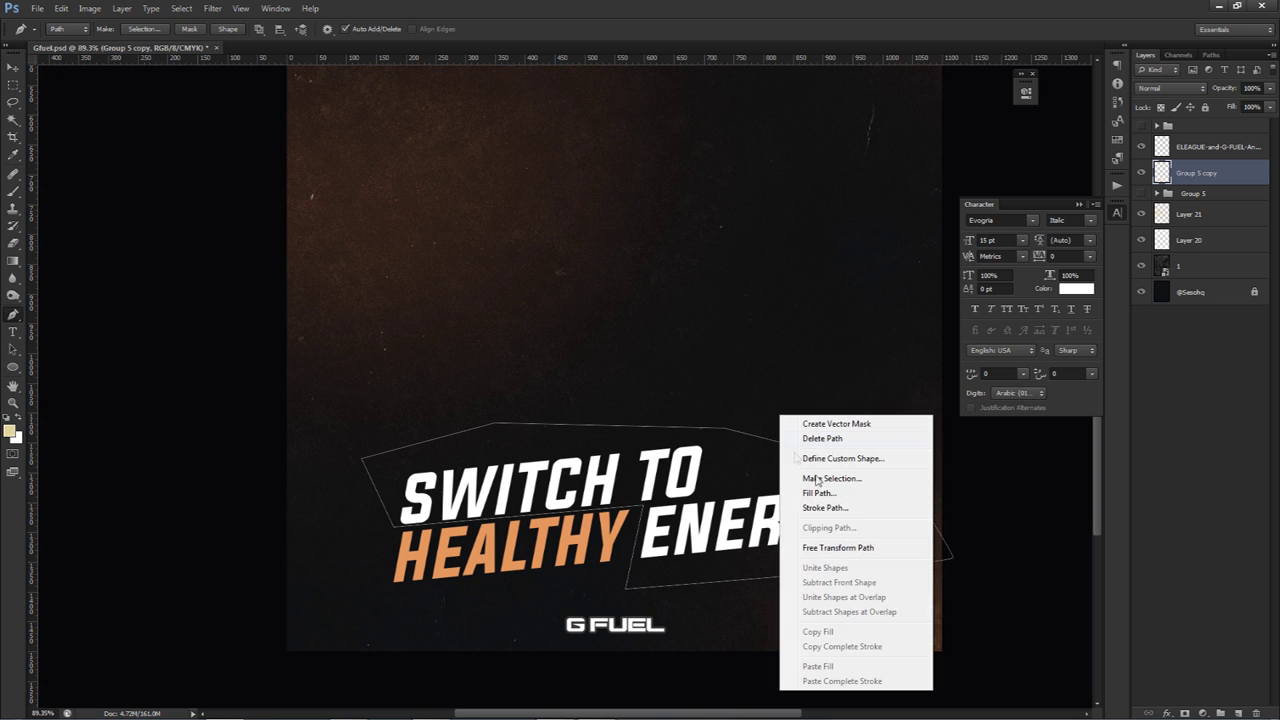
left_click(812, 480)
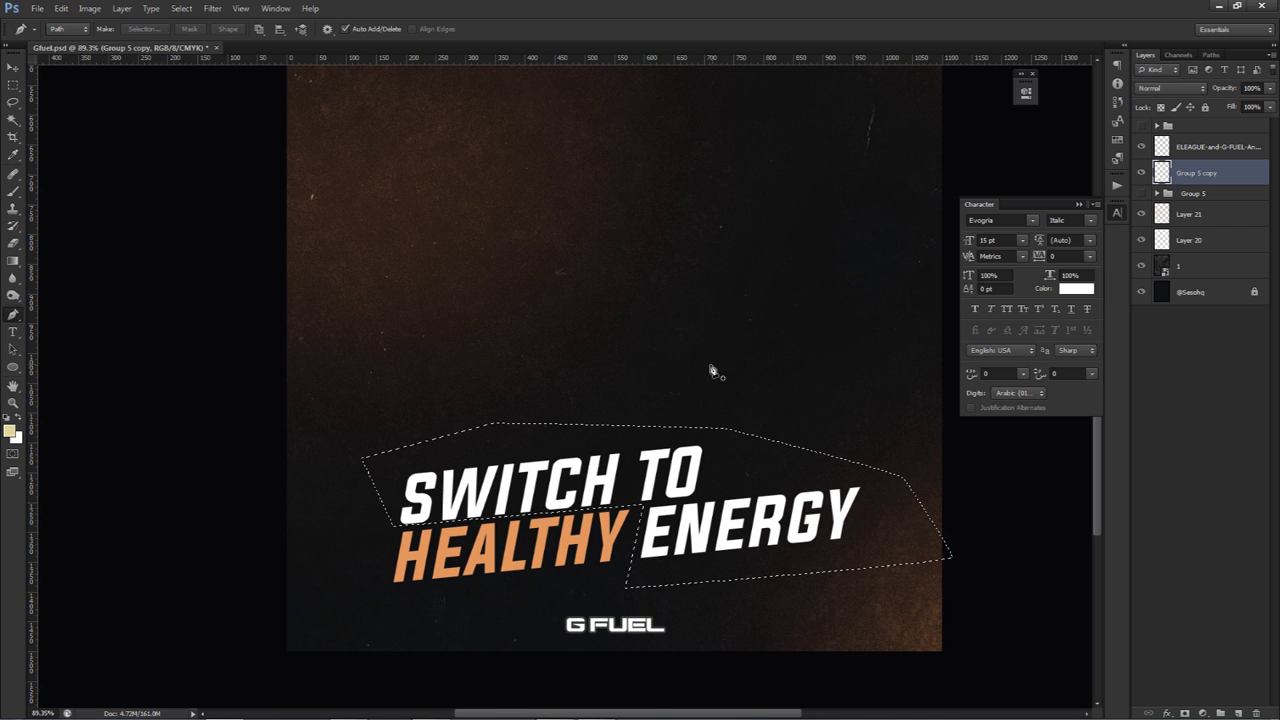
Cut the selected white words from the merged slogan layer onto a new layer.
key("m")
right_click(707, 367)
left_click(766, 490)
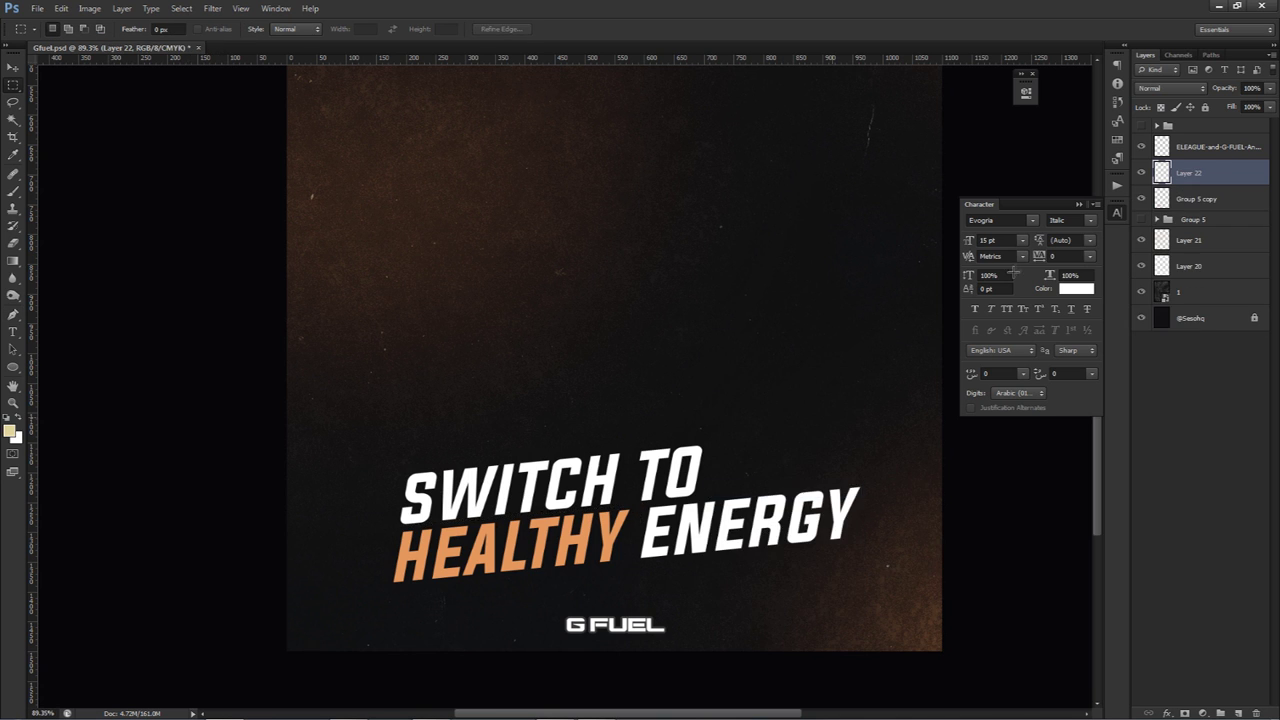
Rename the white words' layer "Switch energy" and the orange word's layer "Health".
double_click(1188, 173)
type("Switch energy")
key("Return")
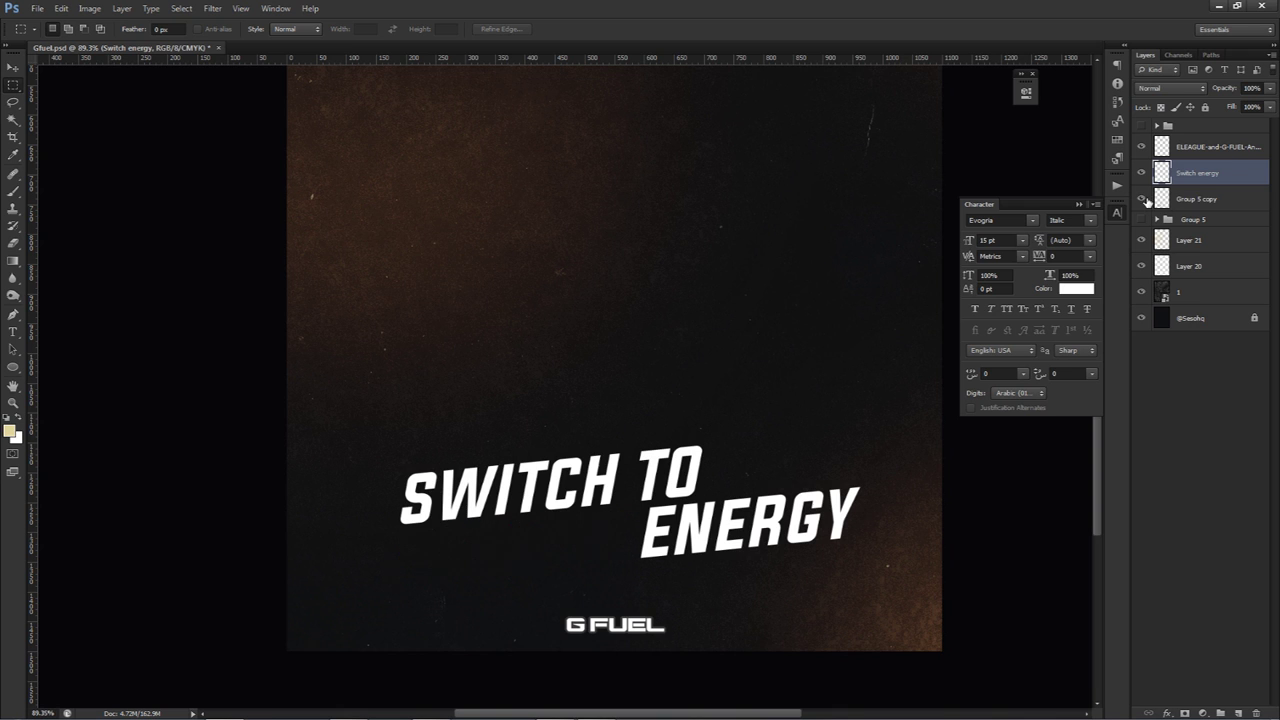
double_click(1198, 199)
type("Health")
key("Return")
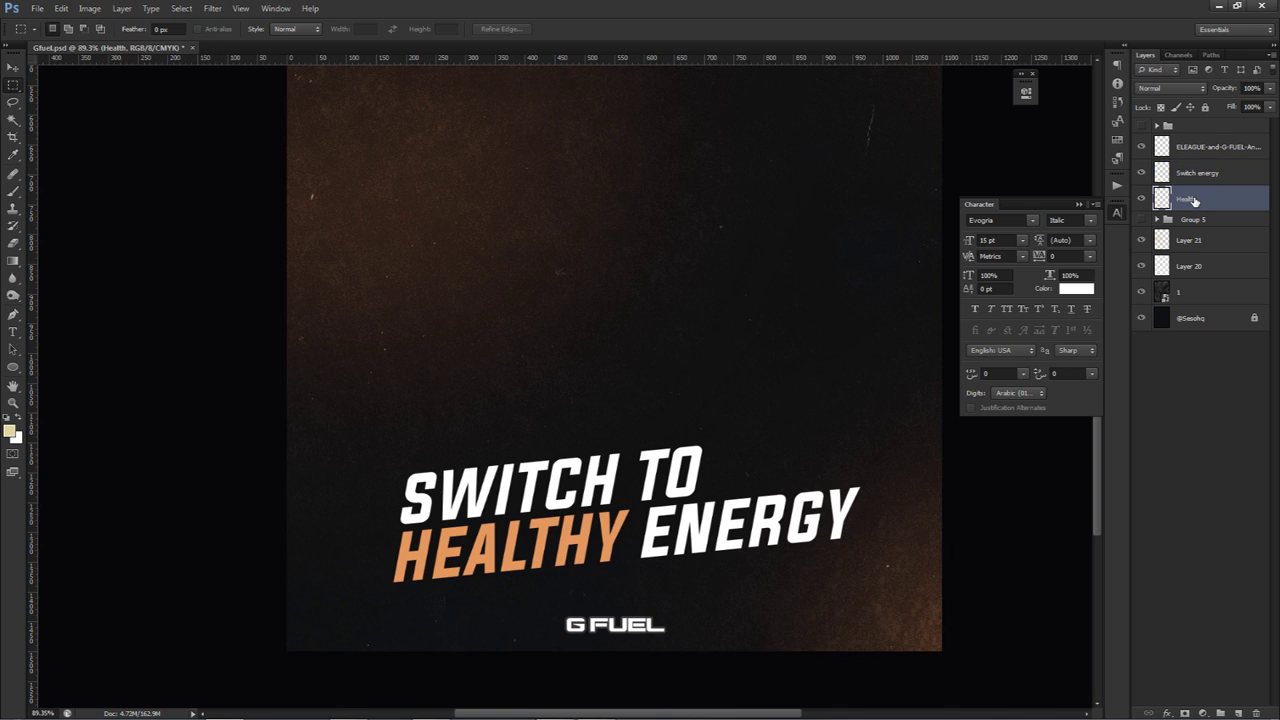
key("v")
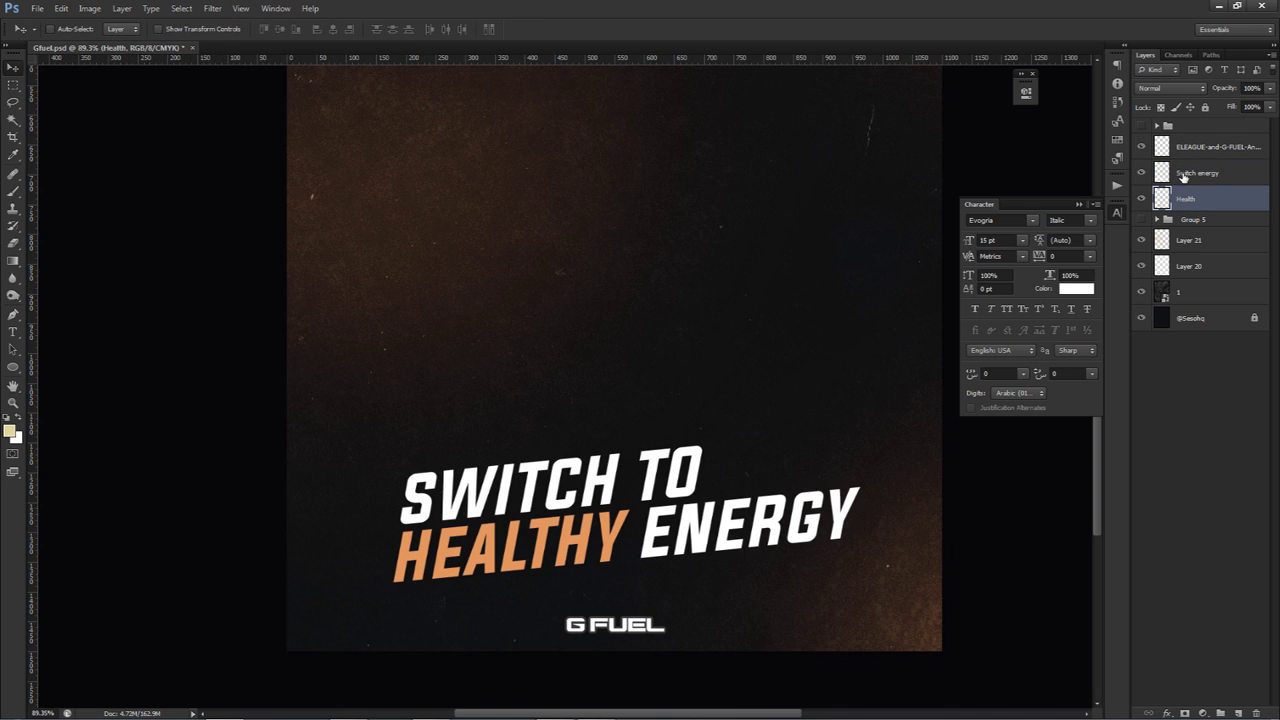
Distress the "Switch energy" layer by erasing streaks with the 3303 px scratch brush tip reduced to about 1311 px.
left_click(1185, 176)
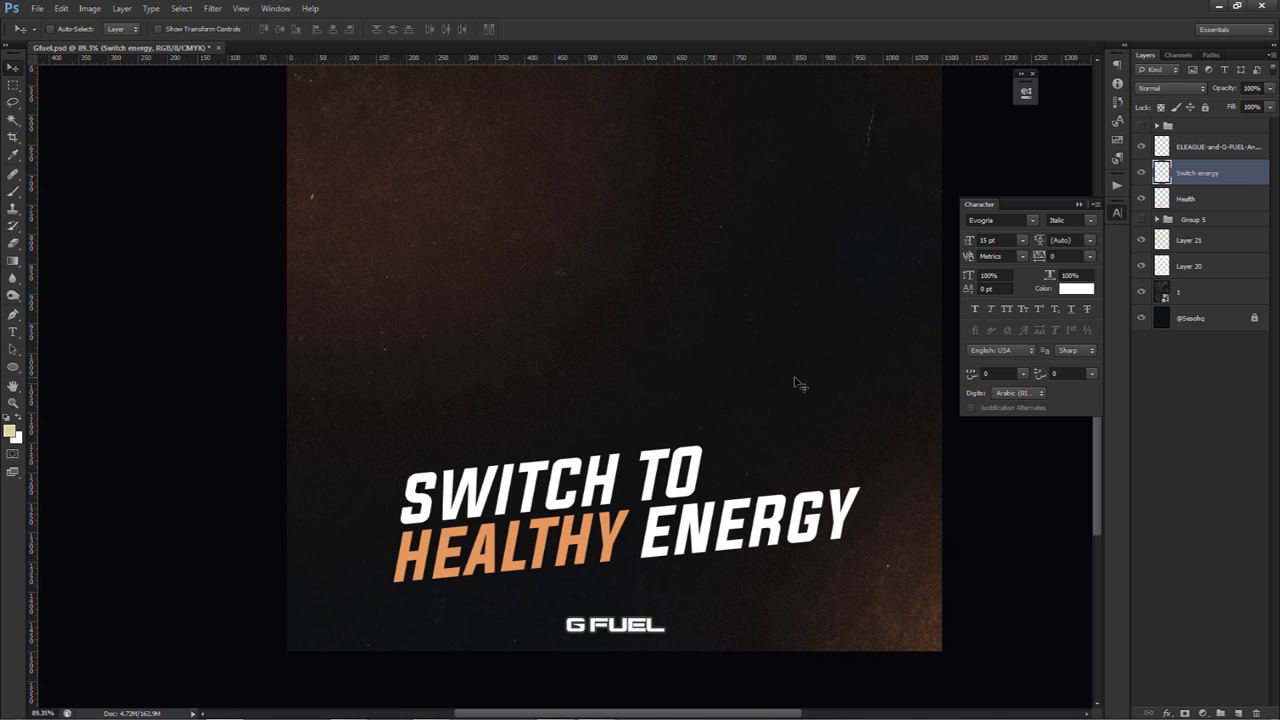
key("e")
right_click(677, 287)
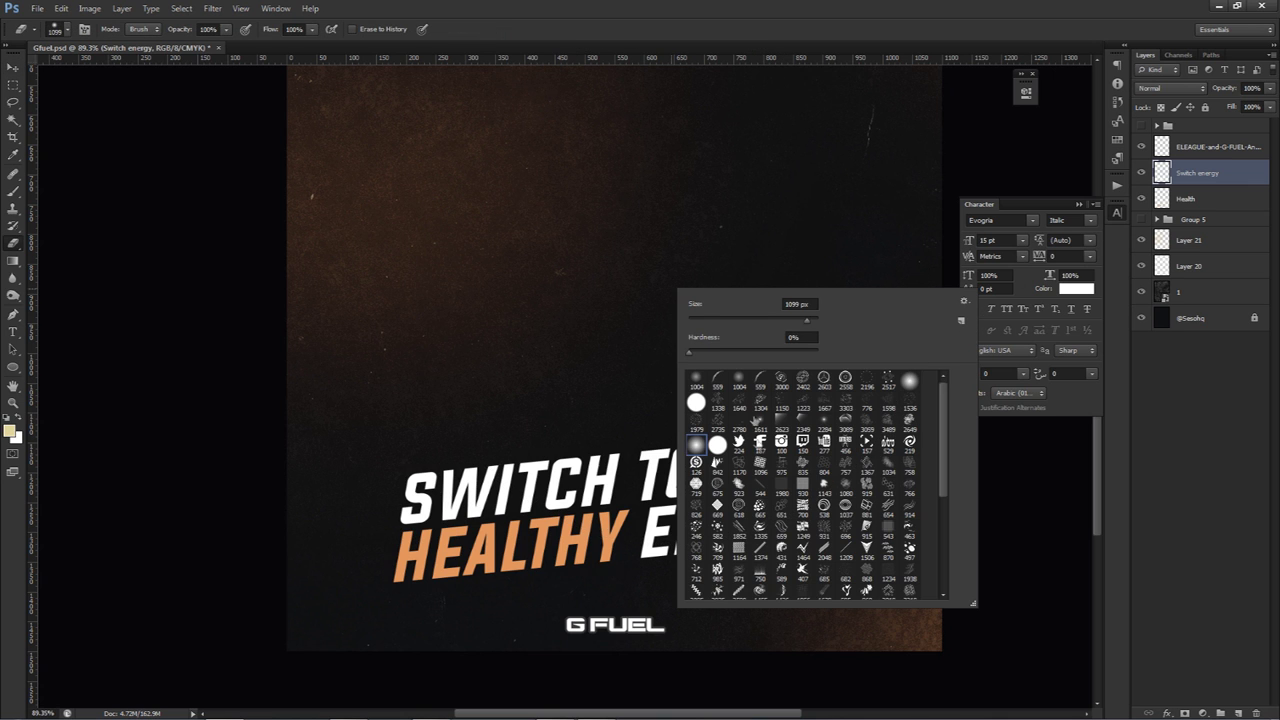
left_click(846, 401)
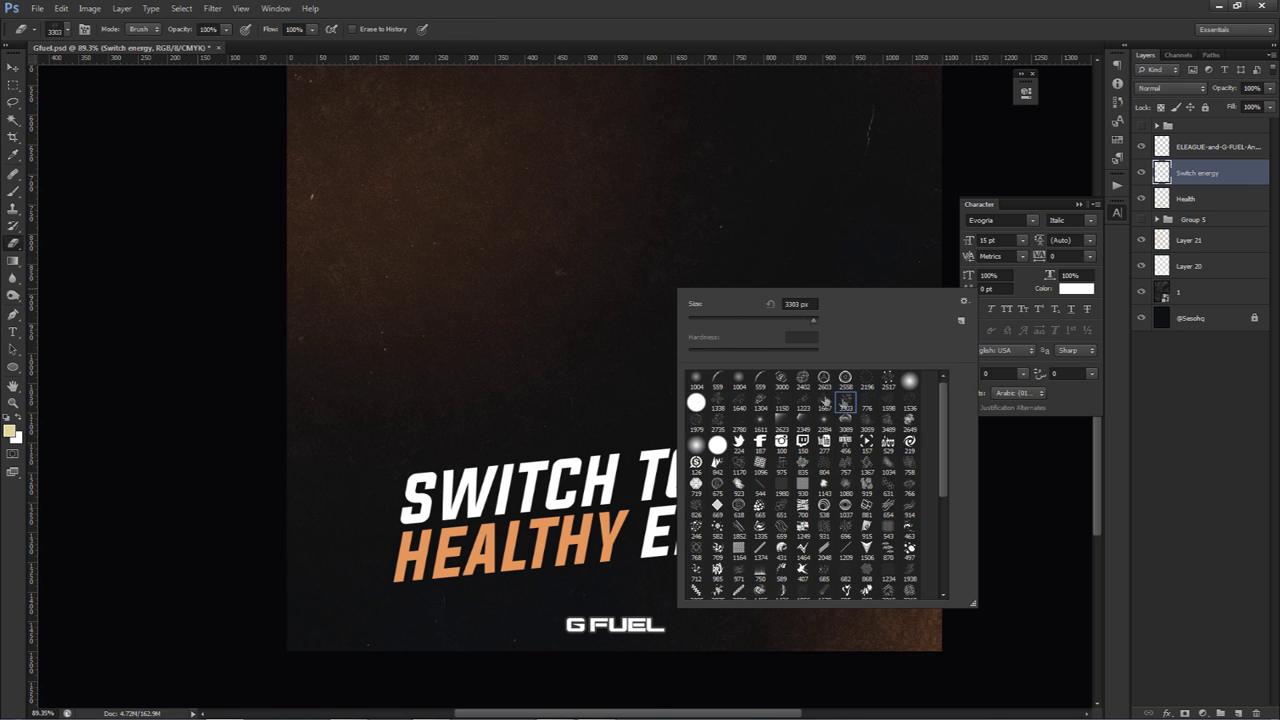
key("Return")
left_click_drag(715, 430, 390, 385)
left_click_drag(630, 492, 652, 498)
left_click(633, 503)
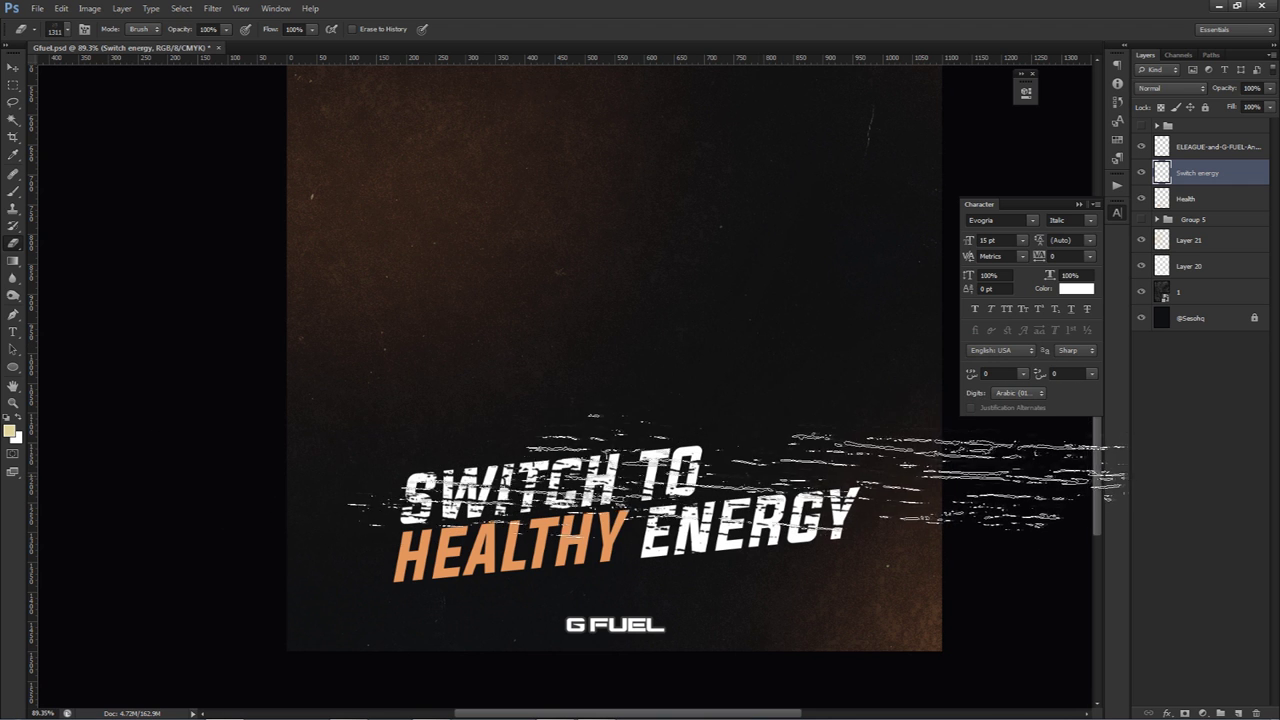
Add a layer mask to the "Health" layer and switch to the Brush tool.
left_click(1200, 201)
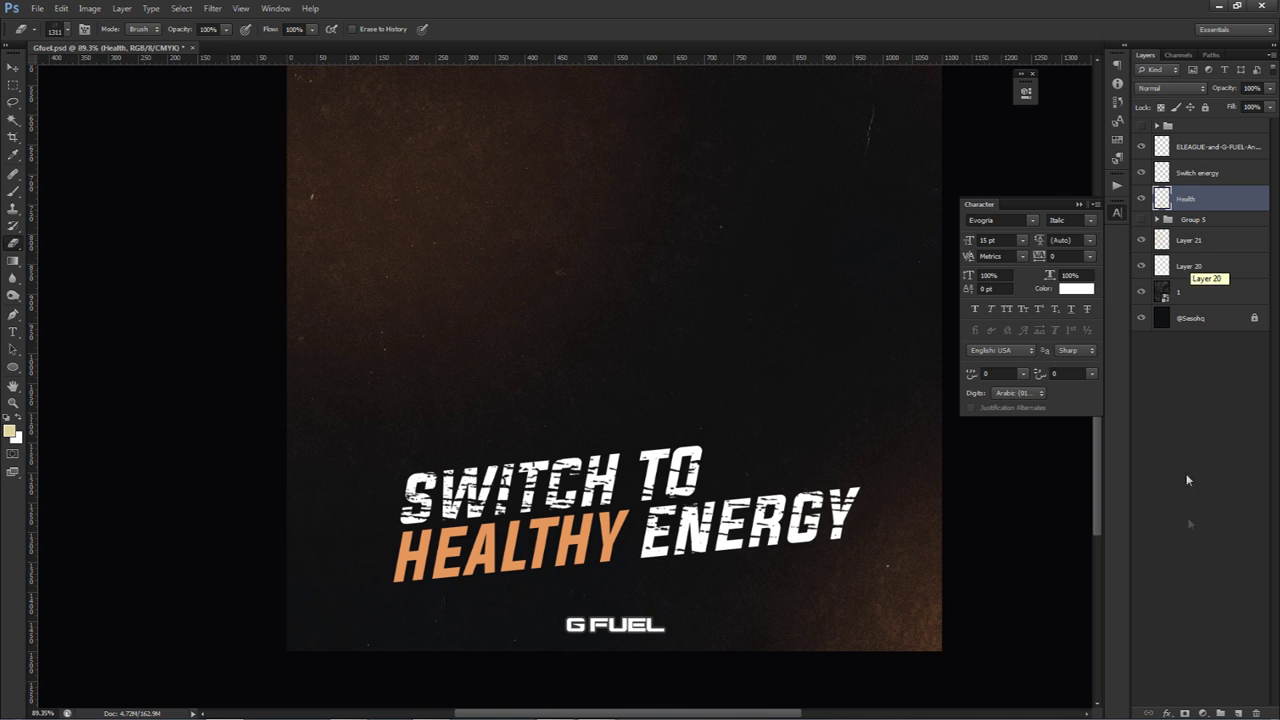
left_click(1185, 713)
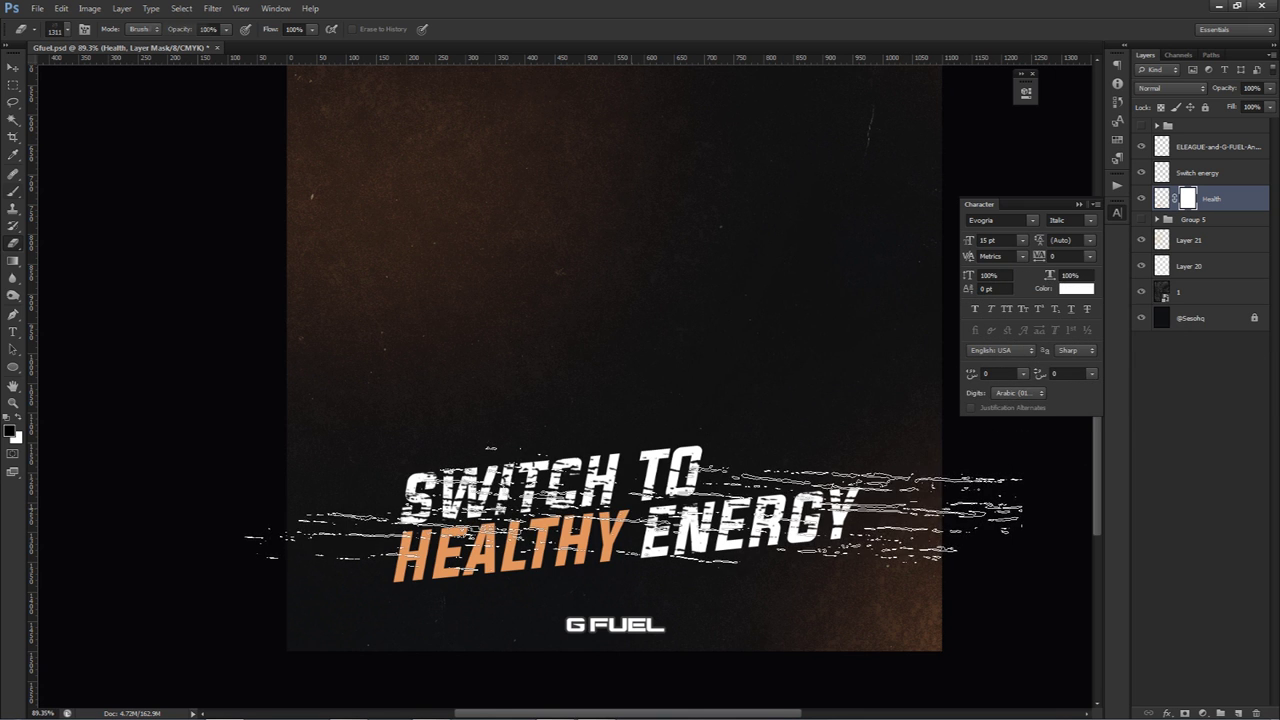
key("b")
Try distressing "HEALTHY" on its mask with a splatter brush at about 612 px, and undo the stroke.
right_click(638, 402)
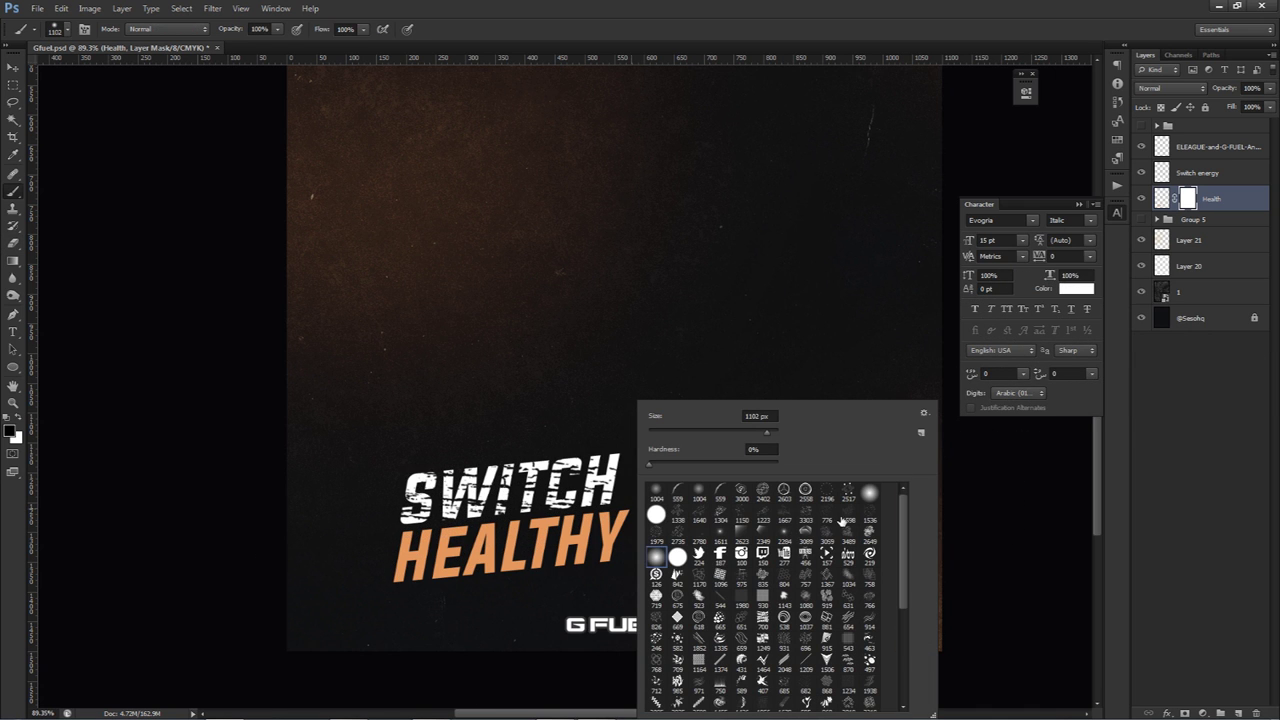
left_click(804, 516)
right_click(567, 525, "alt")
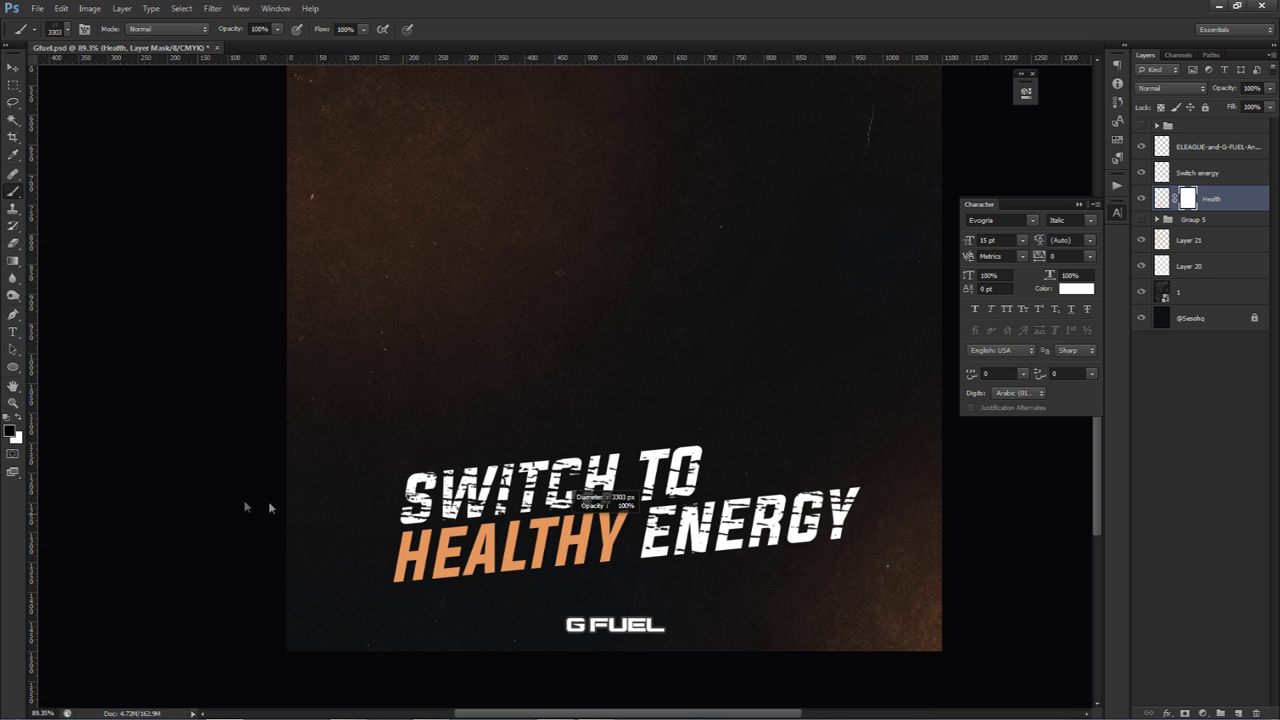
right_click(612, 526, "alt")
right_click(593, 508)
left_click(718, 515)
key("Return")
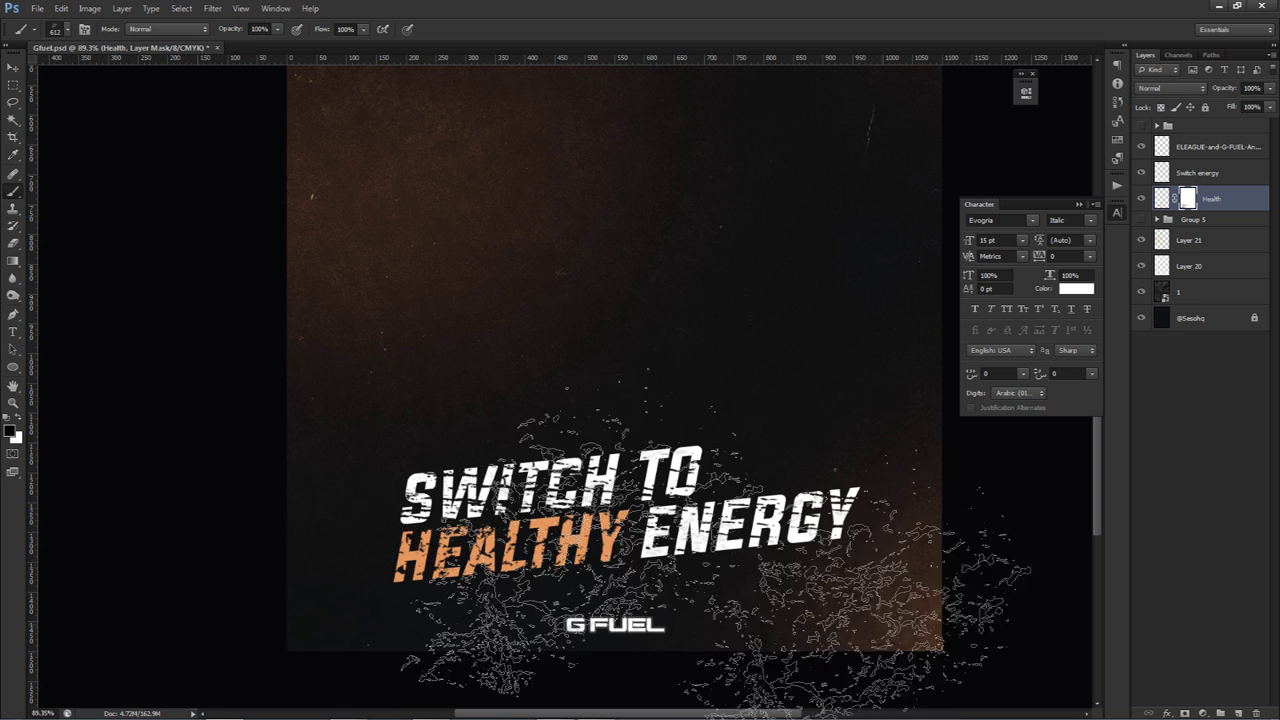
key("ctrl+z")
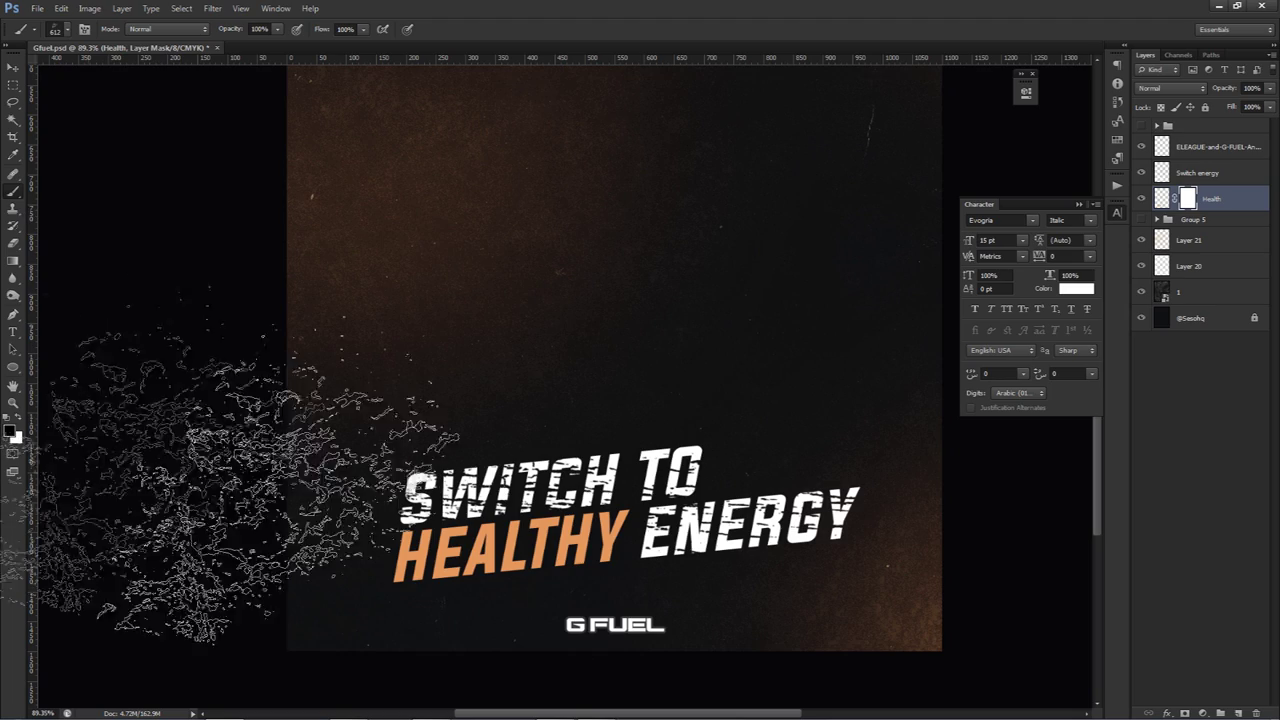
Stamp the splatter on the "Health" mask again, paint it back with white and return the foreground to black.
left_click(527, 598)
left_click(17, 418)
mouse_move(420, 597)
left_mouse_down()
mouse_move(540, 590)
mouse_move(480, 577)
left_mouse_up()
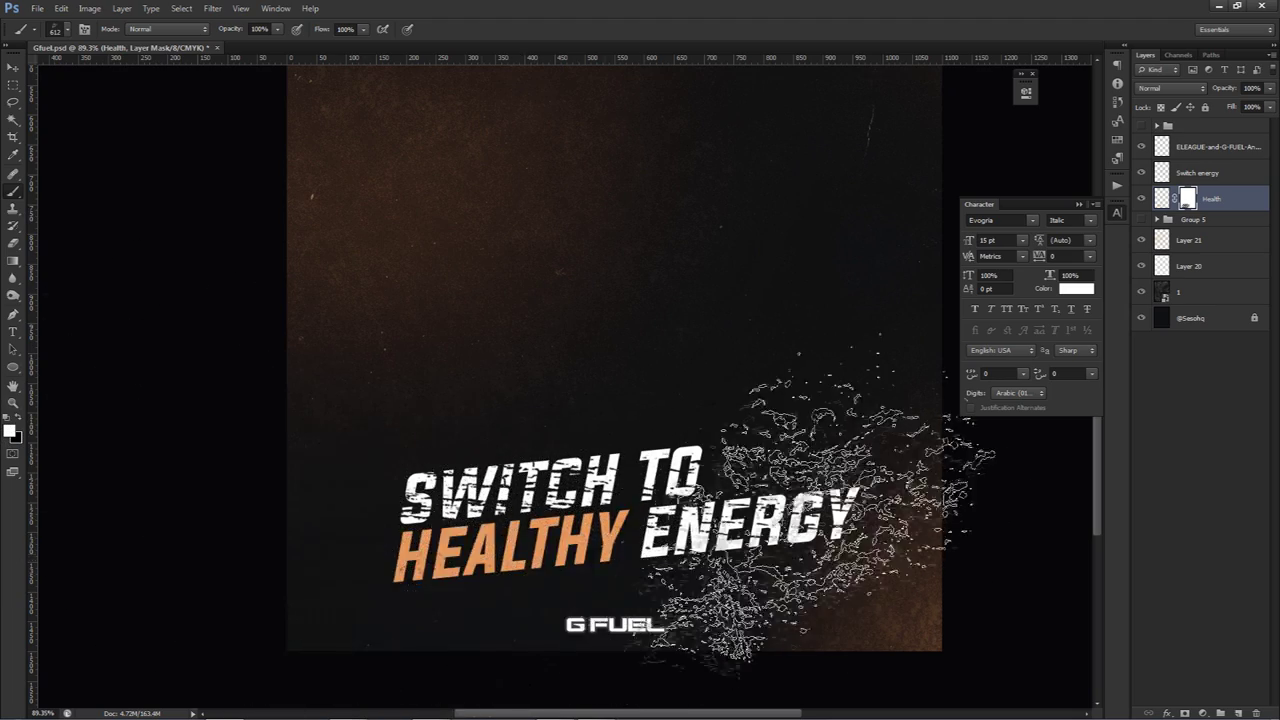
left_click(20, 422)
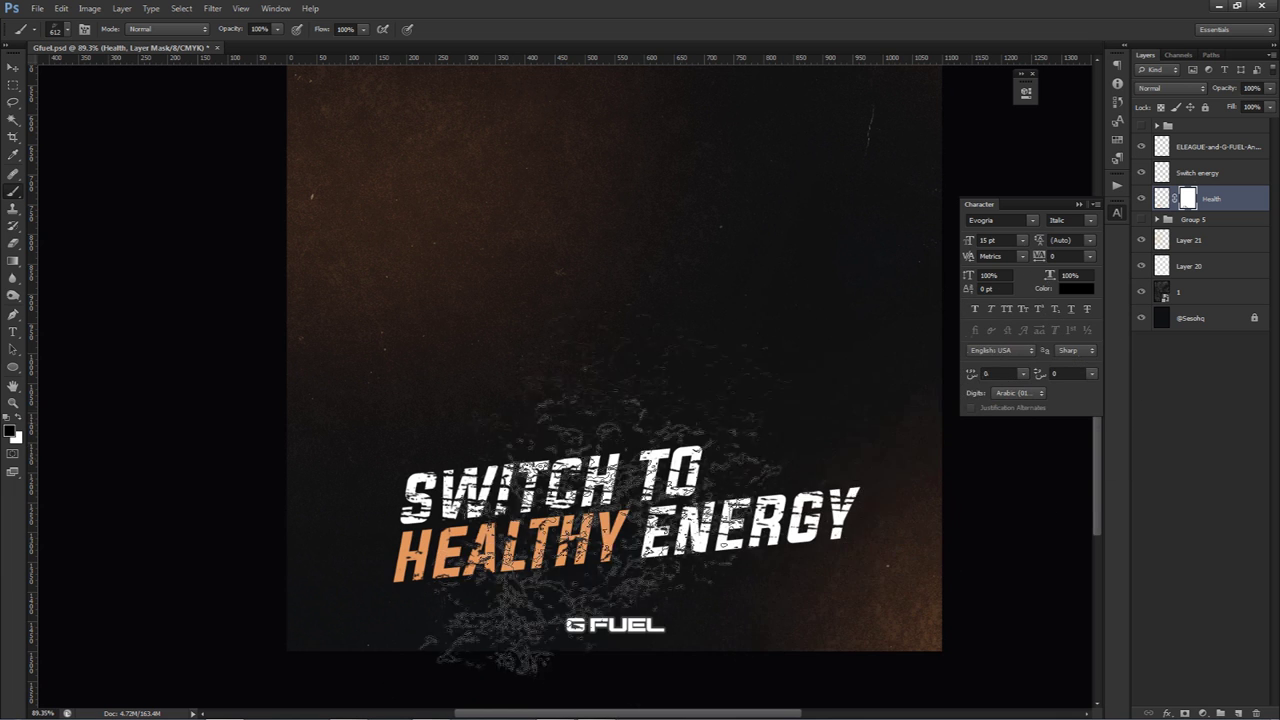
Try the 2780 px brush tip on the "Health" mask.
right_click(655, 548)
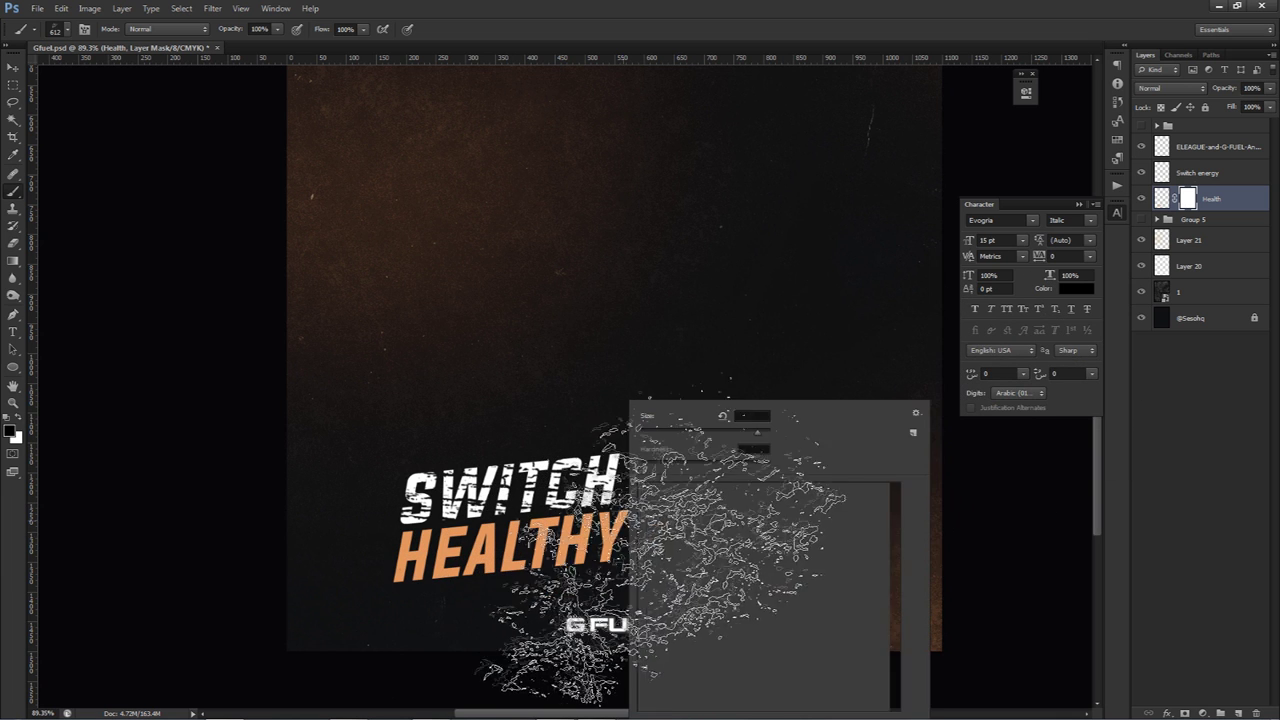
left_click(690, 540)
left_click(530, 544)
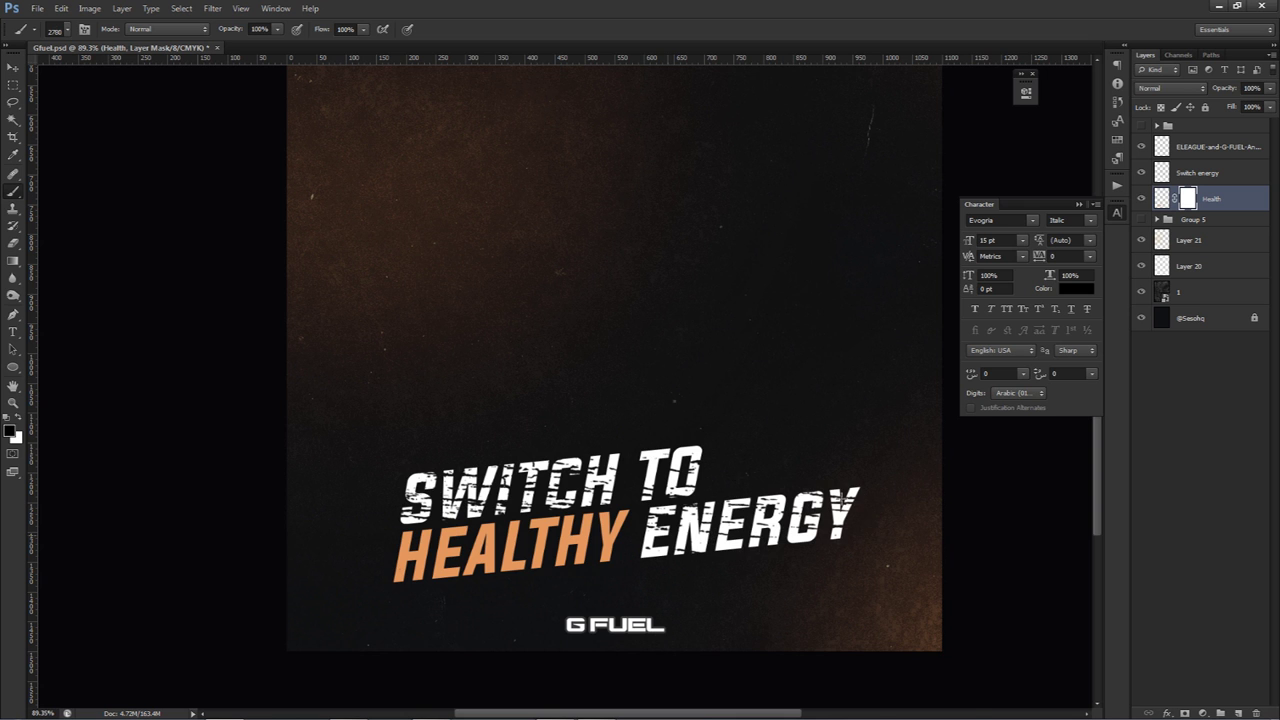
Distress "HEALTHY" by painting black on its mask with the 1536 px debris brush tip reduced to about 717 px.
right_click(673, 520)
left_click(906, 516)
key("Return")
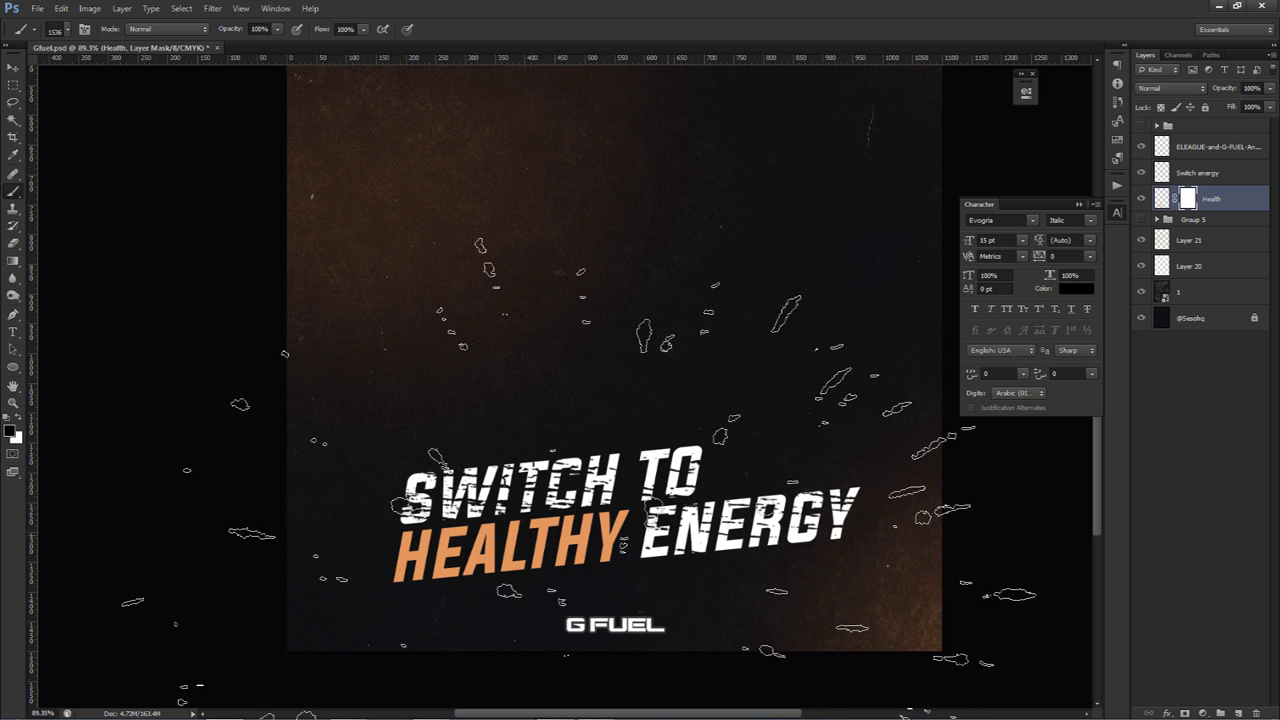
left_click_drag(660, 591, 505, 591)
left_click_drag(586, 603, 430, 606)
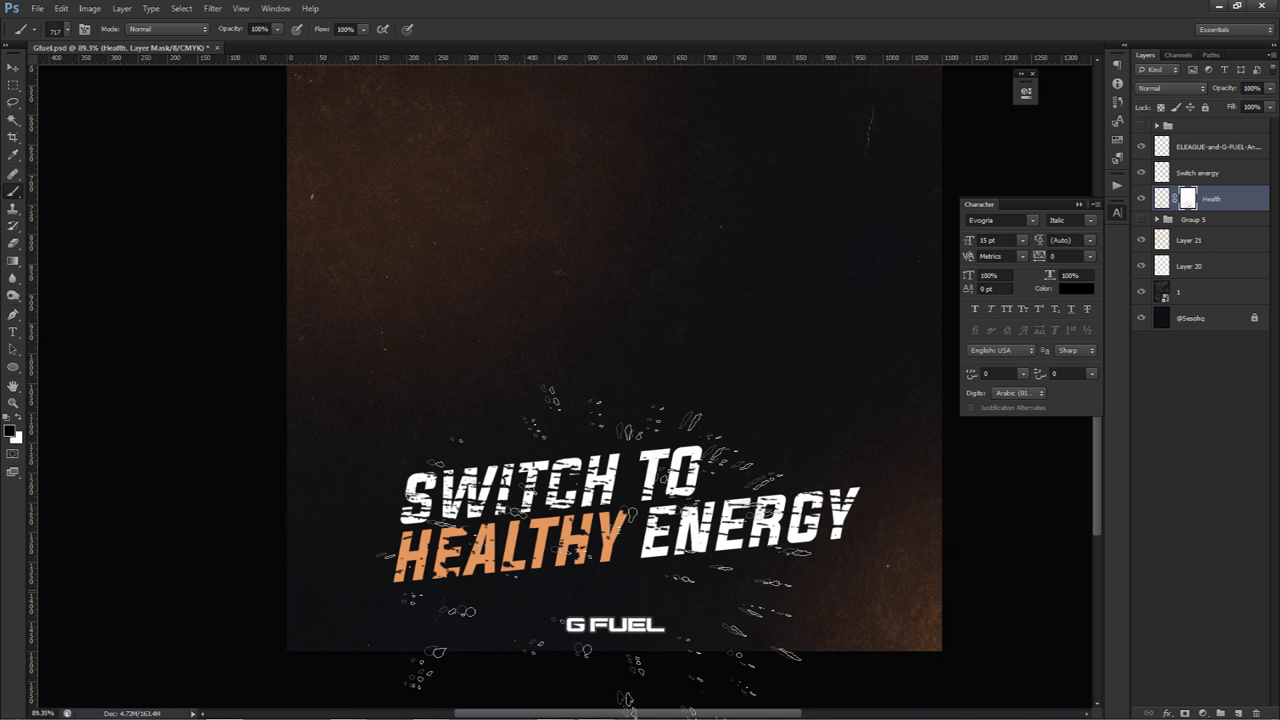
scroll(861, 464, "down", 1)
scroll(861, 464, "down", 3)
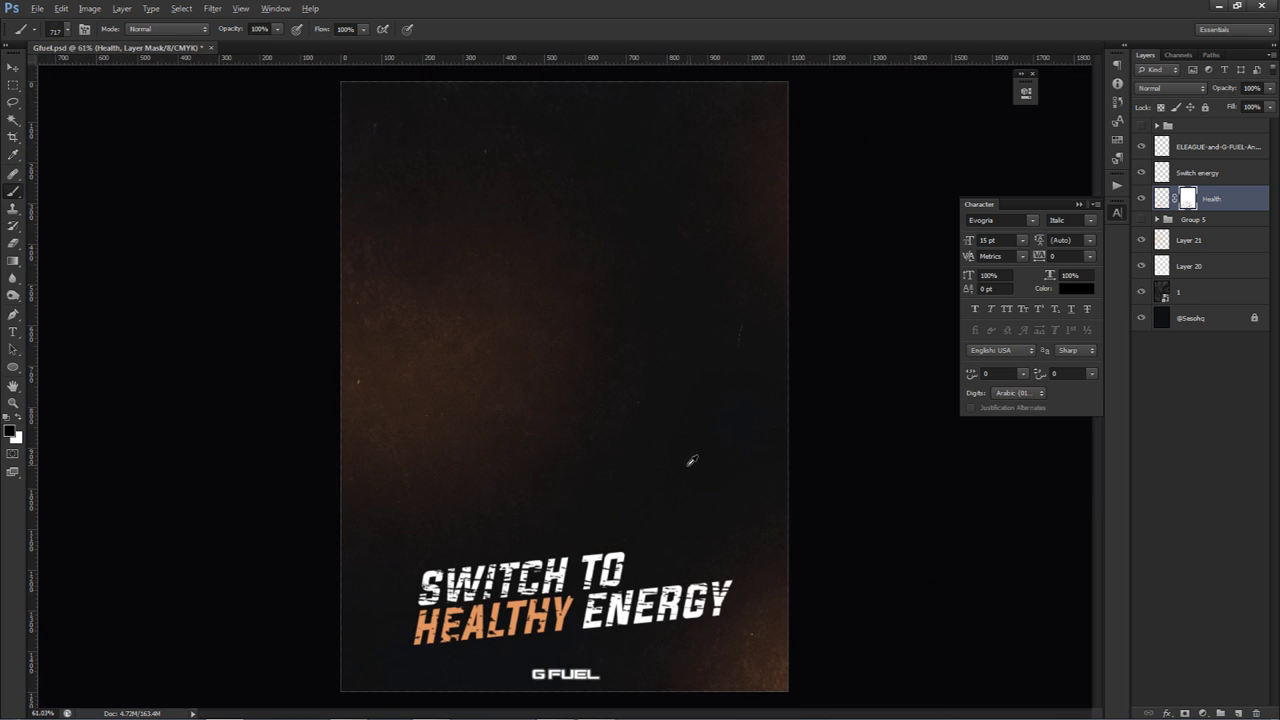
Try an Inner Glow in Overlay mode with reduced opacity on the "Health" layer.
key("v")
scroll(695, 472, "down", 1)
scroll(711, 502, "down", 1)
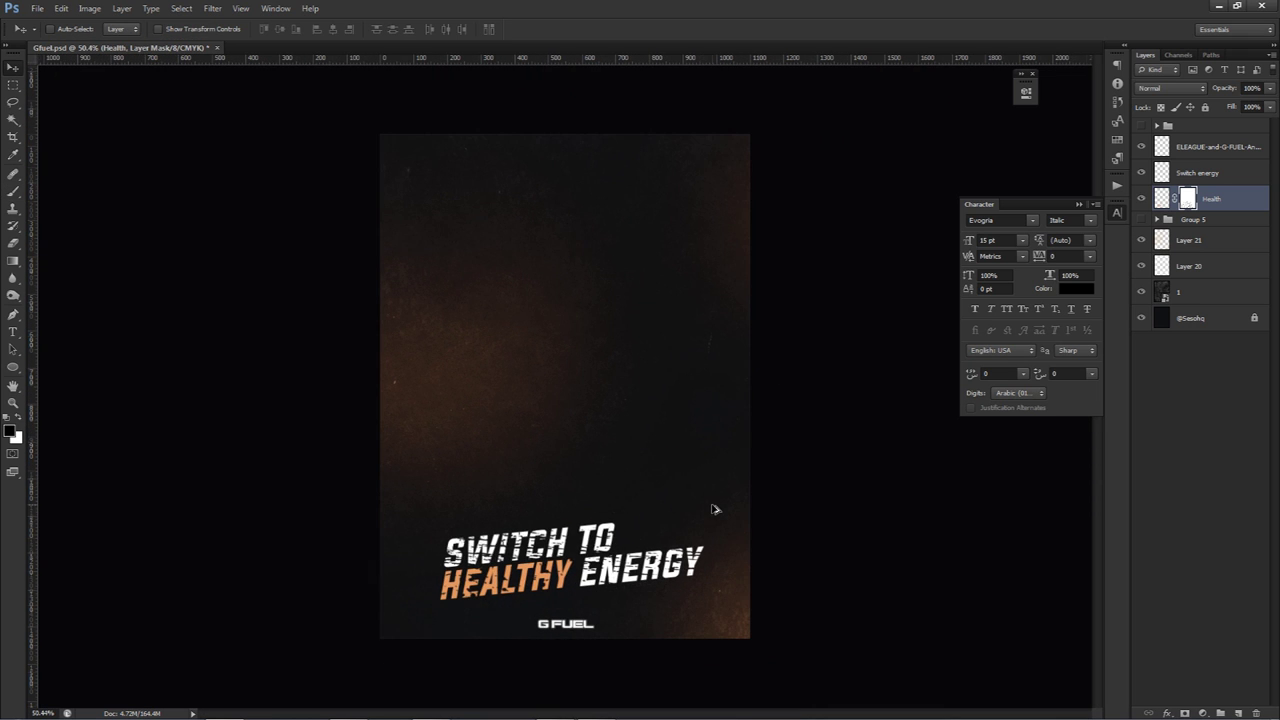
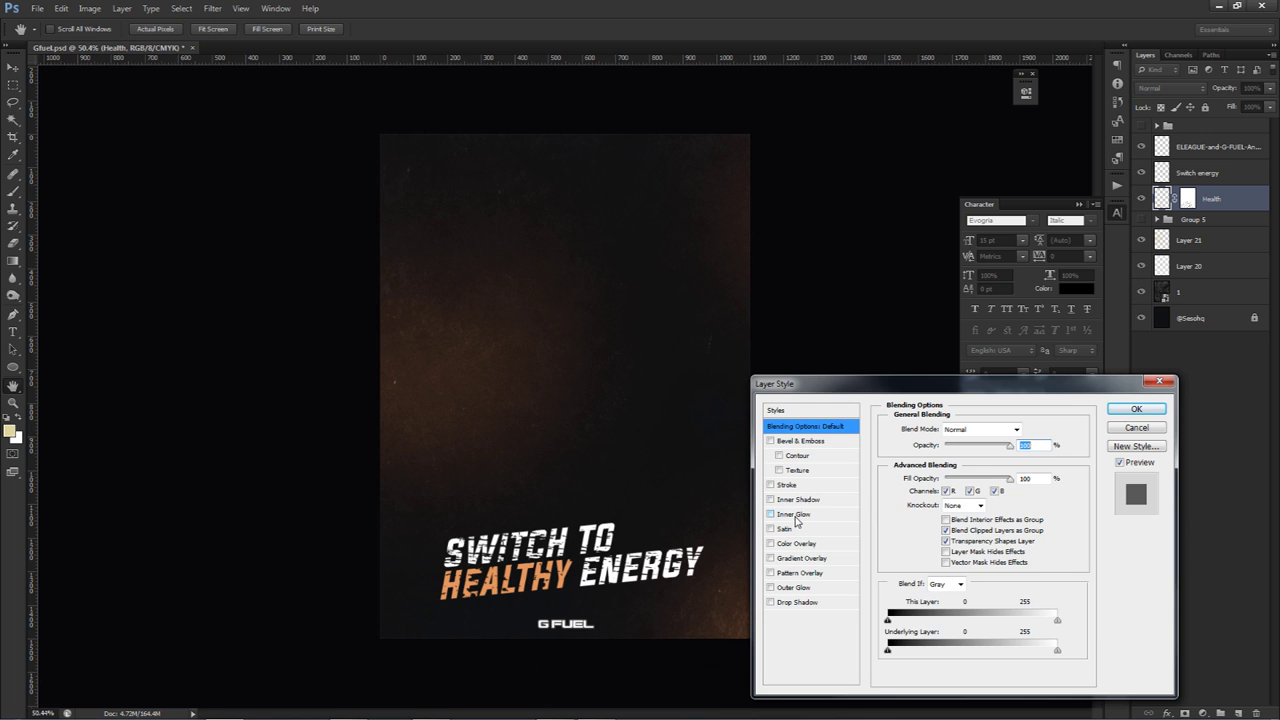
left_click(962, 430)
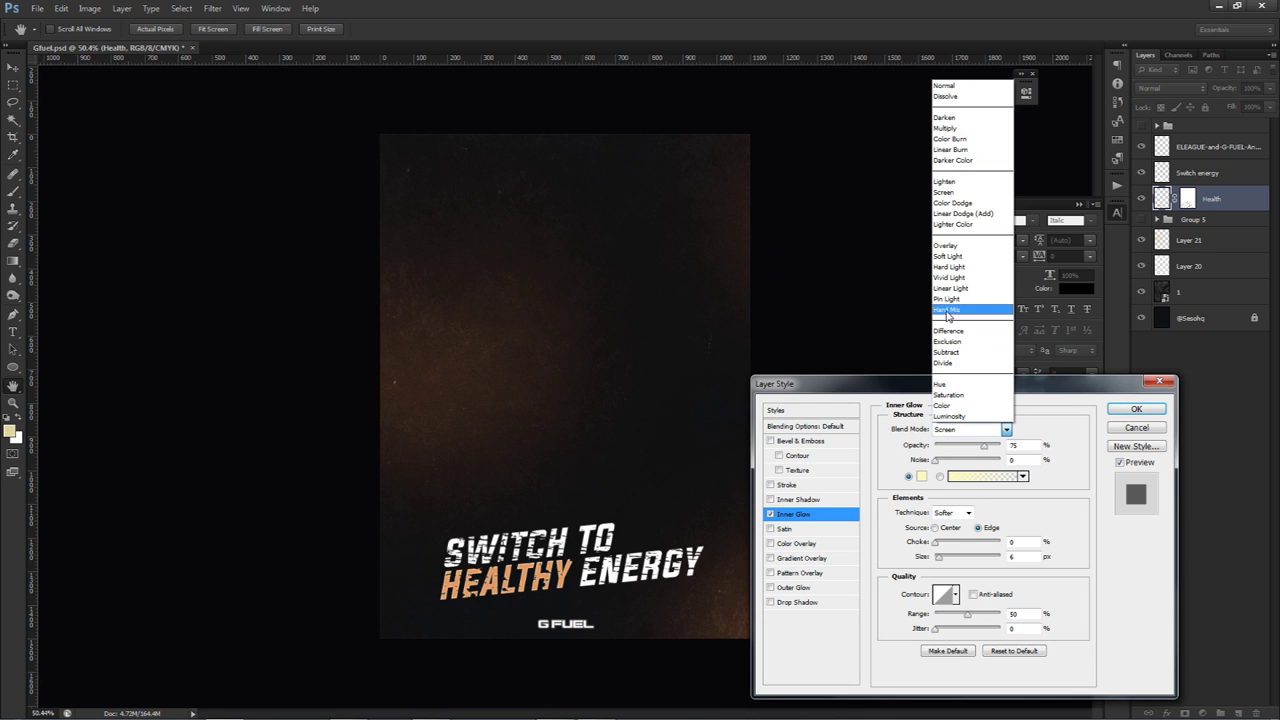
left_click(963, 248)
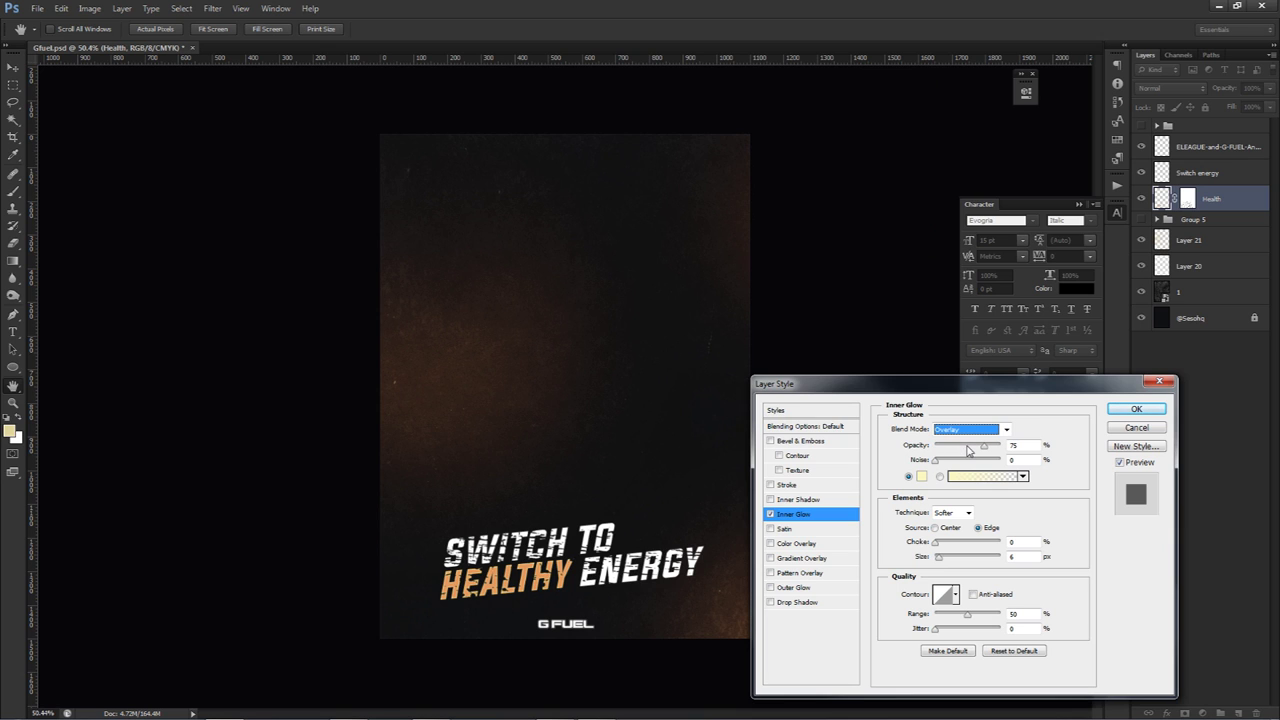
key("Tab")
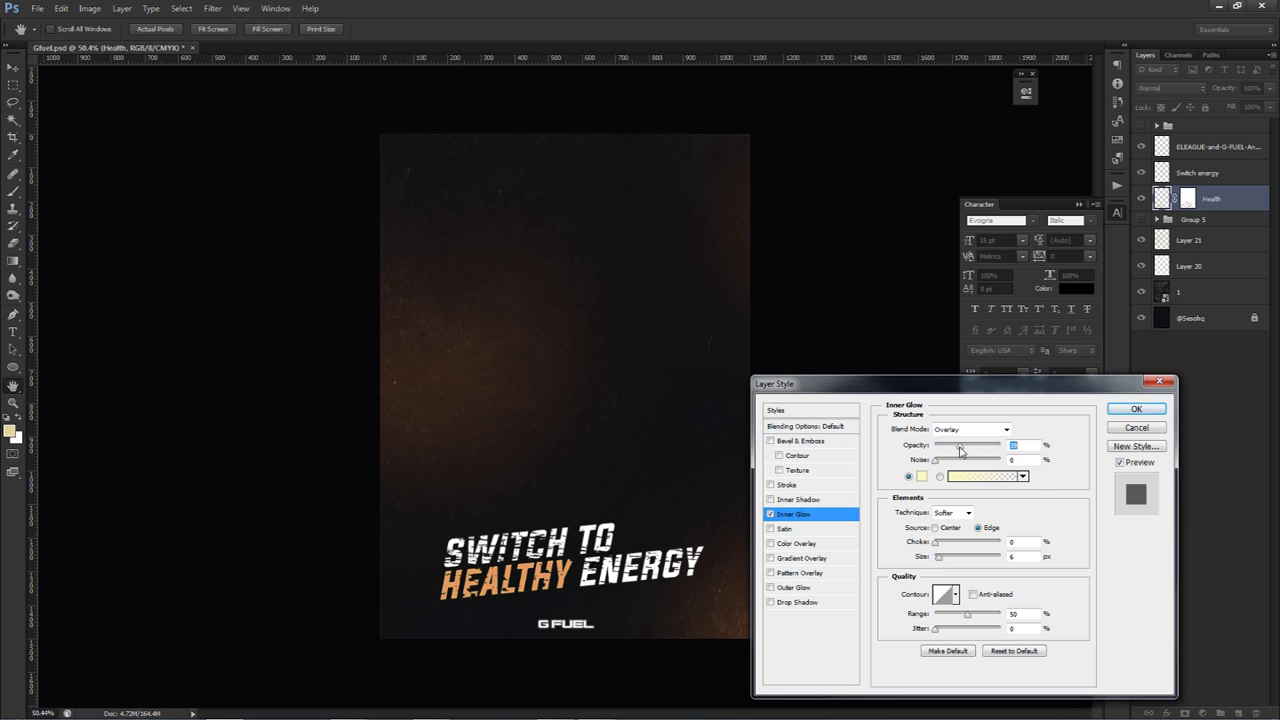
left_click_drag(963, 450, 953, 450)
Add a Multiply drop shadow to "Health" without global light, about 40% opacity, distance 12 px and size 18 px.
left_click(810, 604)
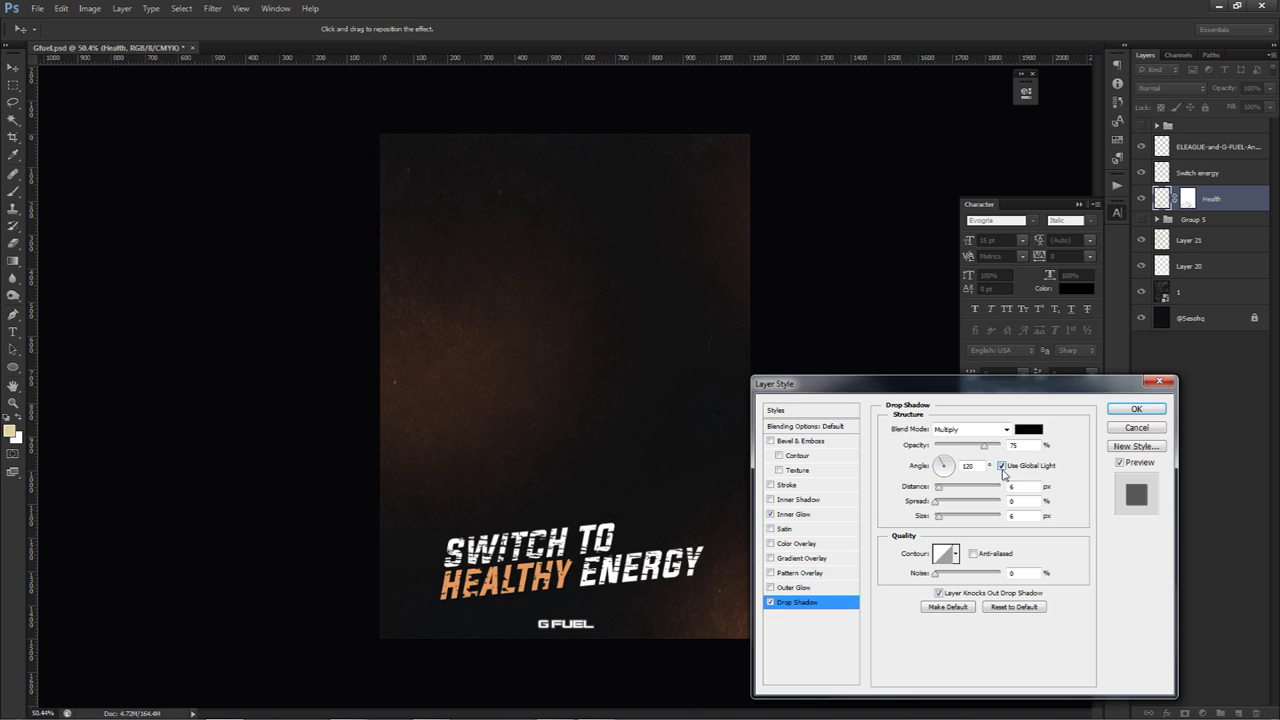
mouse_move(939, 519)
left_mouse_down()
mouse_move(950, 519)
mouse_move(948, 491)
mouse_move(940, 520)
left_mouse_up()
left_click_drag(945, 519, 948, 519)
left_click_drag(986, 449, 962, 450)
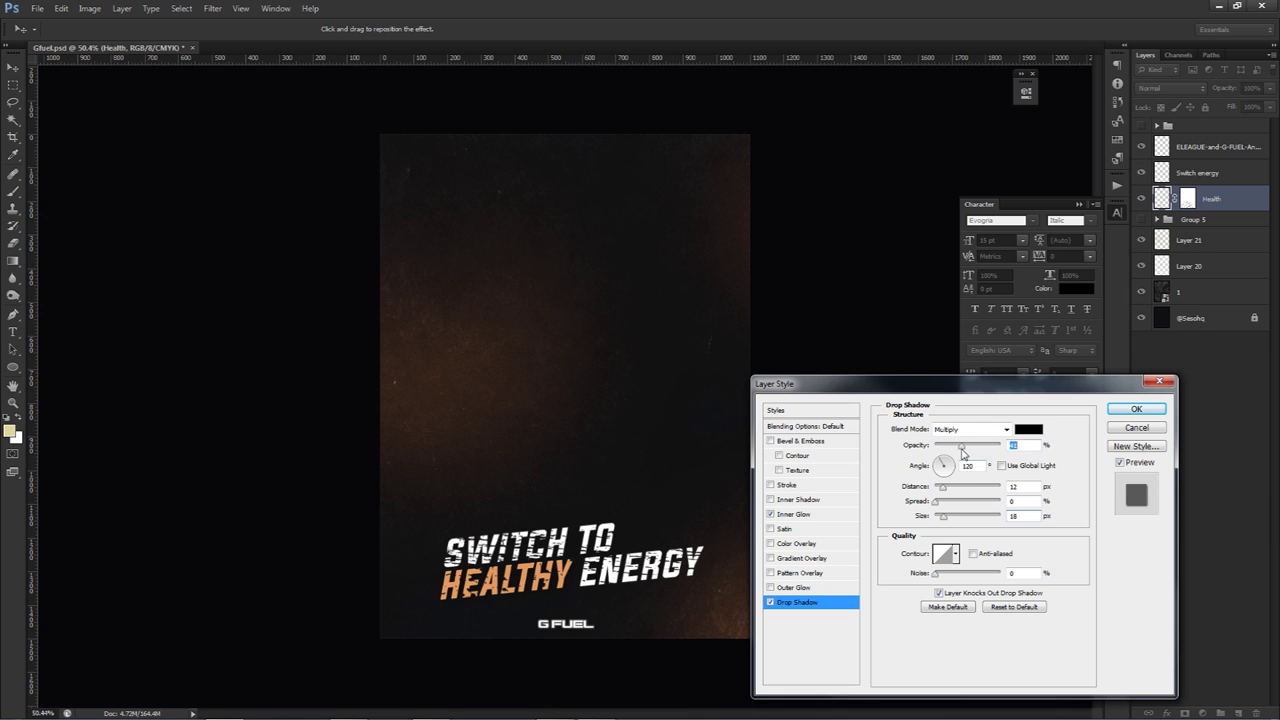
Add a linear black-to-white gradient overlay to "Health" in Hard Light mode at reduced opacity, remove the inner glow and apply the style.
left_click(815, 558)
left_click(946, 430)
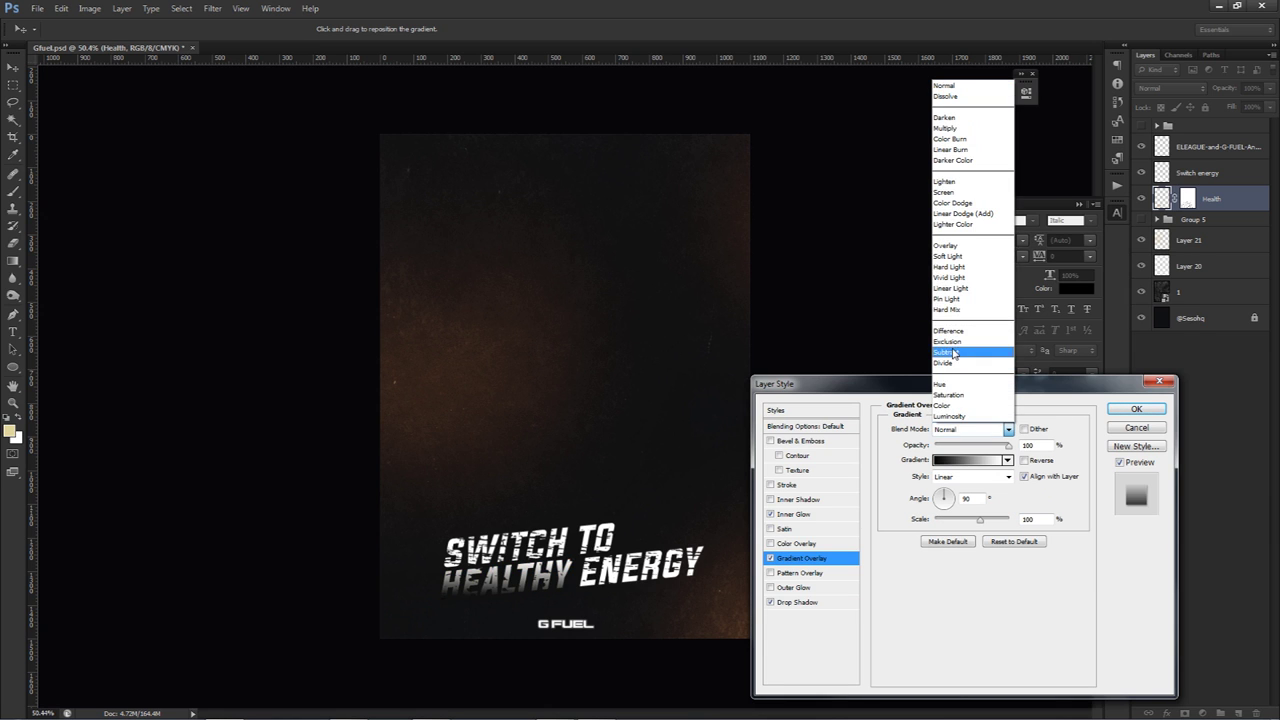
left_click(951, 342)
key("Up")
key("Up")
key("Up")
key("Up")
key("Up")
key("Up")
key("Up")
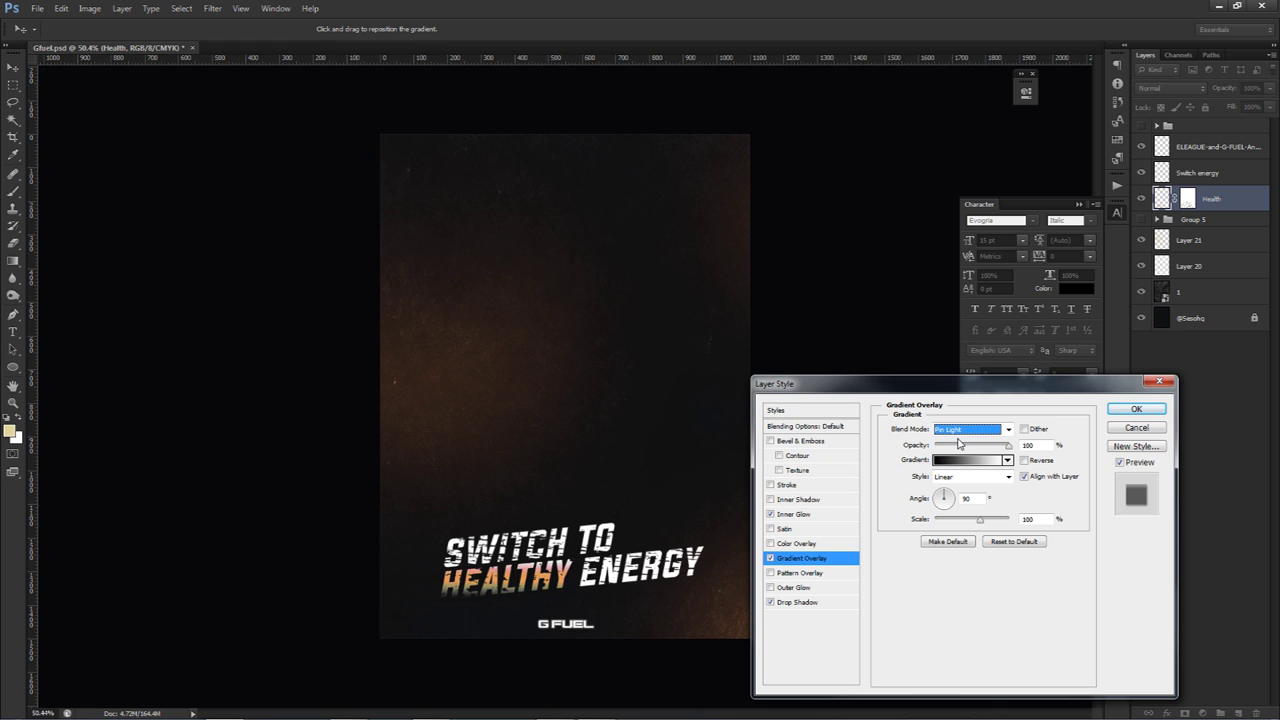
key("Down")
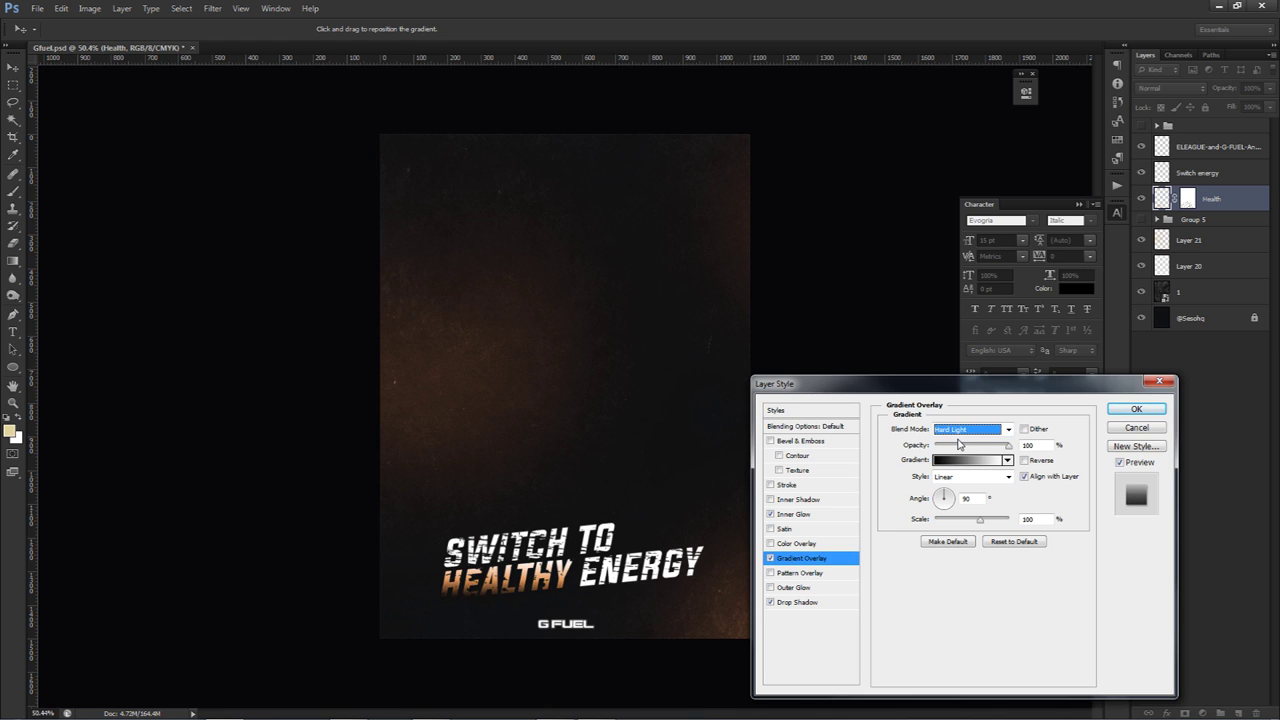
left_click_drag(988, 450, 971, 448)
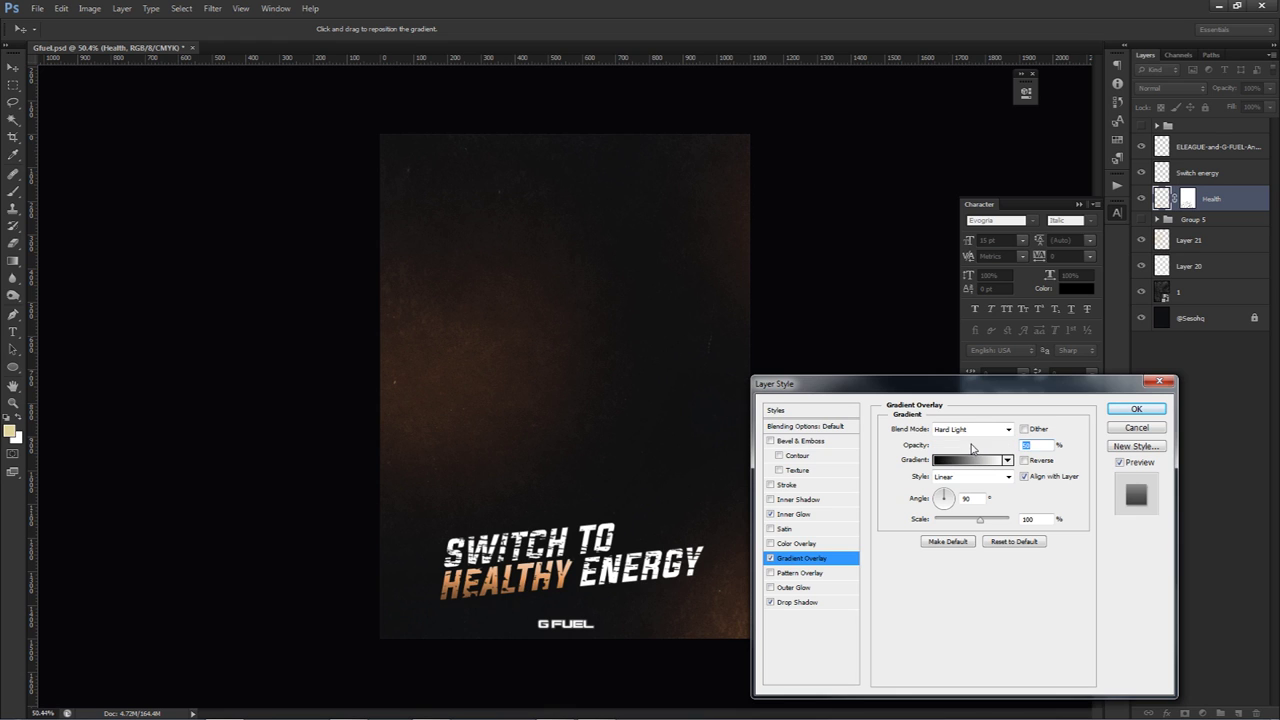
left_click(771, 603)
left_click(1136, 411)
Copy the layer style from "Health" onto "Switch energy" and collapse both effects lists.
right_click(1236, 203)
left_click(1175, 421)
right_click(1200, 173)
left_click(1175, 433)
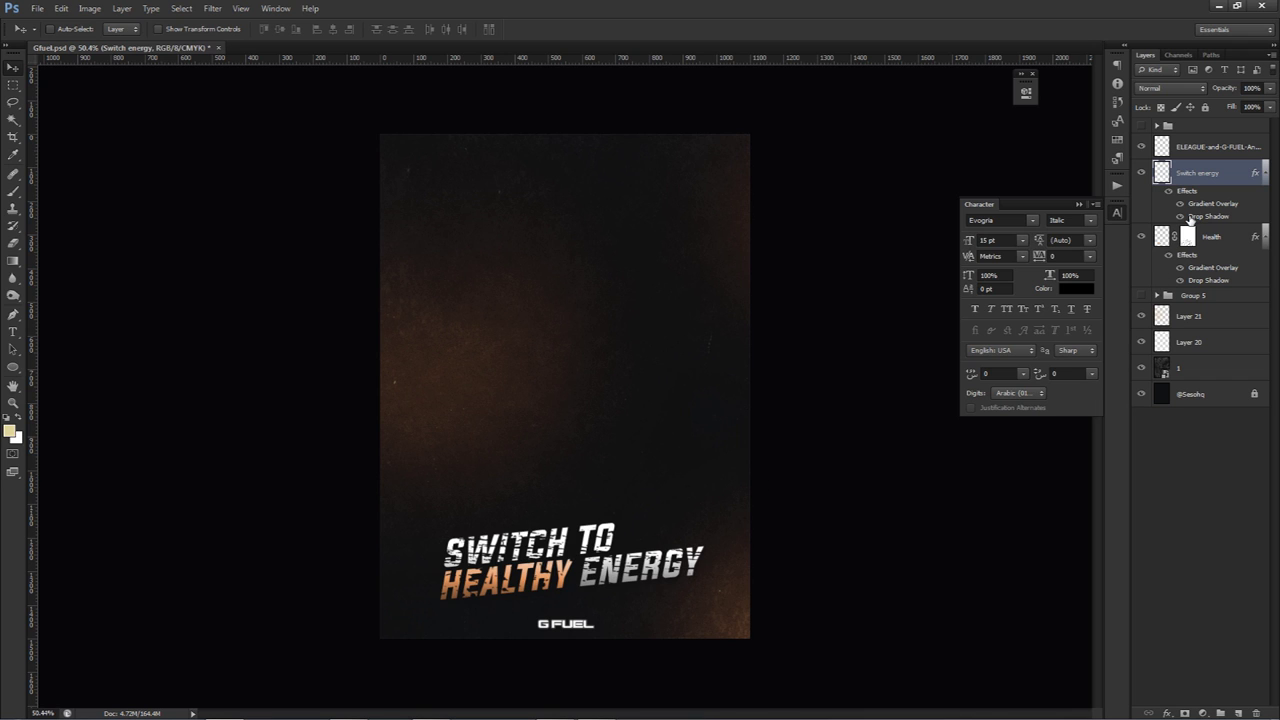
left_click(1264, 175)
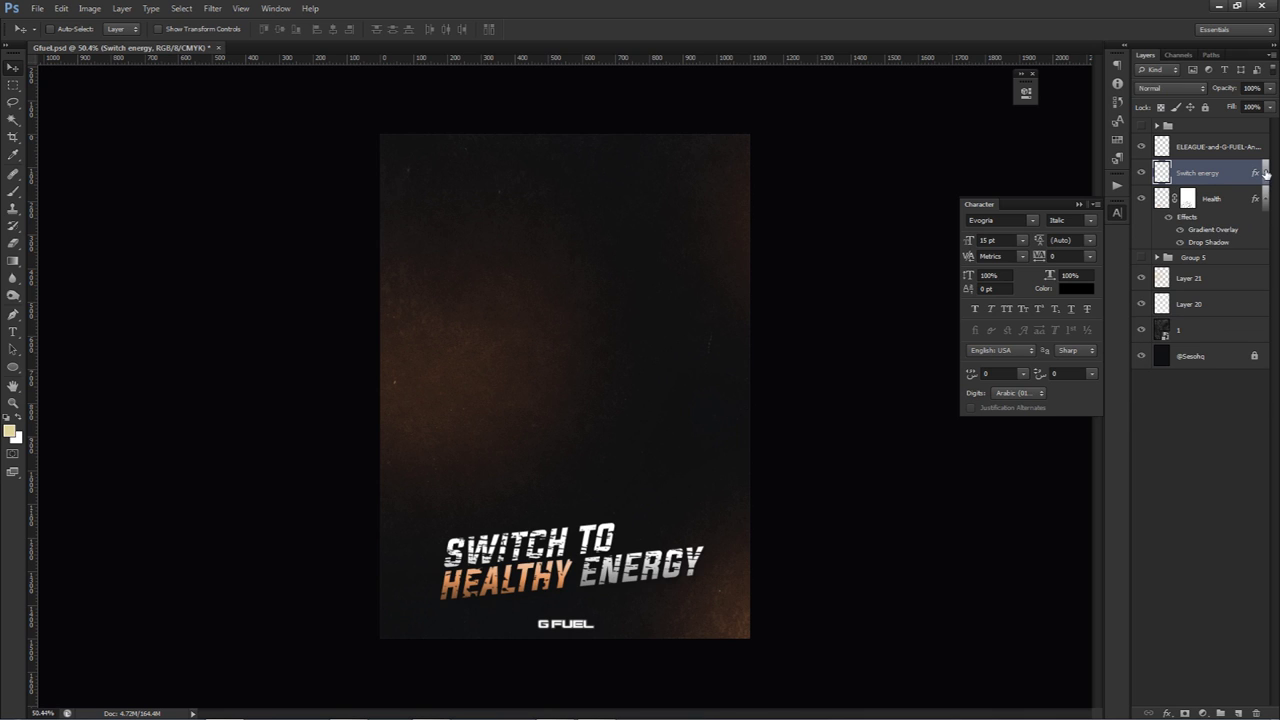
left_click(1265, 199)
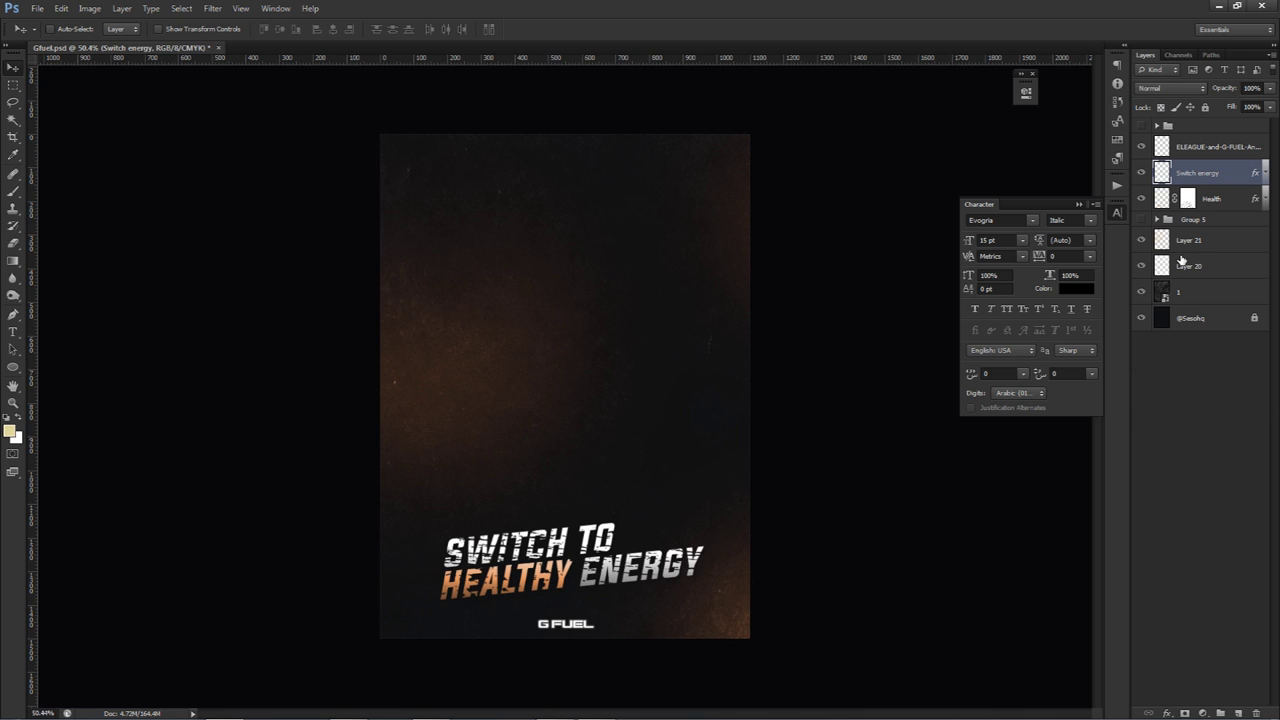
Lower the drop shadow opacity to under 20% on both the "Health" and "Switch energy" layers.
left_click(1265, 199)
left_click(1264, 175)
double_click(1207, 281)
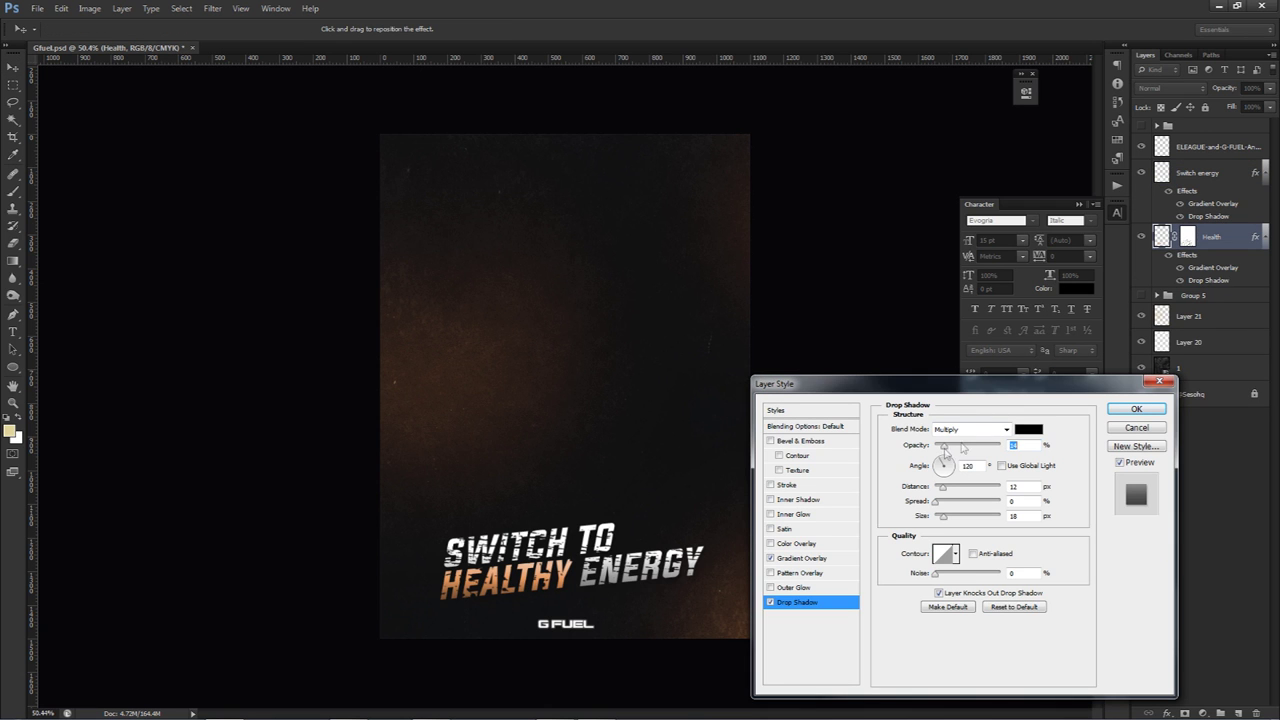
left_click(1136, 409)
double_click(1208, 216)
left_click_drag(961, 444, 946, 444)
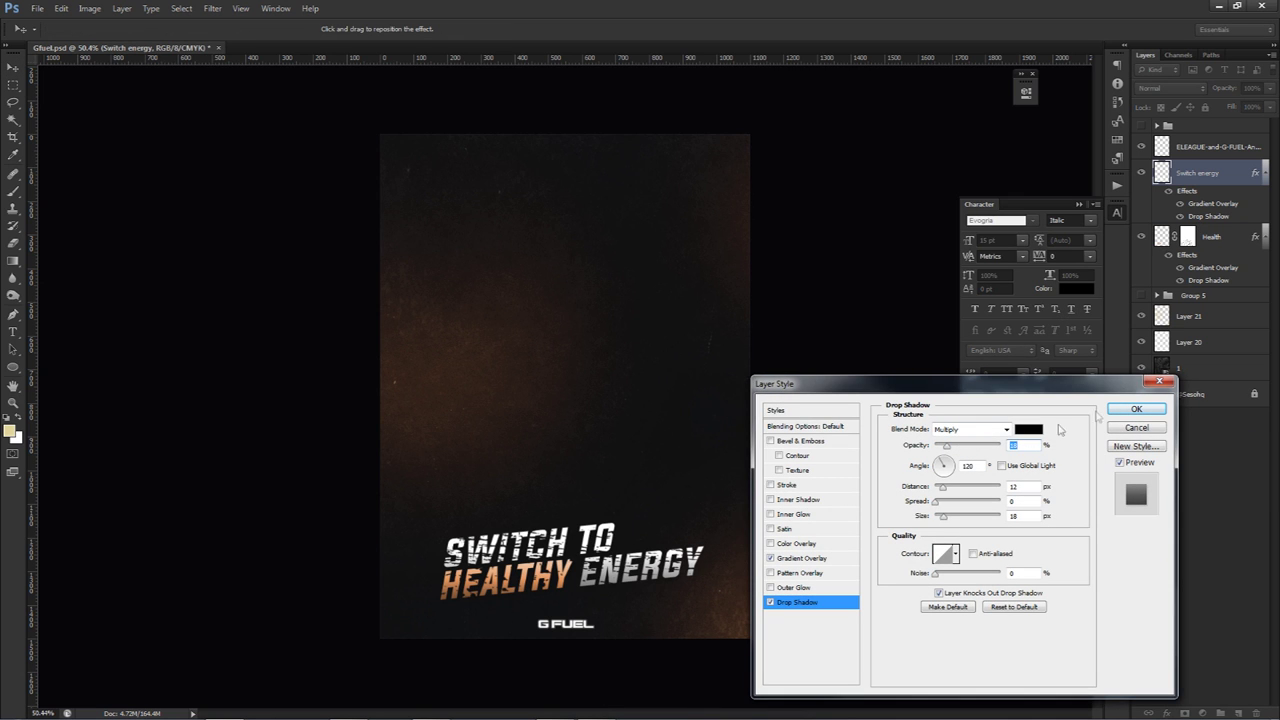
left_click(1258, 230)
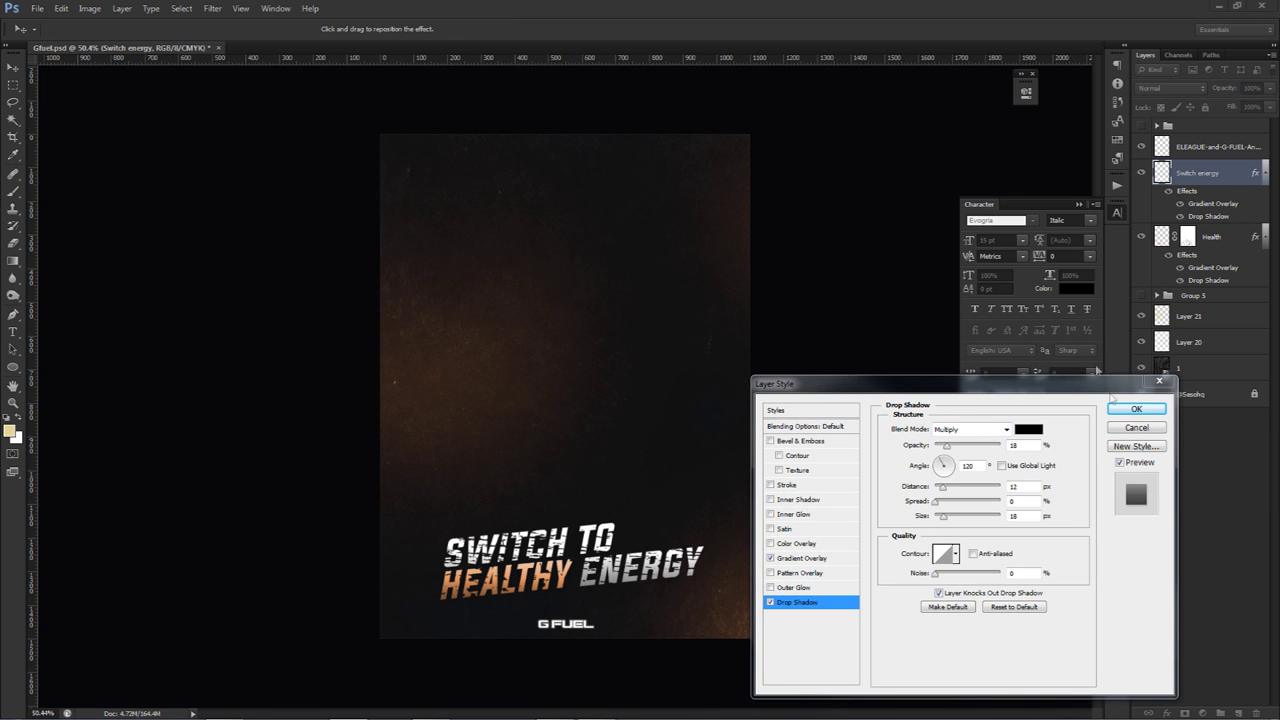
left_click(1136, 409)
Group the two slogan layers as "Text" and nudge the slogan slightly down and to the right.
left_click(1262, 173)
left_click(1263, 199)
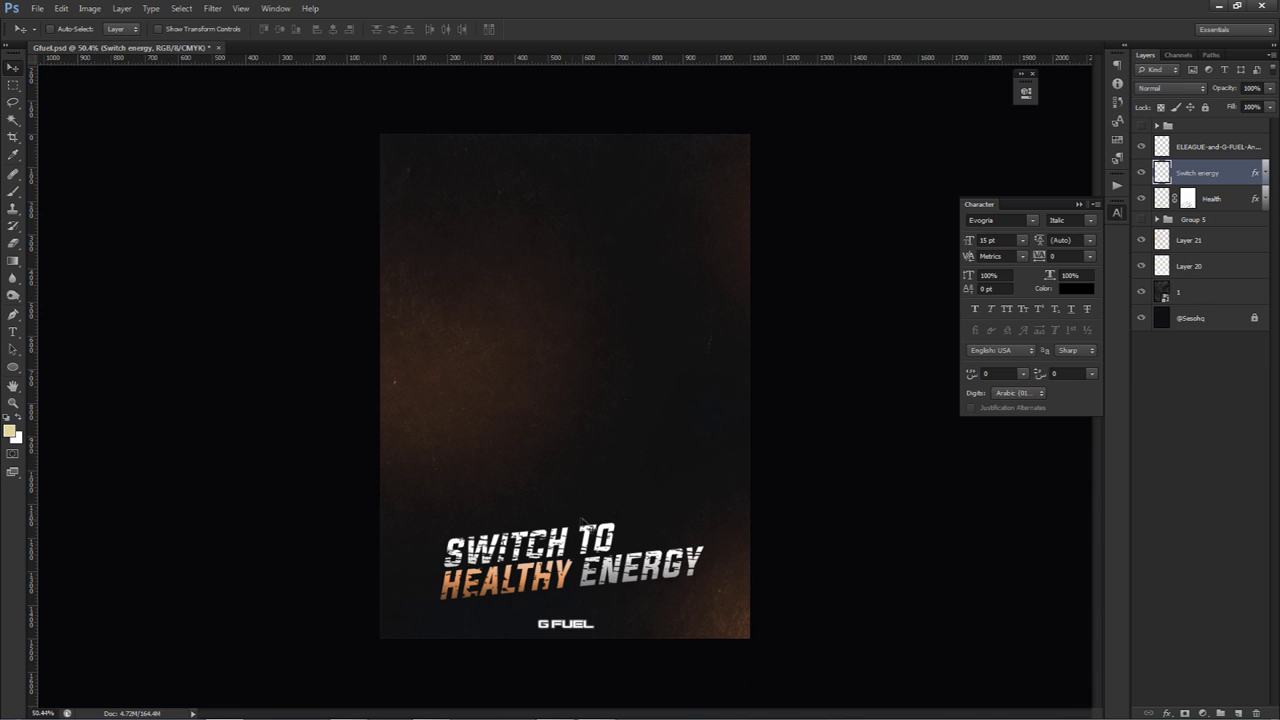
key("ctrl+g")
double_click(1196, 169)
type("Text")
key("Return")
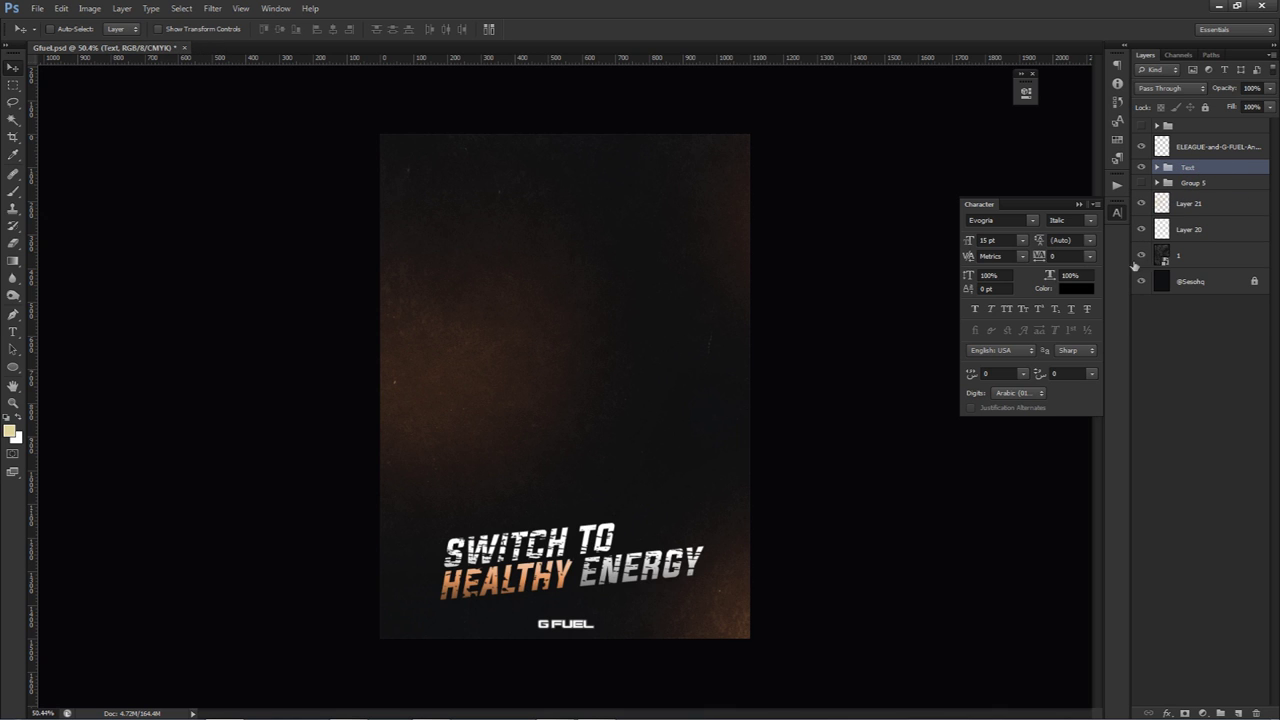
left_click_drag(657, 521, 663, 529)
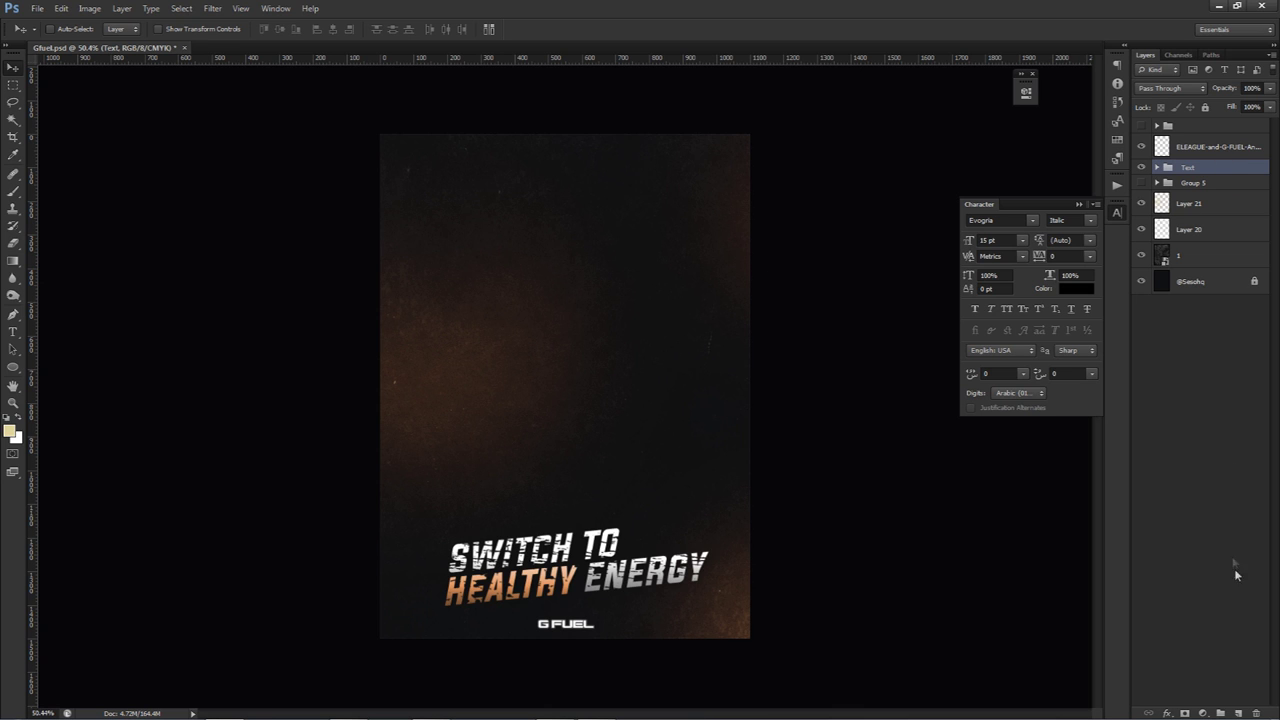
Add a new layer above the "Text" group and prepare a soft round brush of about 610 px with orange sampled from "HEALTHY".
left_click(1240, 712)
key("b")
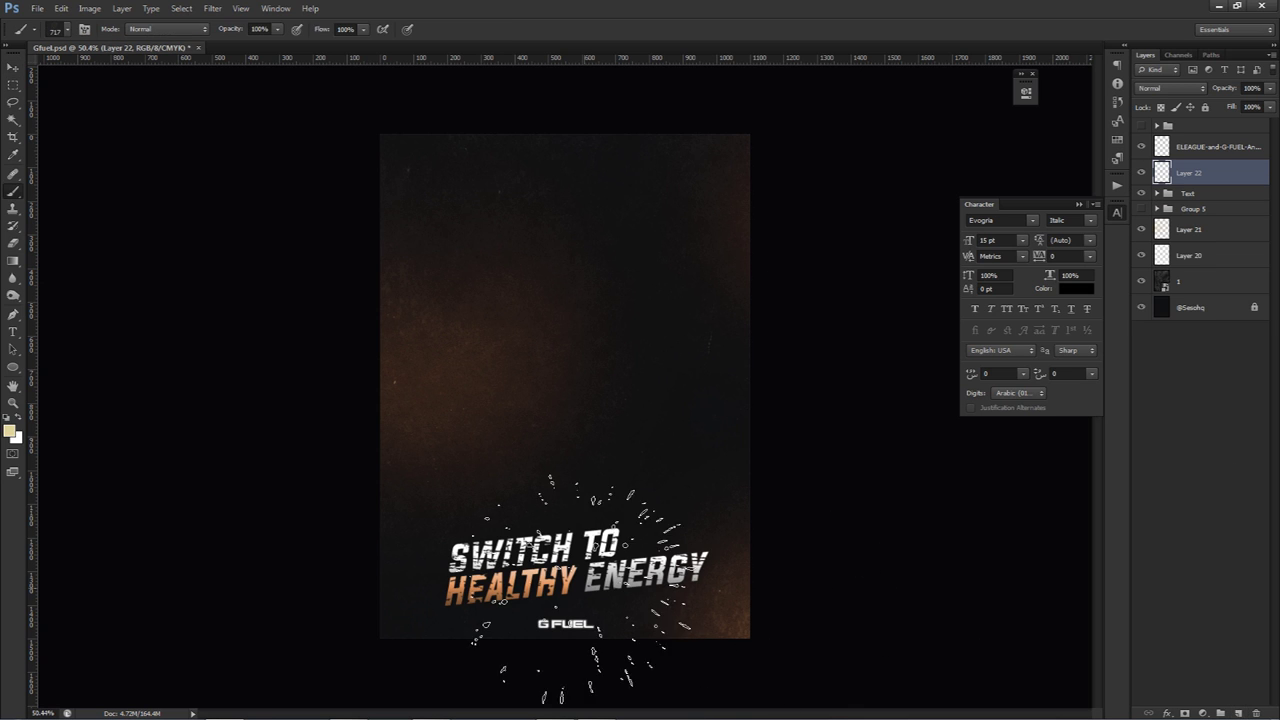
right_click(528, 585)
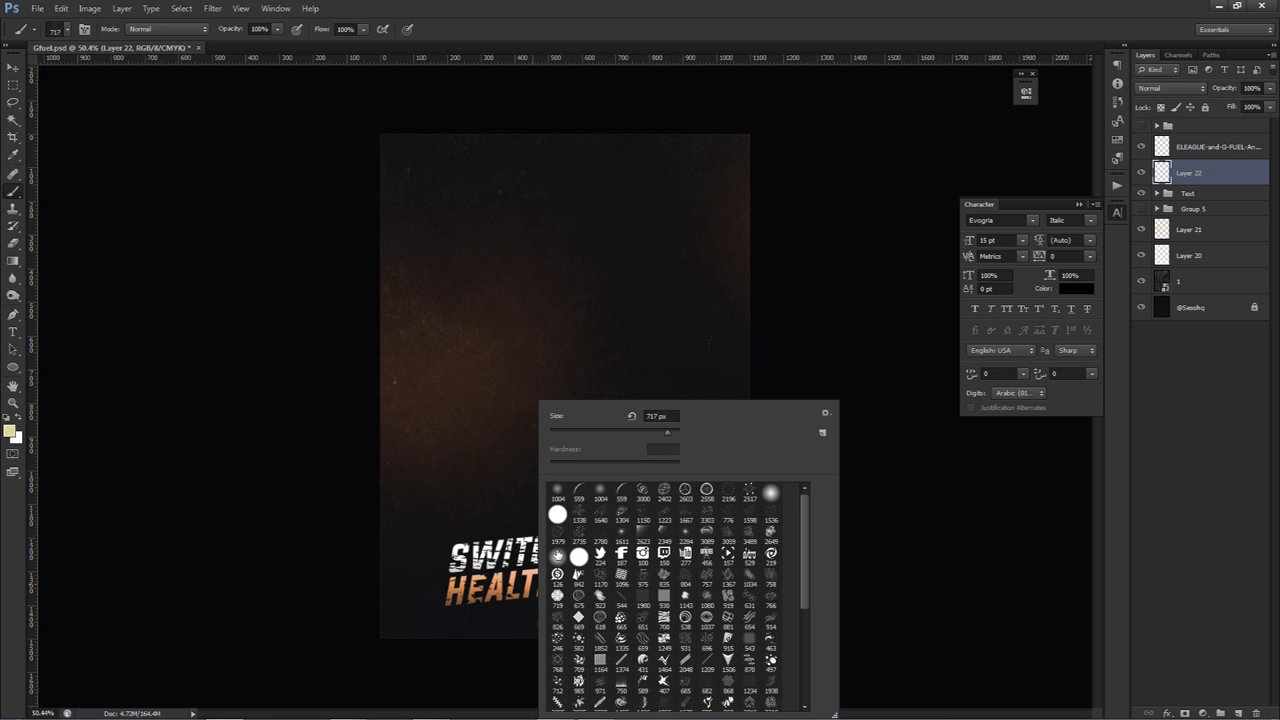
left_click(512, 580, "alt")
left_click_drag(510, 580, 483, 580)
Reduce the opacity of the gradient overlay on the "Health" layer to about 24%.
left_click(1157, 192)
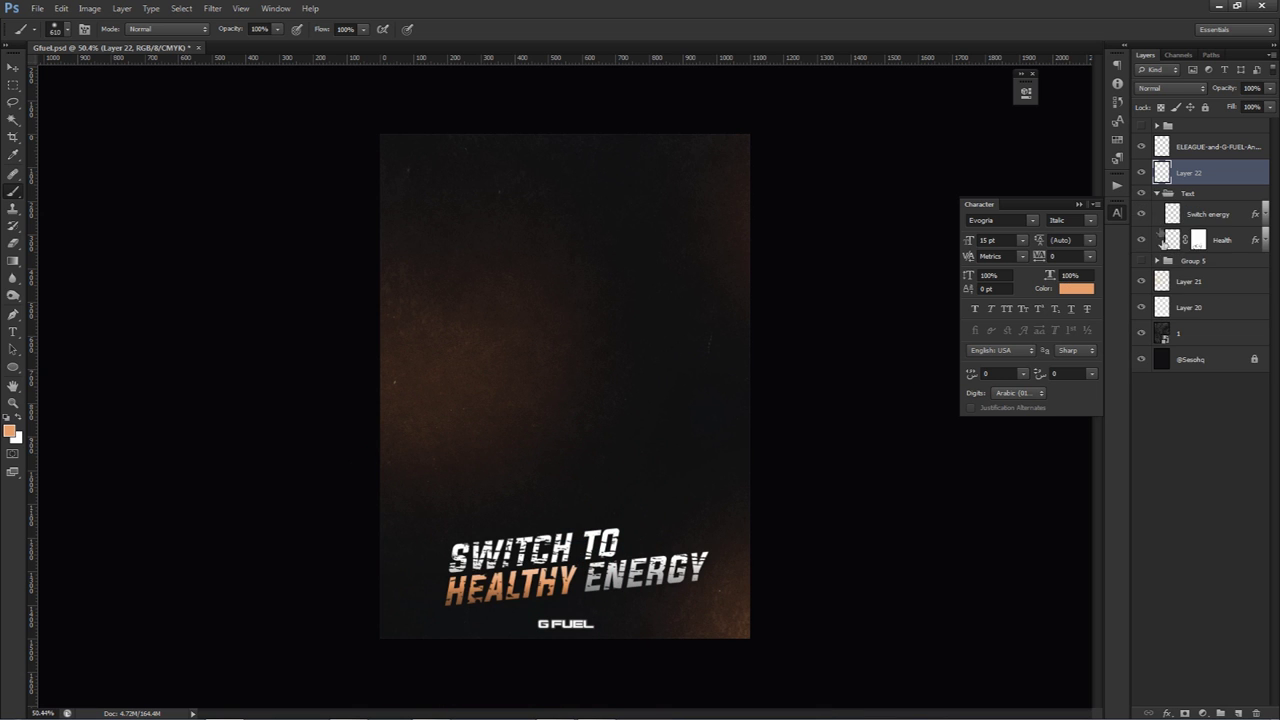
left_click(1250, 246)
left_click(1264, 242)
double_click(1219, 279)
left_click_drag(967, 447, 952, 450)
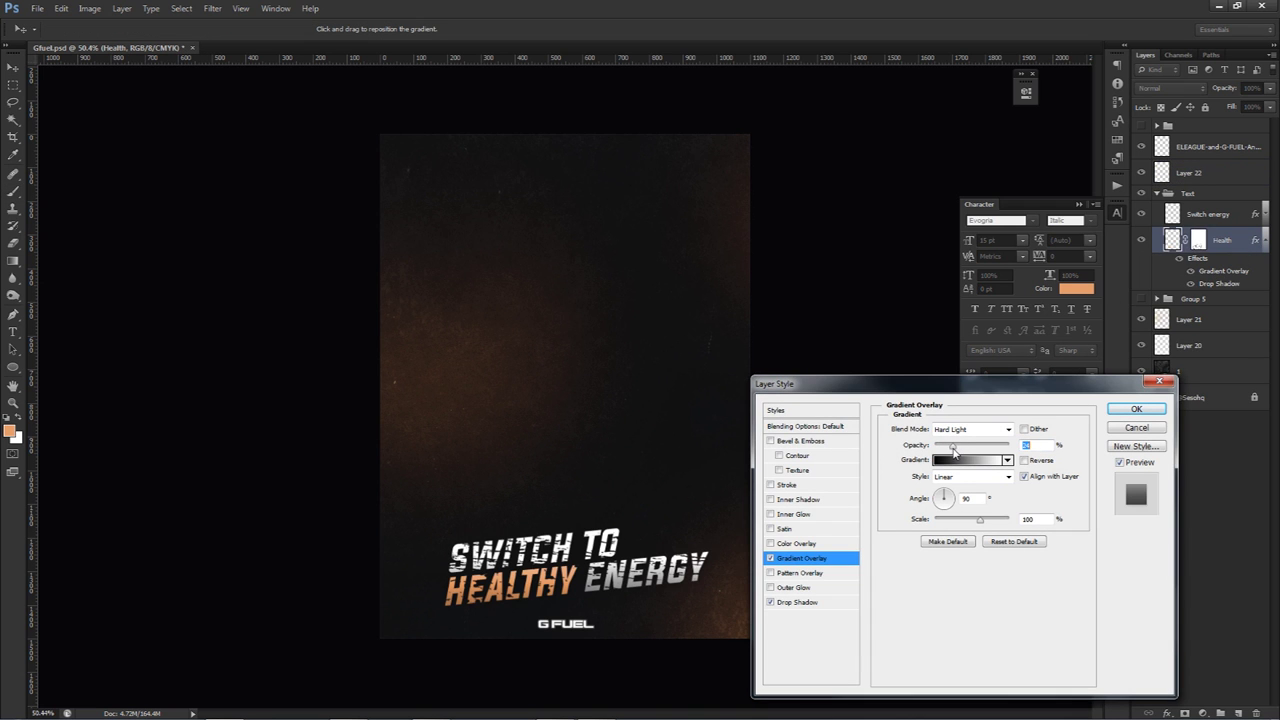
left_click(1131, 410)
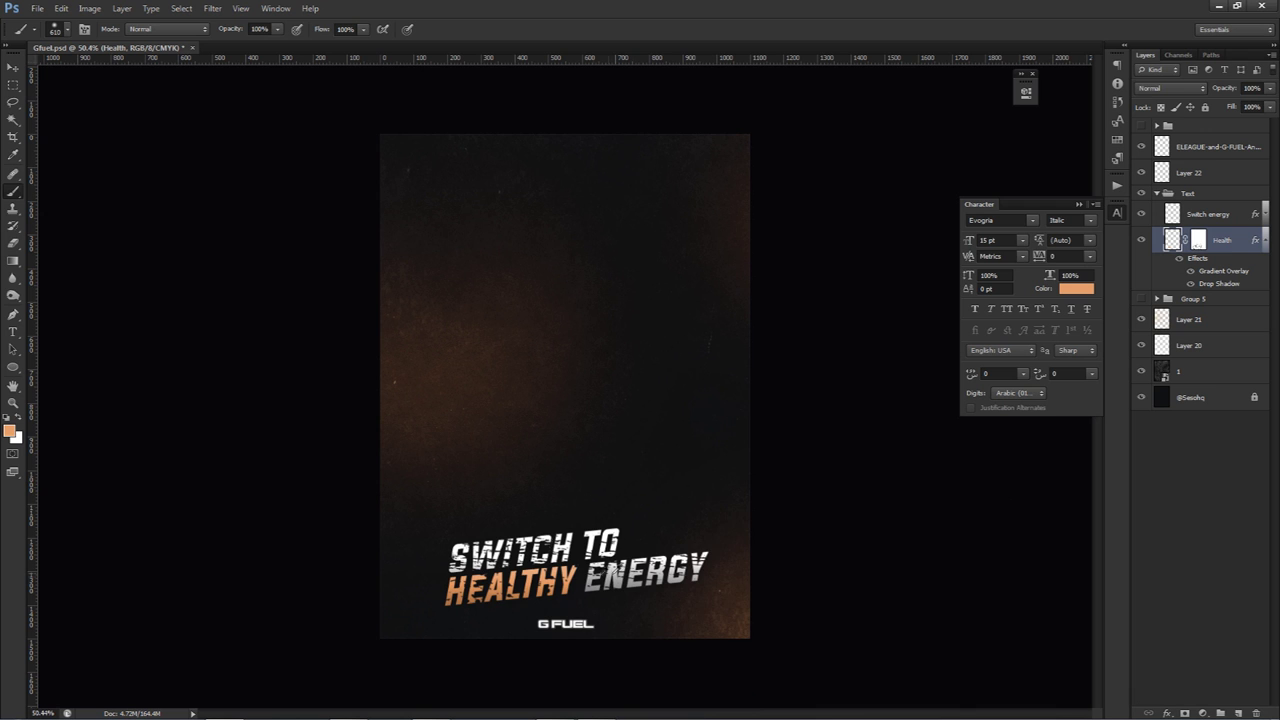
Raise the saturation of the "Health" layer by +35 with Hue/Saturation, keeping the hue at 0.
left_click(567, 578, "alt")
left_click_drag(489, 594, 450, 587)
key("ctrl+u")
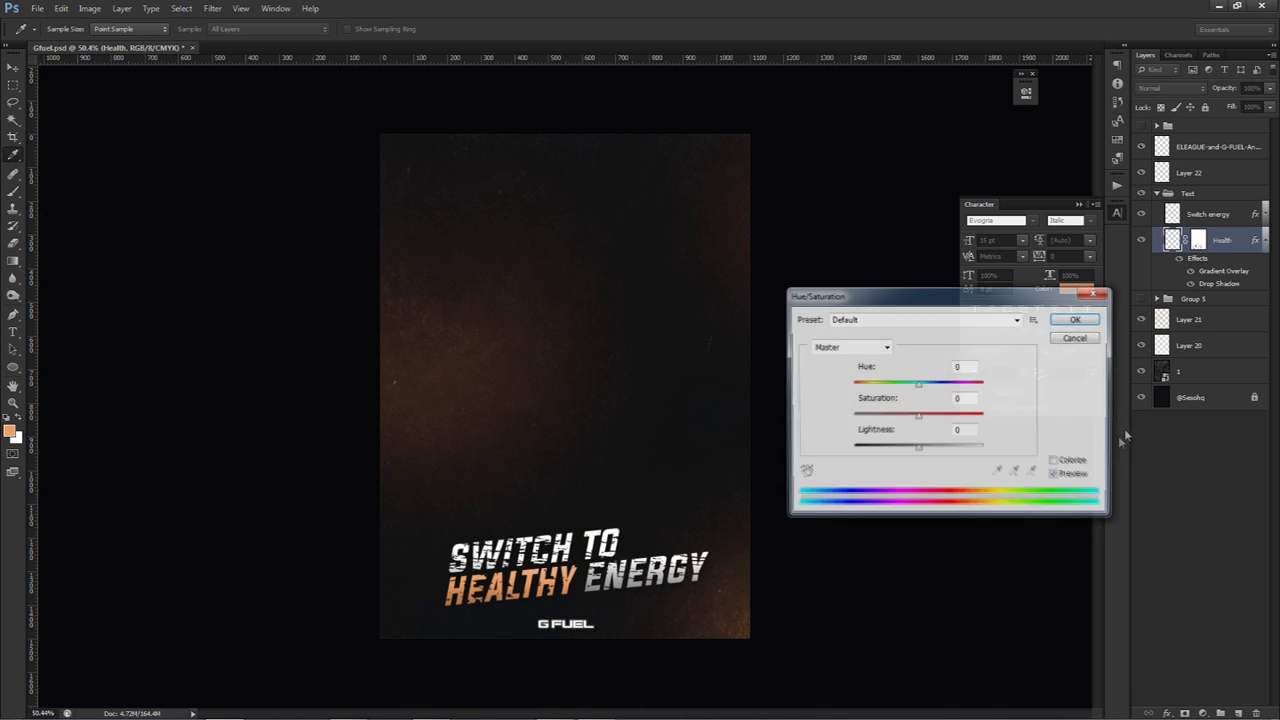
mouse_move(920, 389)
left_mouse_down()
mouse_move(922, 418)
mouse_move(942, 420)
mouse_move(920, 390)
left_mouse_up()
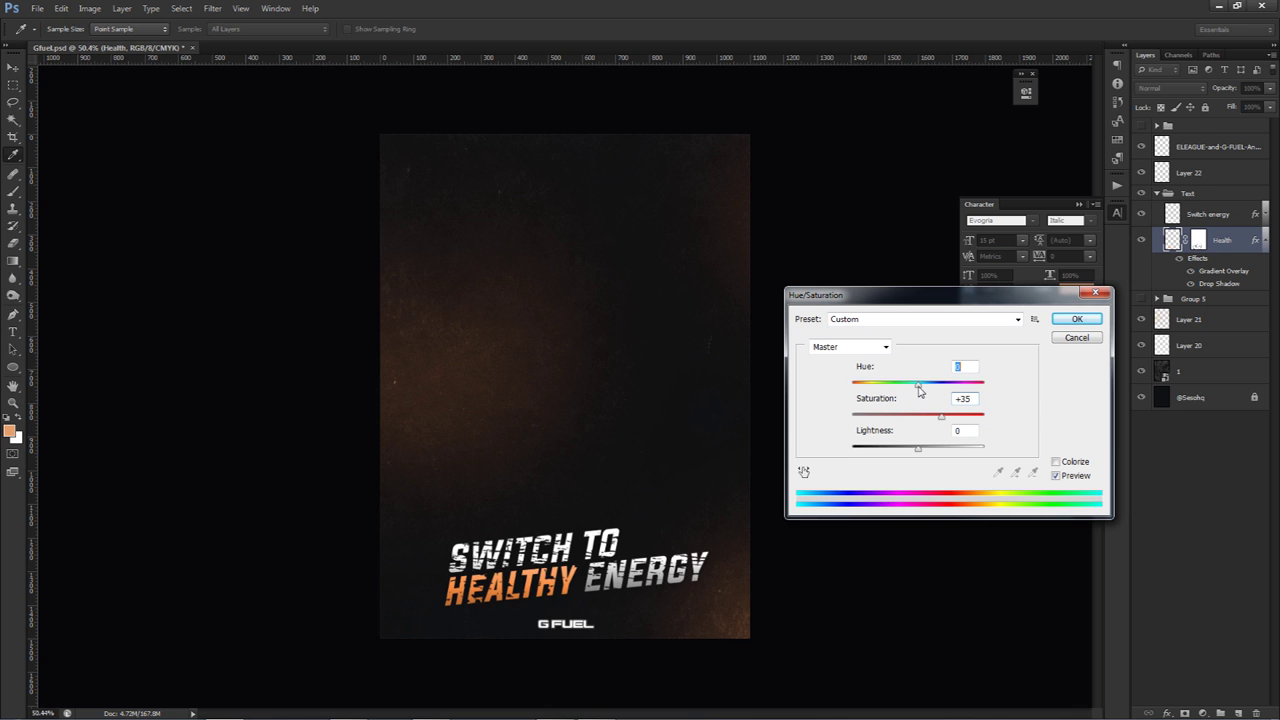
left_click(1070, 320)
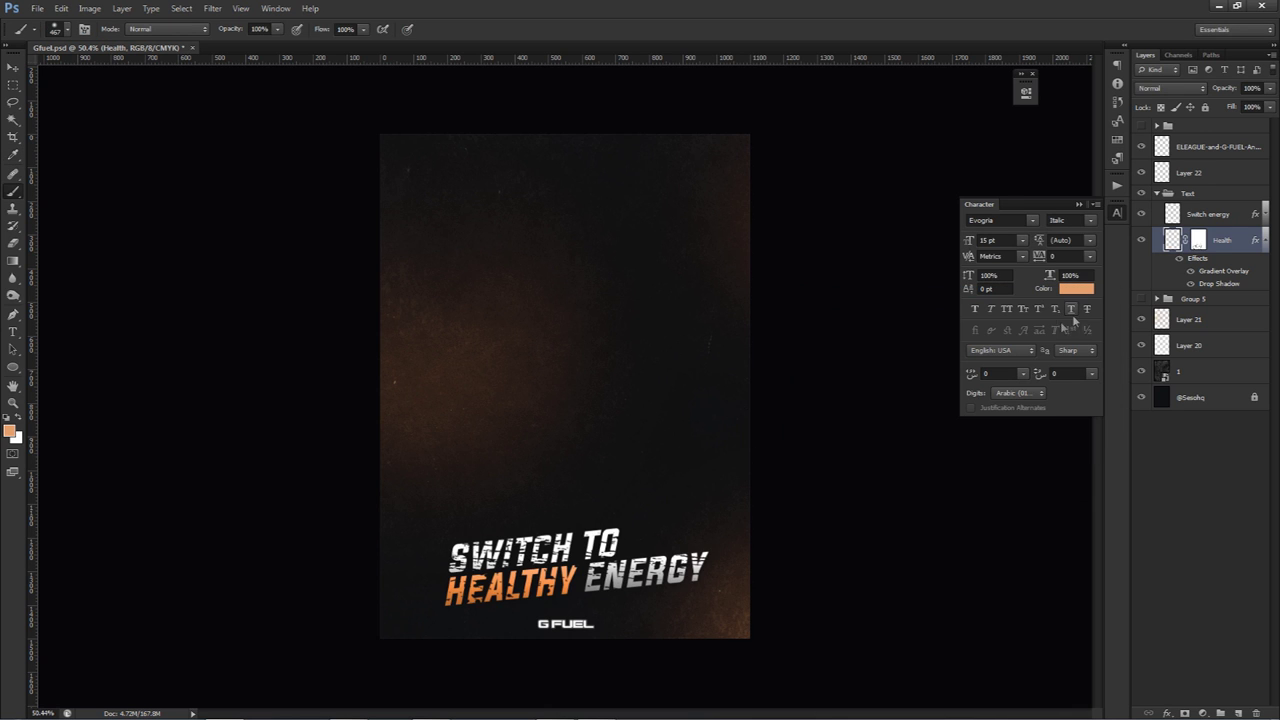
On Layer 22, dab a soft glow of about 531 px over the lower part of "HEALTHY" using the word's more saturated orange.
left_click(1208, 195)
left_click(1196, 175)
left_click(1188, 215)
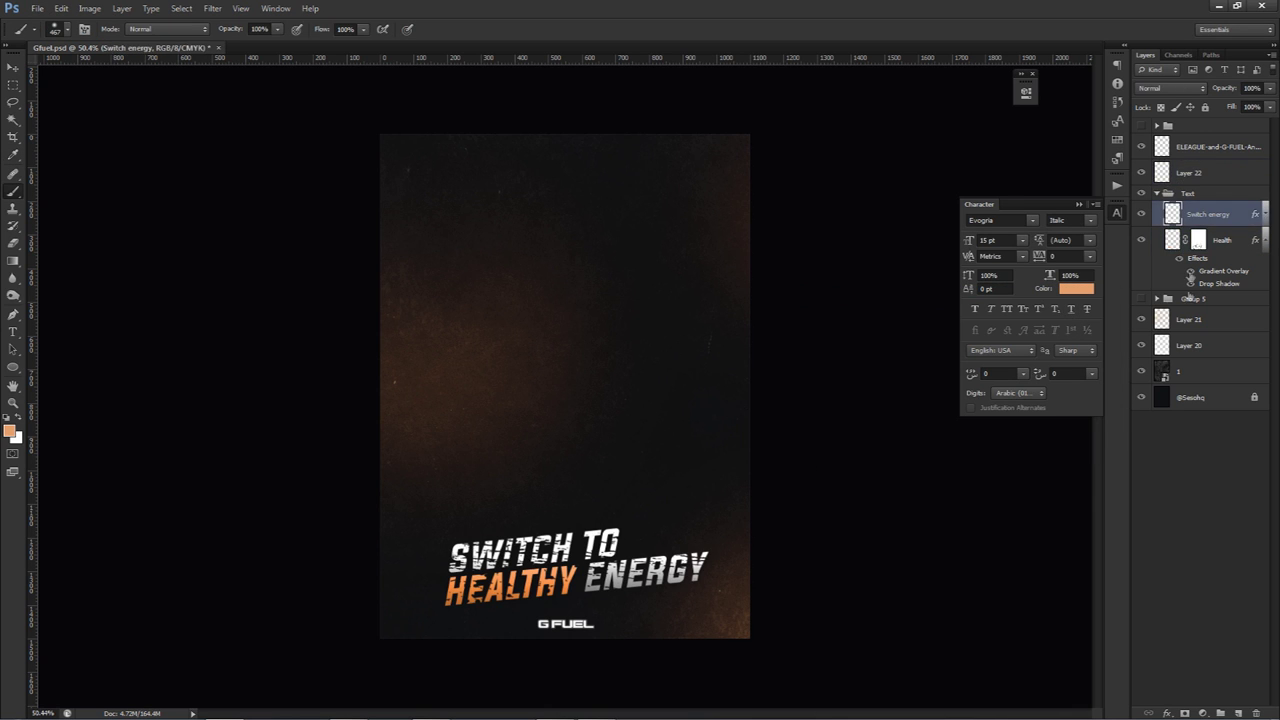
left_click(1157, 193)
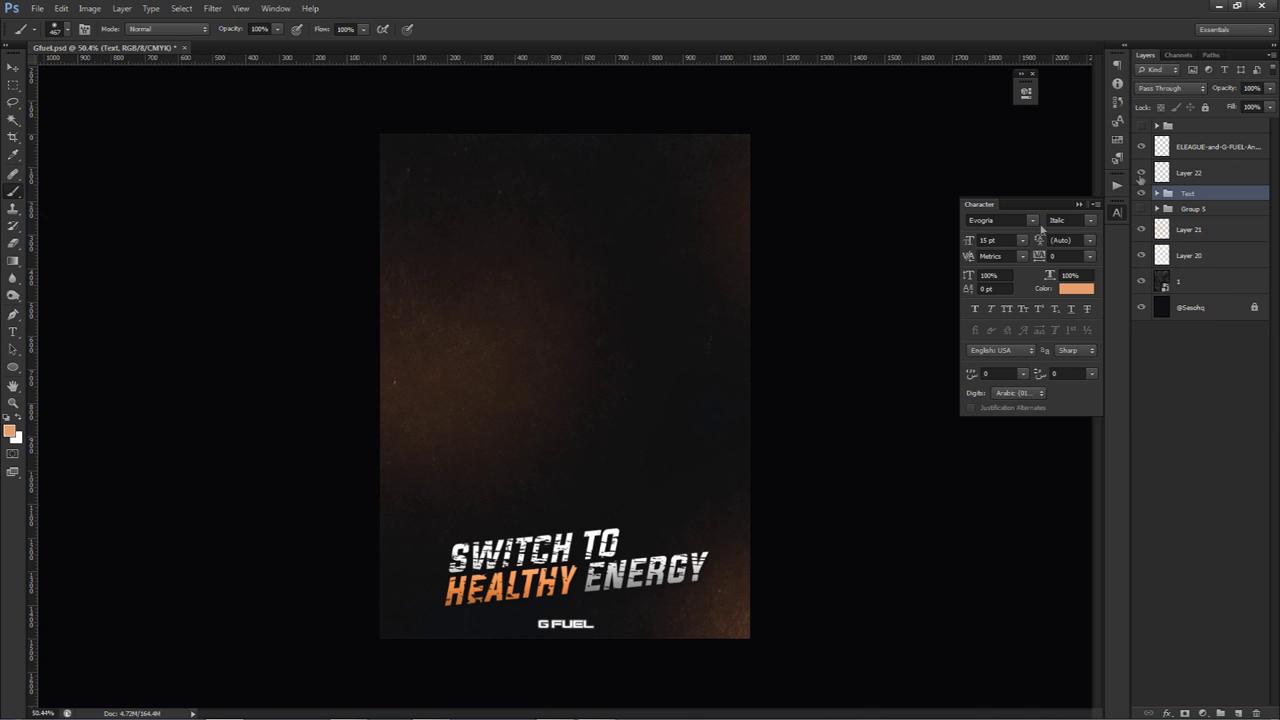
left_click(548, 578, "alt")
left_click(524, 591, "alt")
left_click(1181, 173)
left_click(498, 603)
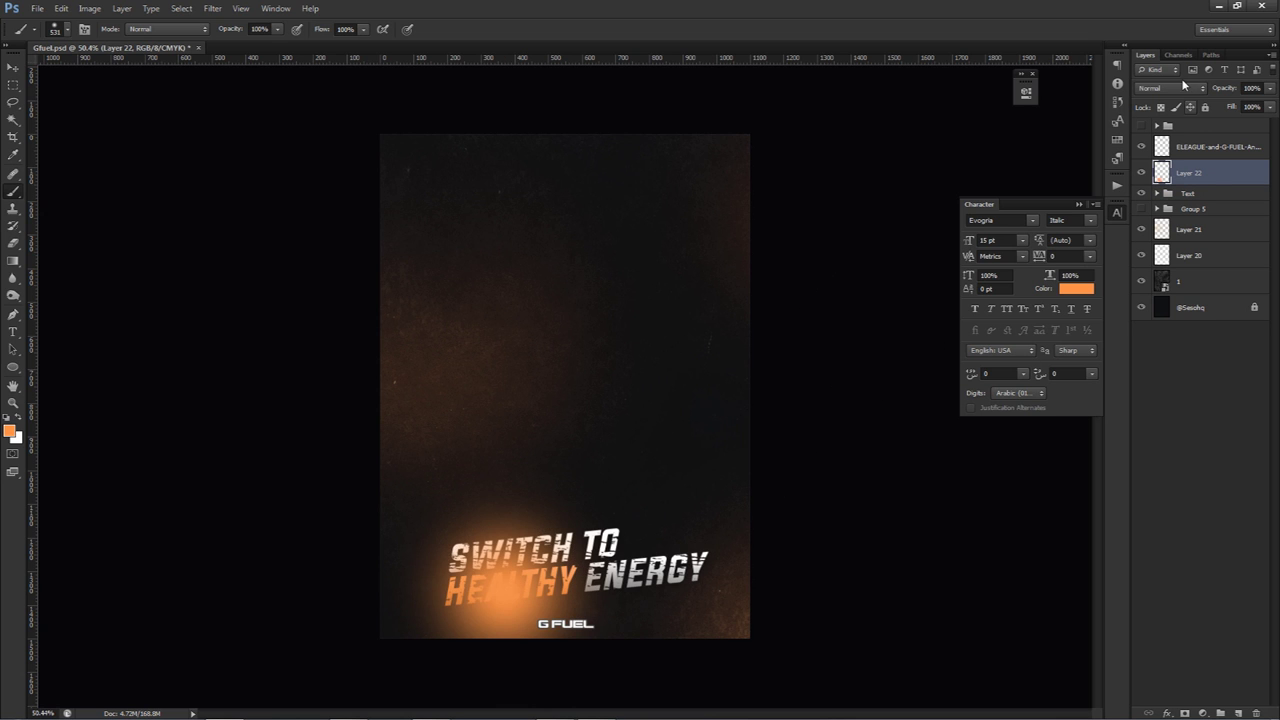
Set Layer 22 to Linear Dodge (Add) blending at 75% opacity.
left_click(1183, 87)
left_click(1168, 232)
left_click(1267, 89)
left_click(1254, 105)
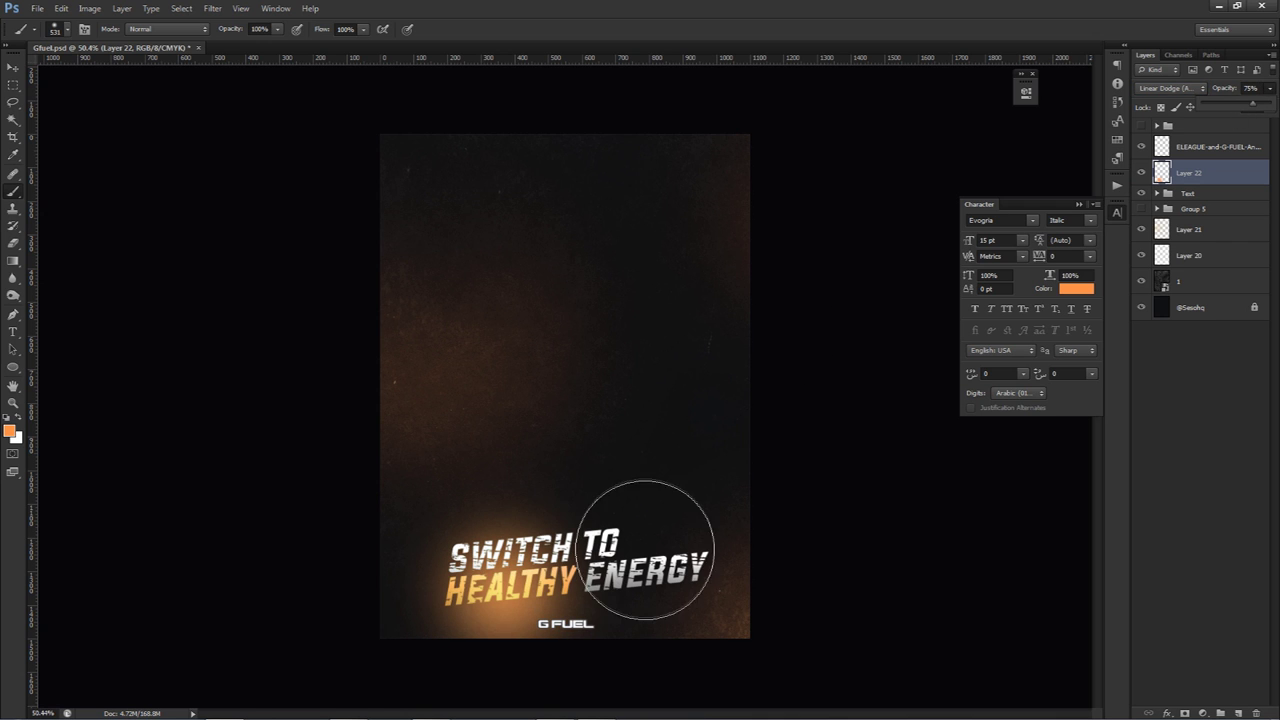
Dab a smaller orange glow with a brush of about 293 px beside "TO", just above "ENERGY".
right_click(642, 553, "alt")
left_click(619, 553)
left_click(619, 552)
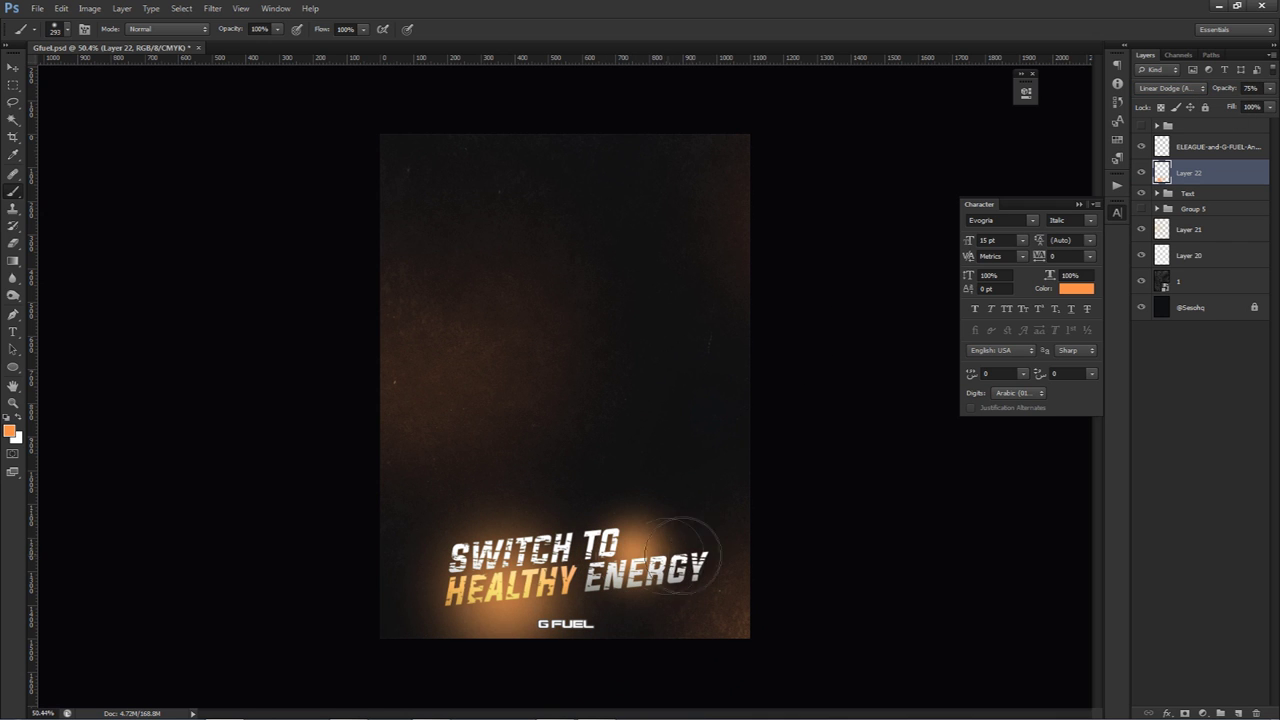
Lower the opacity of Layer 22 to 53%.
left_click(1267, 89)
left_click_drag(1257, 107, 1249, 110)
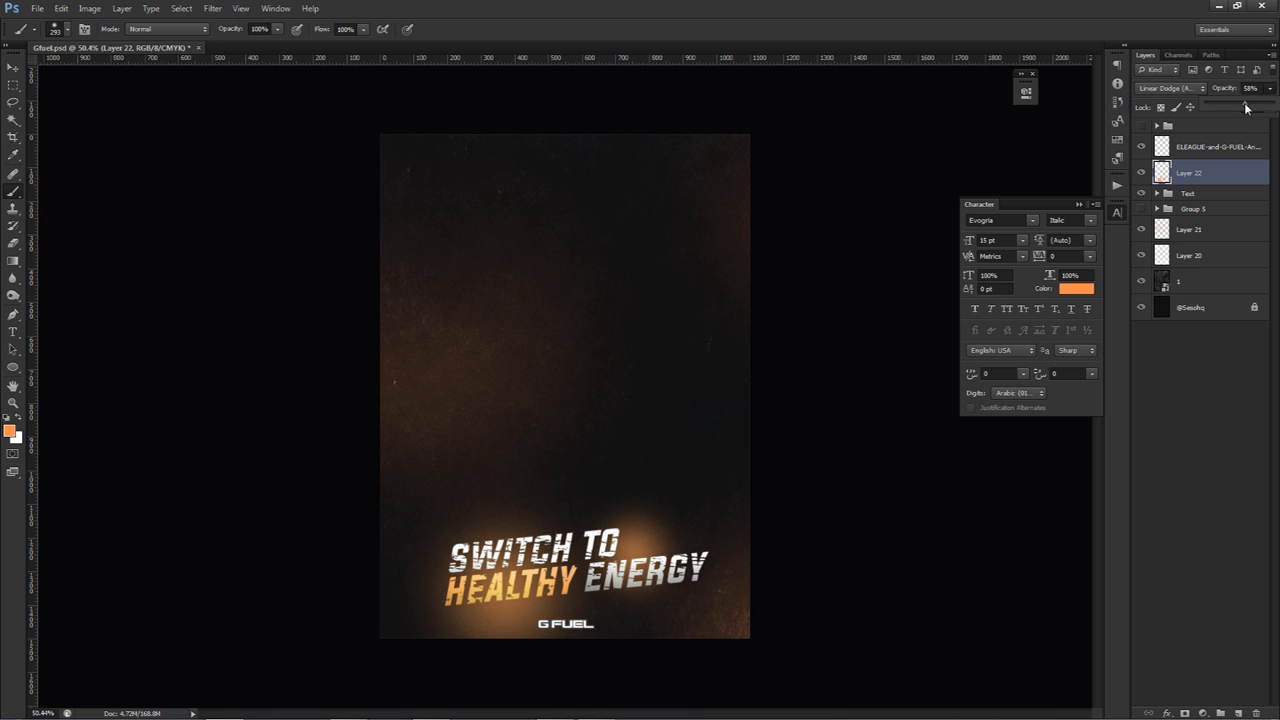
left_click(1206, 172)
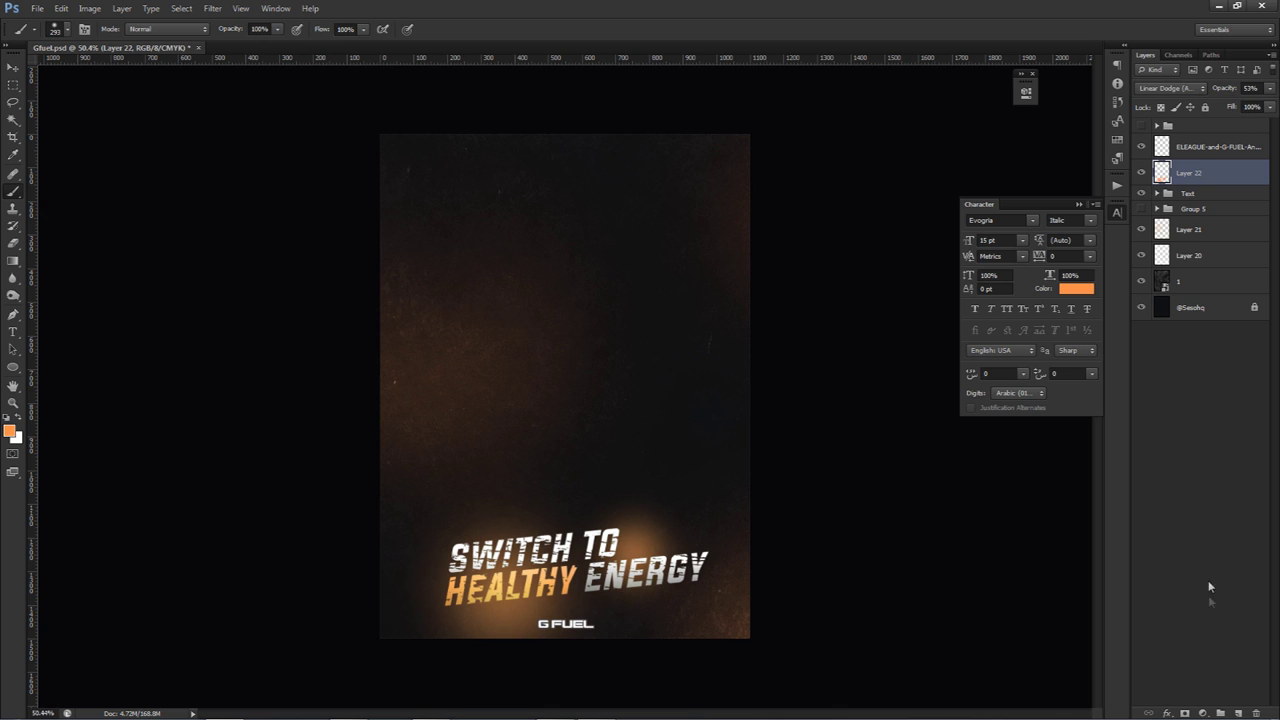
On a new layer, paint several soft white streaks of about 47 px sweeping from "HEALTHY" down to the poster's lower-left corner.
left_click(1237, 711)
key("p")
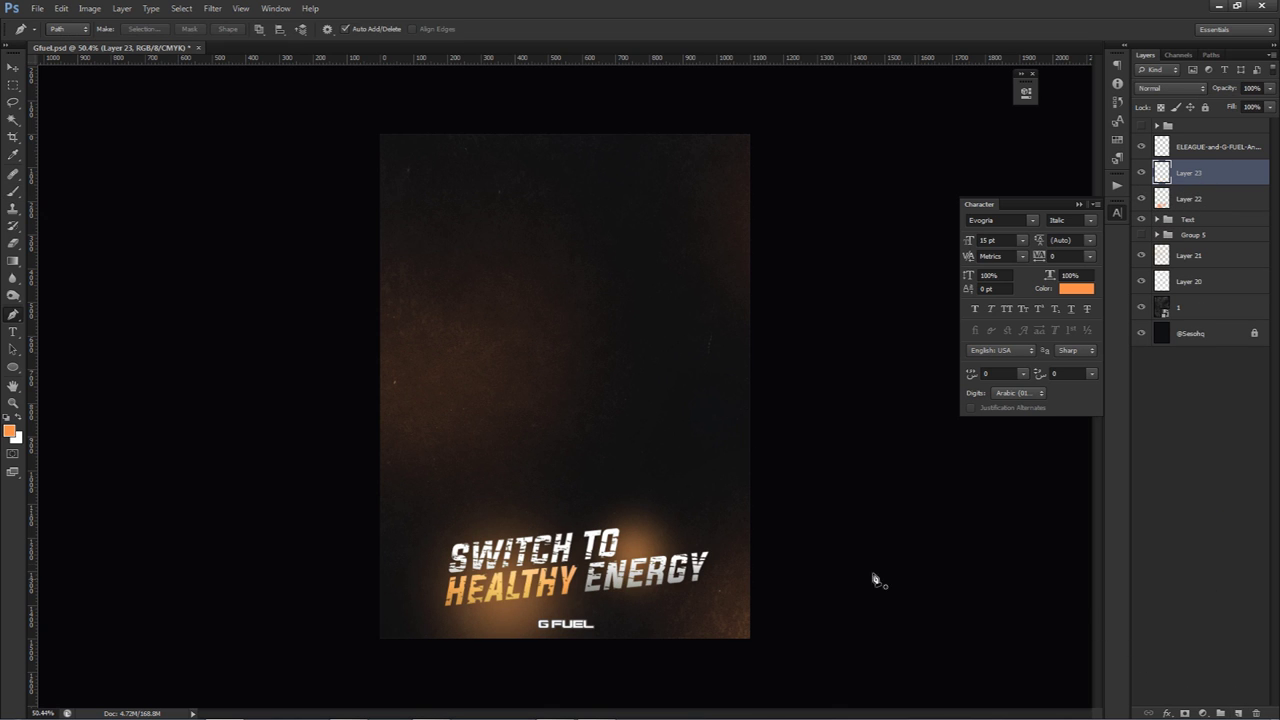
key("b")
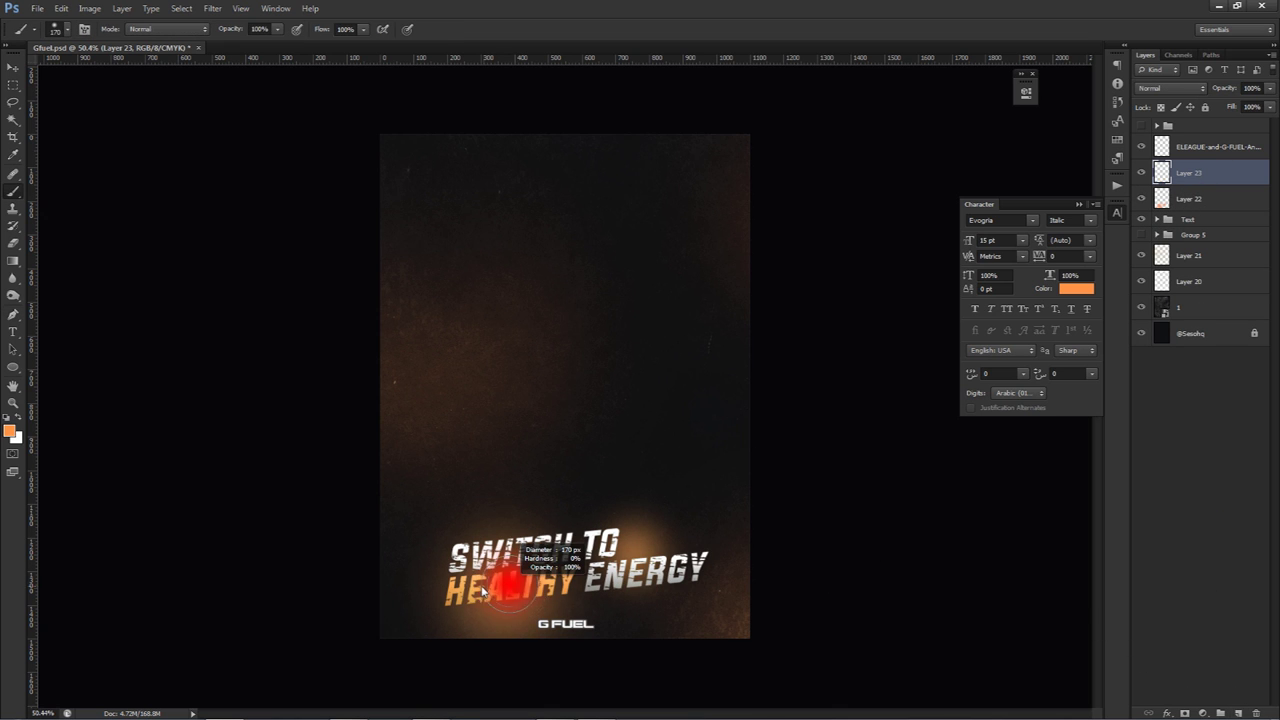
key("x")
left_click_drag(445, 578, 344, 615)
key("ctrl+z")
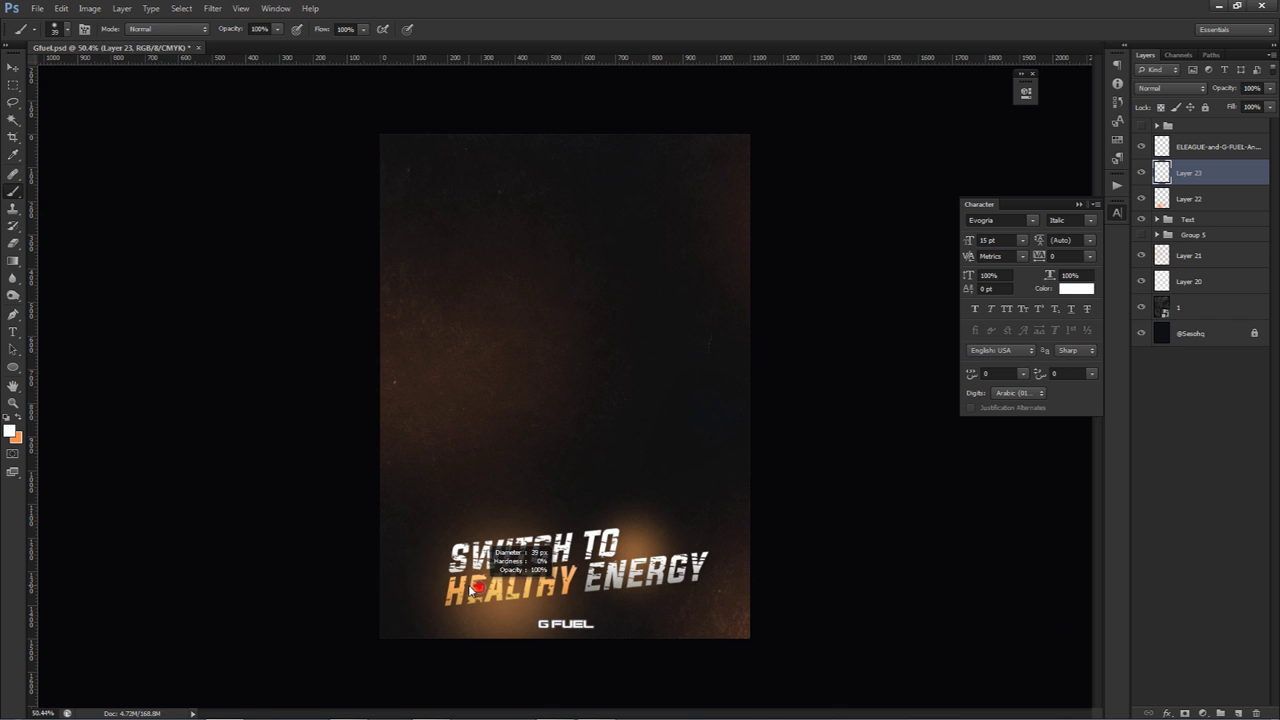
mouse_move(456, 584)
left_mouse_down()
mouse_move(354, 616)
mouse_move(375, 631)
left_mouse_up()
left_click_drag(523, 594, 388, 644)
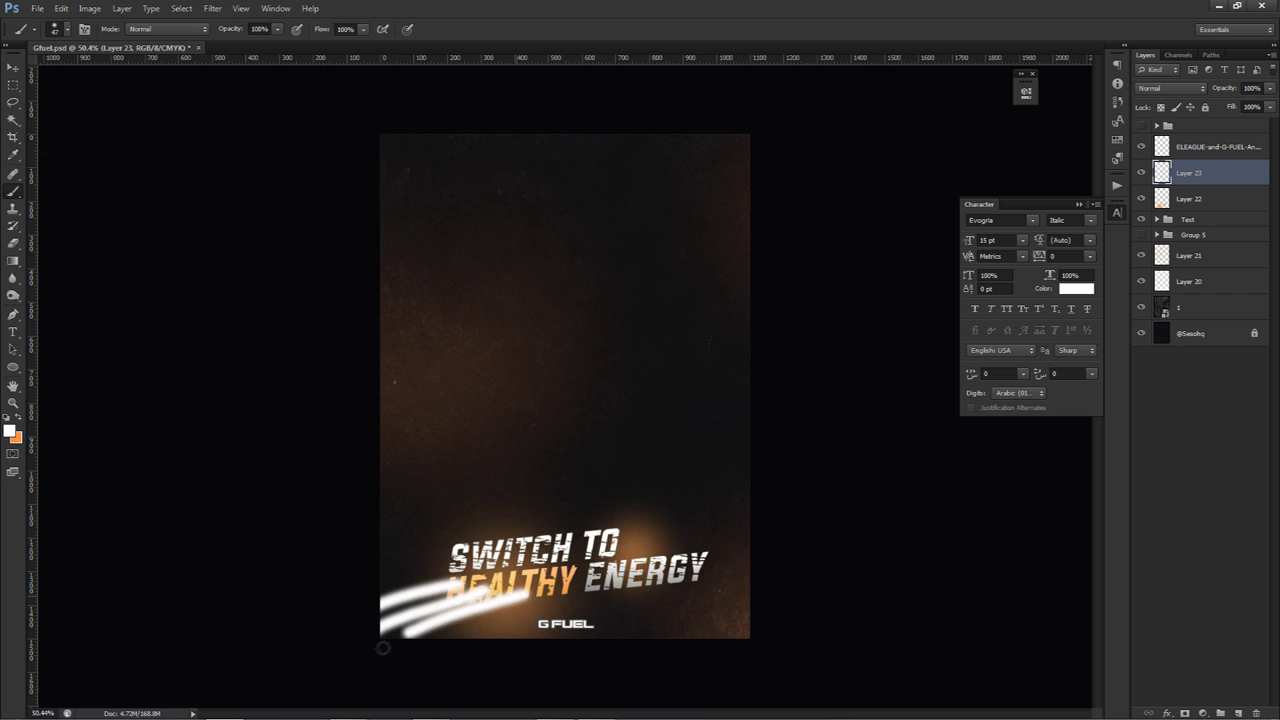
left_click_drag(572, 584, 366, 649)
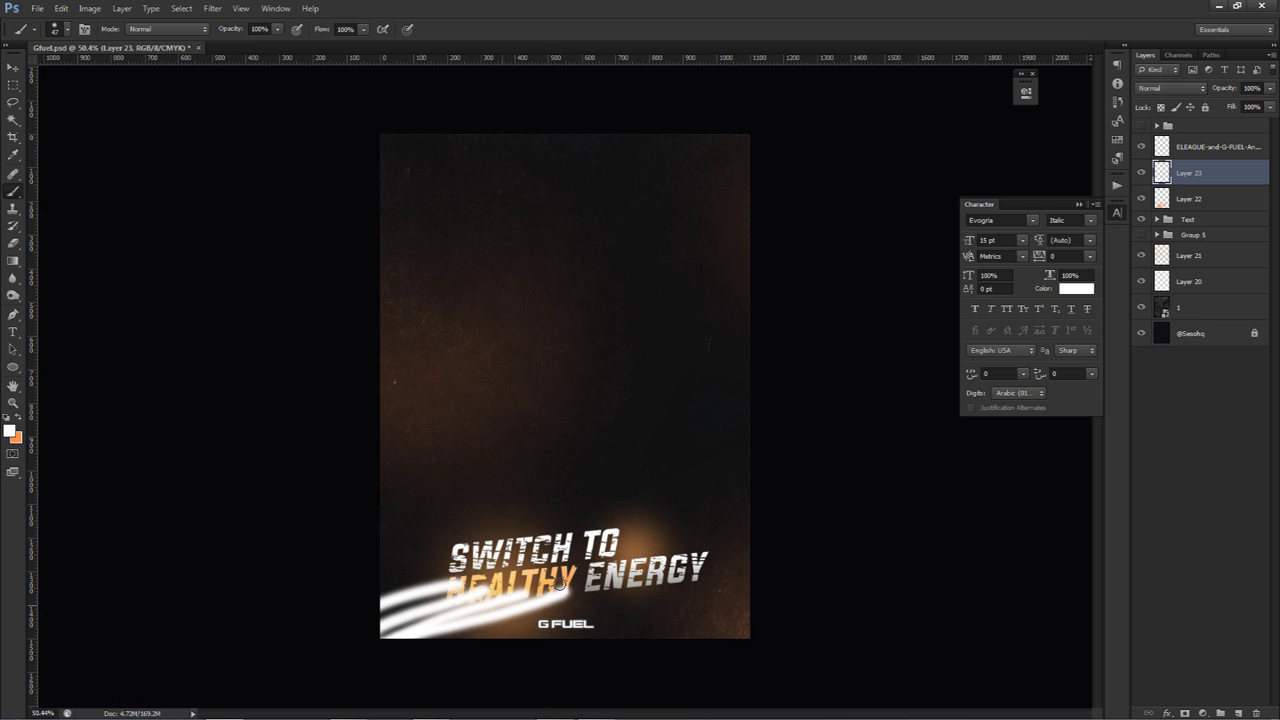
Apply a 25 px Gaussian Blur to the white streaks and set Layer 23 to Overlay blending.
left_click(208, 8)
mouse_move(290, 142)
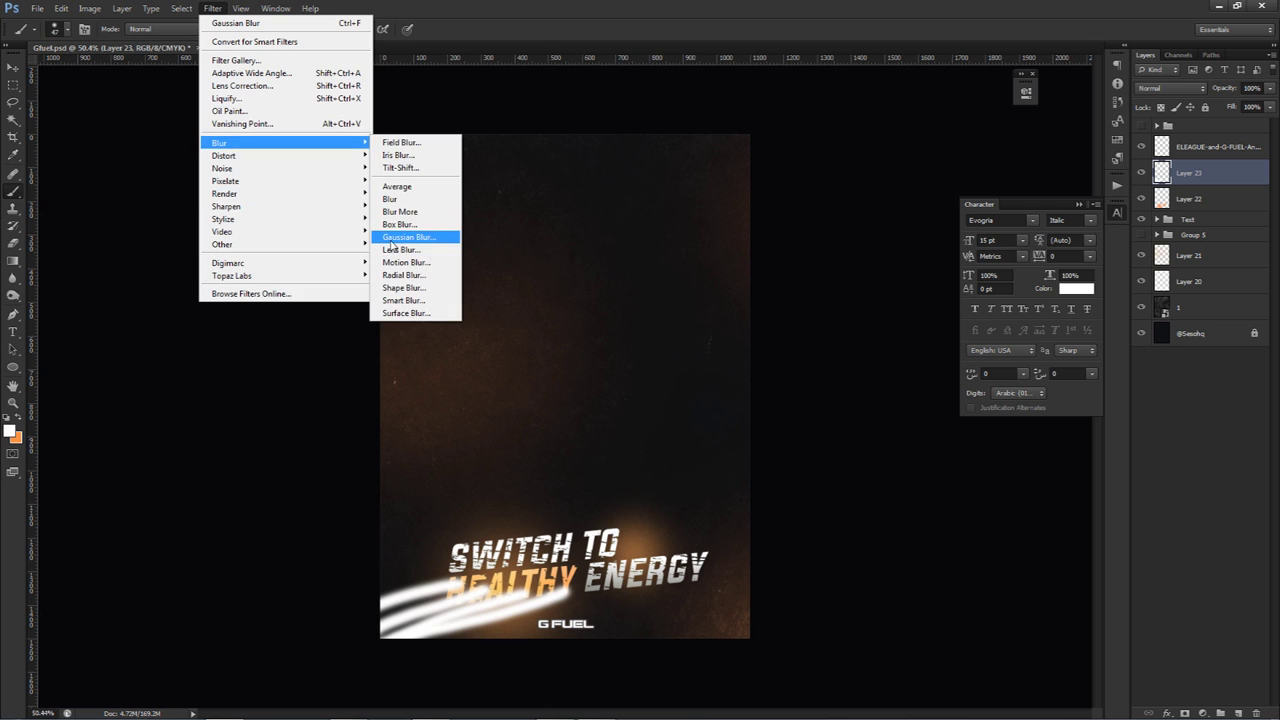
left_click(390, 240)
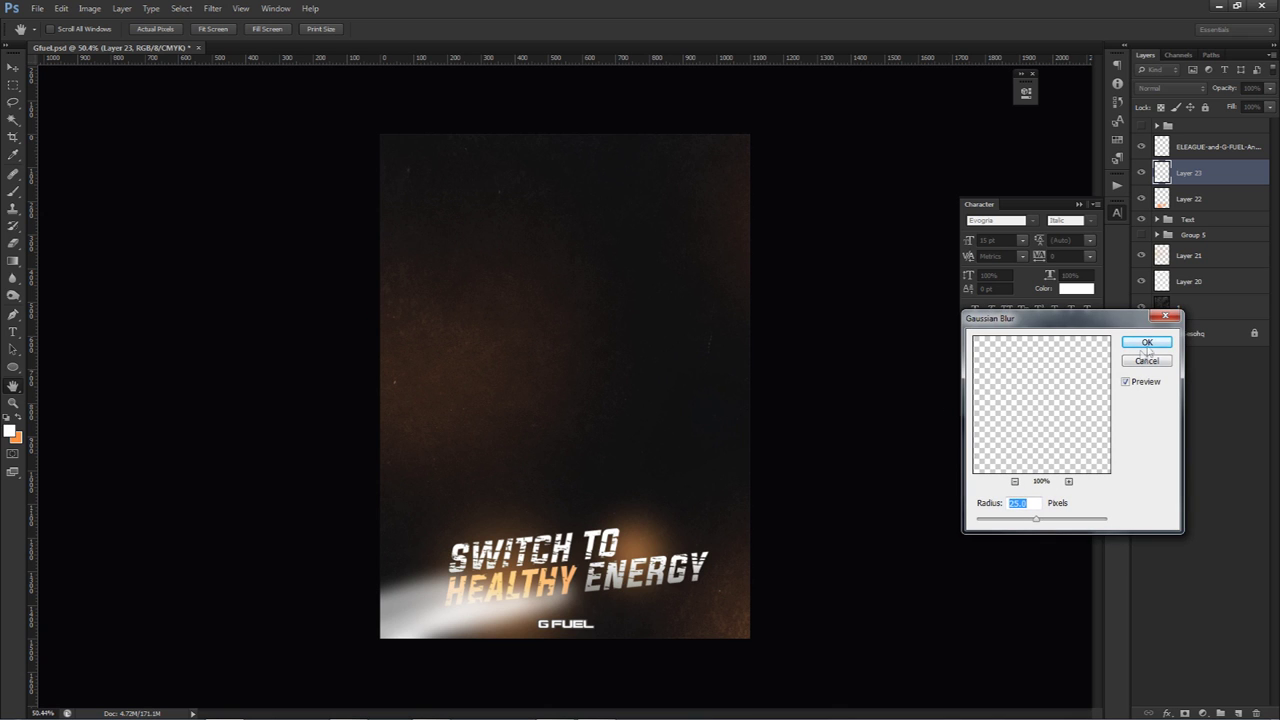
left_click(1146, 345)
left_click(1170, 88)
left_click(1155, 258)
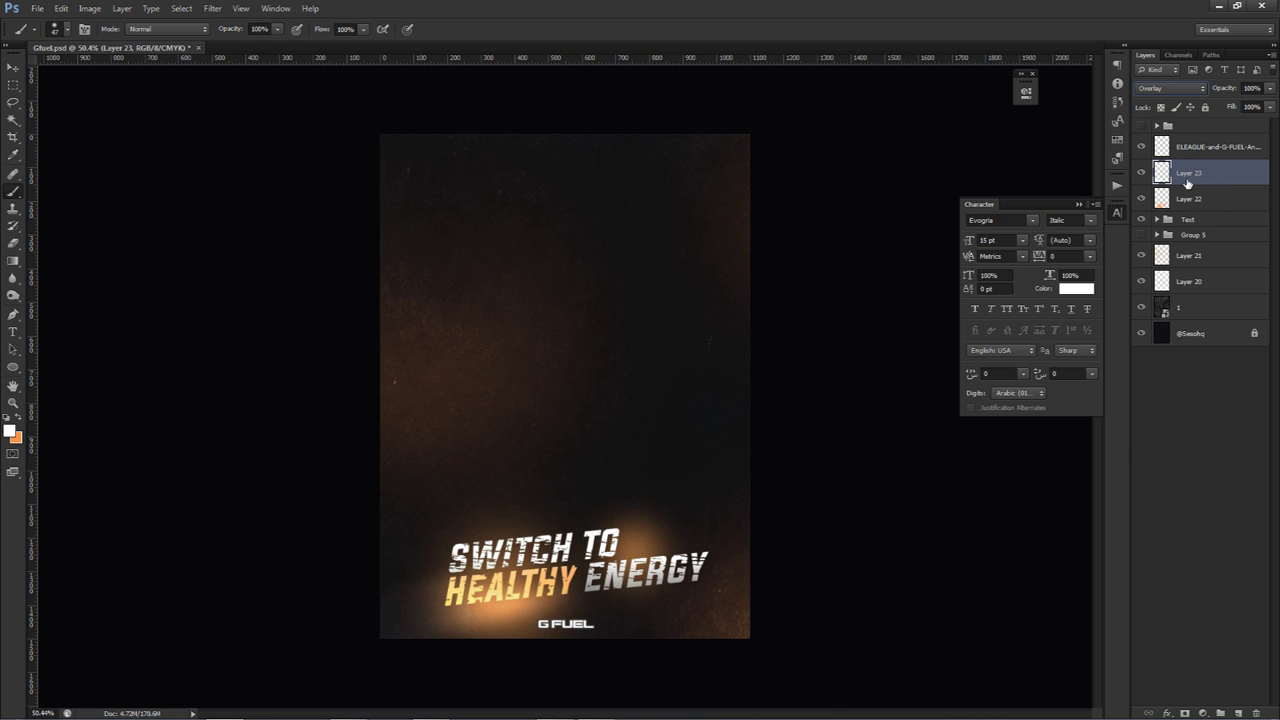
left_click(1143, 218)
left_click(1143, 218)
right_click(486, 563, "alt")
left_click_drag(494, 546, 436, 556)
key("ctrl+z")
key("e")
right_click(588, 572)
left_click(576, 557)
right_click(508, 551, "alt")
right_click(442, 556, "alt")
right_click(501, 607, "alt")
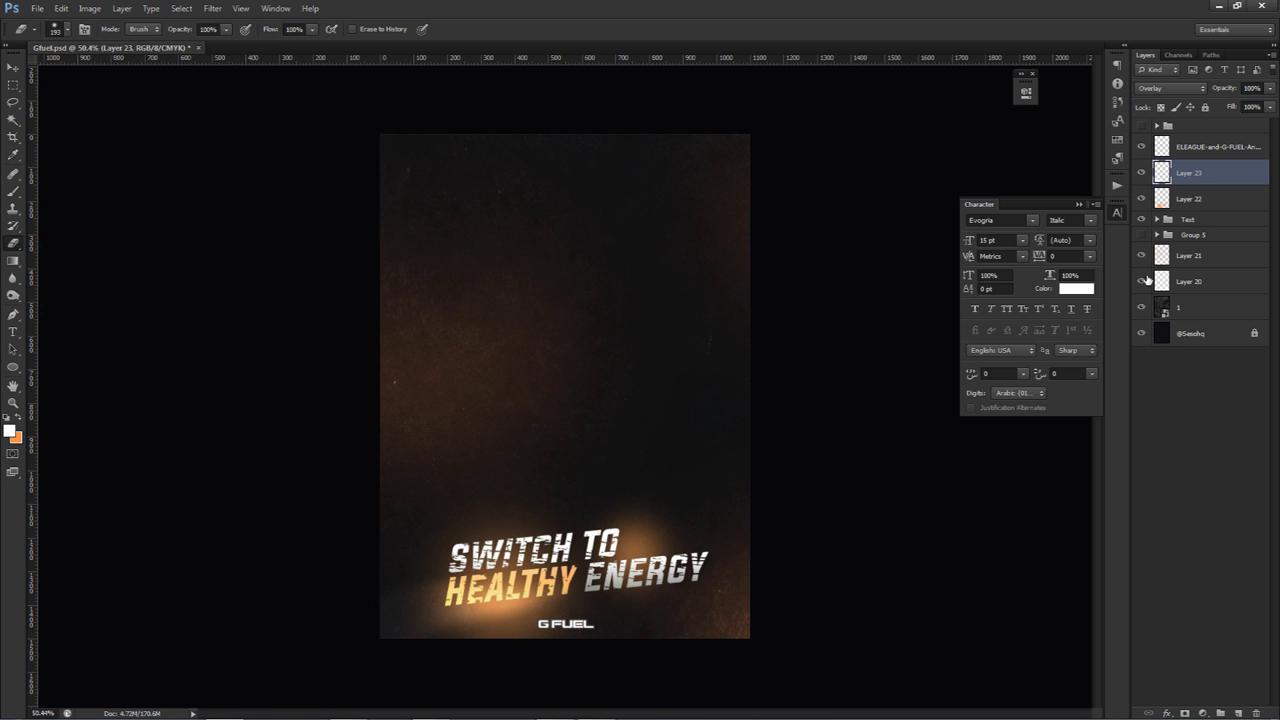
On a new layer above Layer 23, stamp the scratched-lines brush at about 2327 px in orange across the slogan.
left_click(1240, 713)
key("b")
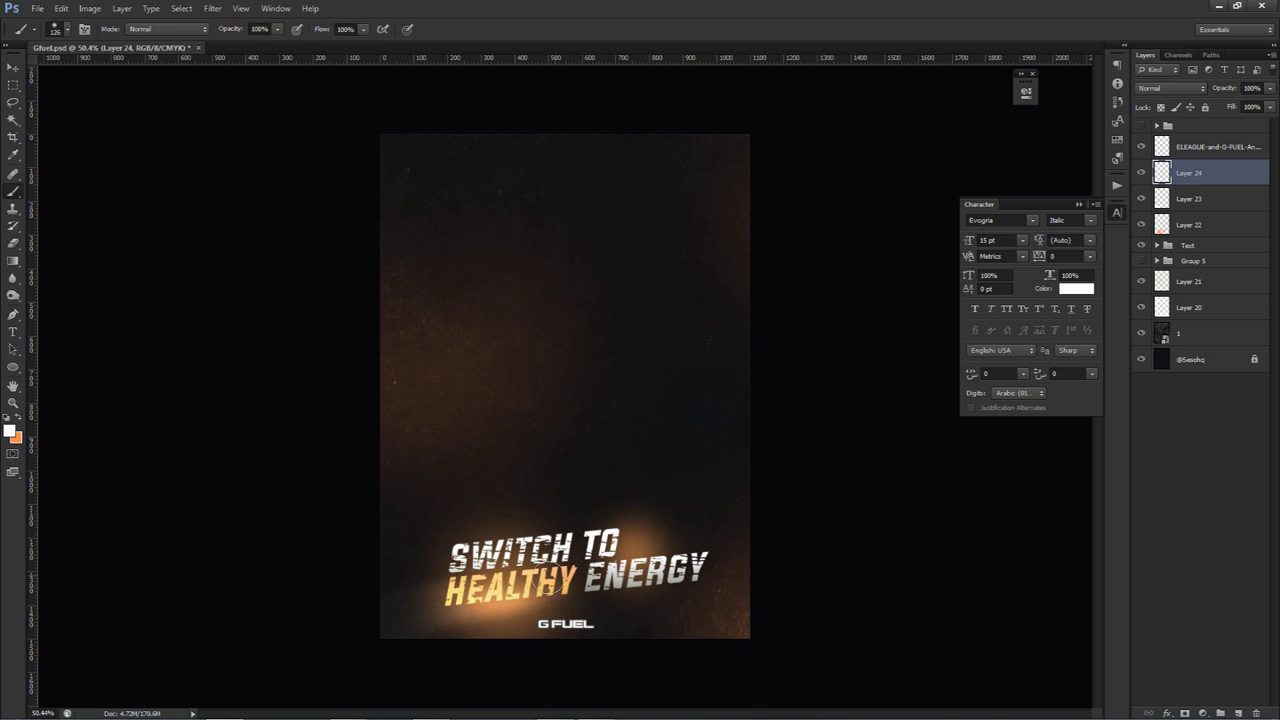
right_click(545, 590)
left_click(734, 516)
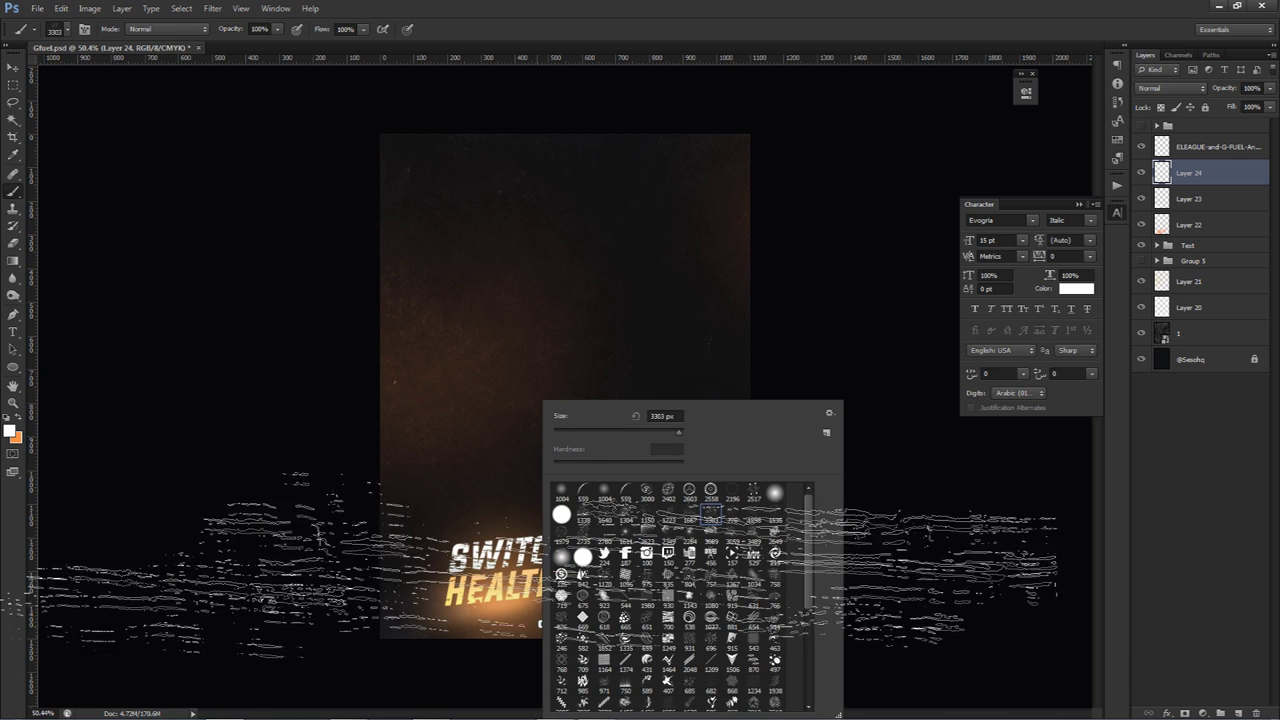
key("Return")
left_click(505, 565)
left_click(513, 568)
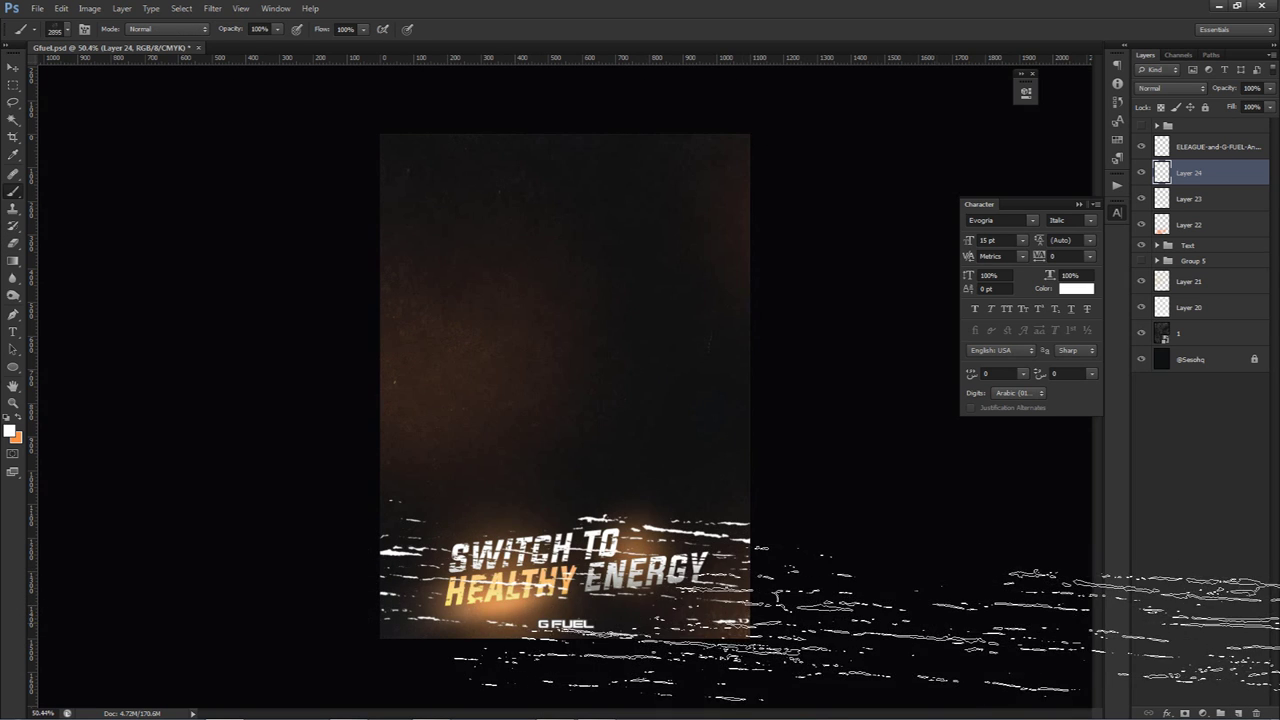
key("ctrl+z")
mouse_move(510, 581)
left_mouse_down()
mouse_move(415, 582)
mouse_move(45, 430)
left_mouse_up()
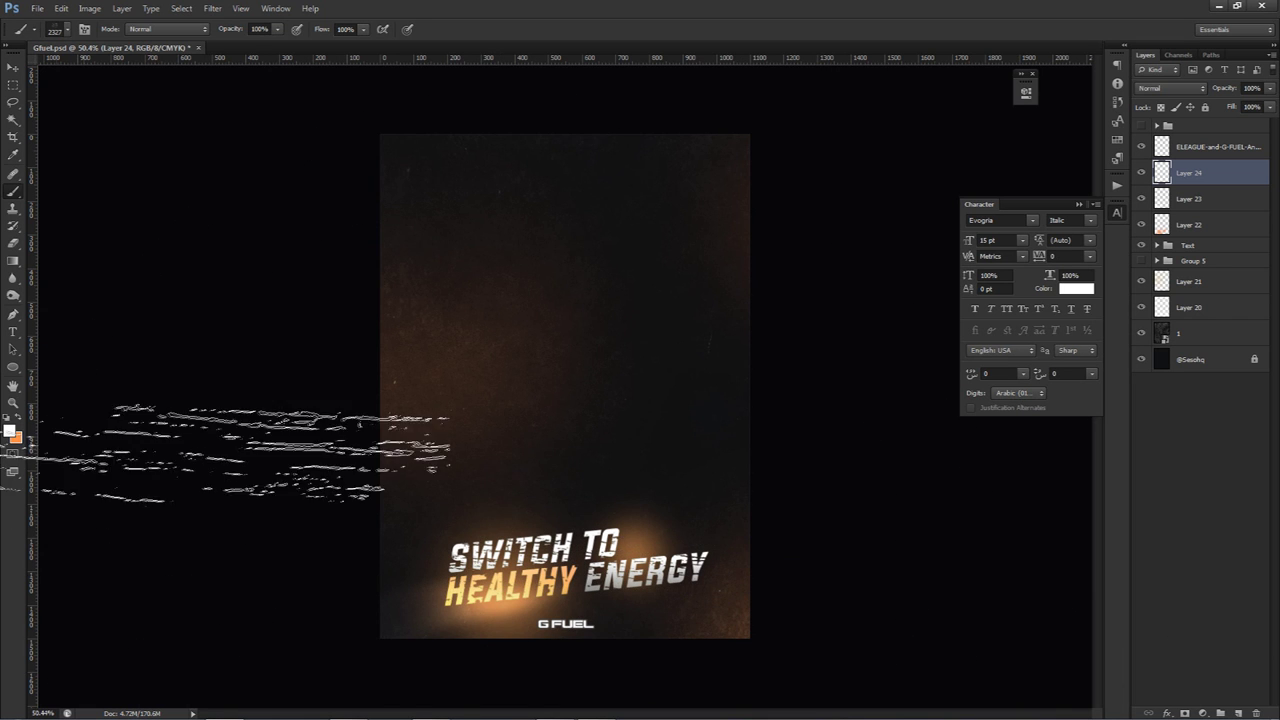
left_click(16, 419)
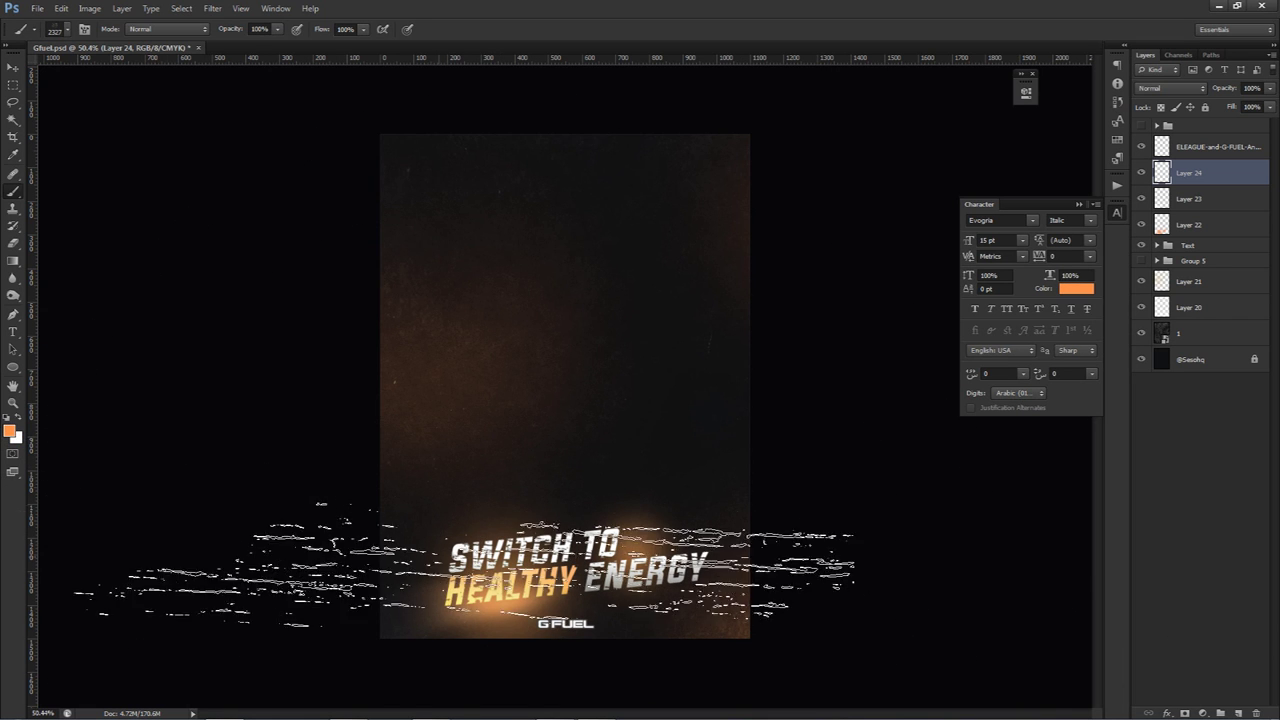
left_click(540, 575)
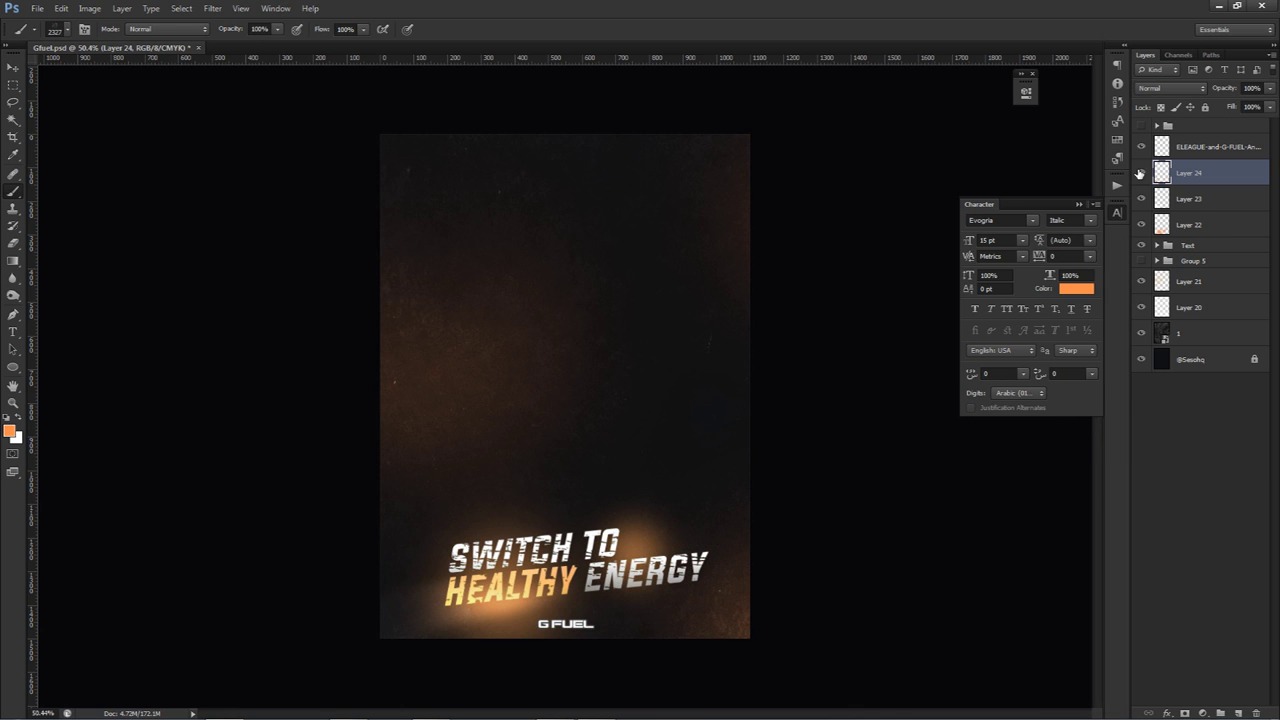
Apply Motion Blur to the orange scratches with an angle of 9° and a distance of 781 pixels.
left_click(212, 8)
mouse_move(225, 144)
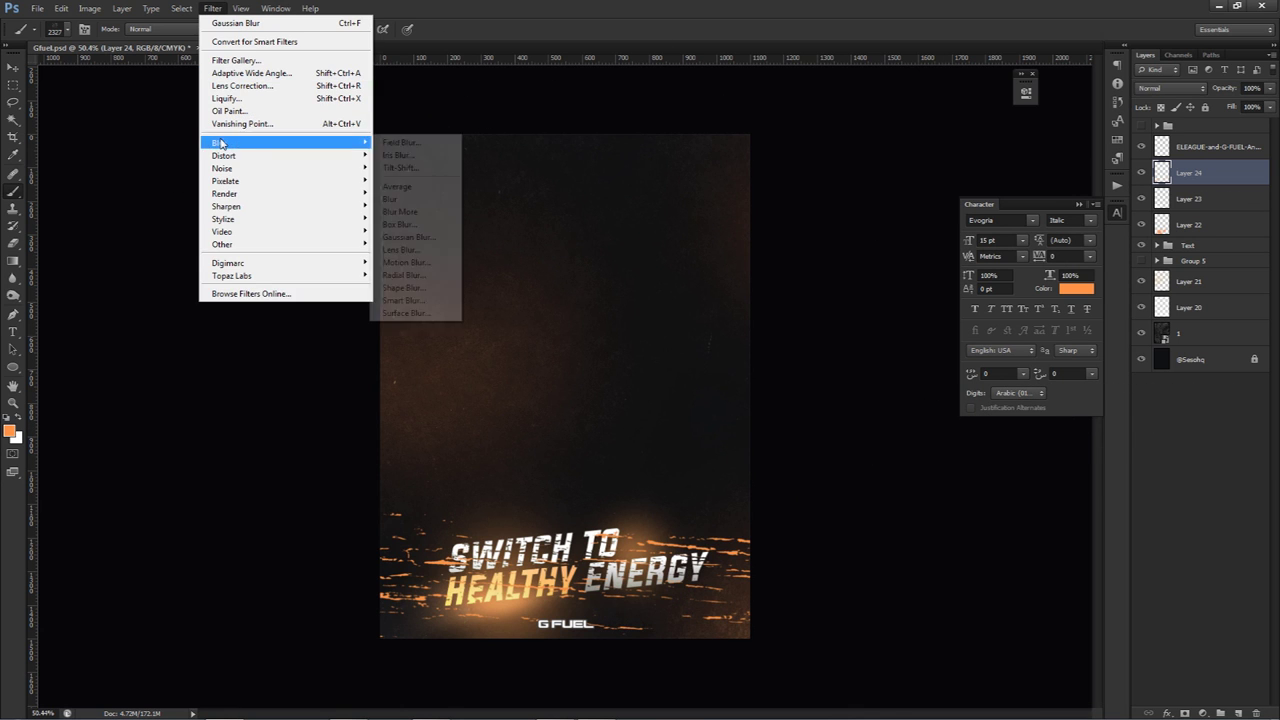
left_click(415, 250)
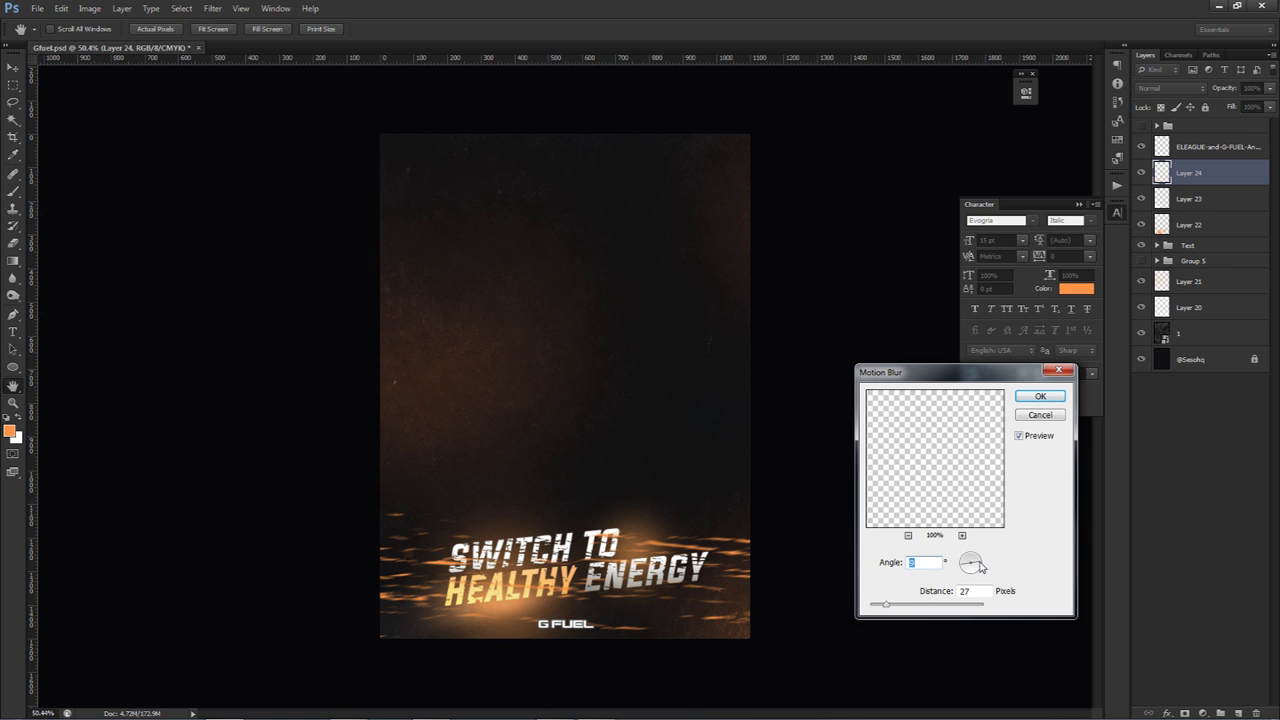
left_click_drag(896, 607, 994, 607)
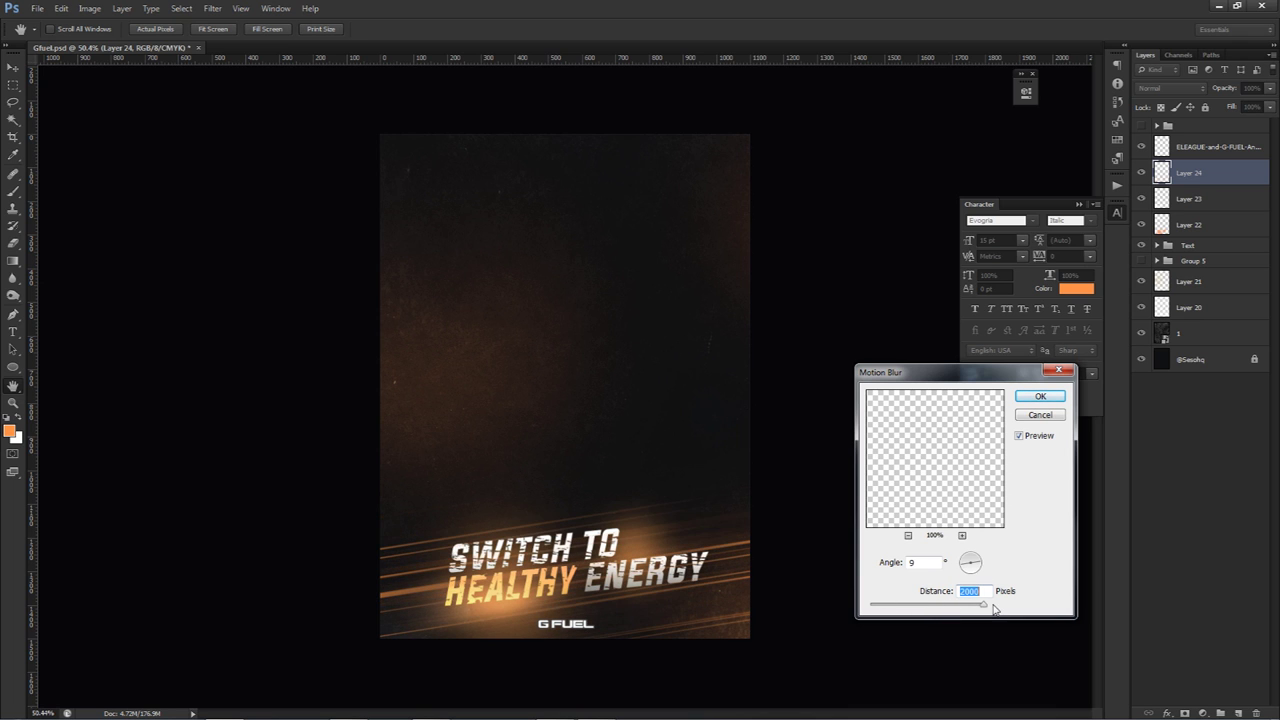
left_click(958, 608)
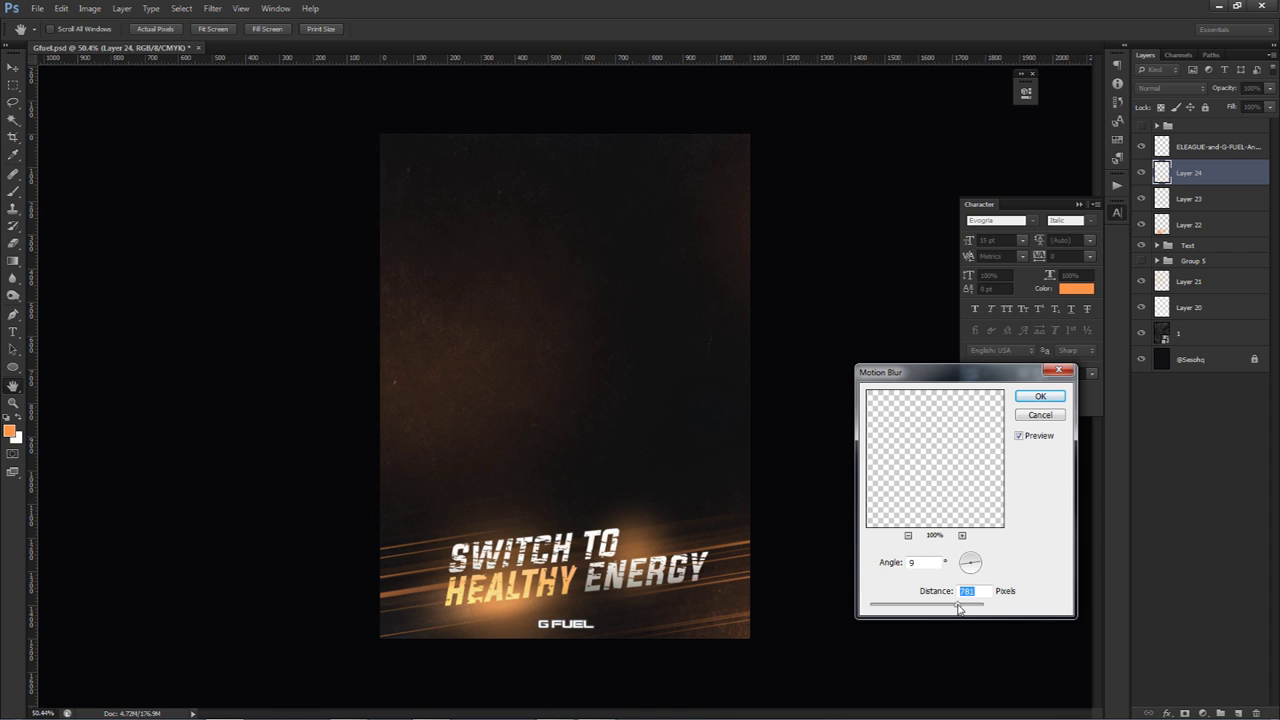
left_click(1040, 396)
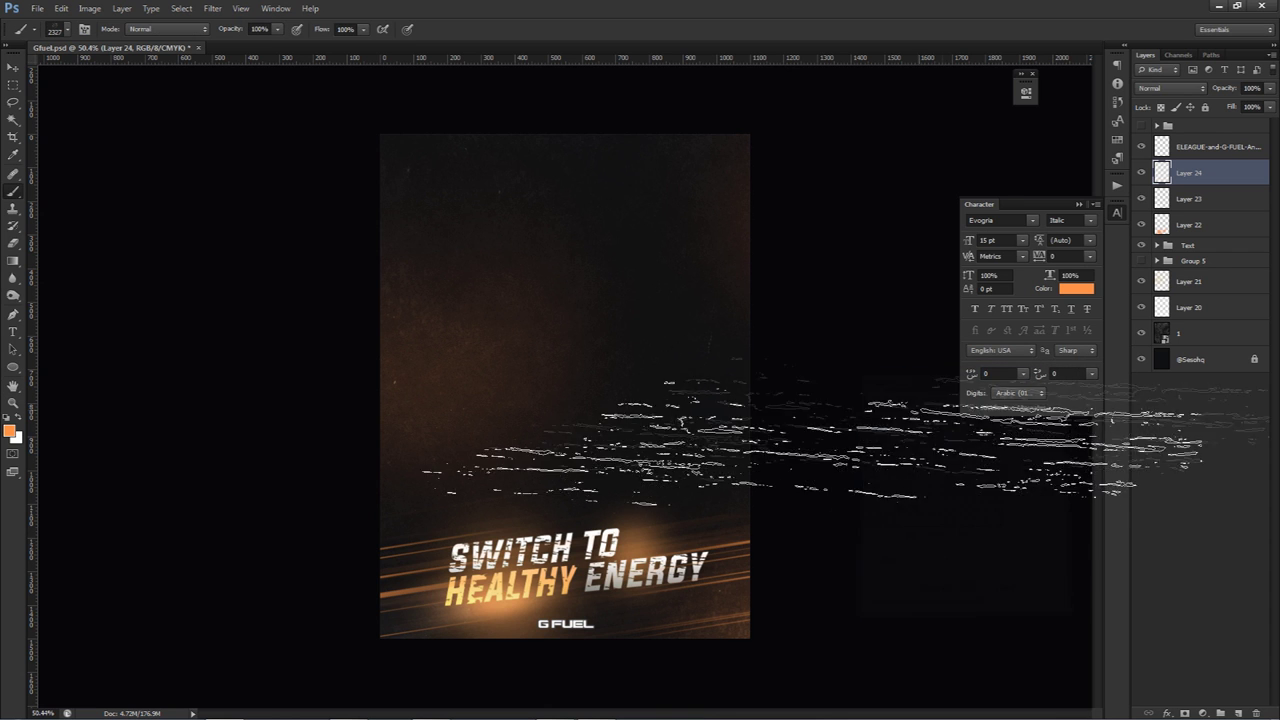
Erase the orange streaks right of the slogan and fade those at the left edge with a soft eraser of about 623 px.
key("e")
right_click(686, 445)
left_click_drag(606, 451, 718, 462)
left_click(779, 600)
left_click_drag(780, 600, 829, 614)
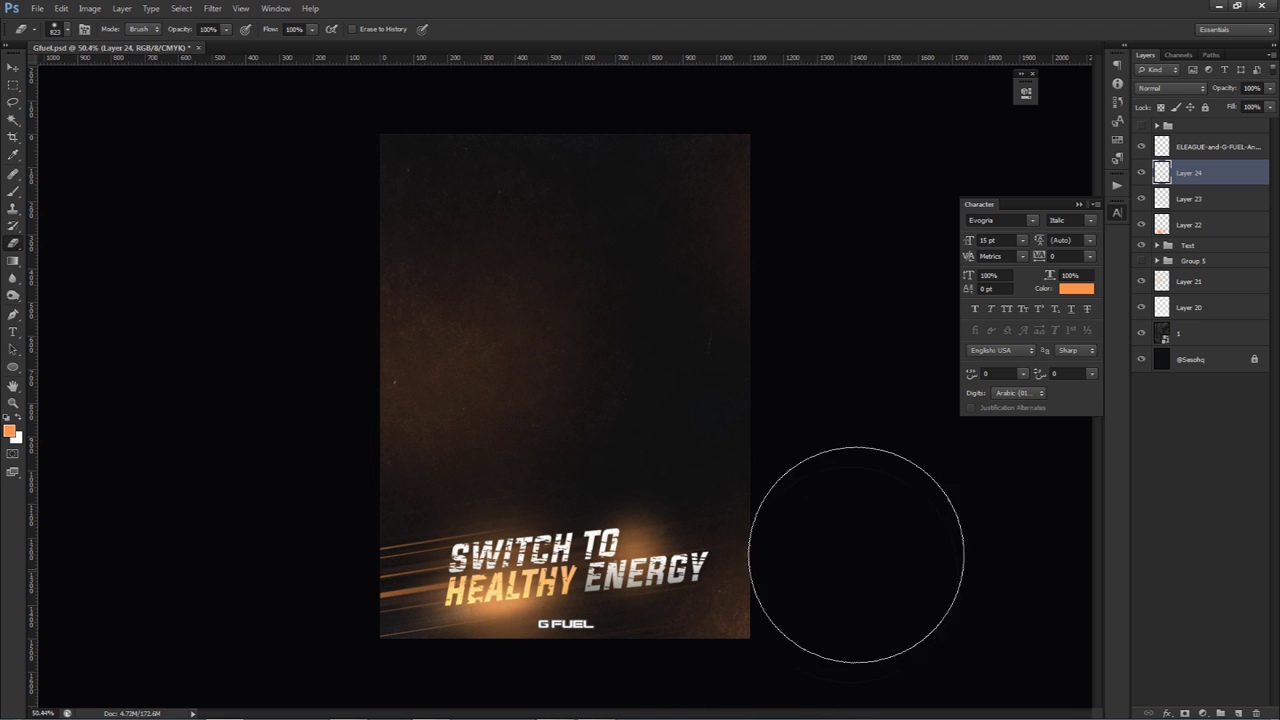
mouse_move(377, 377)
left_mouse_down()
mouse_move(431, 429)
mouse_move(457, 426)
mouse_move(342, 427)
left_mouse_up()
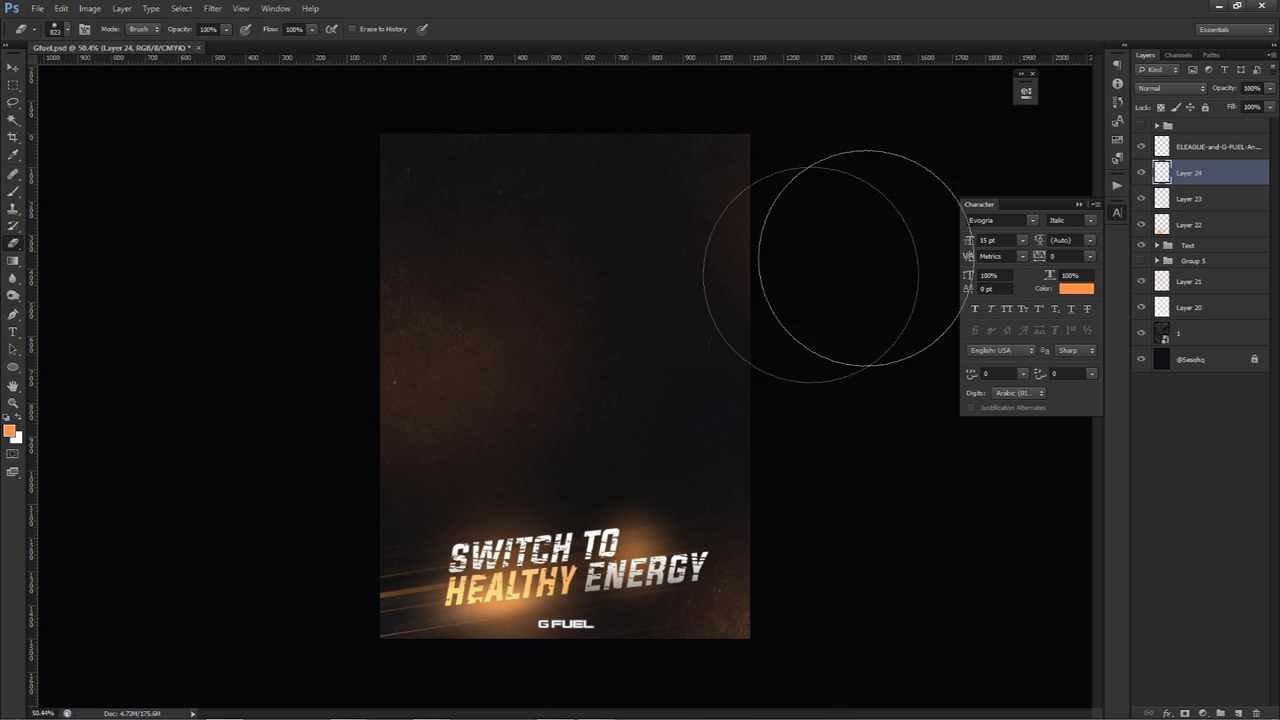
Compare the design with the finished reference group and add a new layer above the G FUEL logo layer.
left_click(1141, 125)
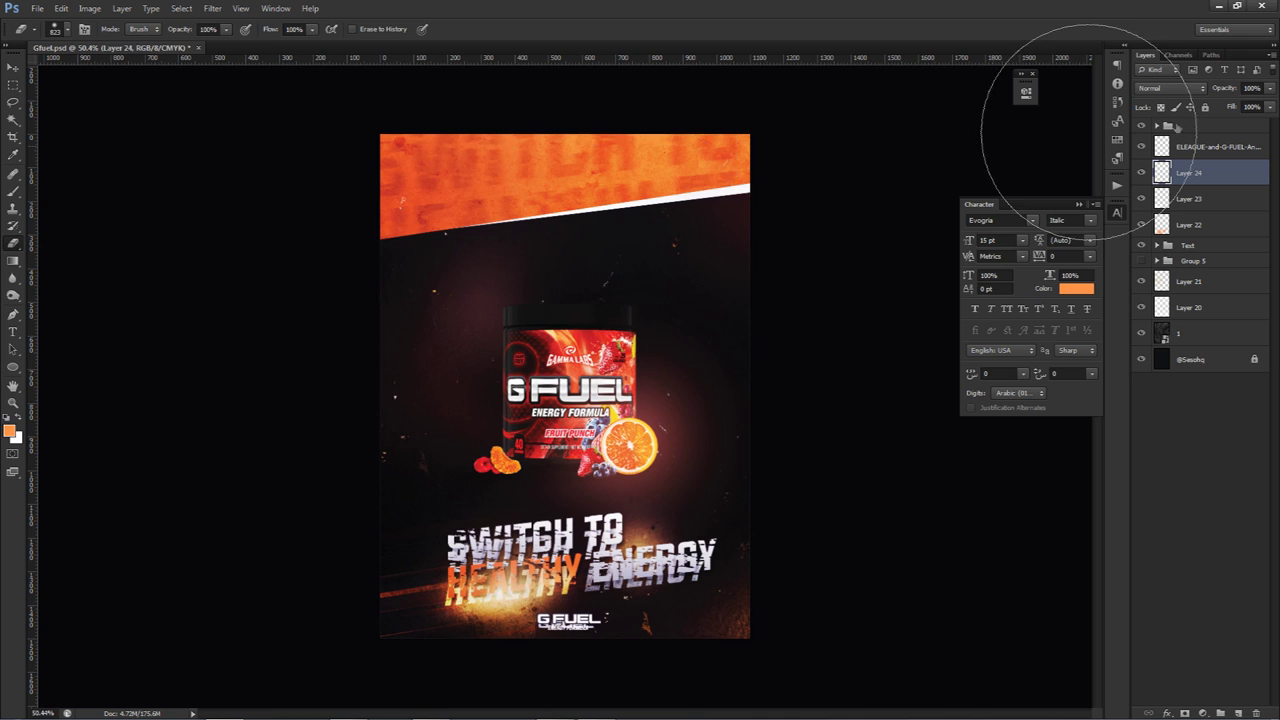
left_click(1143, 128)
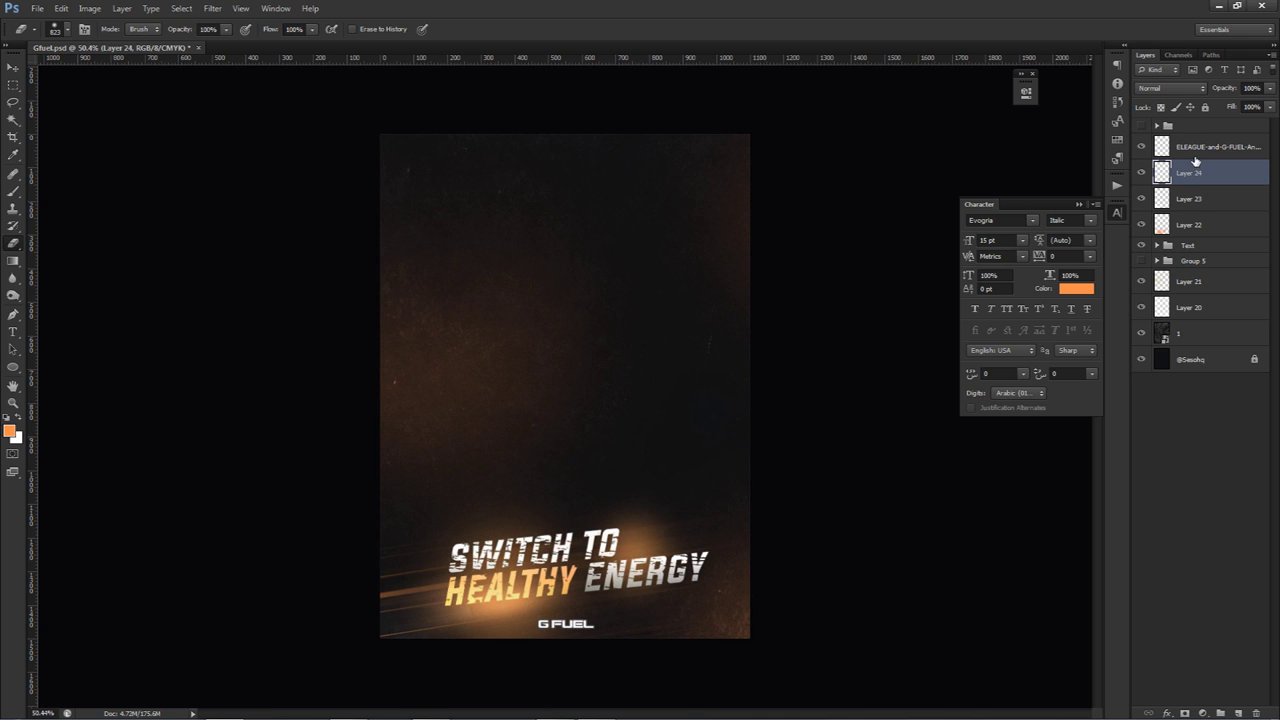
left_click(1200, 150)
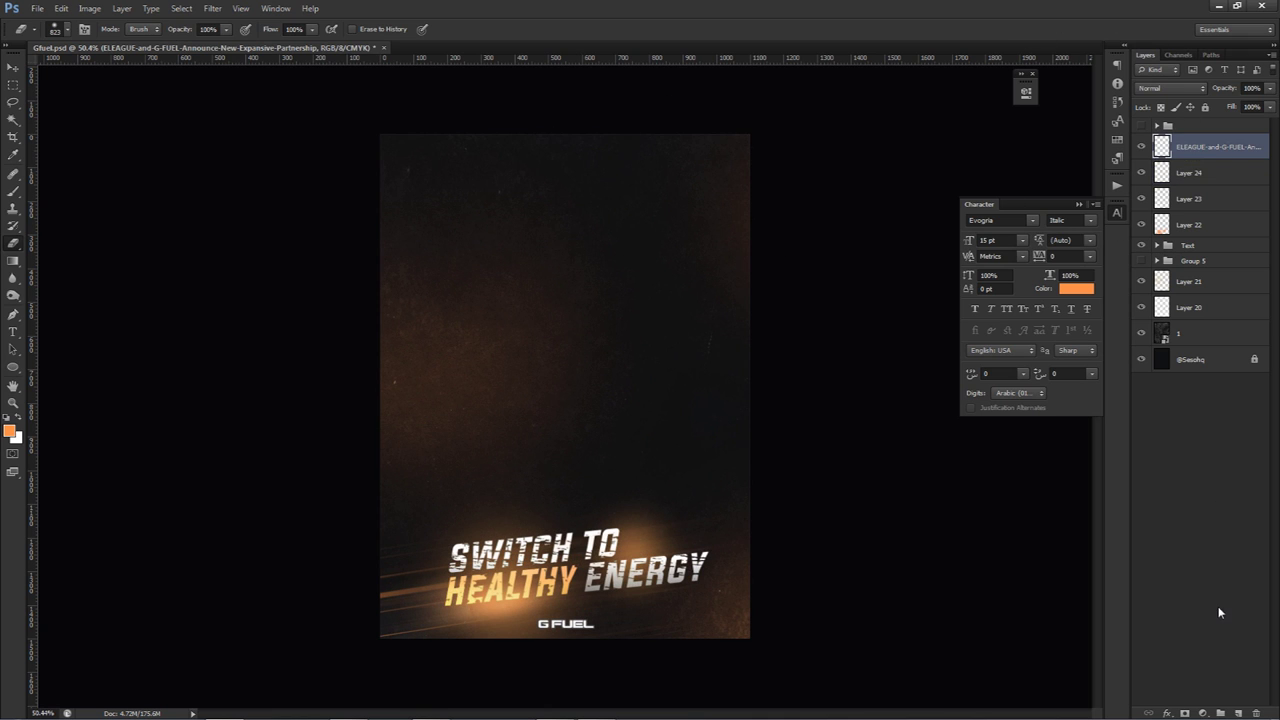
left_click(1237, 713)
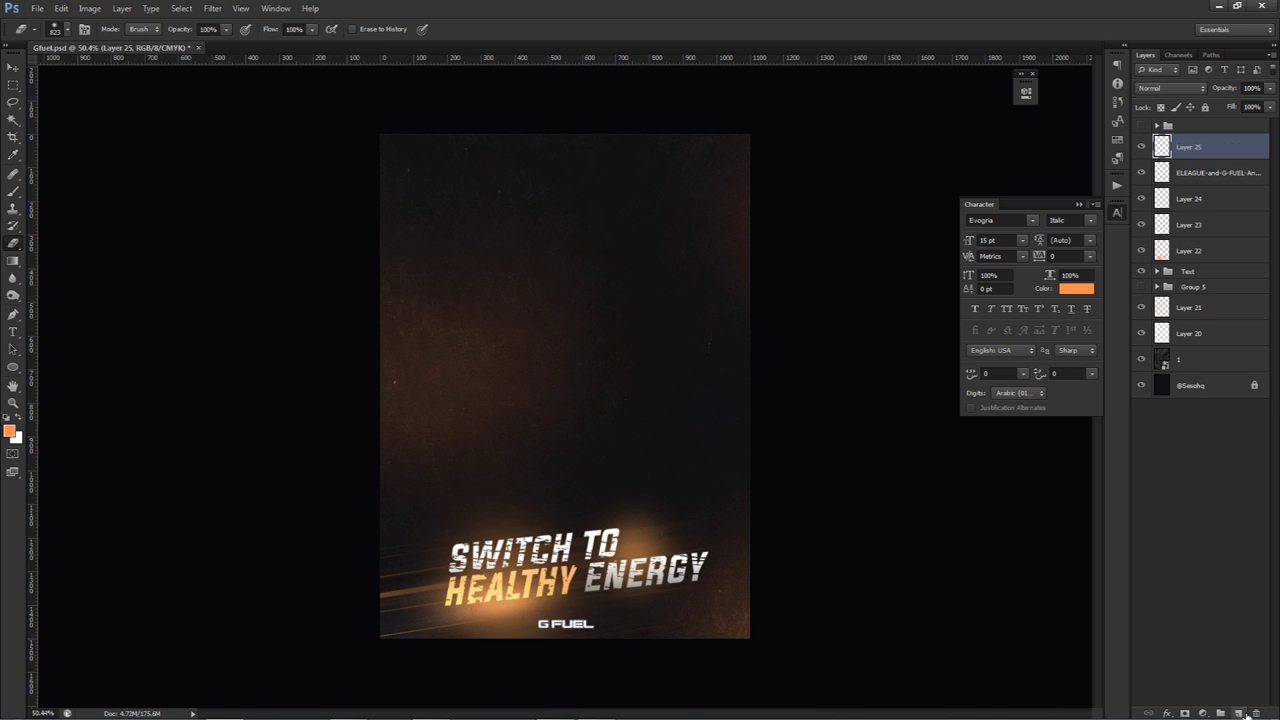
With guides shown, draw a closed Pen path around the poster's top band, its straight lower edge slanting up towards the right.
key("p")
key("ctrl+semicolon")
left_click(356, 230)
left_click(768, 176)
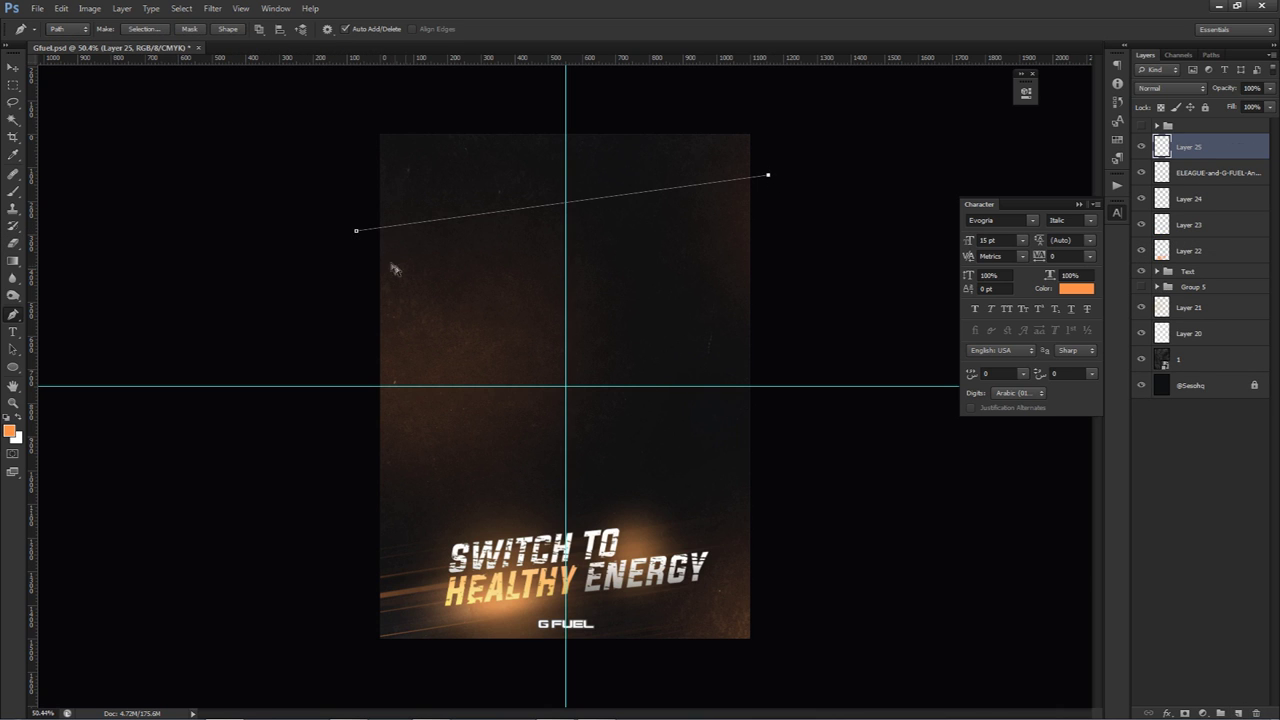
mouse_move(766, 180)
left_mouse_down()
mouse_move(779, 500)
mouse_move(778, 187)
left_mouse_up()
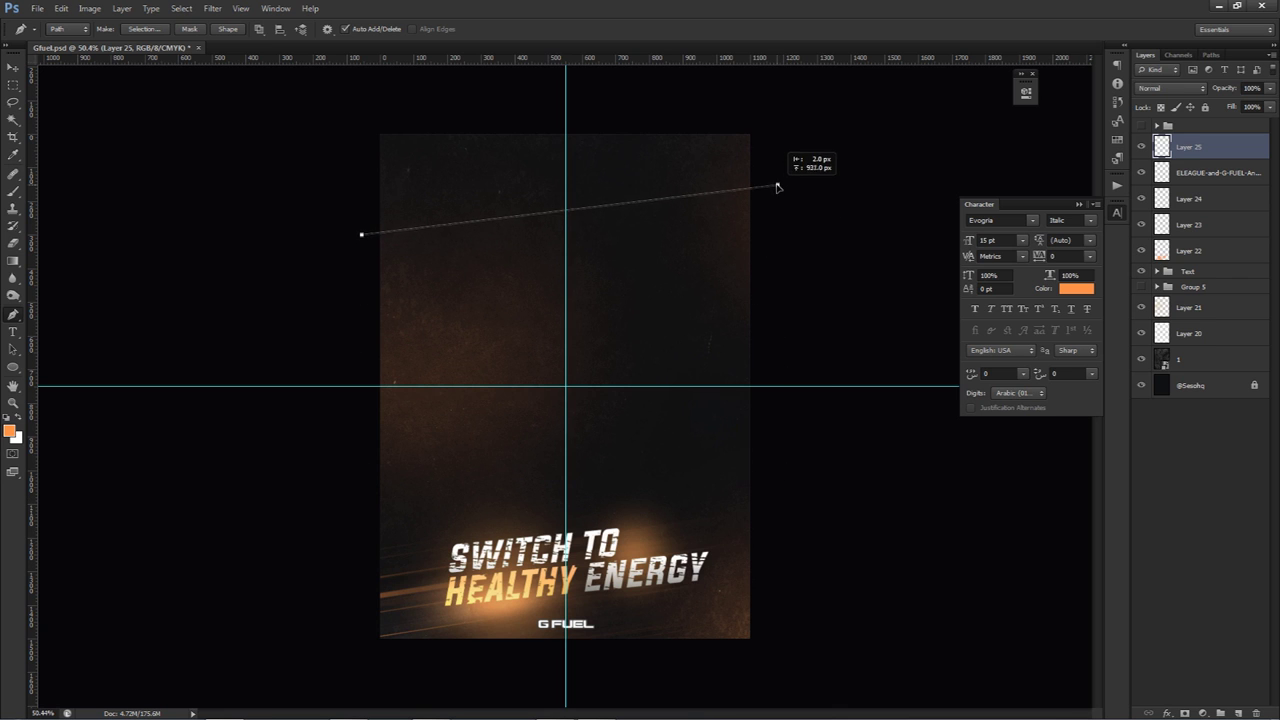
left_click(780, 114)
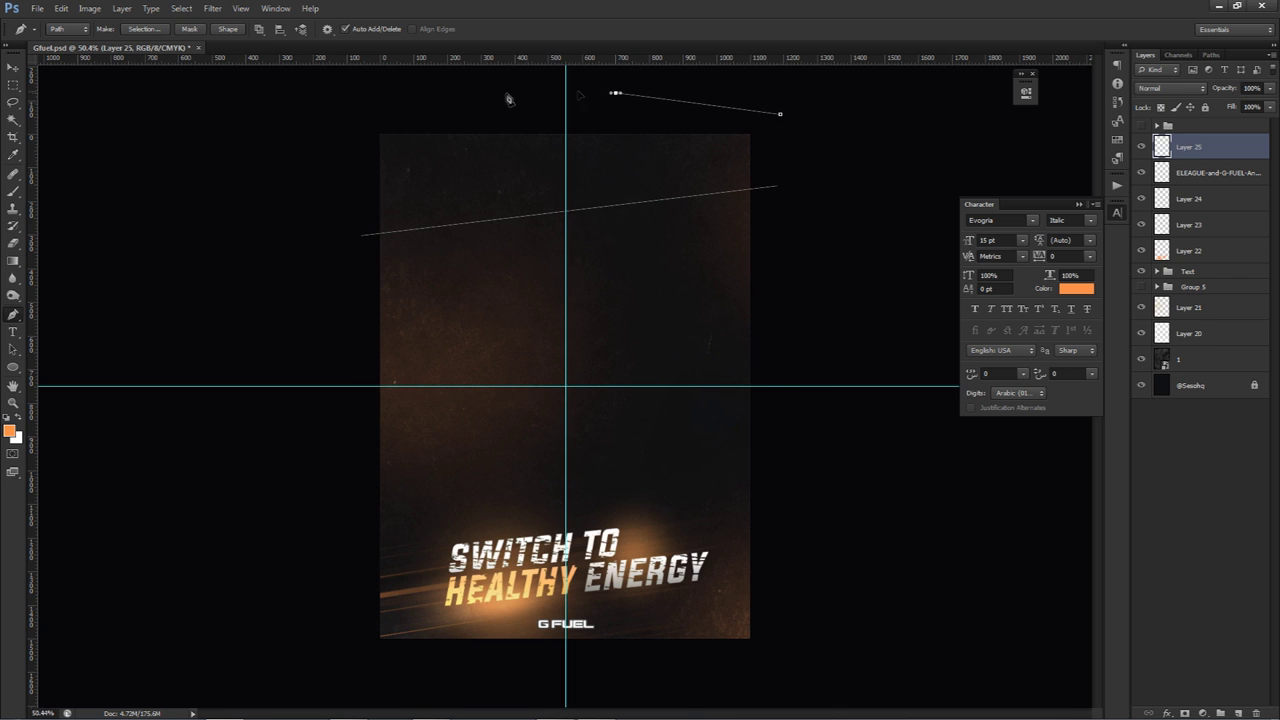
left_click(778, 186)
left_click(777, 115)
left_click_drag(674, 87, 612, 85)
left_click_drag(529, 84, 370, 94)
left_click_drag(333, 105, 305, 136)
mouse_move(294, 181)
left_mouse_down()
mouse_move(305, 215)
mouse_move(409, 235)
left_mouse_up()
Fill the path on Layer 25 with light orange ffb975 sampled from the slogan, at 100% opacity.
right_click(677, 245)
left_click(710, 326)
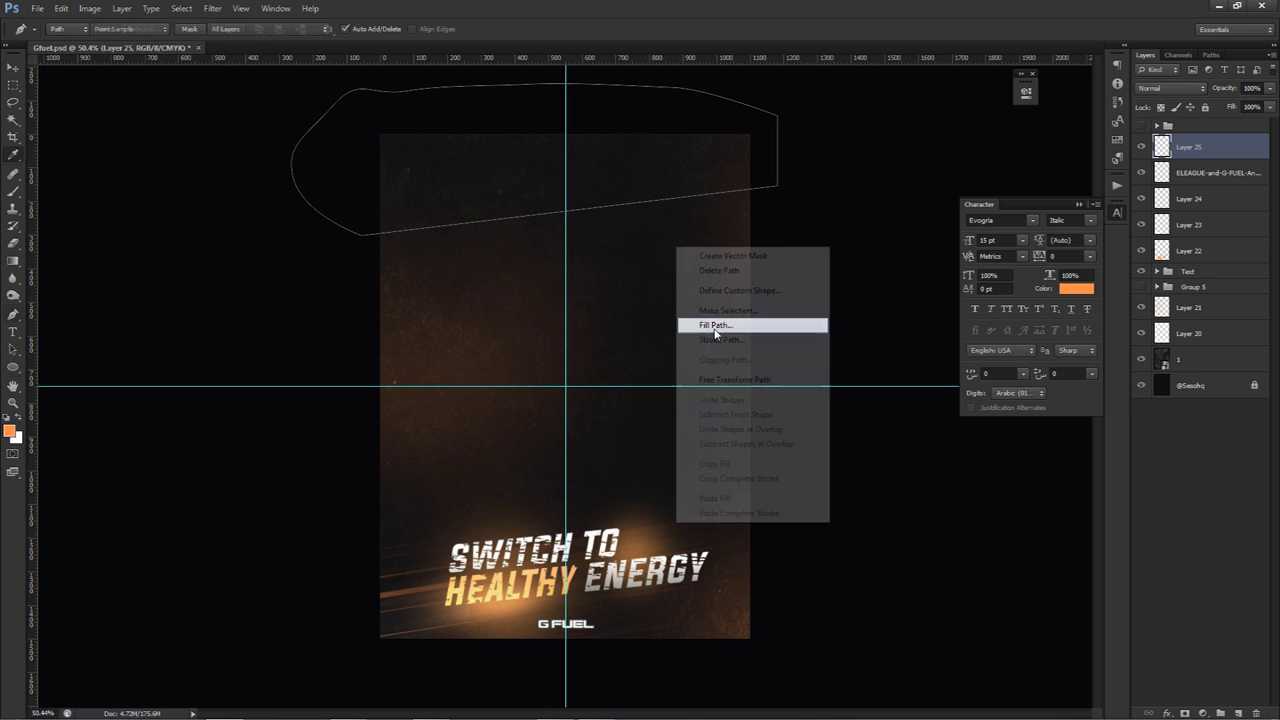
left_click(695, 290)
left_click(670, 327)
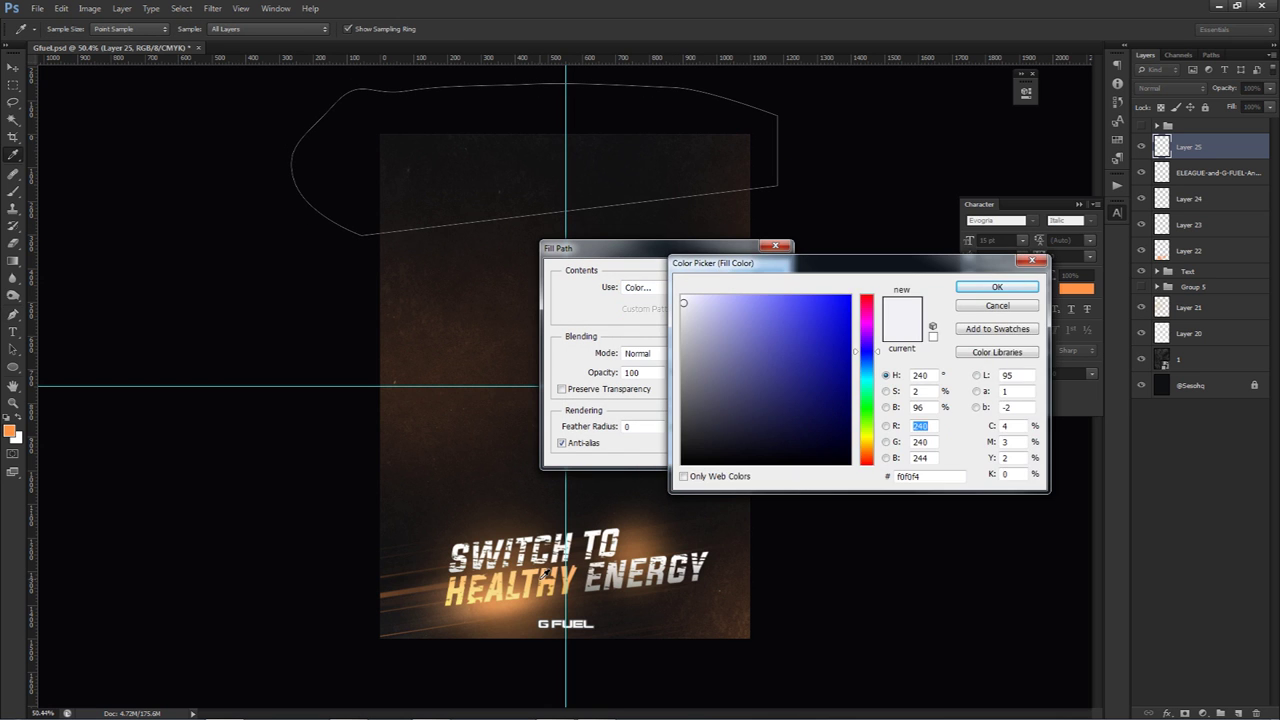
left_click(546, 576)
left_click(515, 578)
left_click(548, 576)
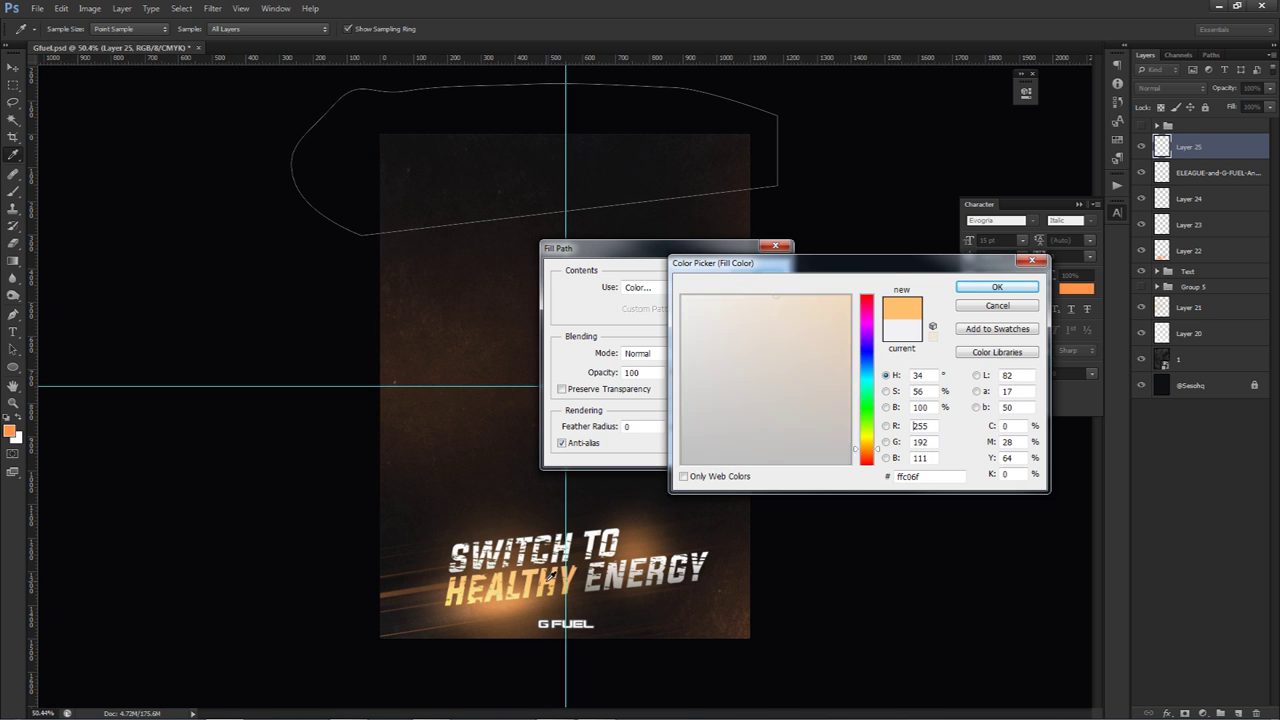
left_click(566, 568)
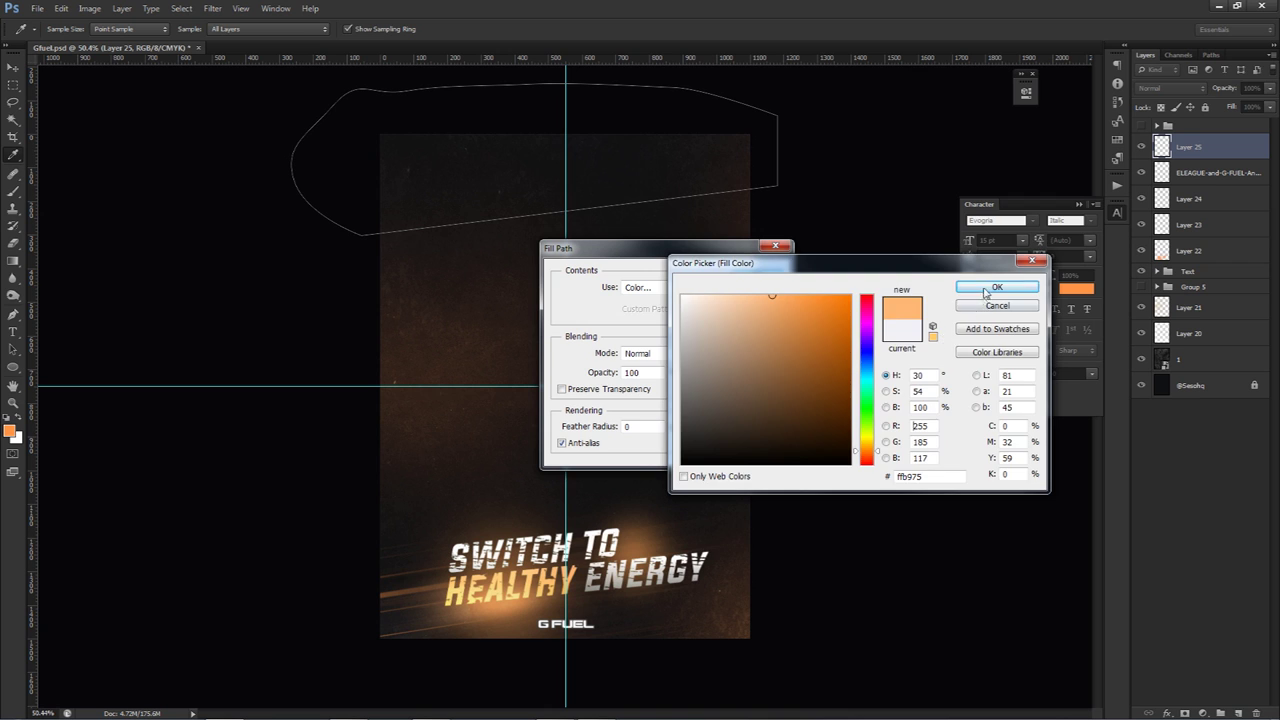
left_click(997, 287)
left_click(752, 274)
Delete the band's path, hide the guides and switch to the Move tool.
right_click(653, 291)
left_click(707, 314)
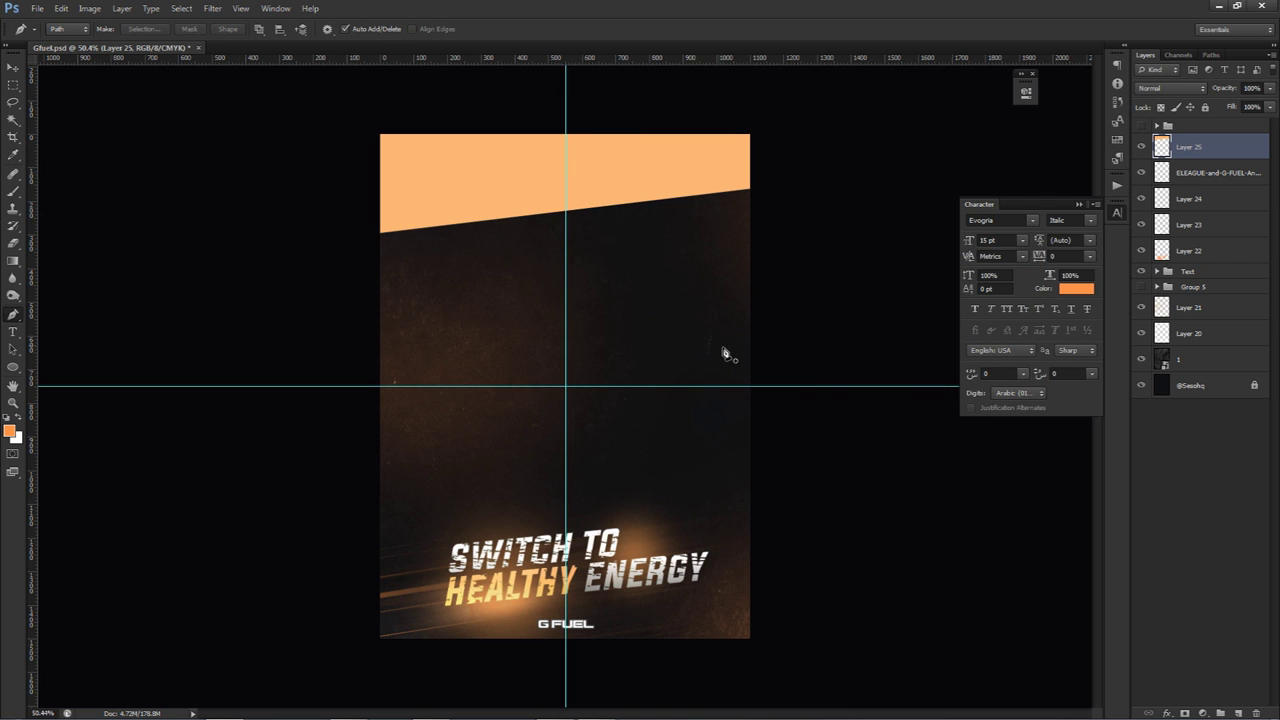
key("ctrl+semicolon")
key("v")
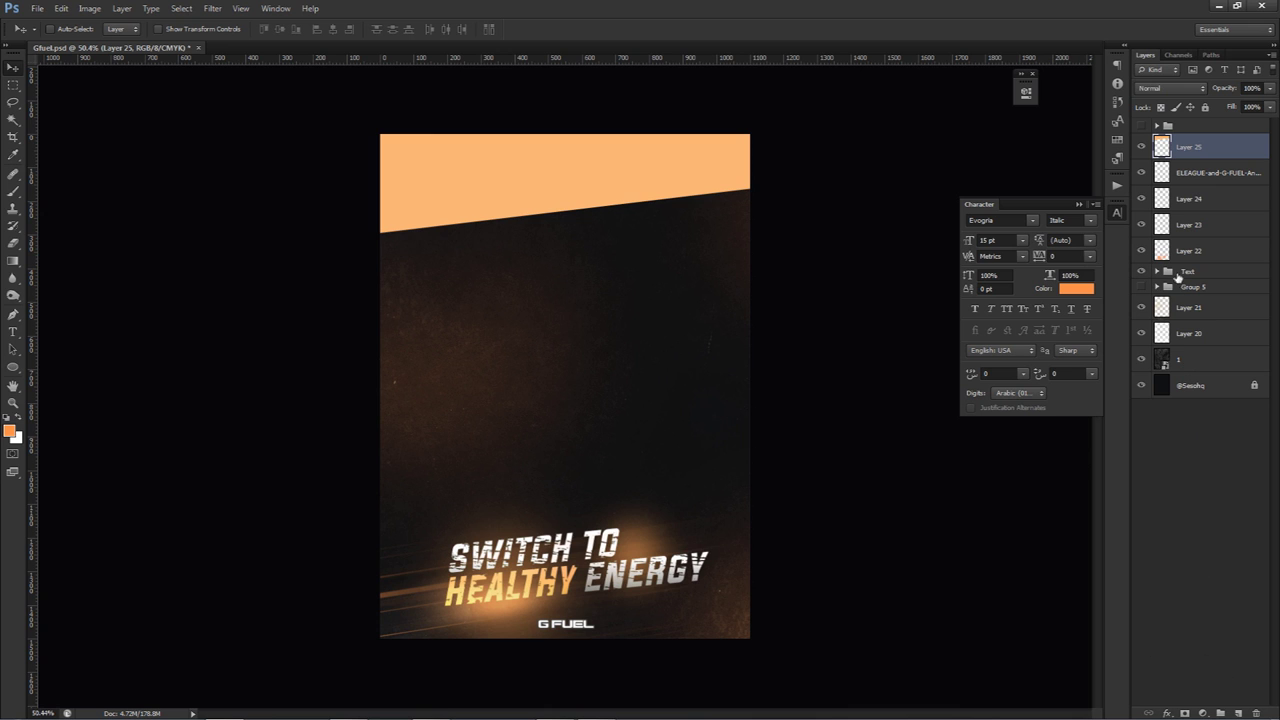
Place the dark grunge texture image 1, enlarge it over the poster's upper half and clip it to Layer 25's orange band.
left_click(437, 705)
left_click_drag(749, 263, 784, 240)
left_click_drag(696, 341, 695, 183)
left_click(669, 29)
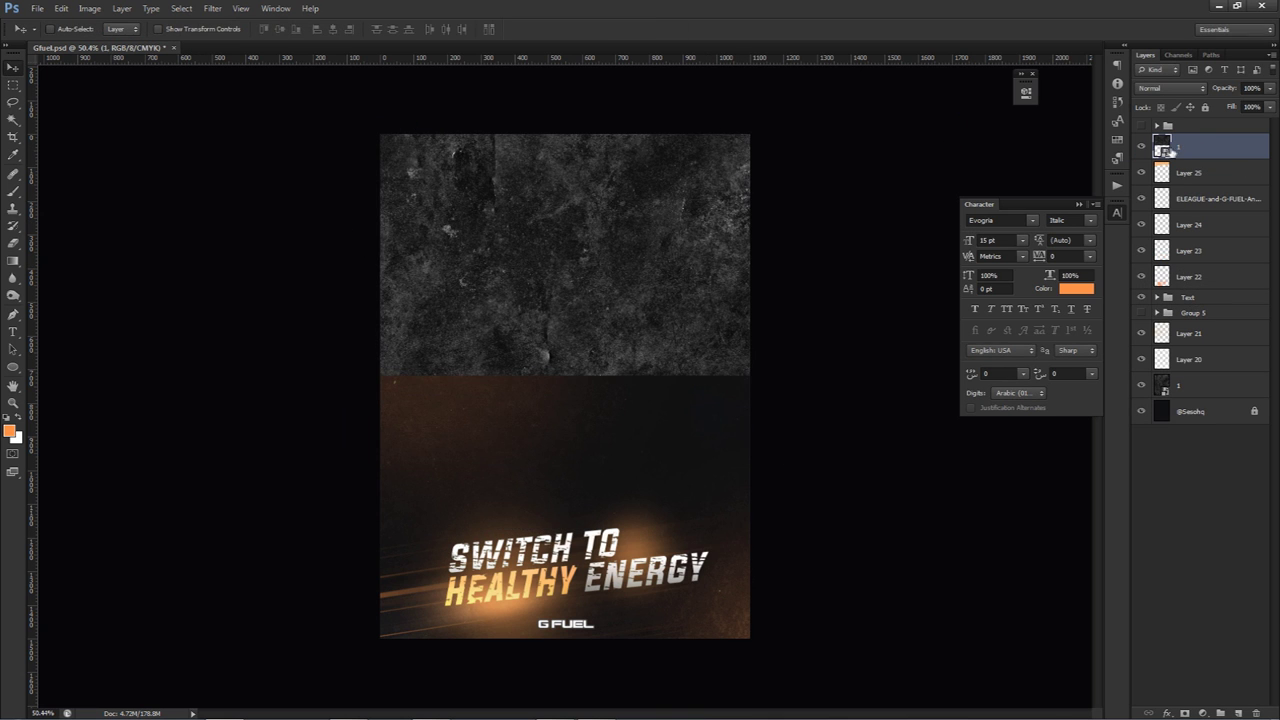
right_click(1172, 150)
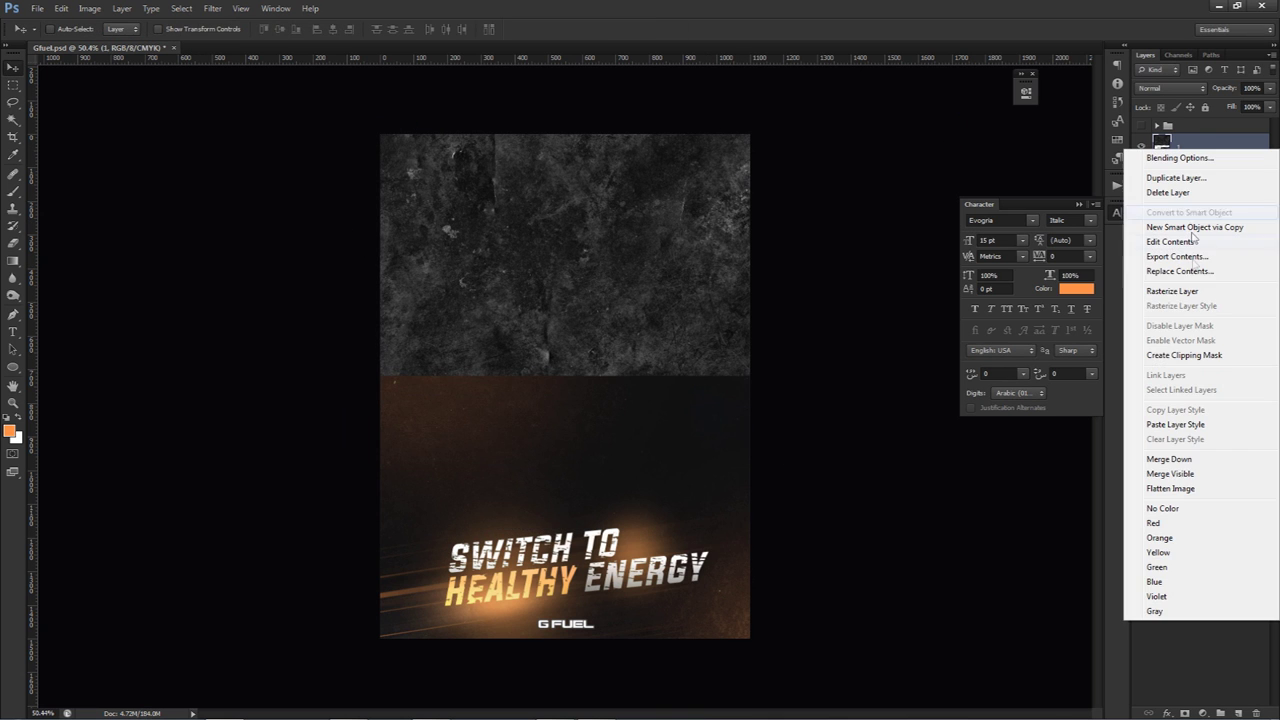
left_click(1173, 358)
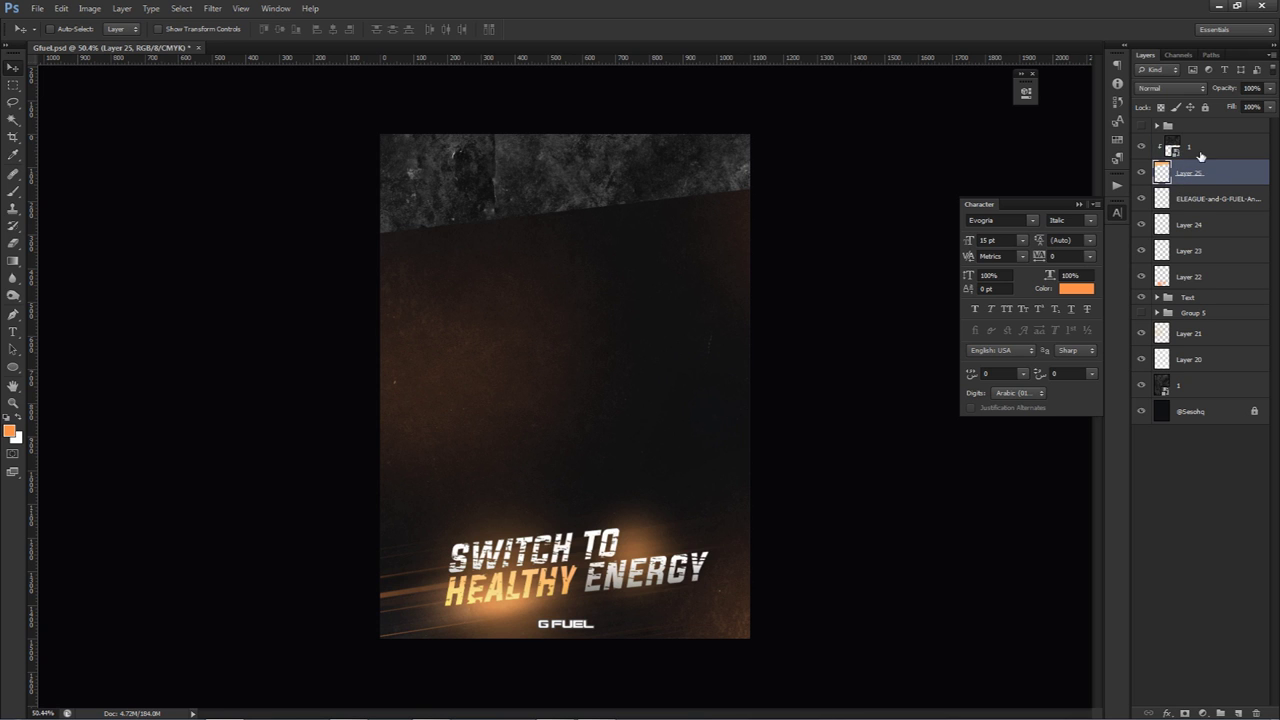
Set the clipped grunge texture layer to Hard Light blending with 37% opacity.
left_click(1172, 88)
left_click(1158, 283)
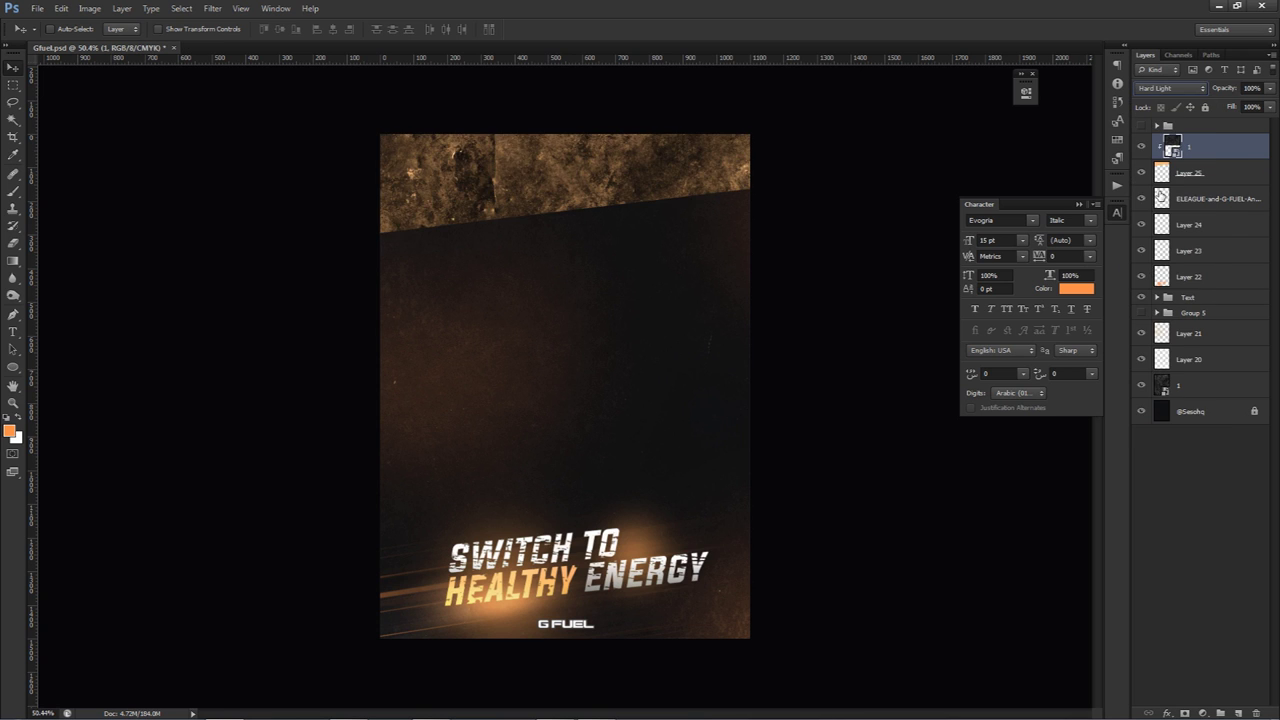
left_click(1270, 88)
left_click_drag(1267, 104, 1225, 107)
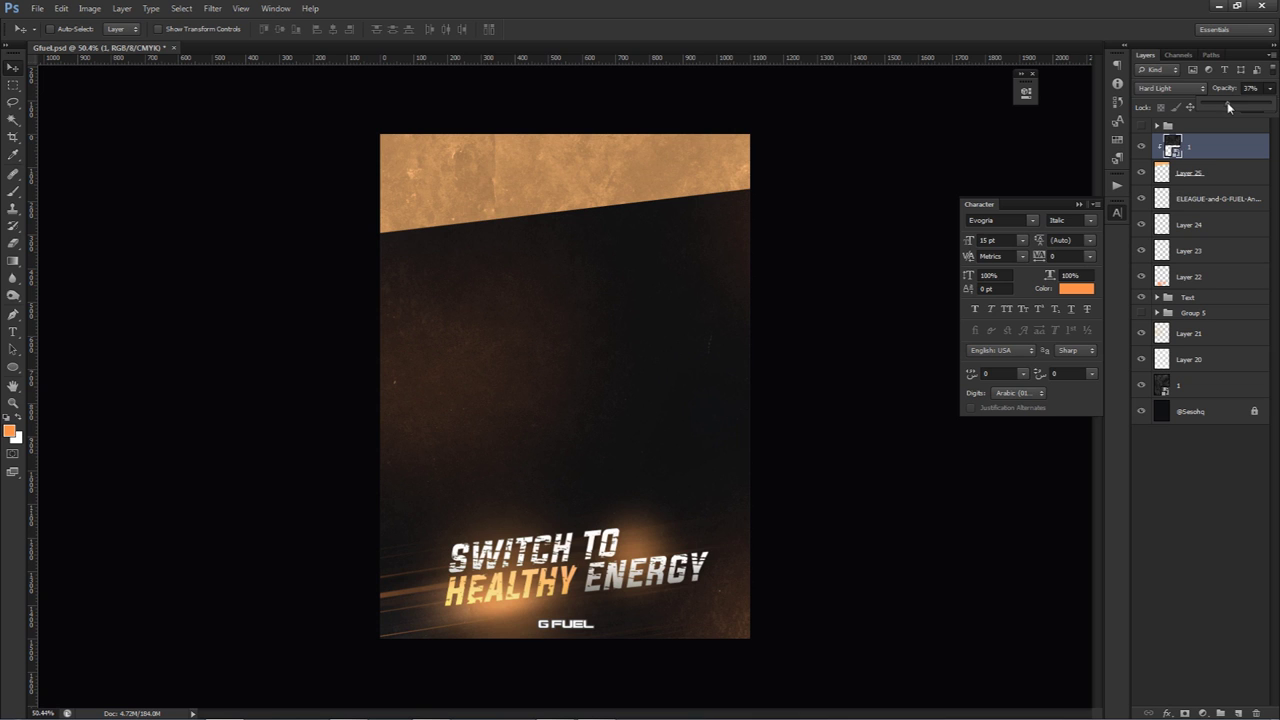
Duplicate the Text group, hide the effects on the copy's Switch energy and Health layers, and merge the copy into one layer.
left_click(1188, 297)
key("ctrl+j")
left_click(1157, 298)
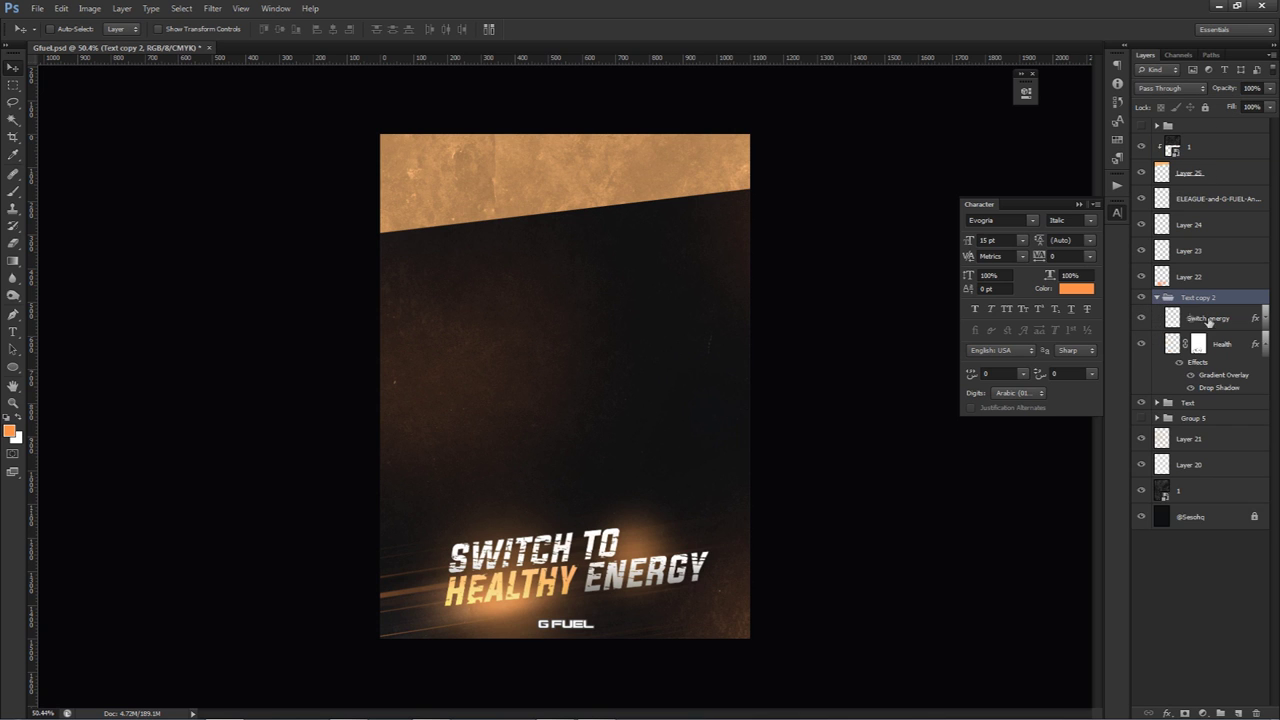
left_click(1264, 320)
left_click(1181, 337)
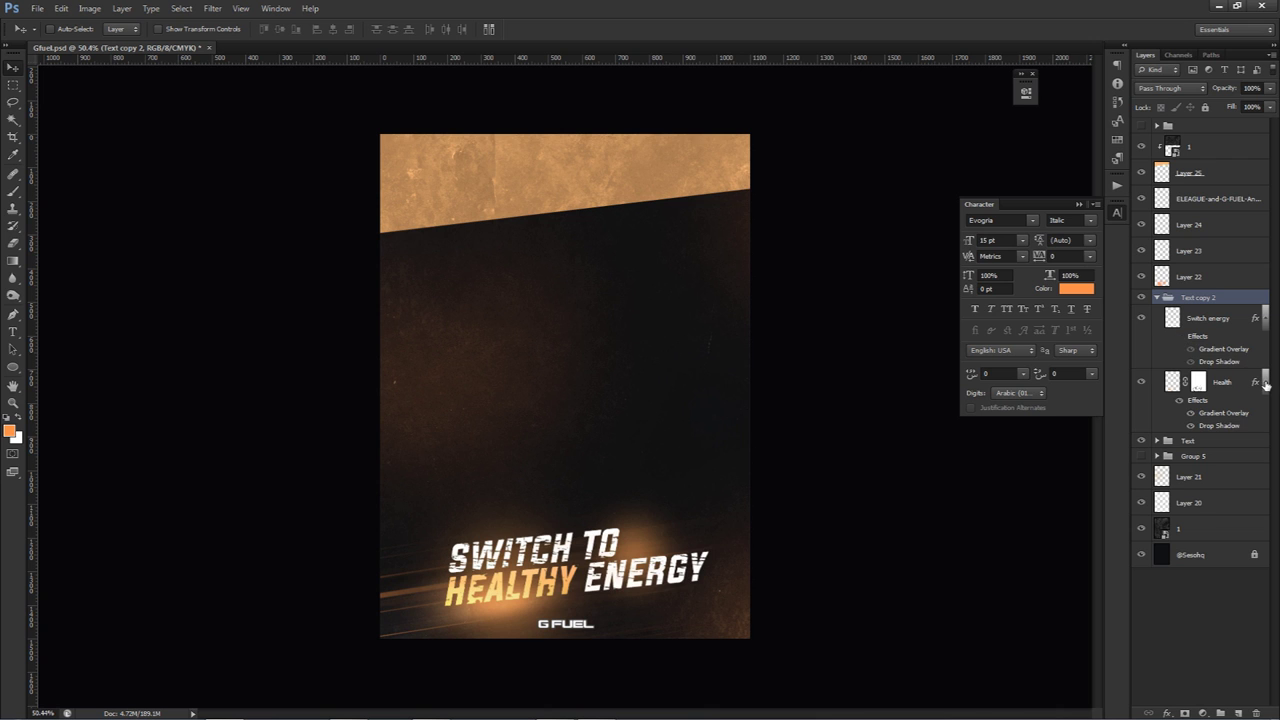
left_click(1265, 321)
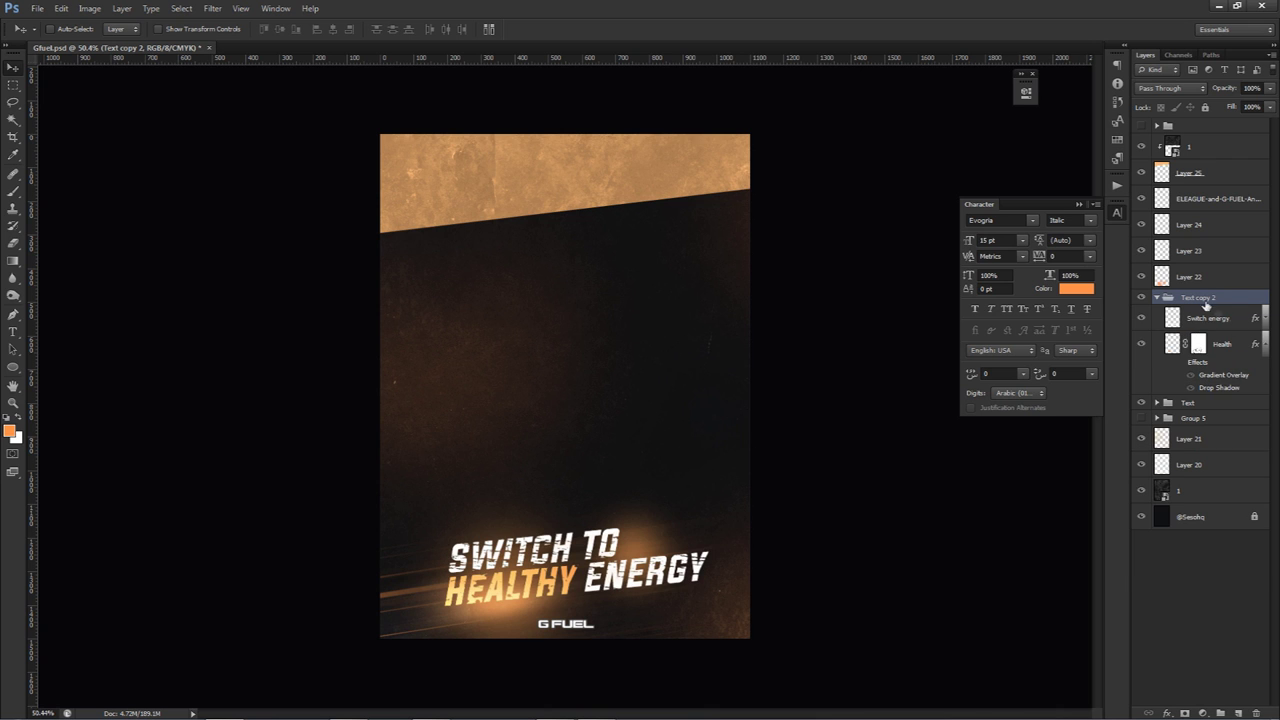
key("ctrl+e")
Turn the merged slogan copy black by setting its Hue/Saturation lightness to -100.
key("ctrl+u")
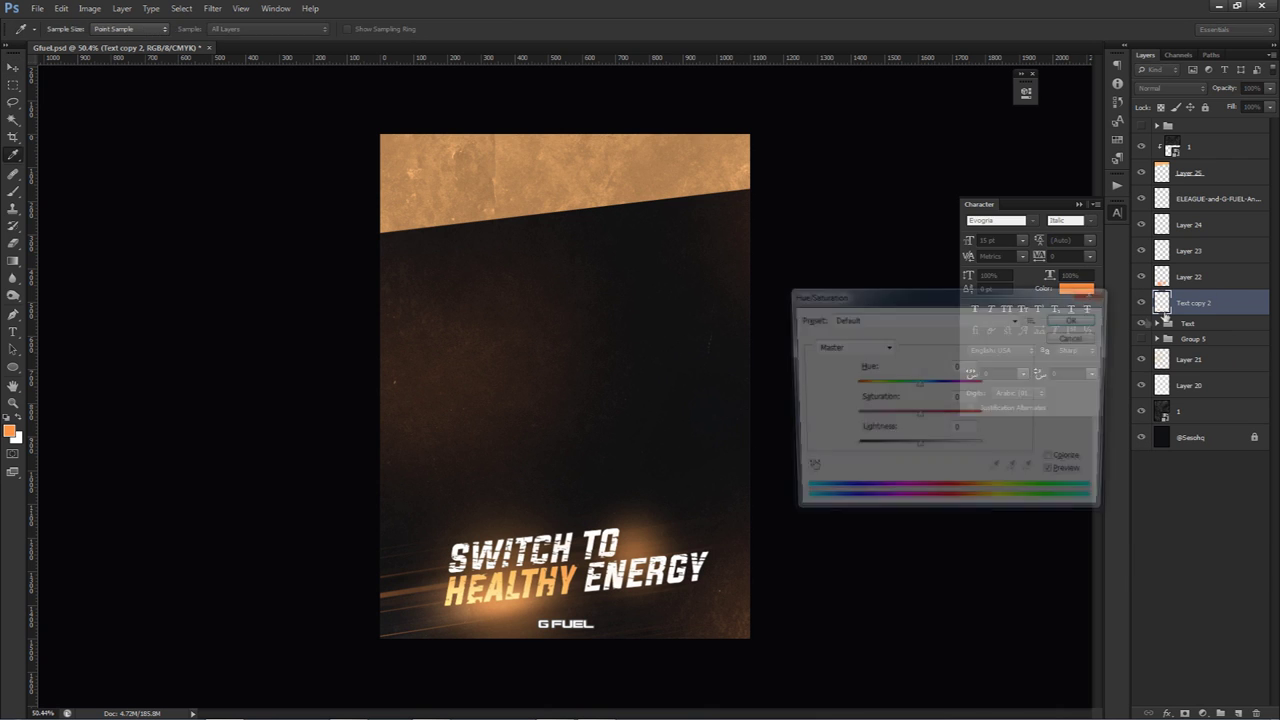
left_click_drag(913, 450, 855, 447)
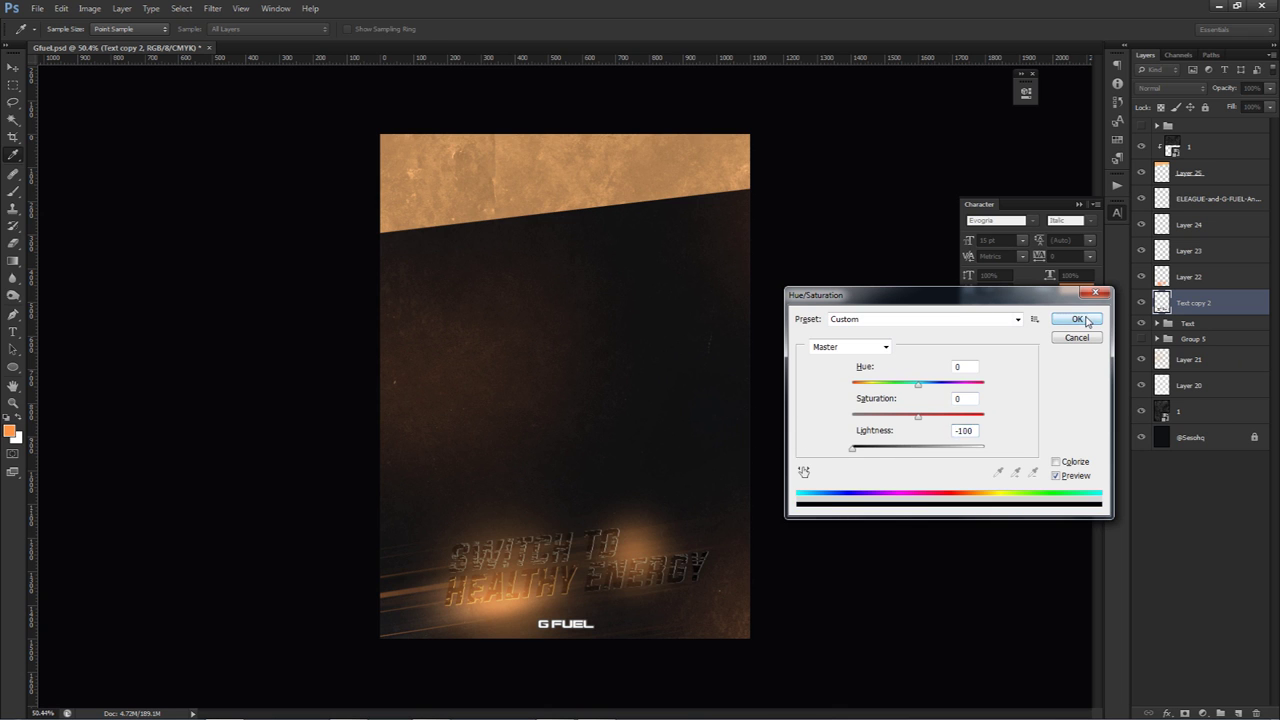
left_click(1077, 319)
Move the black slogan copy up onto the orange band, stack it above the grunge texture and clip it to the band.
left_click_drag(592, 507, 595, 257)
left_click_drag(630, 398, 616, 241)
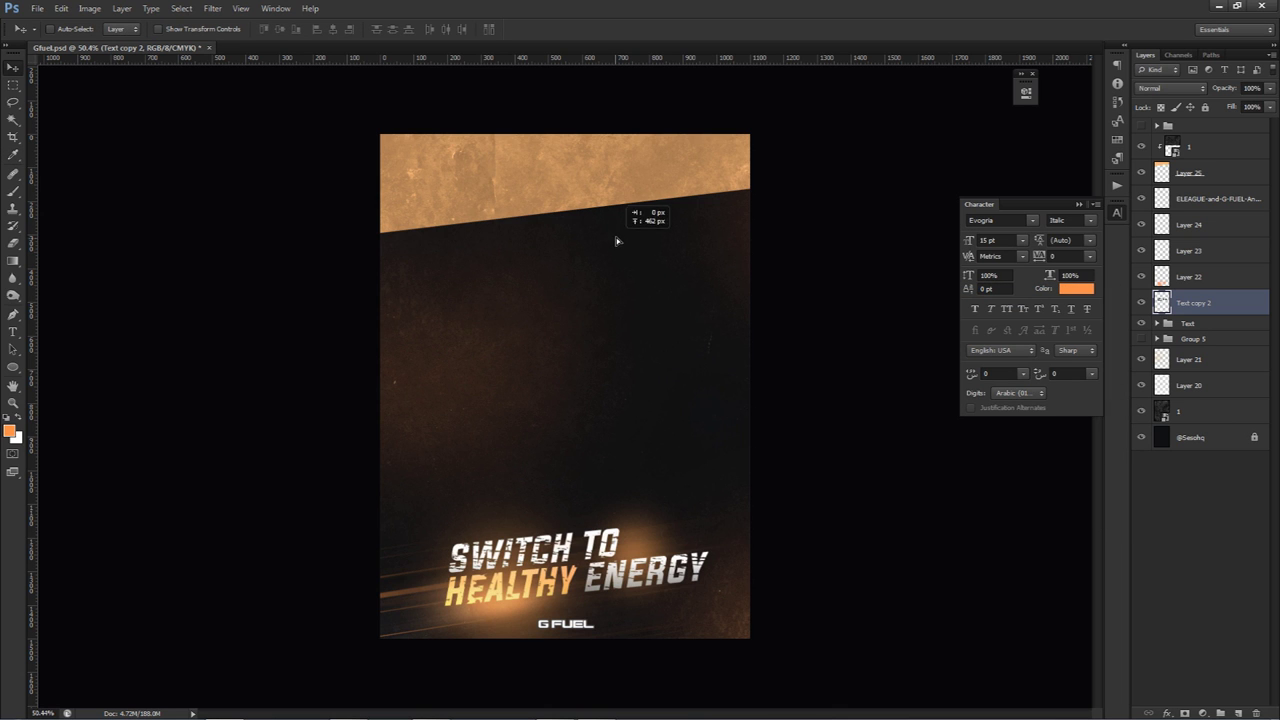
left_click_drag(1224, 297, 1215, 140)
right_click(1215, 147)
left_click(1112, 297)
left_click_drag(655, 232, 643, 251)
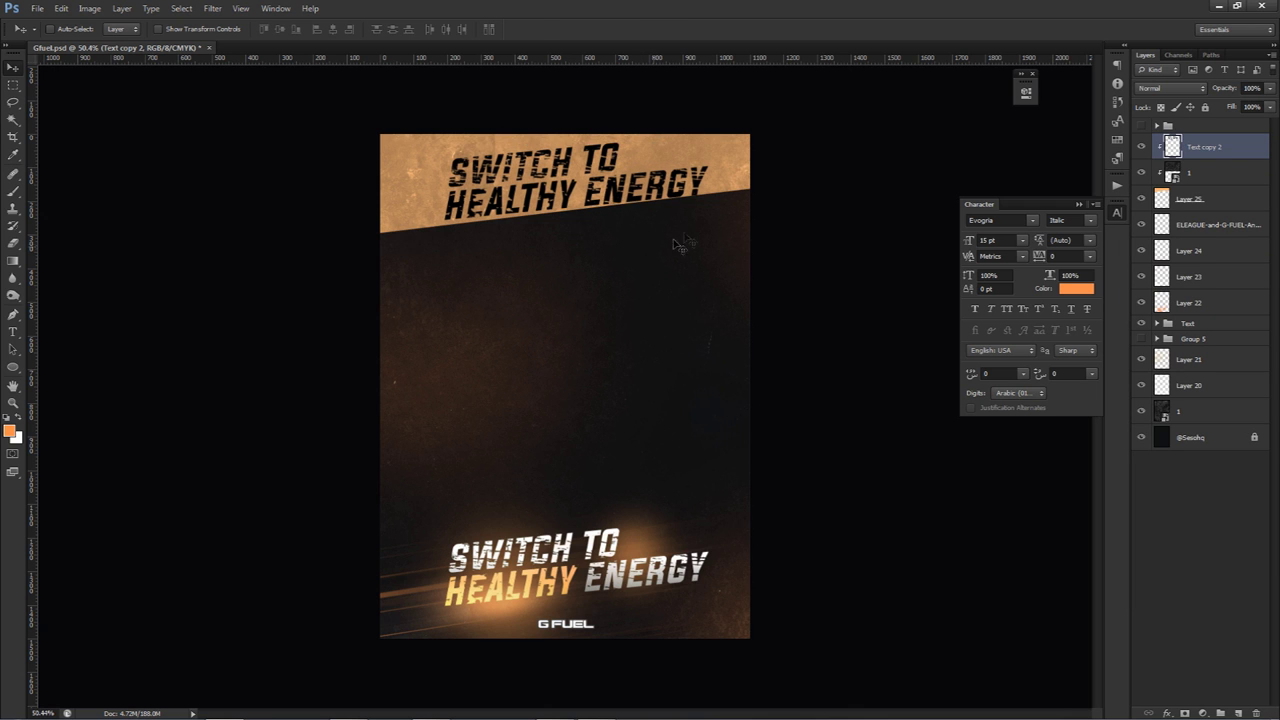
Scale up the clipped slogan copy until it fills the orange band and runs past the poster's edges.
key("ctrl+t")
left_click_drag(700, 146, 787, 119)
key("Return")
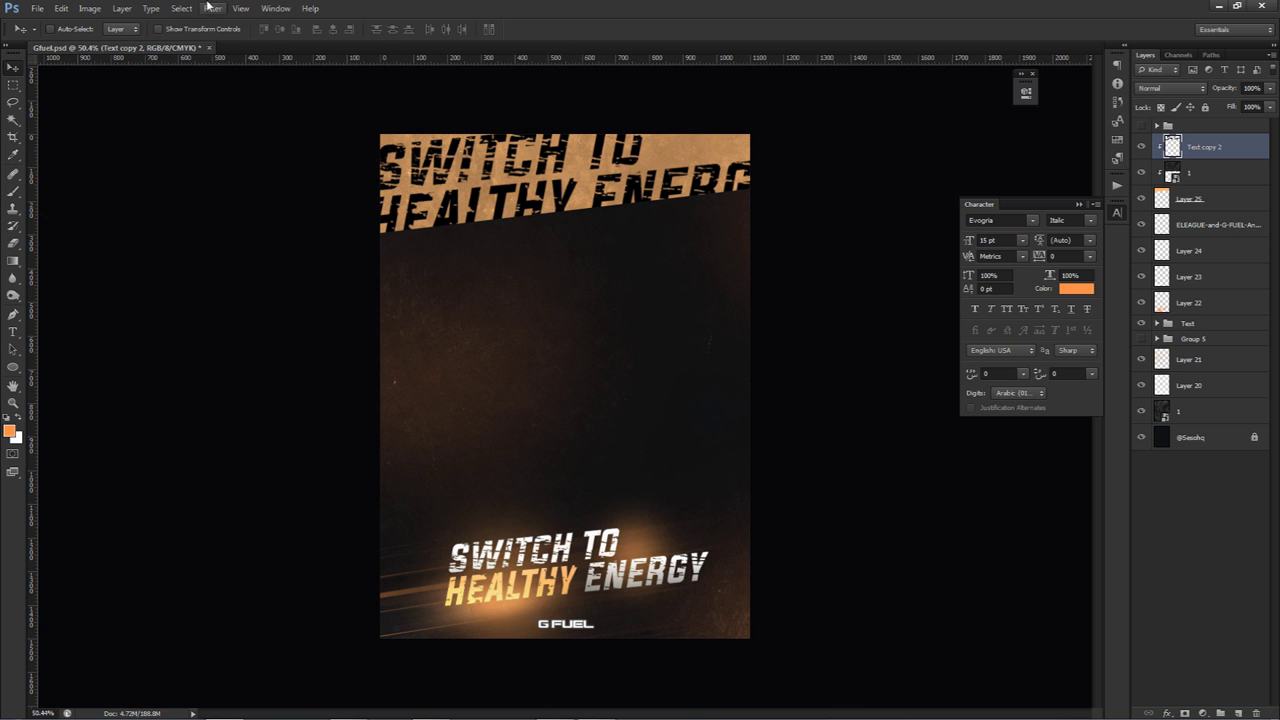
Apply a Motion Blur to the enlarged slogan copy and lower its layer opacity to 40%.
left_click(212, 8)
mouse_move(224, 142)
left_click(405, 262)
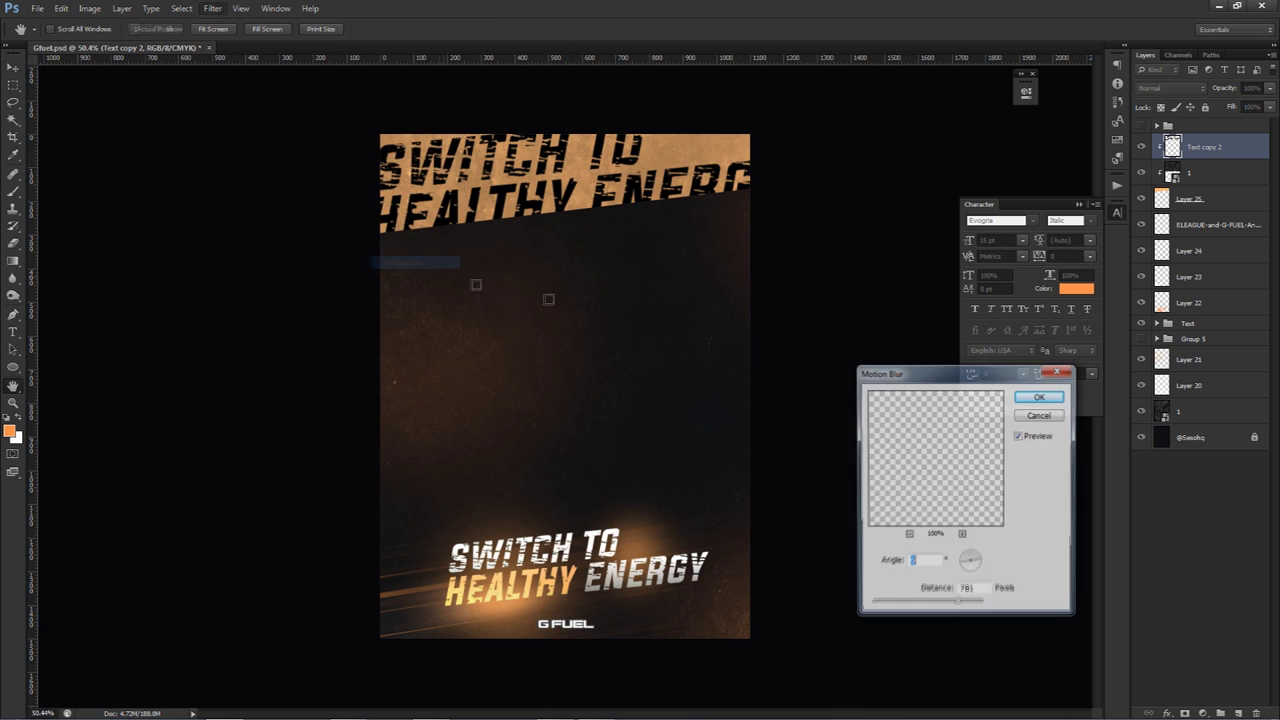
left_click_drag(938, 612, 893, 612)
left_click(1040, 397)
left_click_drag(1238, 103, 1229, 102)
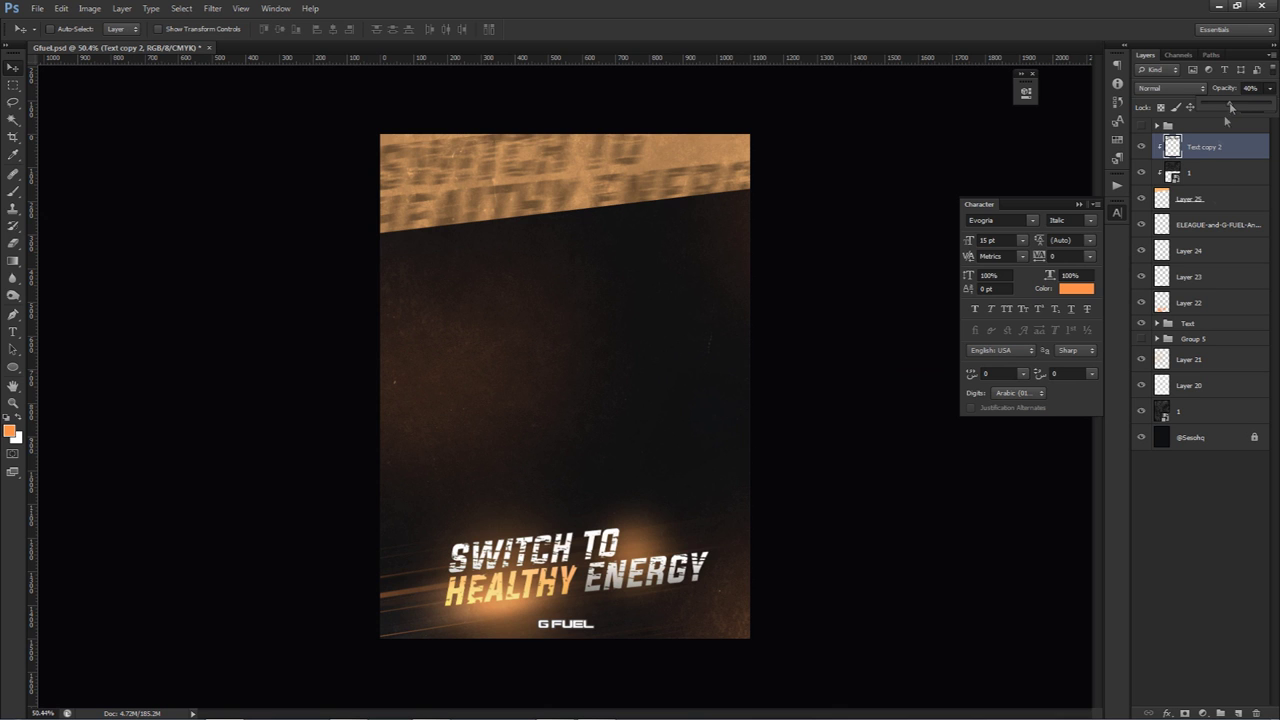
Adjust Layer 25's orange band with Hue/Saturation: hue -3, saturation +72 and lightness -11.
left_click(1212, 200)
key("ctrl+u")
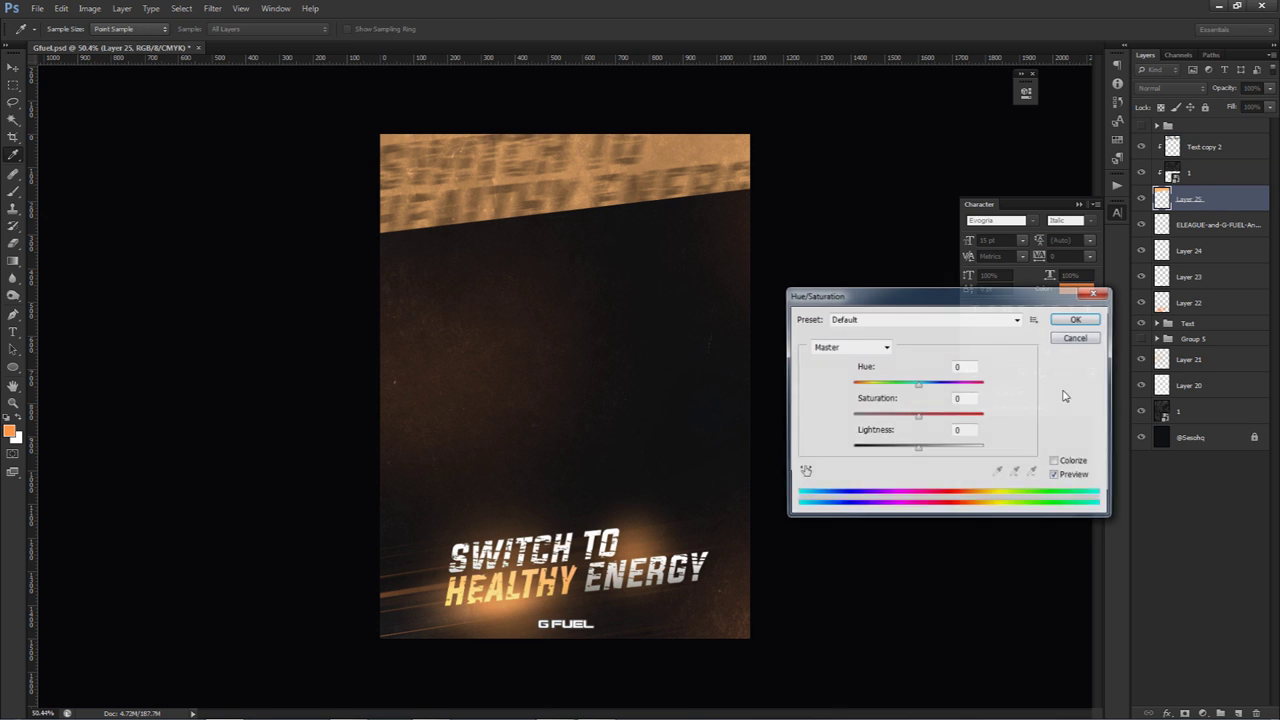
left_click_drag(935, 422, 912, 452)
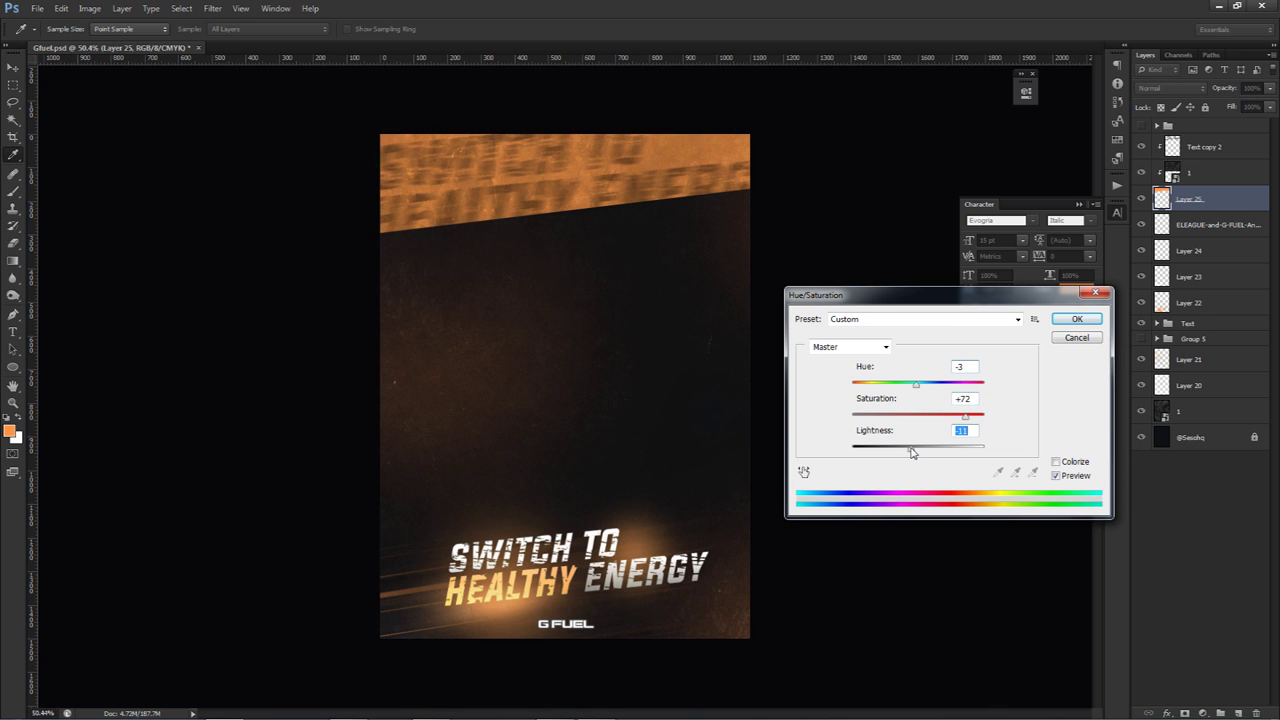
left_click(1074, 320)
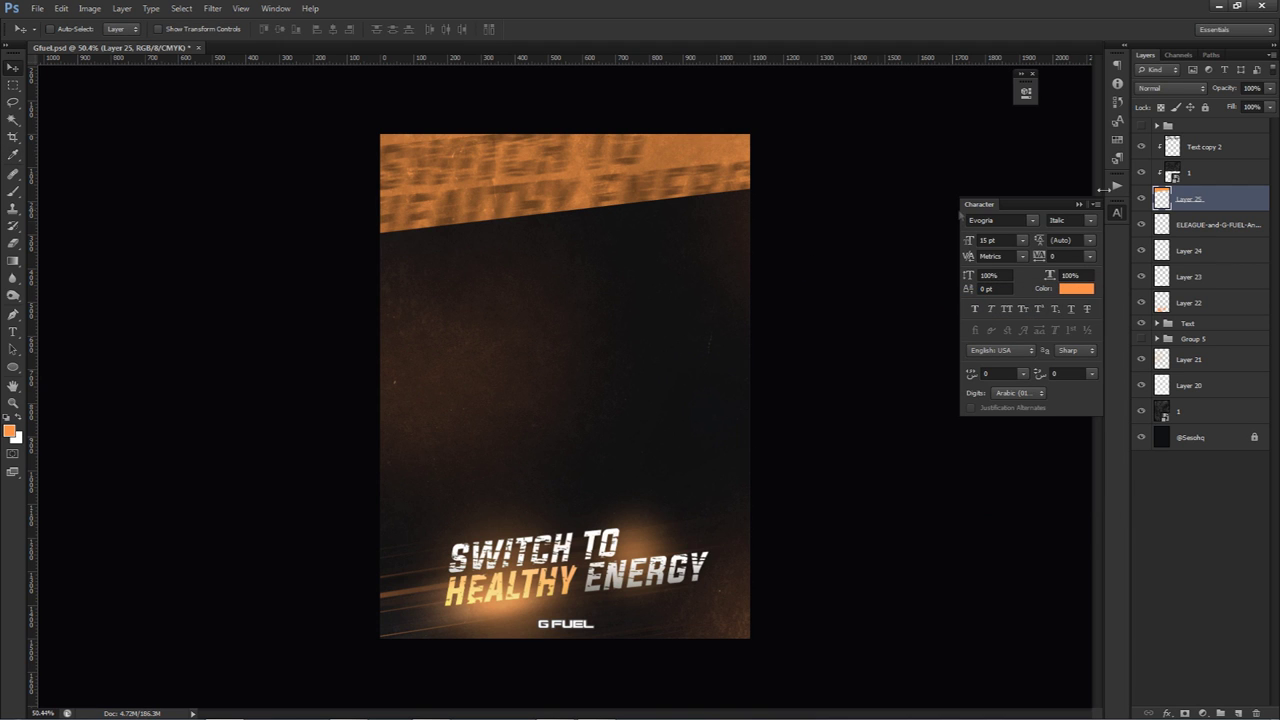
Add a new layer below Layer 25 and draw a closed Pen path around the band, extending slightly below its right end.
left_click(1238, 713, "ctrl")
key("p")
left_click(758, 203)
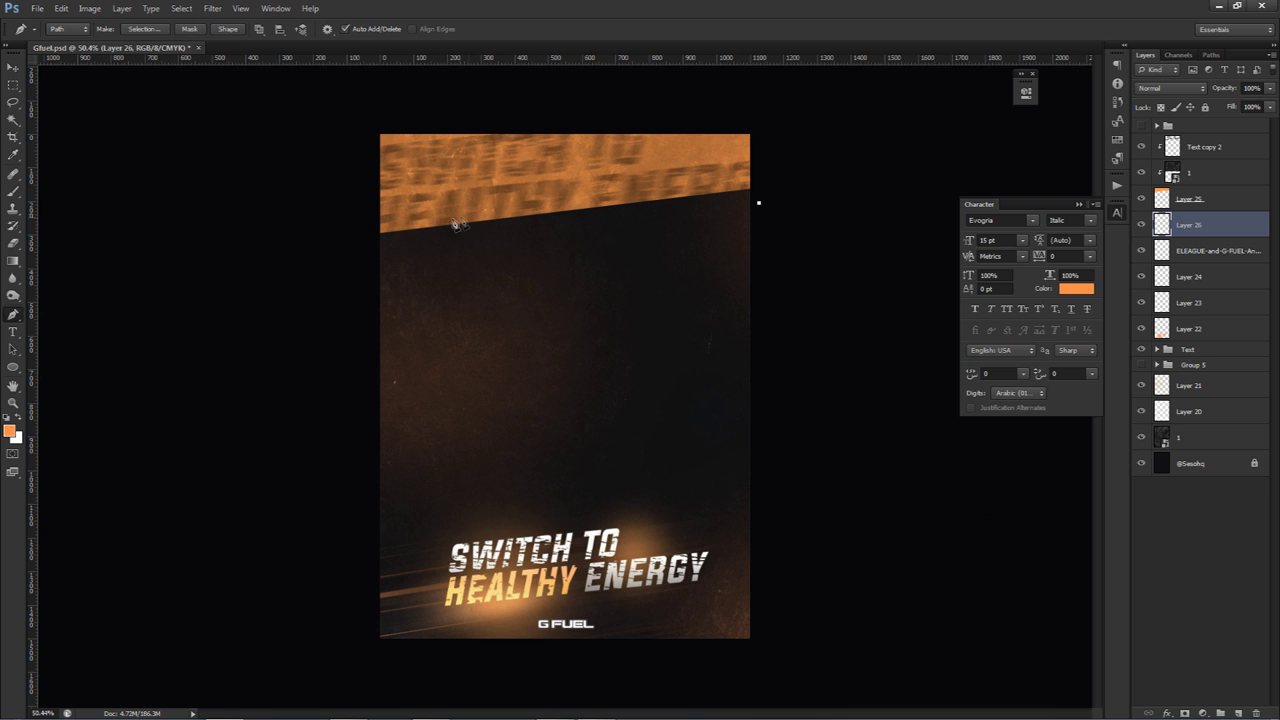
left_click(390, 216)
left_click(356, 226)
left_click(598, 80)
left_click(763, 106)
left_click_drag(804, 139, 800, 156)
left_click(765, 203)
left_click(759, 203)
Fill the path on Layer 26 with white at 100% opacity, delete the path and switch to the Move tool.
right_click(618, 265)
left_click(658, 343)
left_click(686, 287)
left_click(657, 408)
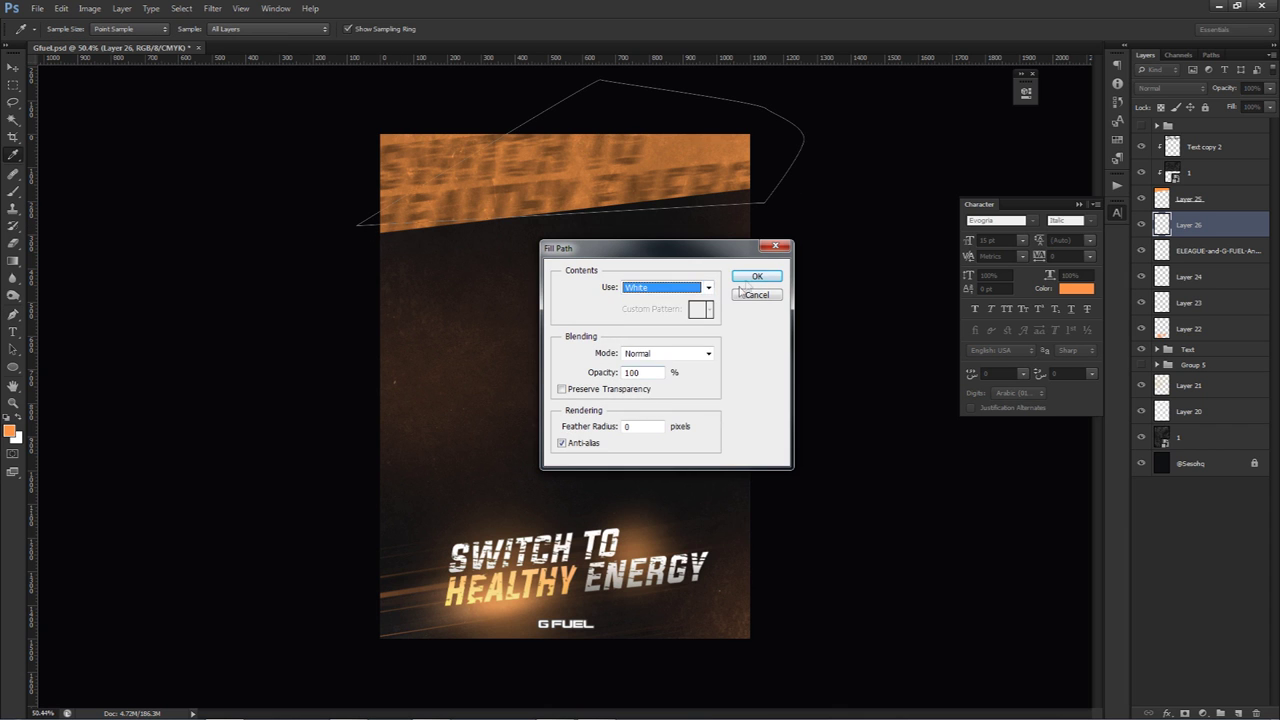
left_click(757, 276)
right_click(679, 288)
left_click(747, 311)
key("v")
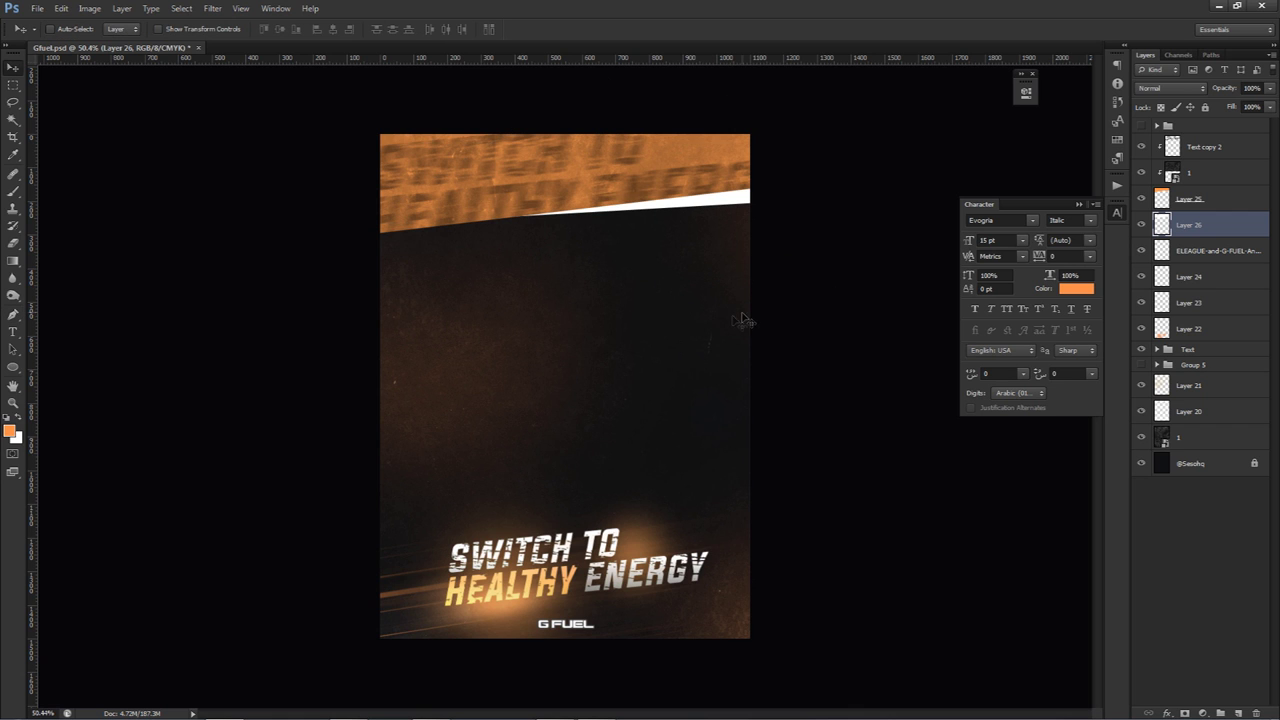
Place the G FUEL Fruit Punch tub image 23 above Layer 26, scaled to about 24%, and label its layer red.
mouse_move(868, 718)
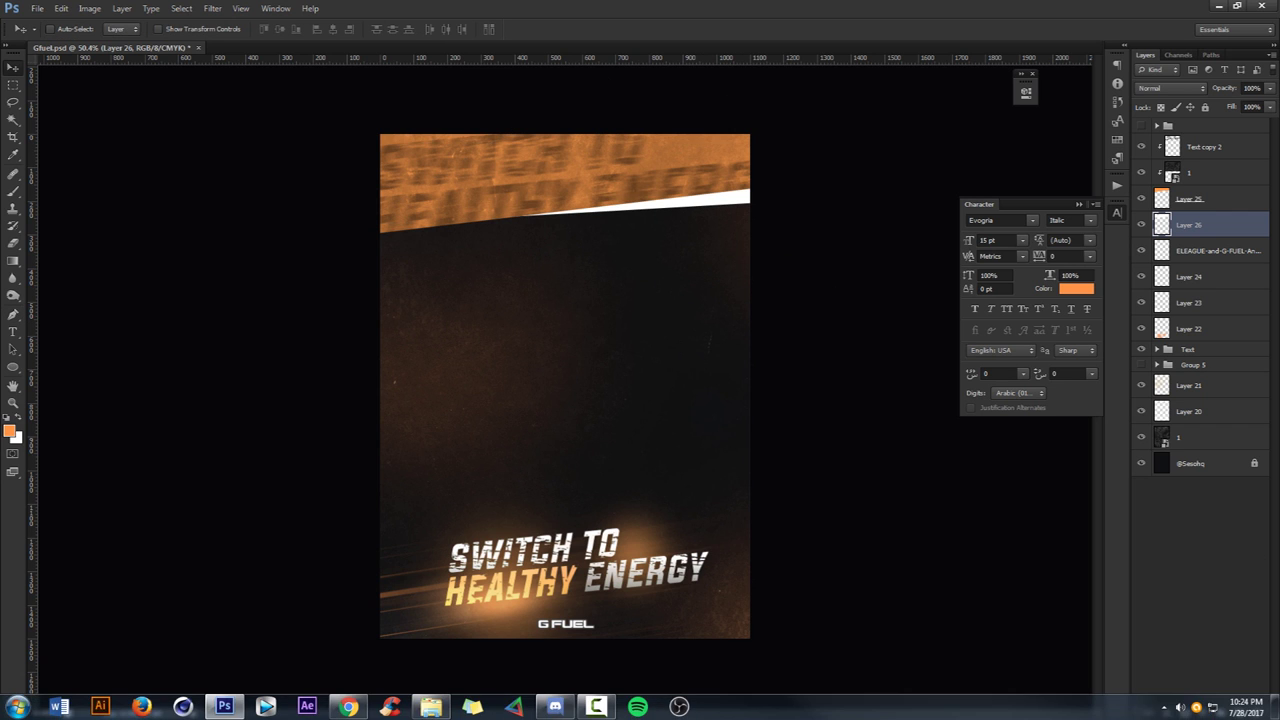
key("ctrl+t")
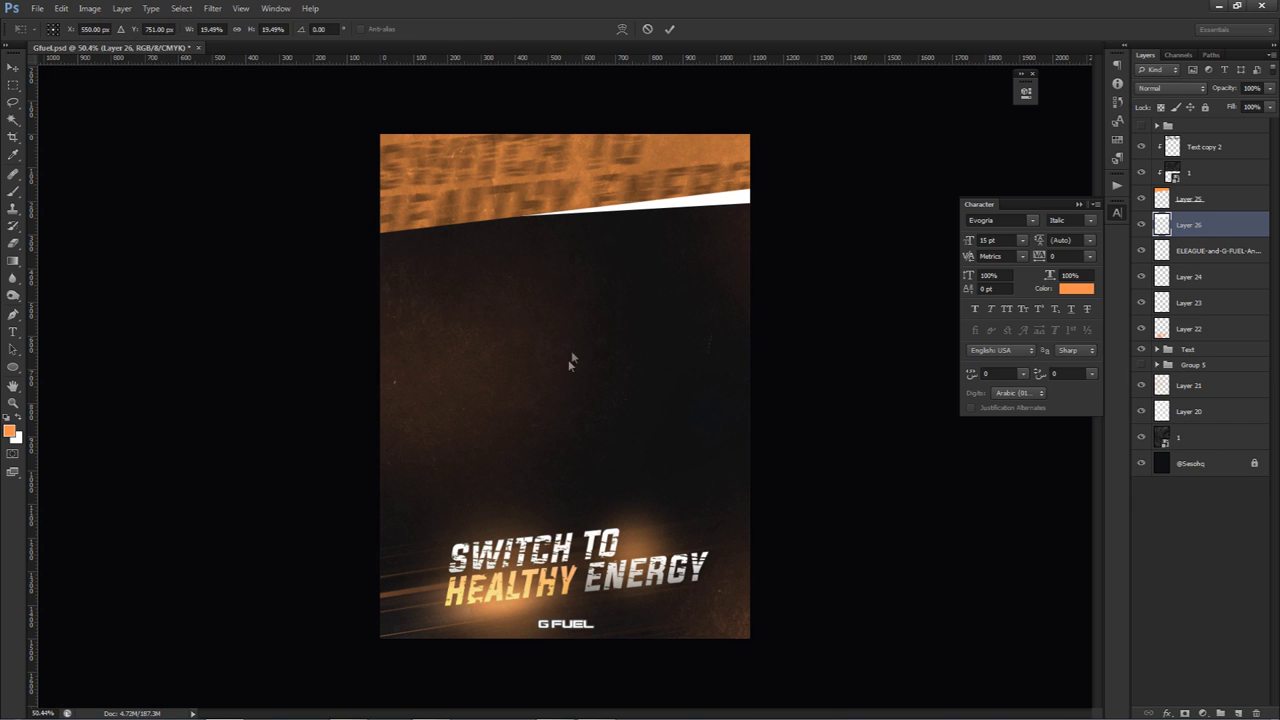
left_click_drag(753, 195, 808, 171)
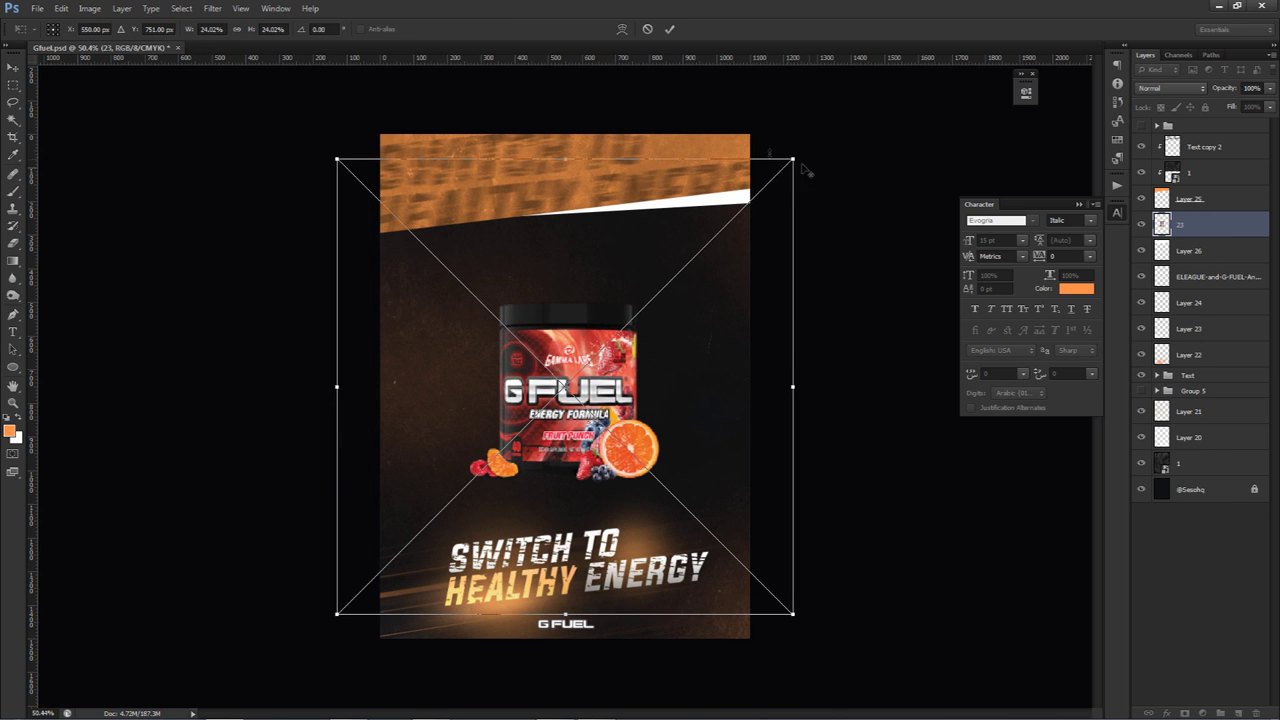
left_click(668, 29)
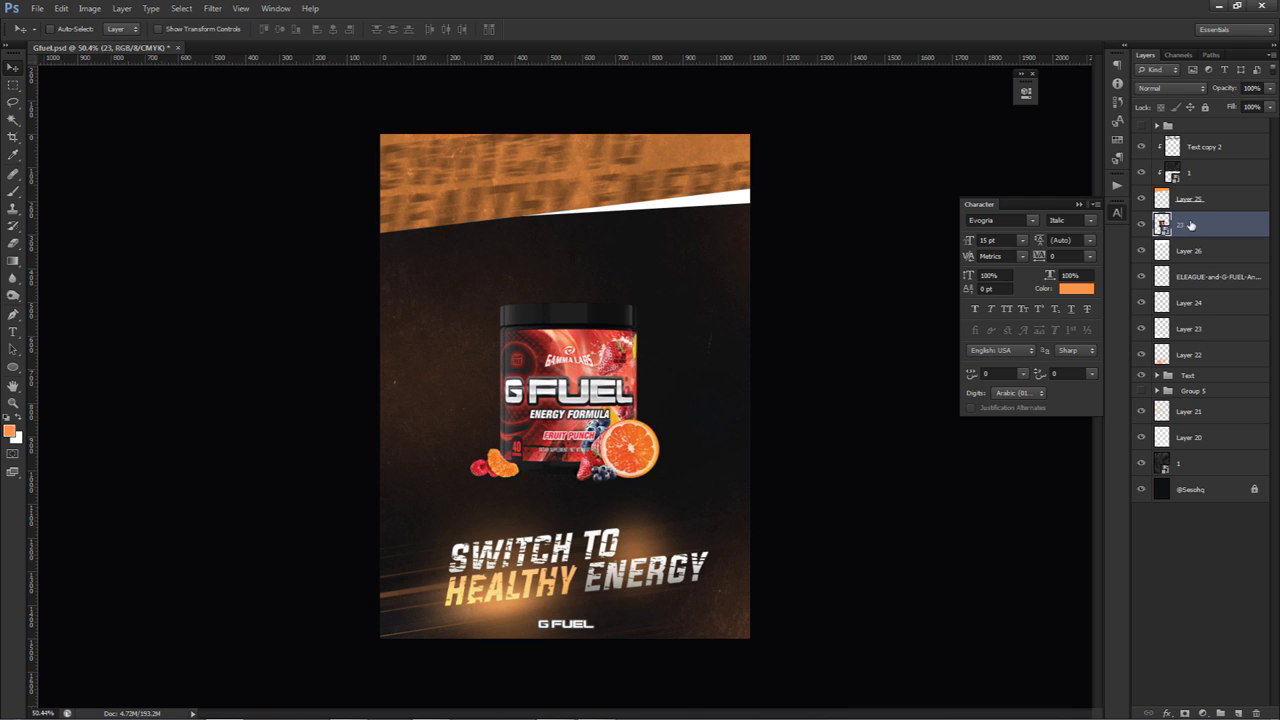
right_click(1143, 225)
left_click(1160, 290)
Add a Brightness/Contrast adjustment layer above Text copy 2 with brightness 30 and contrast 63.
left_click(1210, 152)
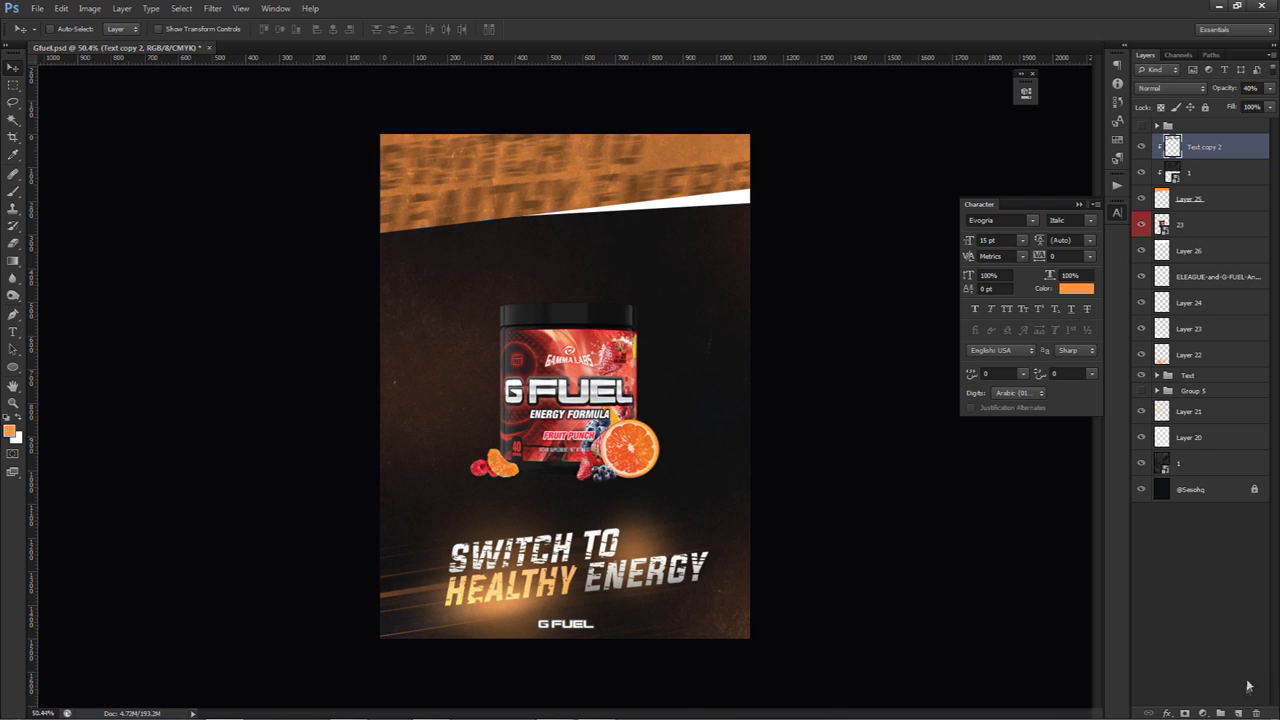
left_click(1192, 180)
left_click(1204, 147)
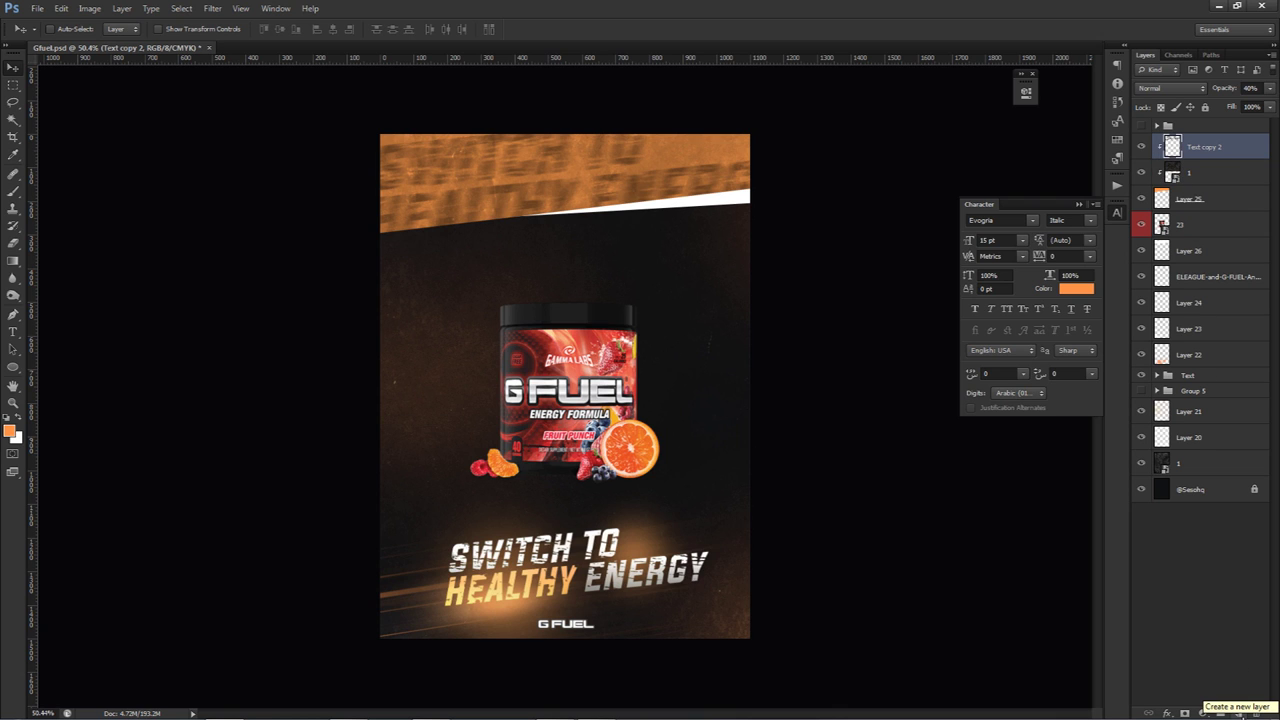
left_click(1203, 712)
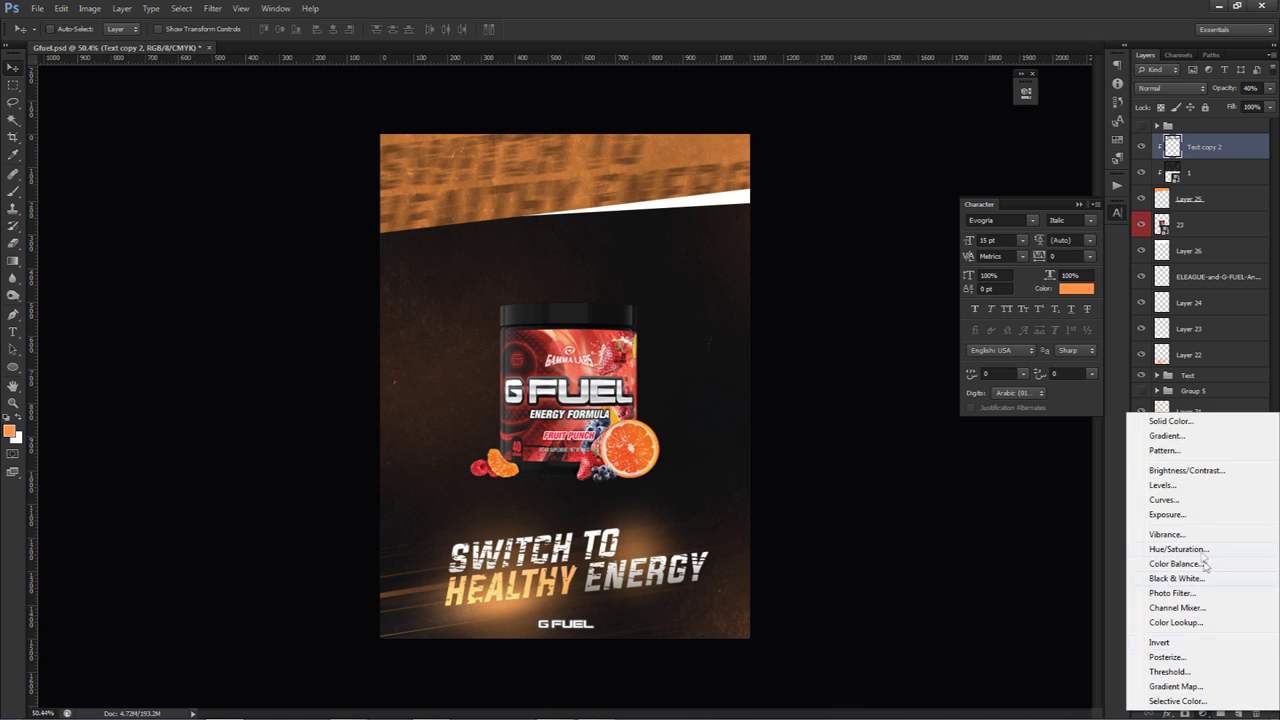
left_click(1186, 470)
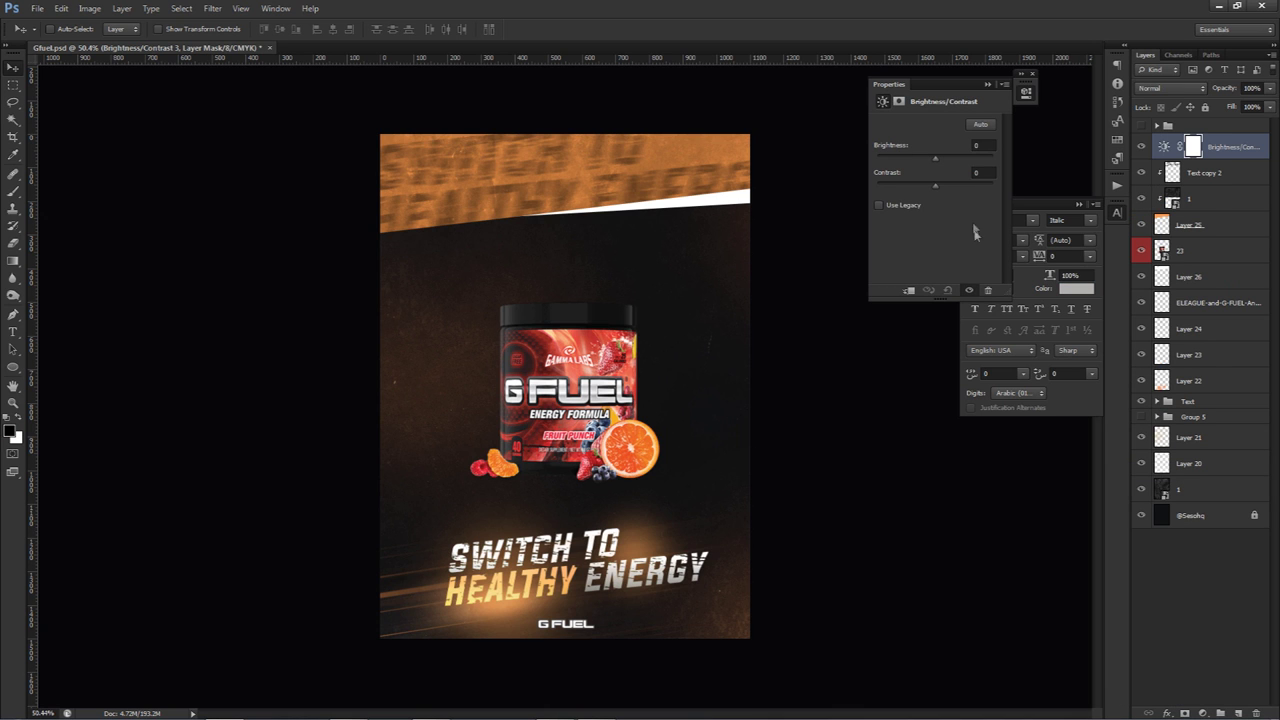
left_click(990, 145)
type("30")
key("Tab")
type("63")
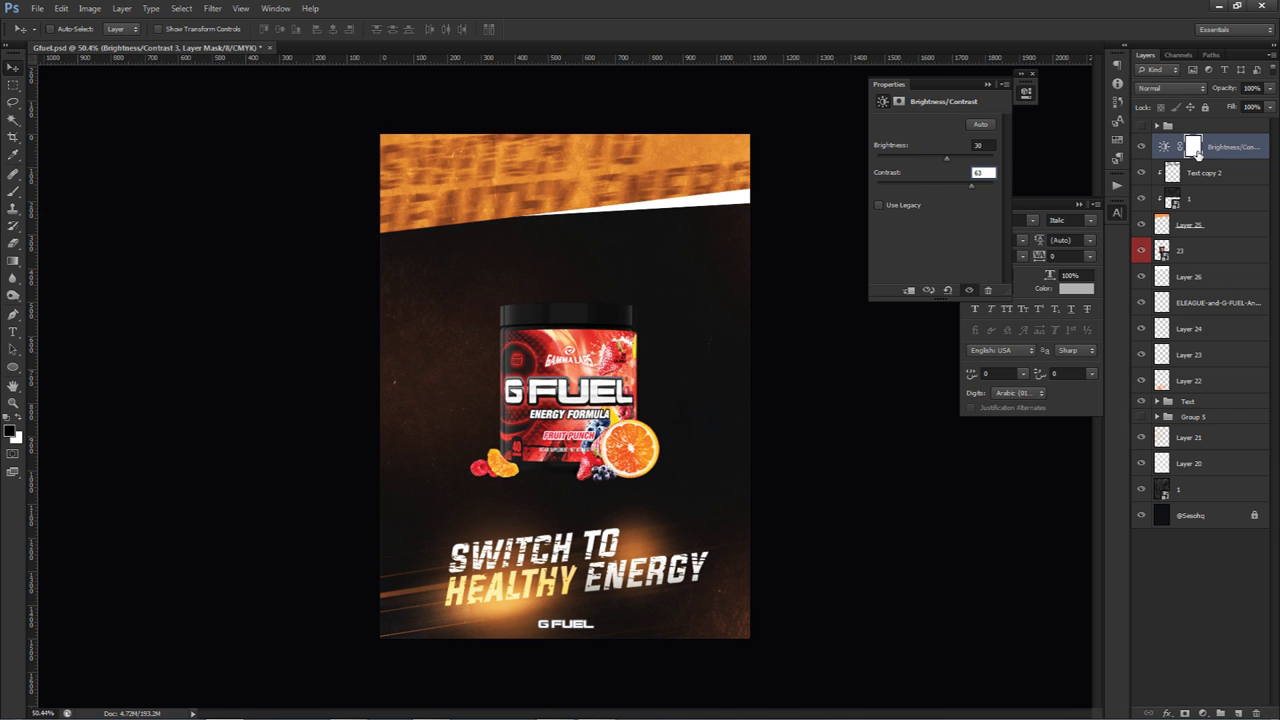
Add a Color Balance adjustment layer on top, shift its midtones towards blue, and compare the poster with and without it.
left_click(1206, 711)
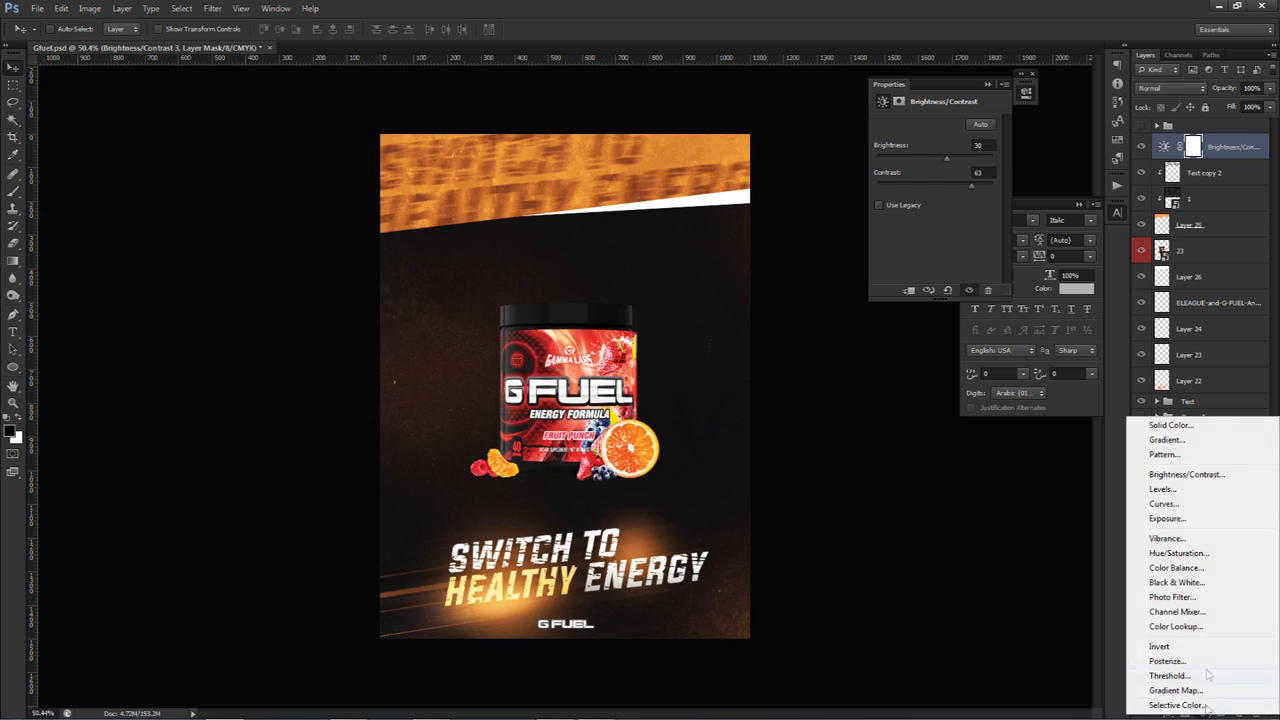
left_click(1188, 568)
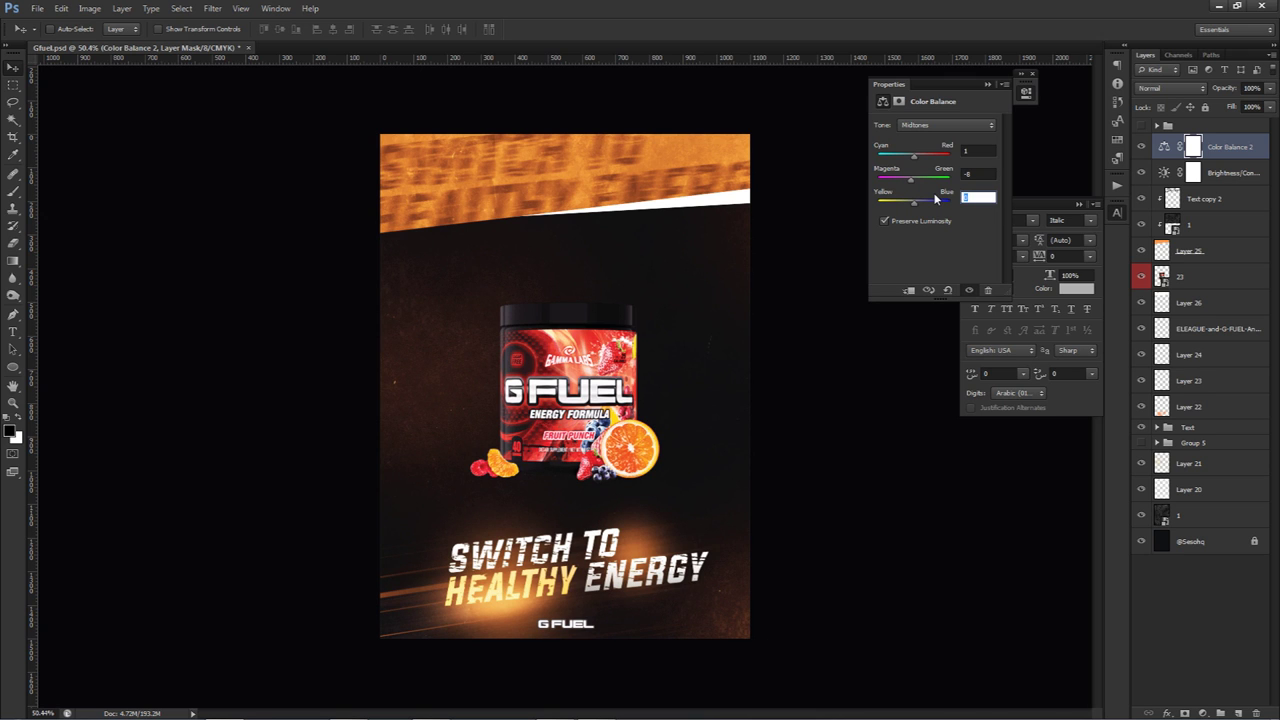
left_click(935, 200)
left_click_drag(909, 178, 913, 186)
left_click(1142, 146)
left_click(1142, 148)
left_click(1142, 148)
left_click(1142, 148)
Paint large soft orange glows on a new layer above Color Balance 2, beside the tub, over the orange slice and at the poster edges.
left_click(1239, 712)
key("b")
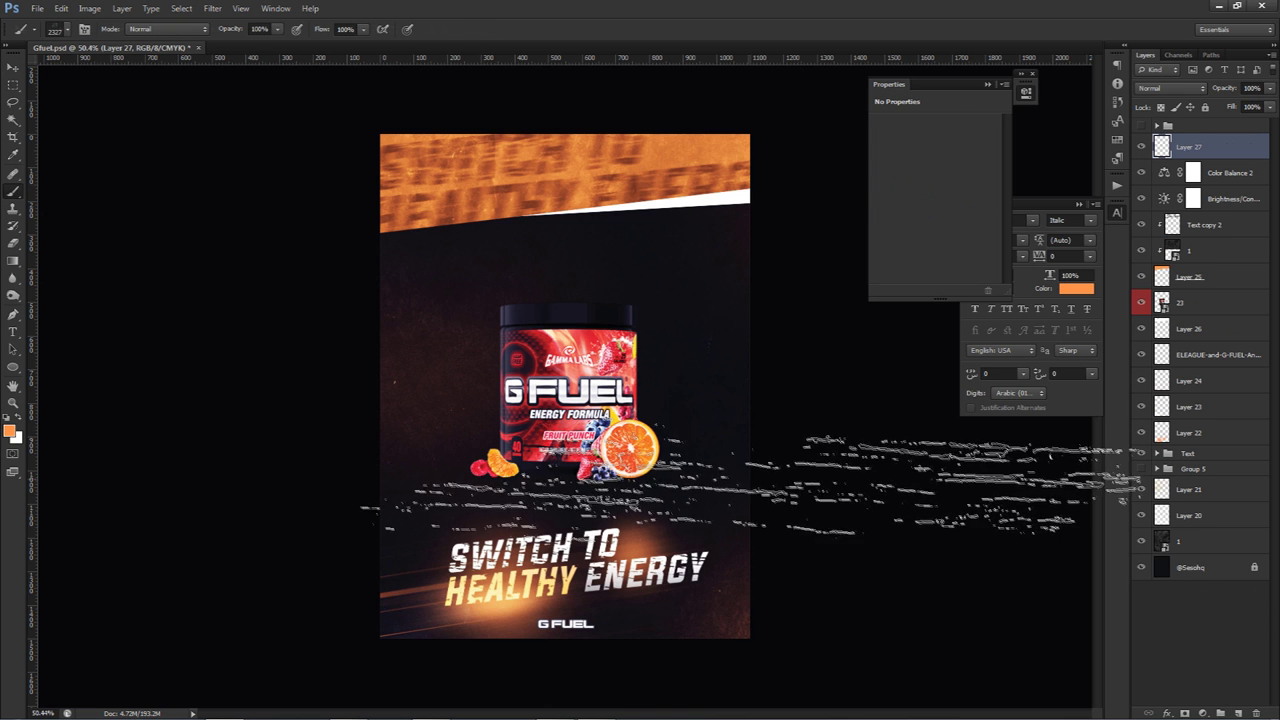
right_click(640, 486)
left_click(655, 557)
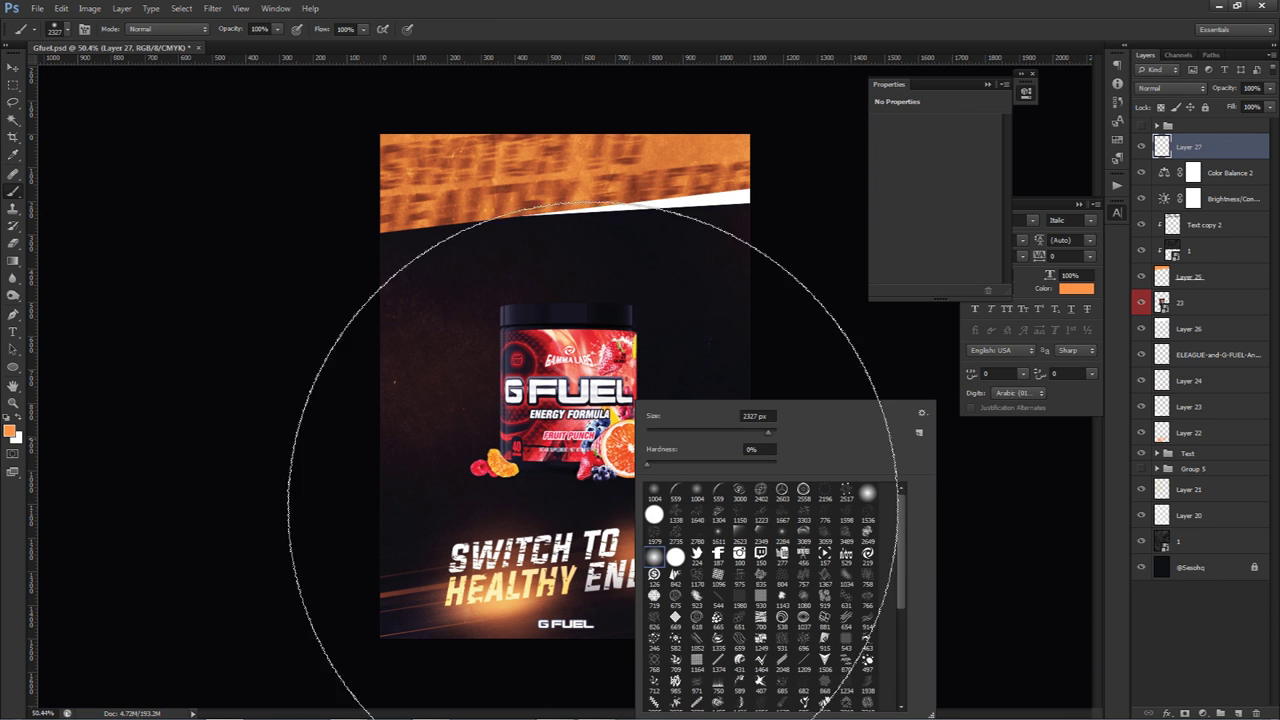
right_click(586, 492, "alt")
mouse_move(642, 438)
left_mouse_down("alt")
mouse_move(653, 430)
mouse_move(654, 454)
mouse_move(582, 447)
mouse_move(625, 470)
left_mouse_up("alt")
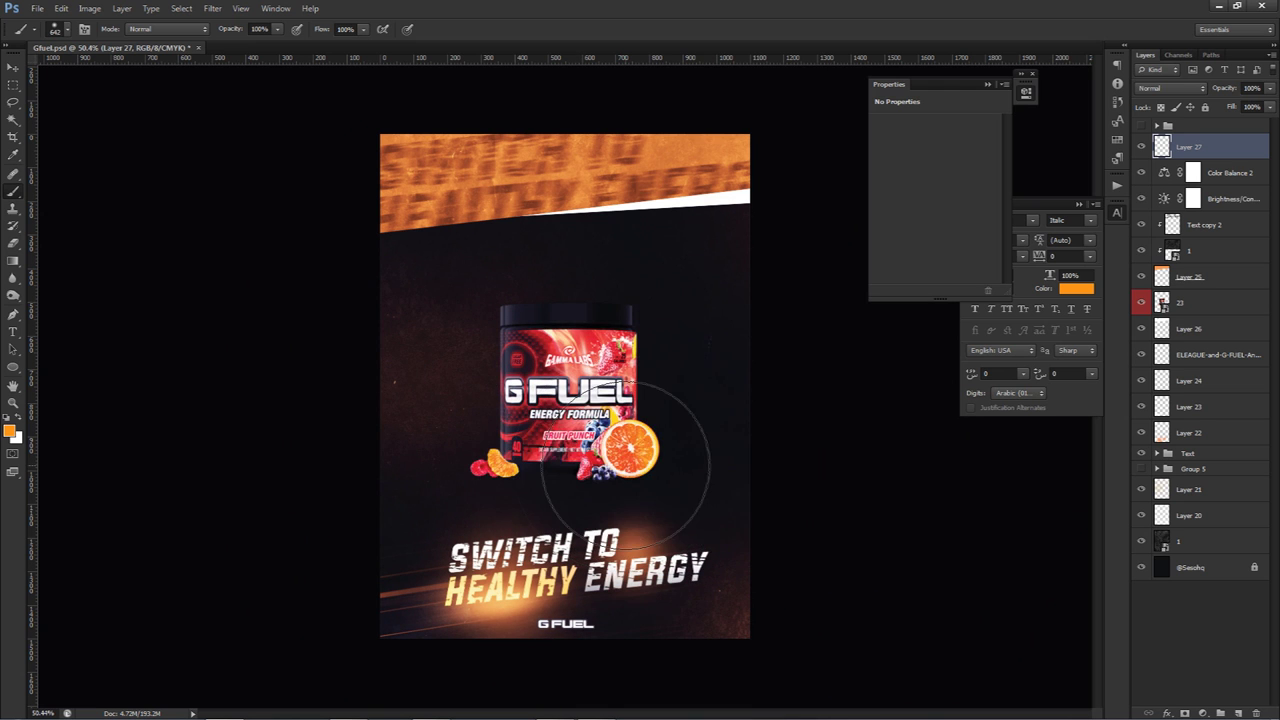
left_click(615, 450)
left_click(437, 303)
left_click_drag(518, 450, 489, 463, "alt")
left_click(770, 265)
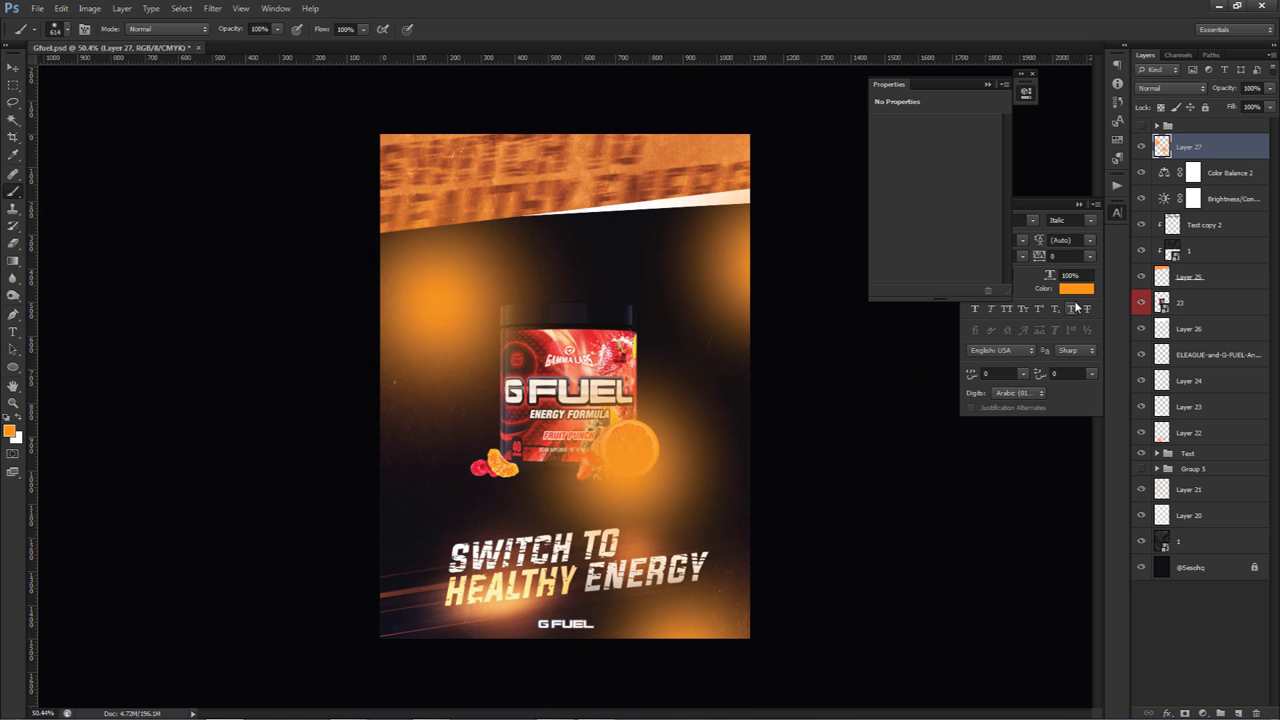
Blend Layer 27's orange glows with Linear Dodge (Add) at 33% opacity.
left_click(1178, 93)
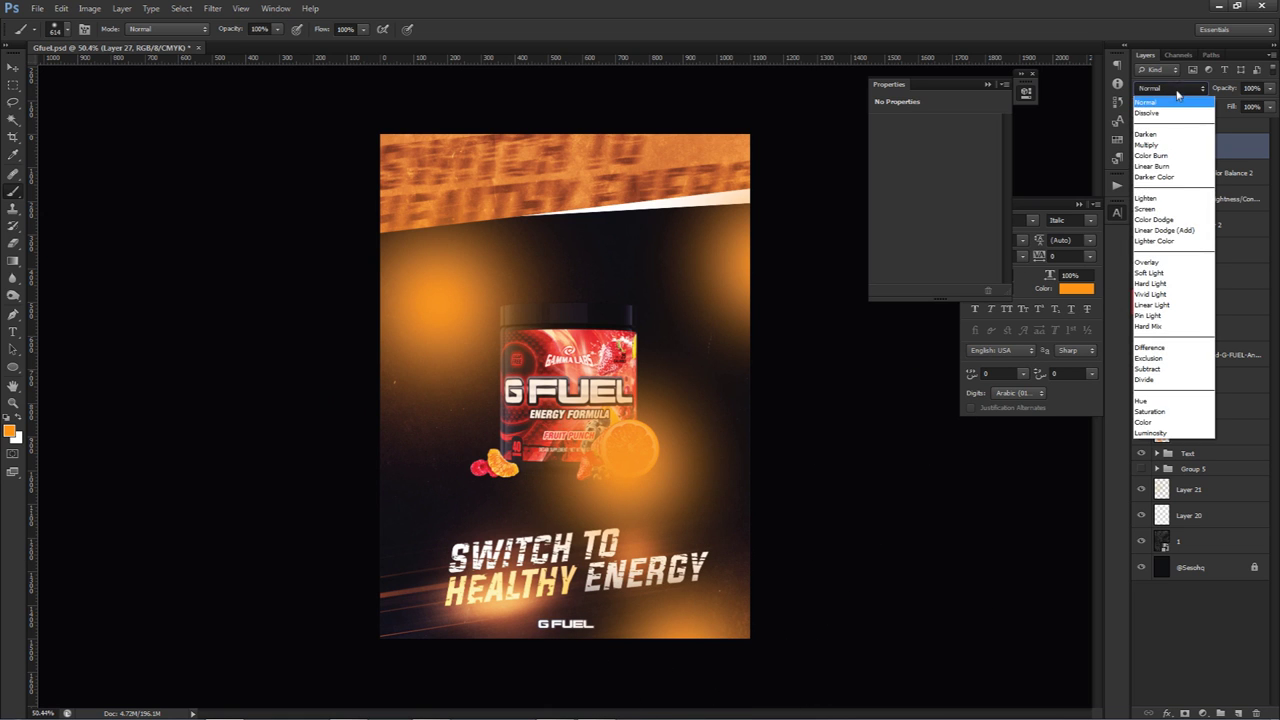
left_click(1170, 232)
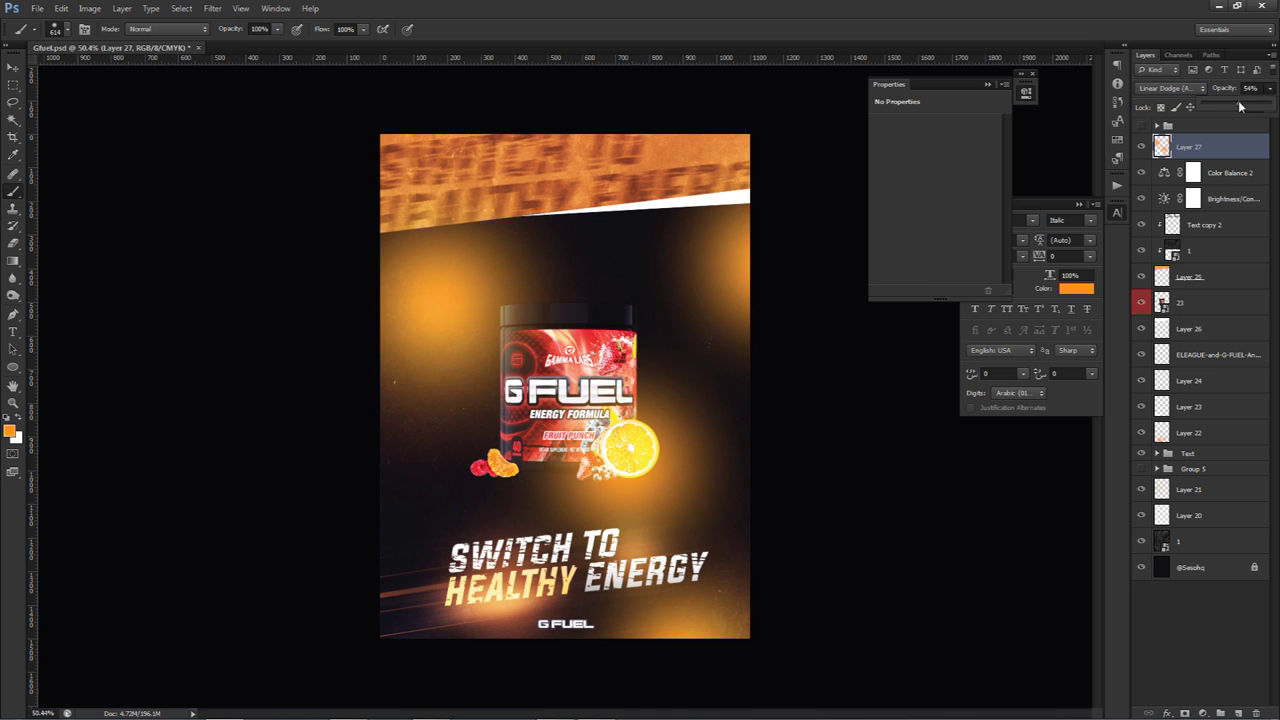
left_click_drag(1239, 103, 1227, 104)
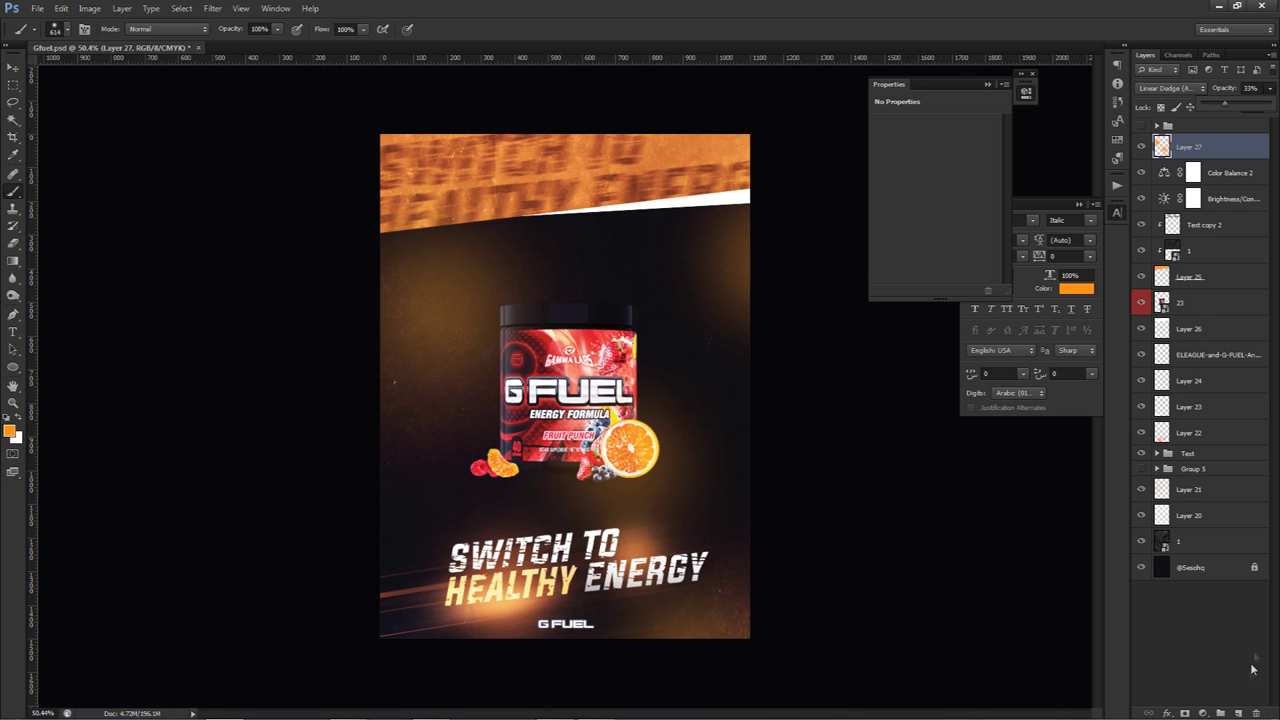
Paint smaller, deeper orange soft glows sampled from the fruit on a new layer, beside and below the tub and at both lower poster edges.
left_click(1241, 711)
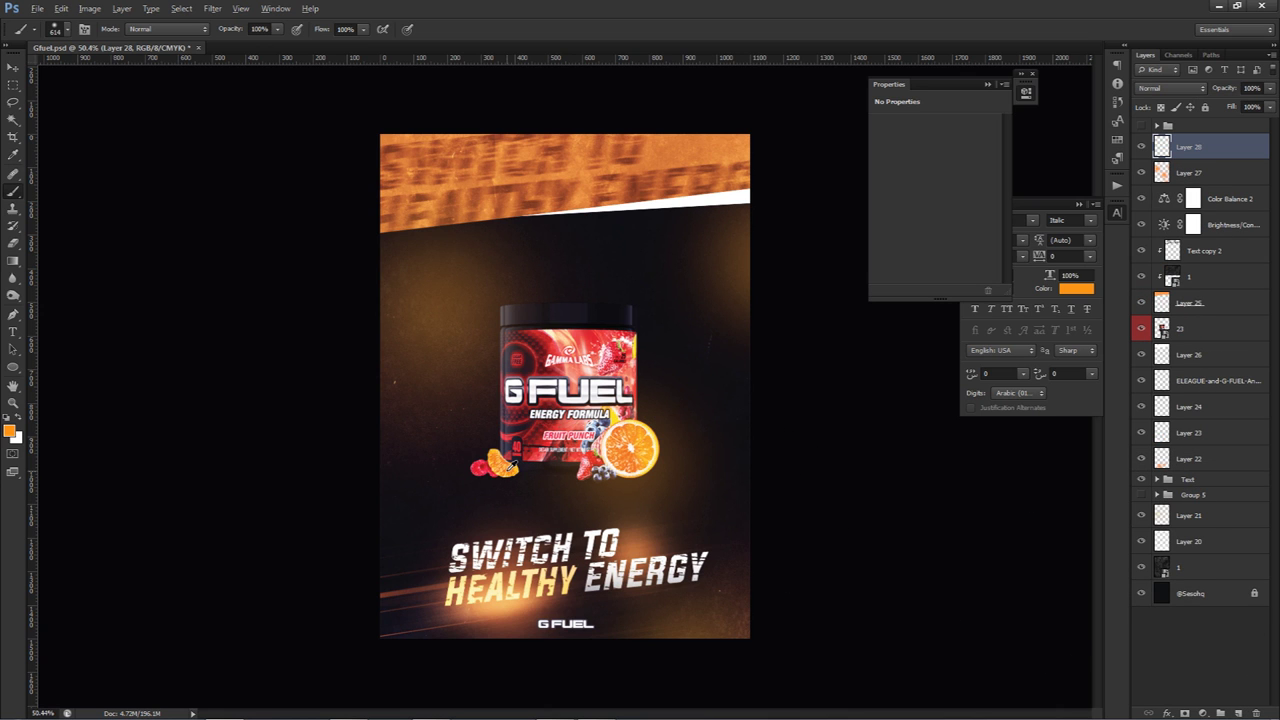
left_click(483, 486, "alt")
right_click(518, 416, "alt")
left_click(483, 316)
right_click(562, 425, "alt")
left_click(566, 490)
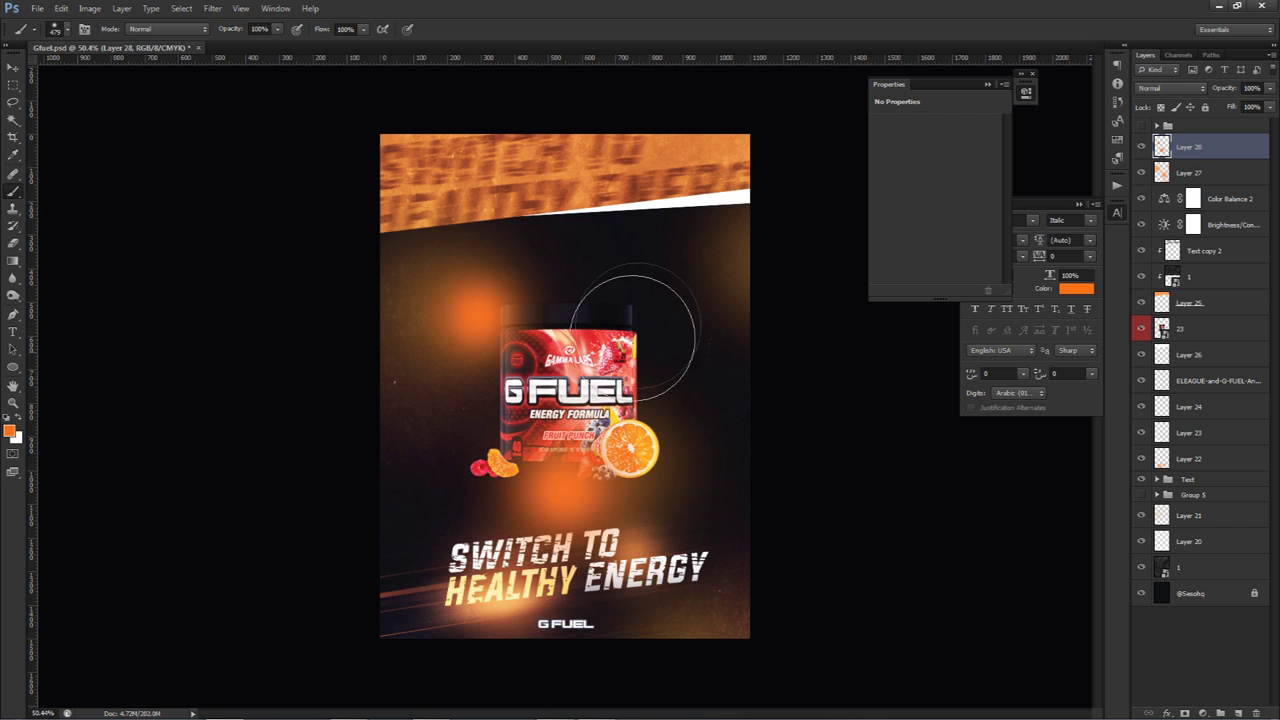
right_click(699, 515, "alt")
left_click(810, 516)
left_click(333, 535)
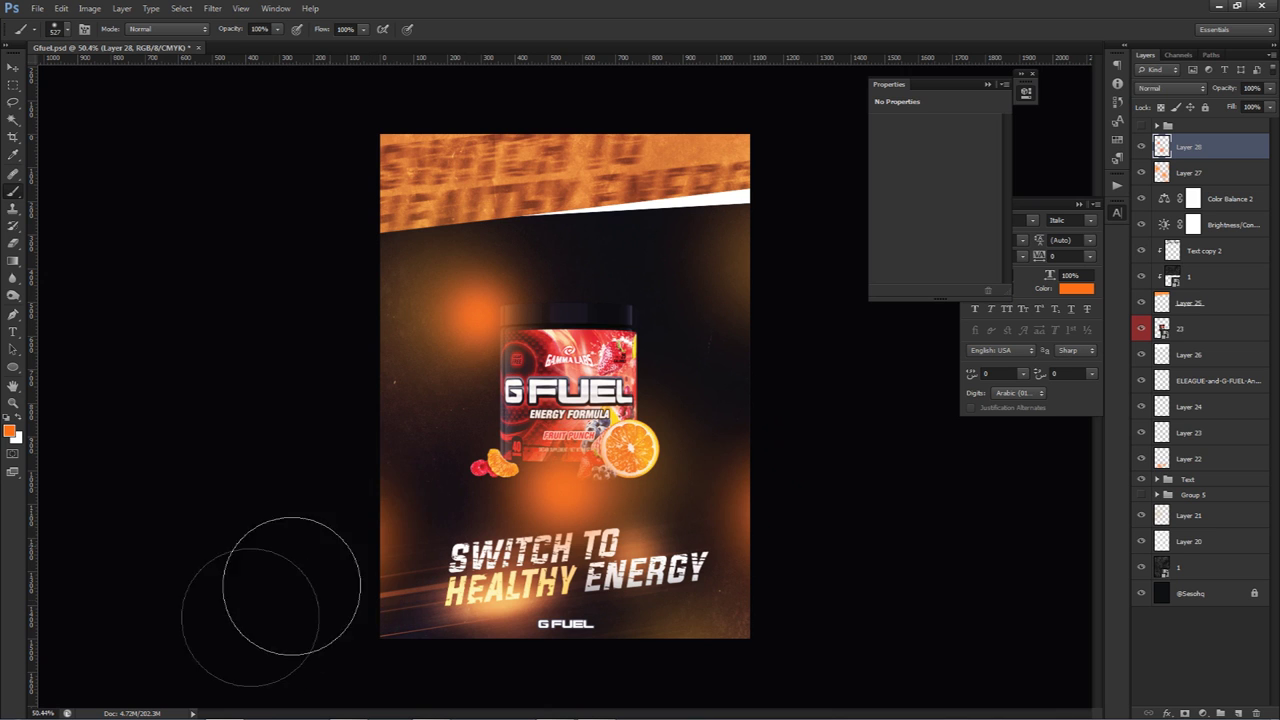
Set Layer 28 to Linear Dodge (Add) blending with 34% opacity.
left_click(1158, 87)
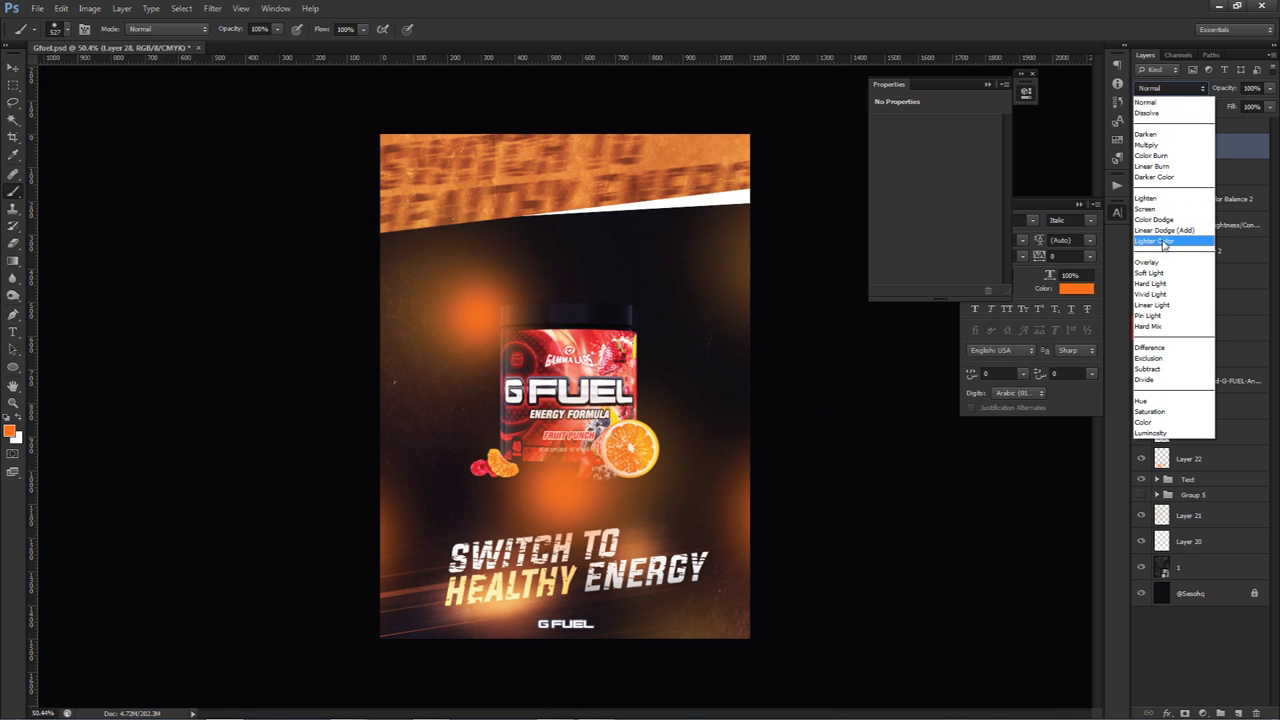
left_click(1165, 244)
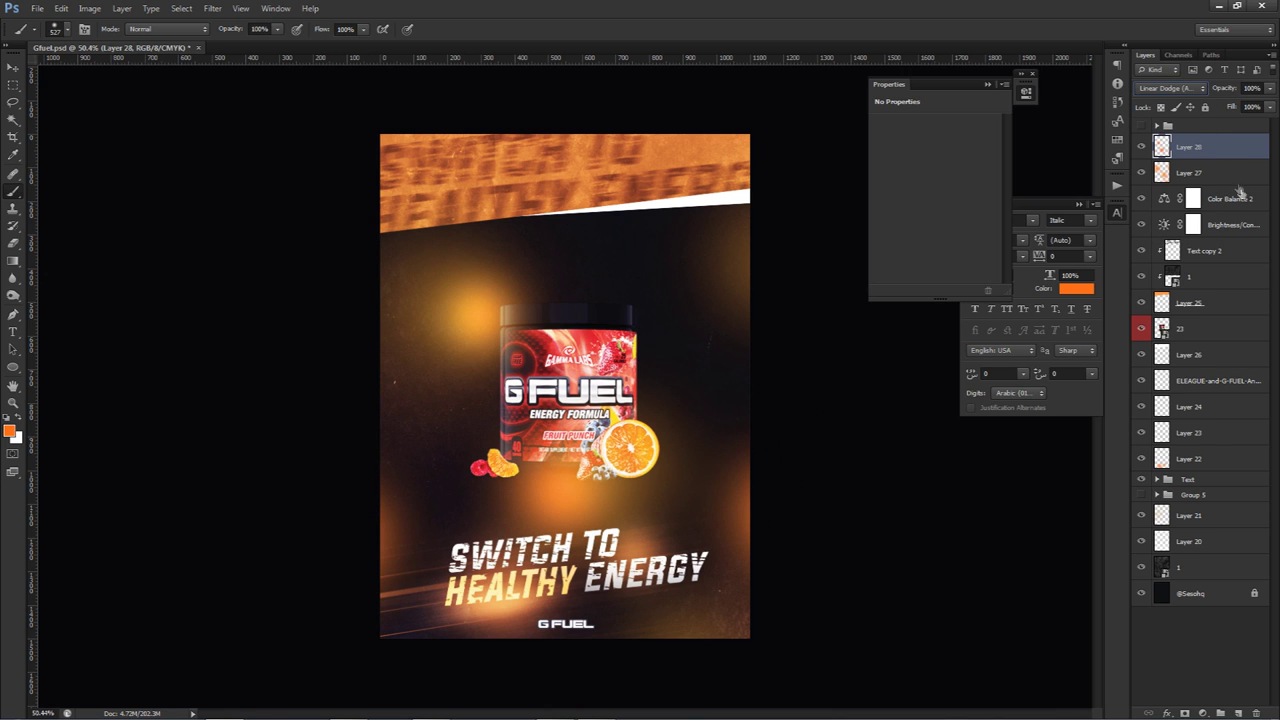
left_click(1266, 88)
left_click_drag(1268, 106, 1238, 107)
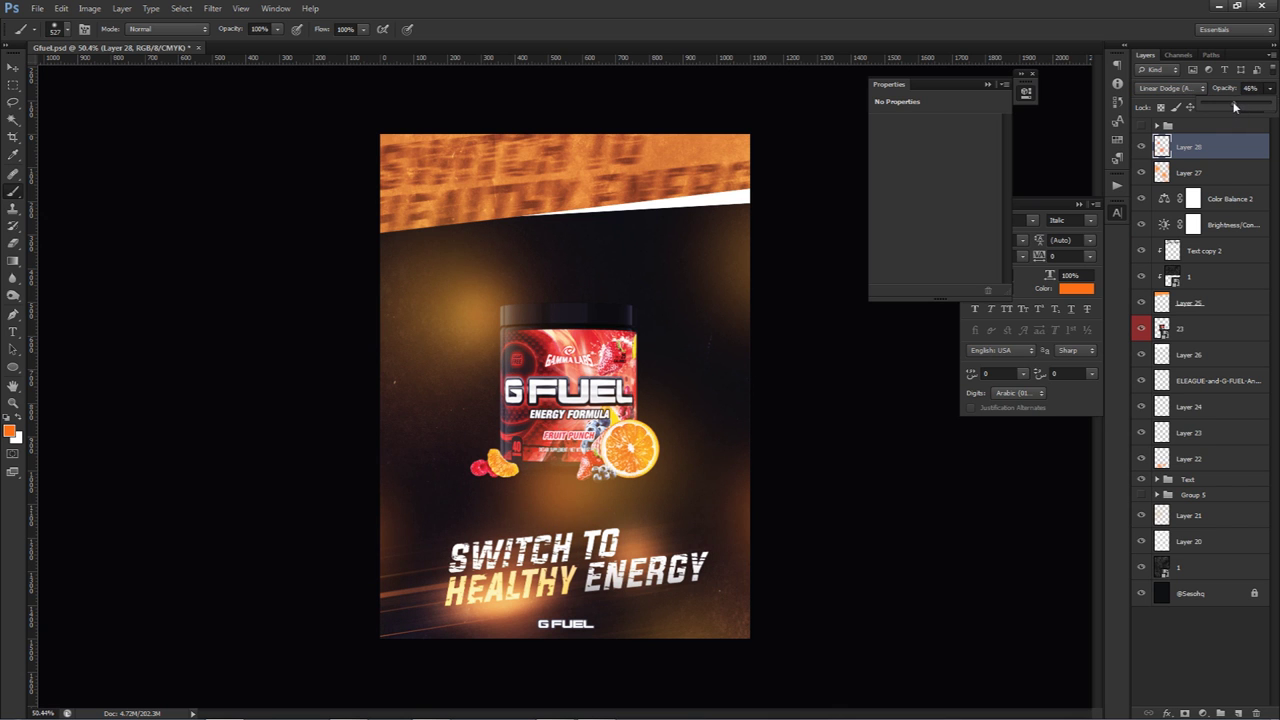
Soften Layer 28's glows around the tub and slogan with a large soft Eraser.
key("e")
mouse_move(620, 418)
left_mouse_down()
mouse_move(543, 408)
mouse_move(580, 418)
left_mouse_up()
mouse_move(606, 553)
left_mouse_down()
mouse_move(530, 540)
mouse_move(561, 374)
left_mouse_up()
left_click_drag(546, 283, 502, 241)
left_click(456, 246)
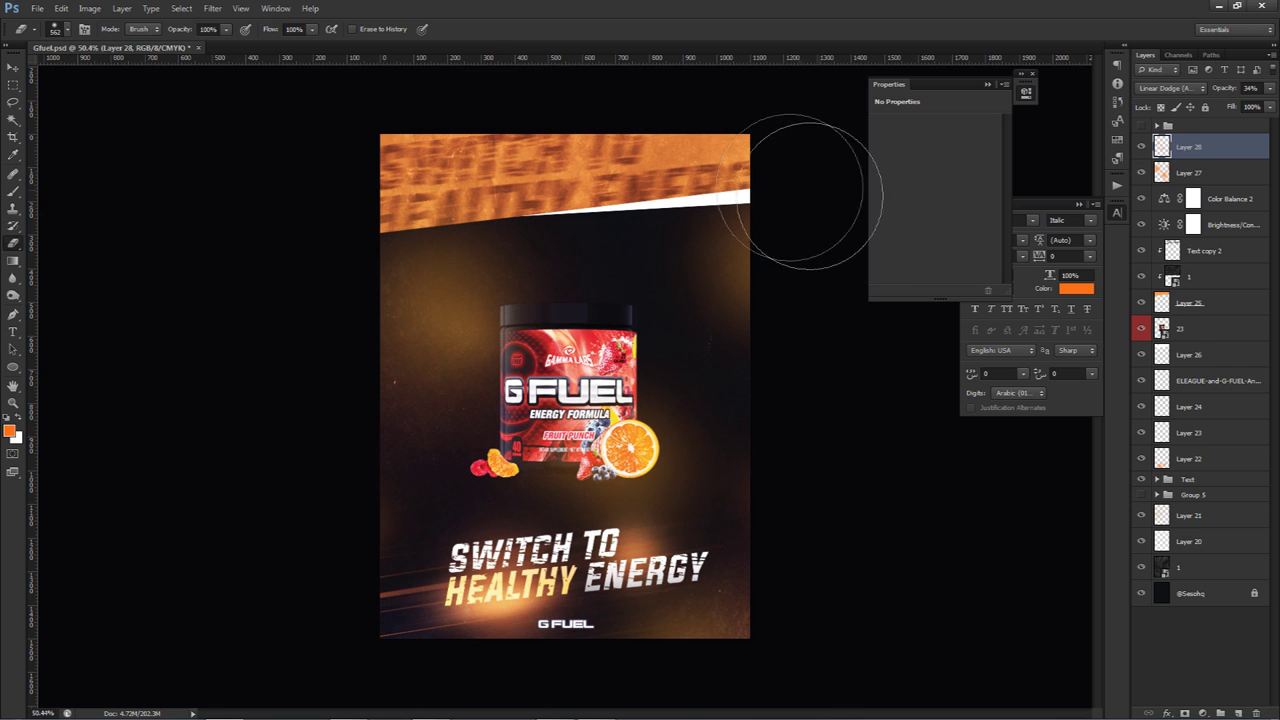
Add a new layer above Layer 28 and switch to the Brush tool.
left_click(1185, 174)
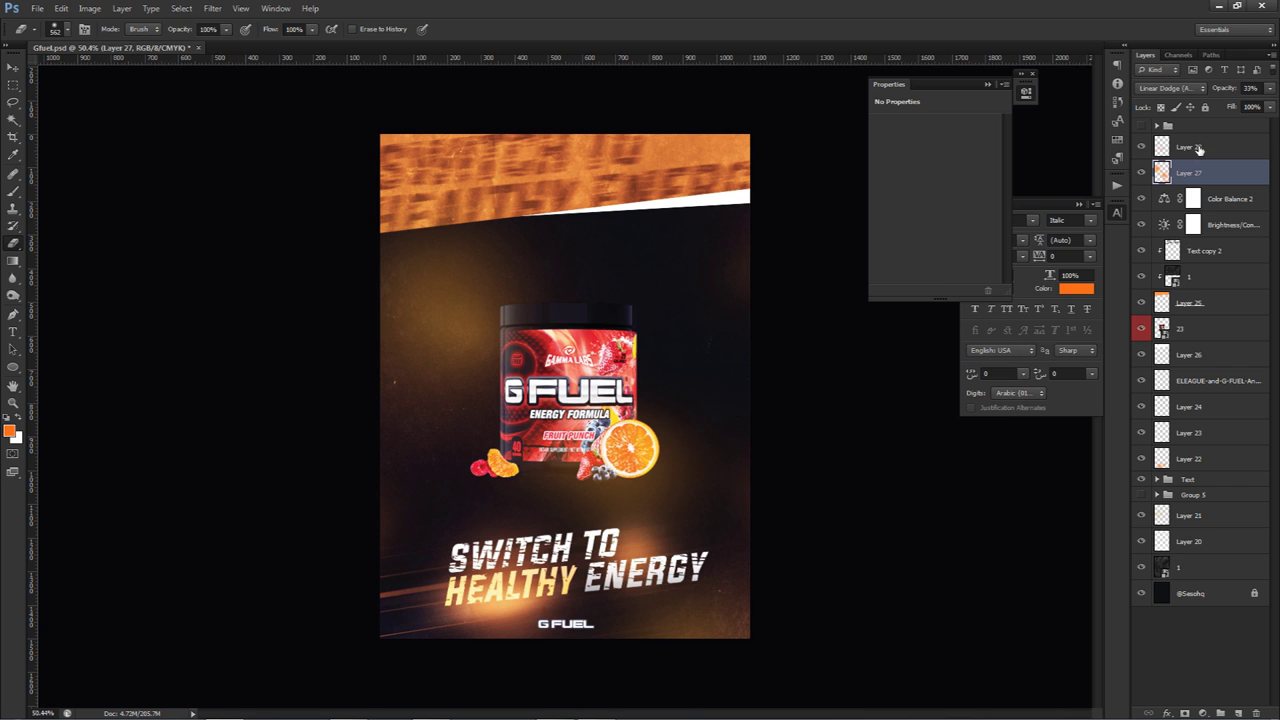
left_click(1199, 149)
left_click(1241, 712)
key("b")
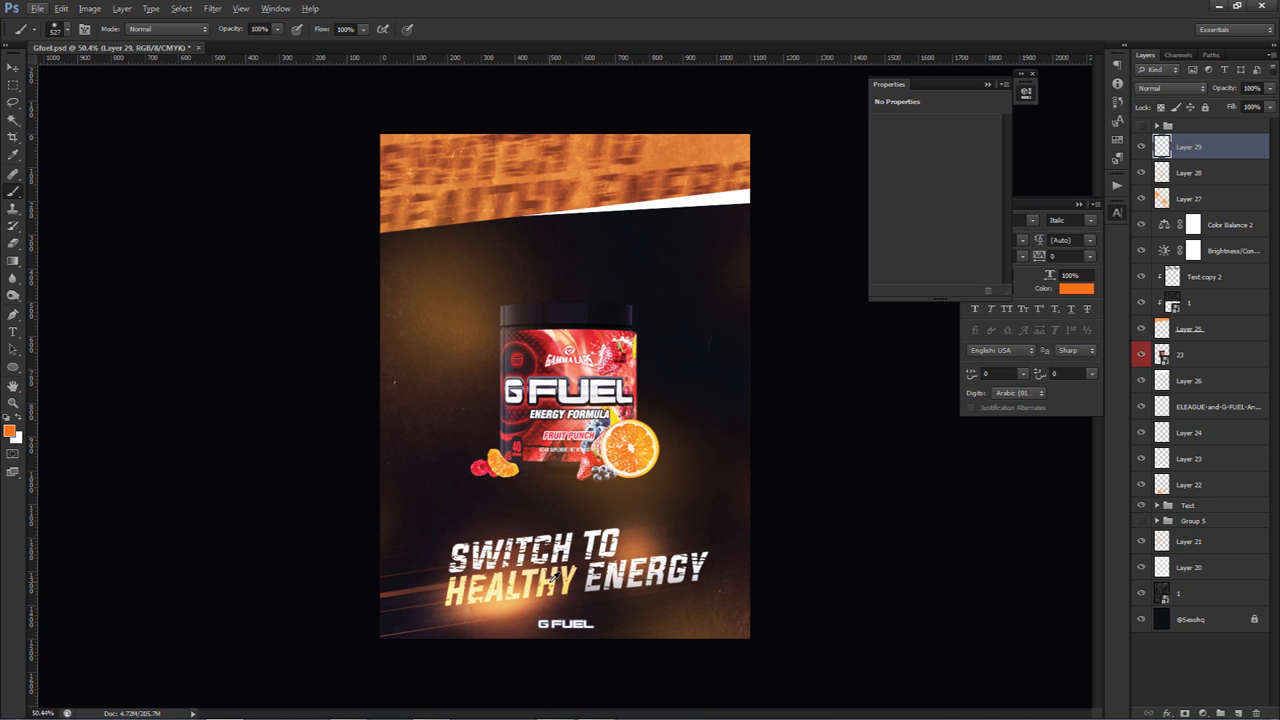
Apply Hue/Saturation to the Health layer in the Text group with hue -11, saturation +33 and lightness -14.
left_click(1157, 505)
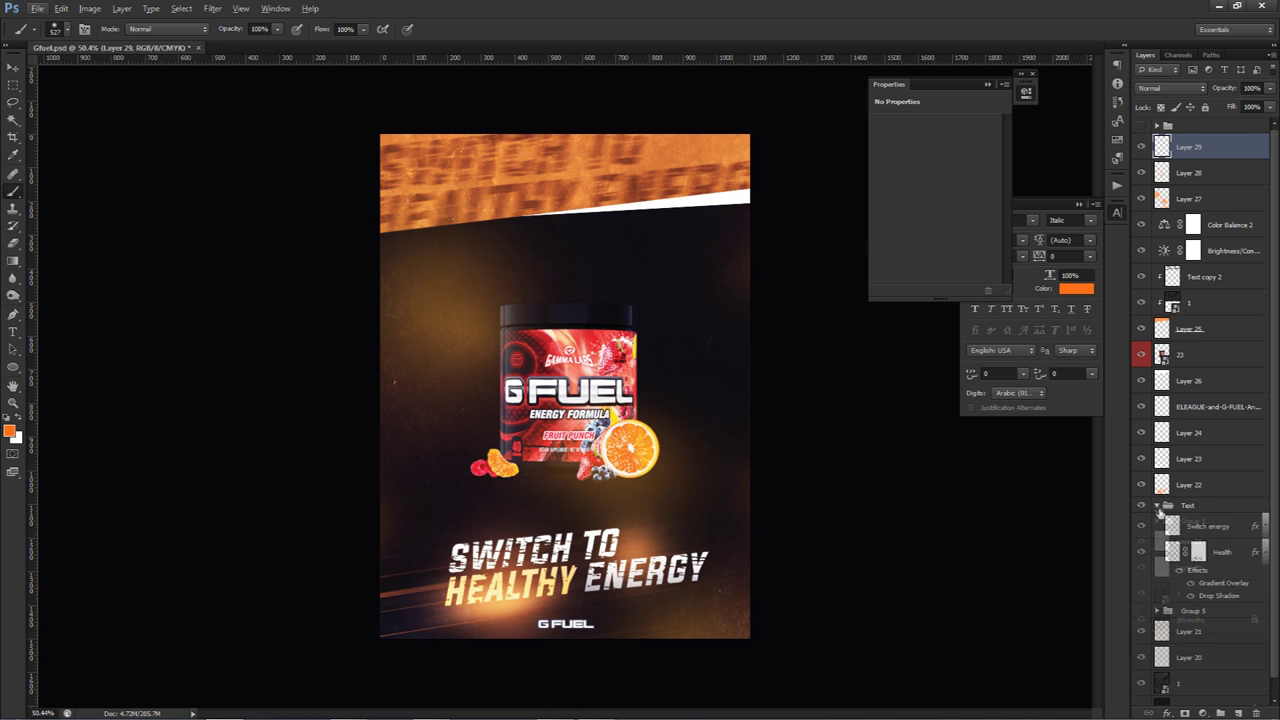
left_click(1214, 553)
key("ctrl+u")
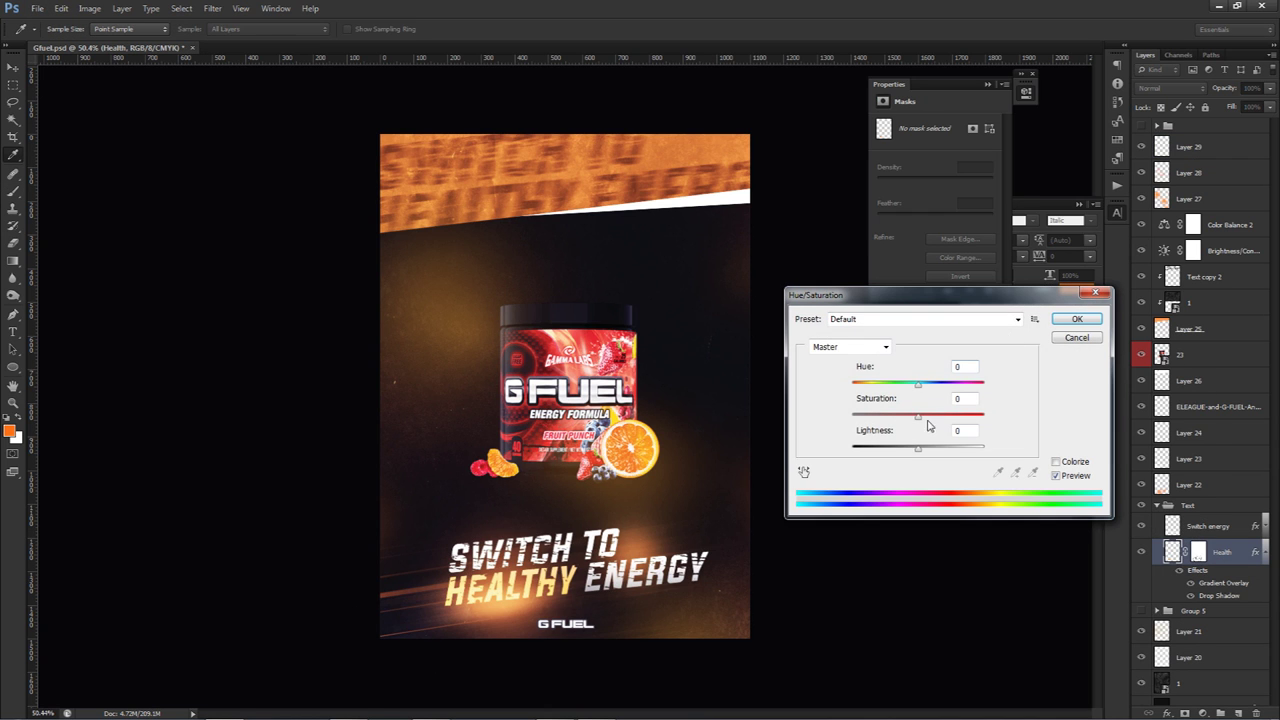
left_click_drag(913, 451, 909, 453)
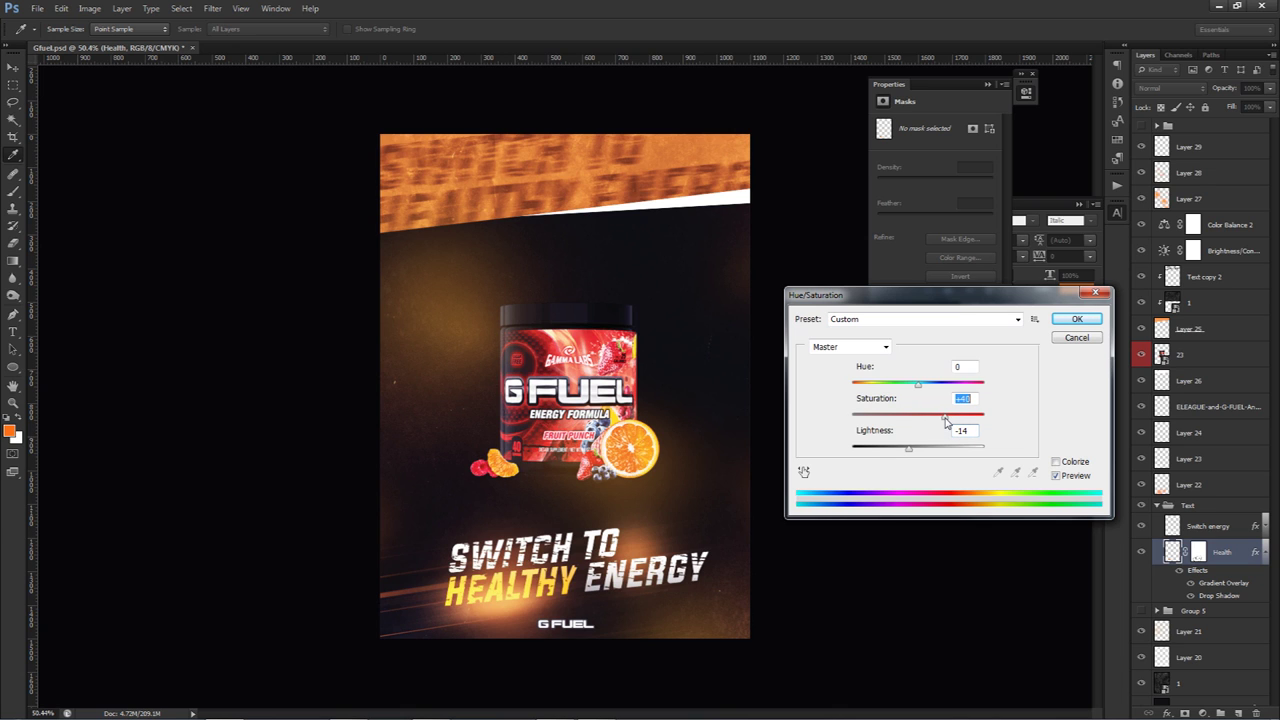
left_click_drag(918, 384, 911, 388)
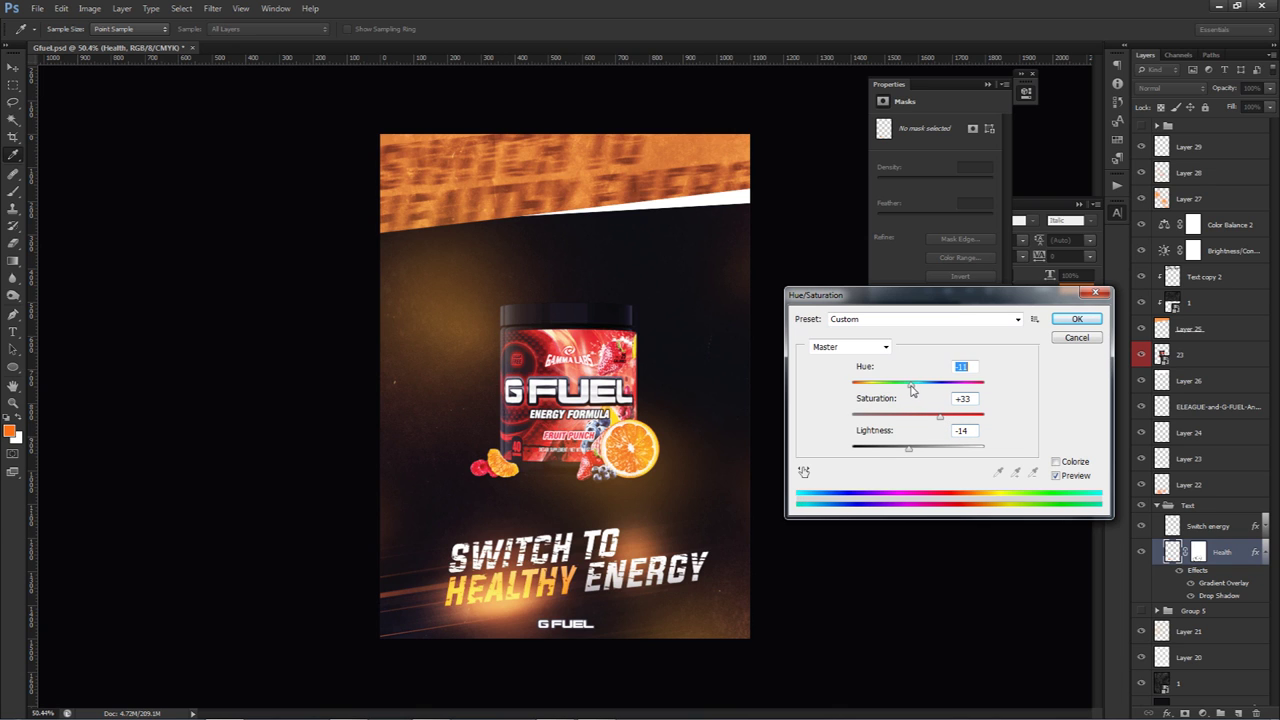
left_click(1077, 319)
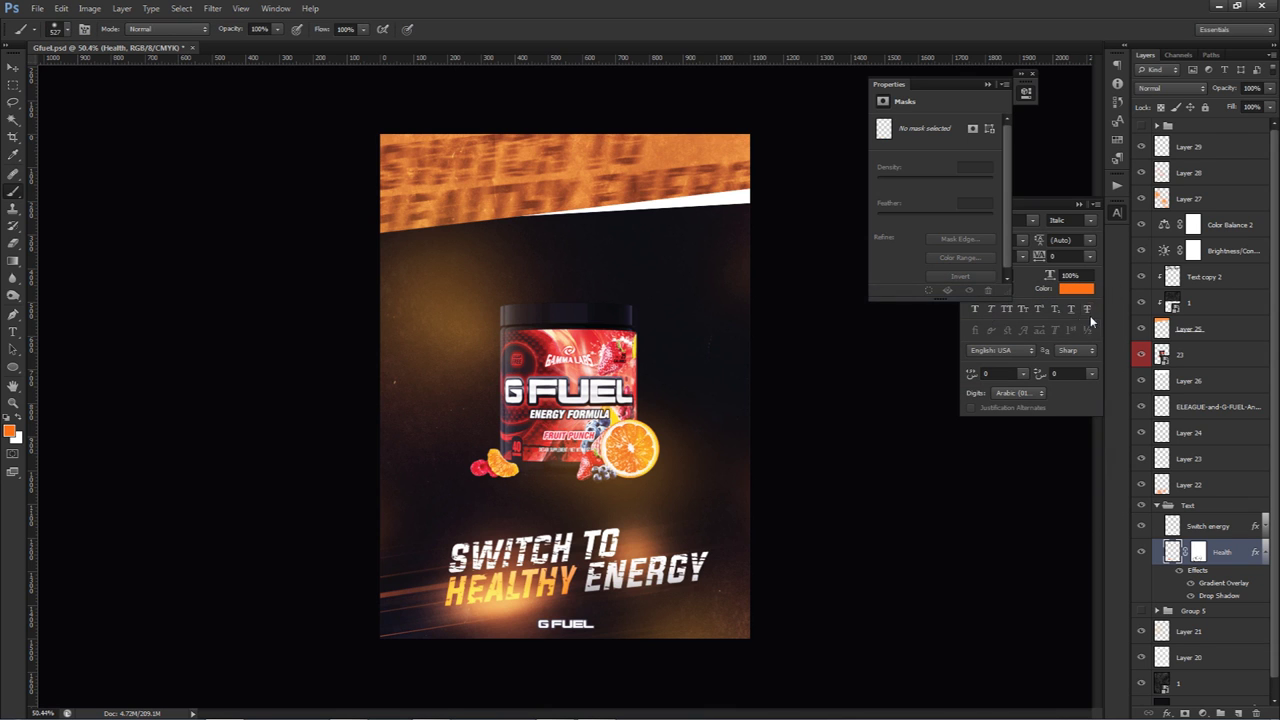
left_click(1159, 506)
Add a new layer directly above Group 5 and choose the 1150 px splatter brush.
left_click(1196, 521)
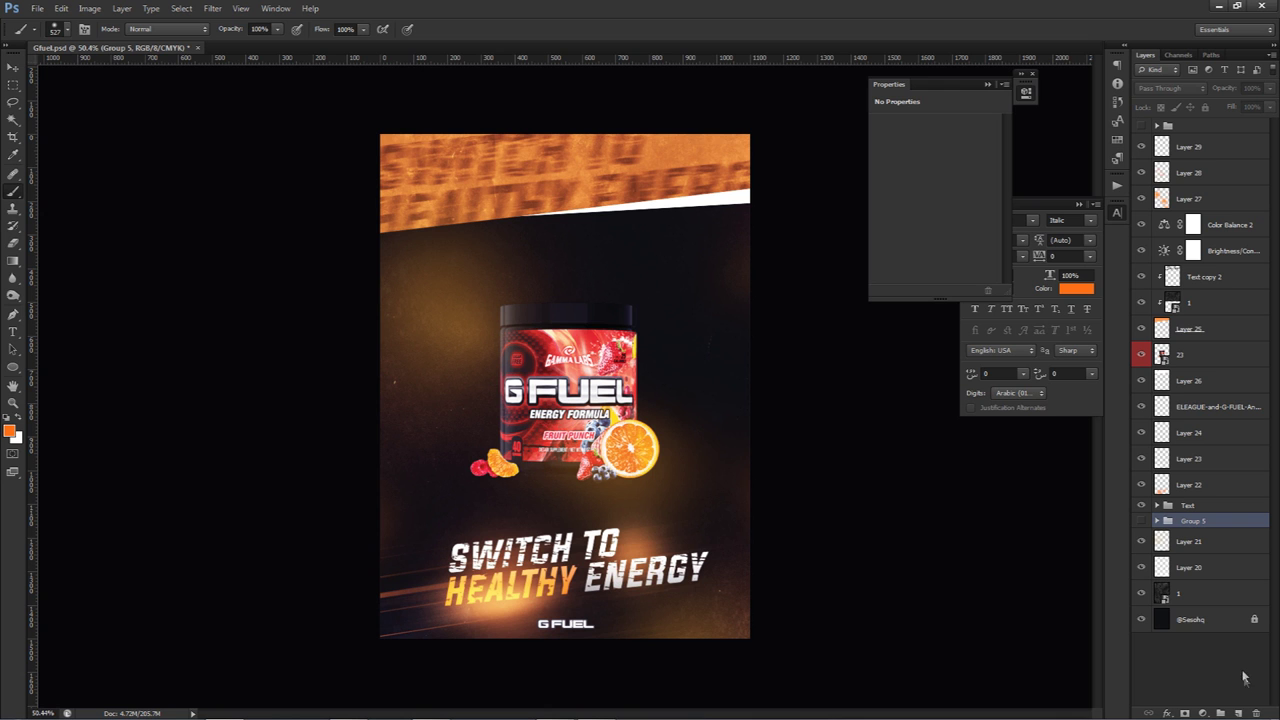
left_click(1239, 713)
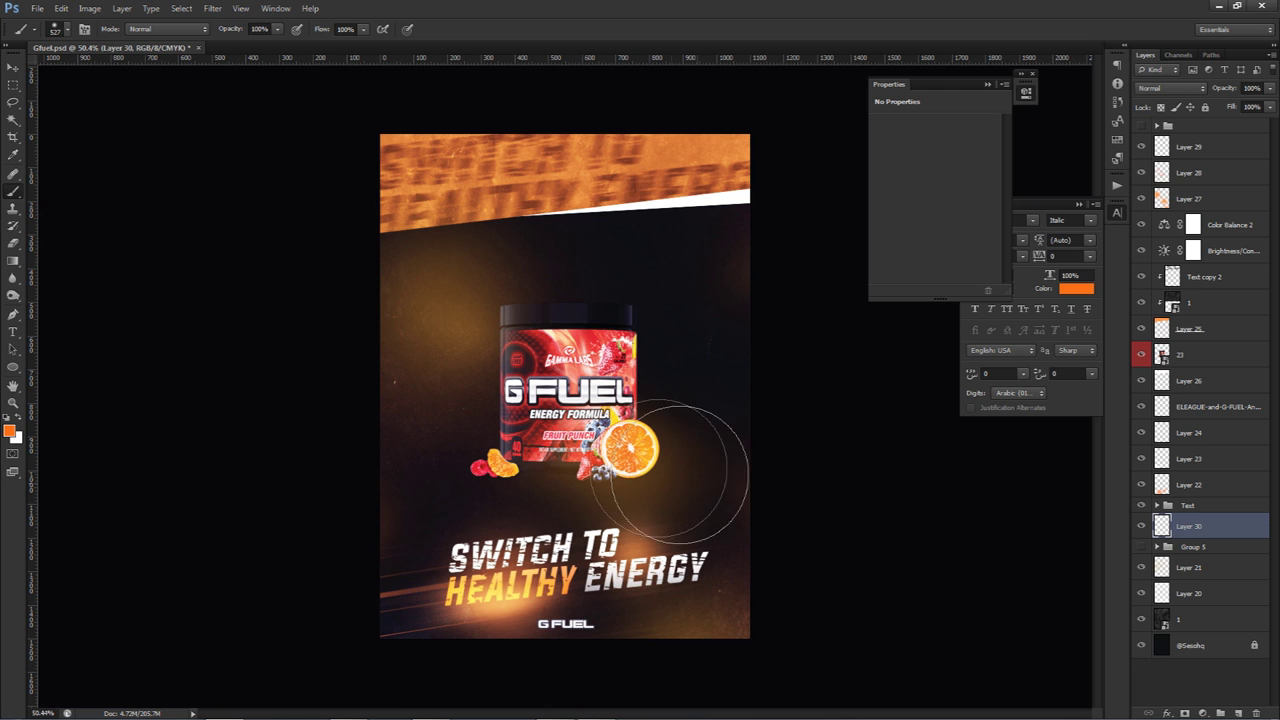
right_click(668, 505)
left_click(684, 513)
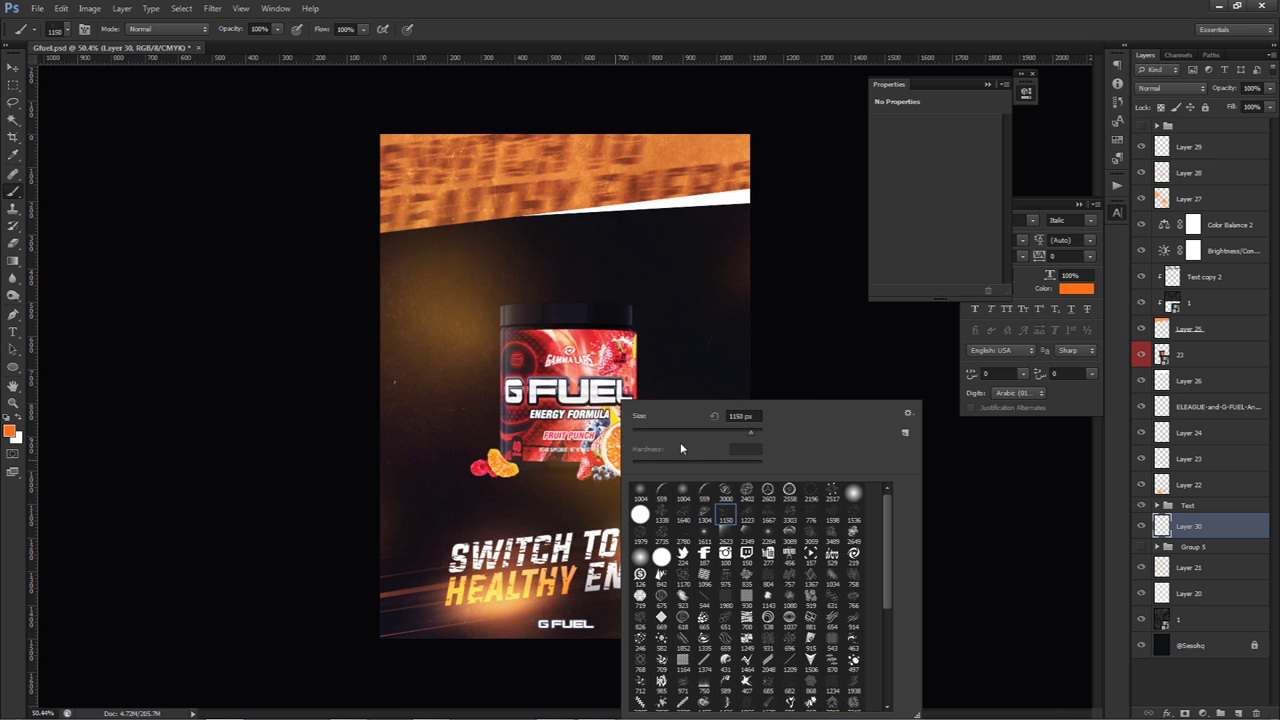
Try a white splatter stamp around the tub with the brush enlarged to 1321 px, and undo it.
left_click(754, 519)
left_click(789, 514)
left_click(747, 513)
left_click(726, 513)
right_click(532, 372, "alt")
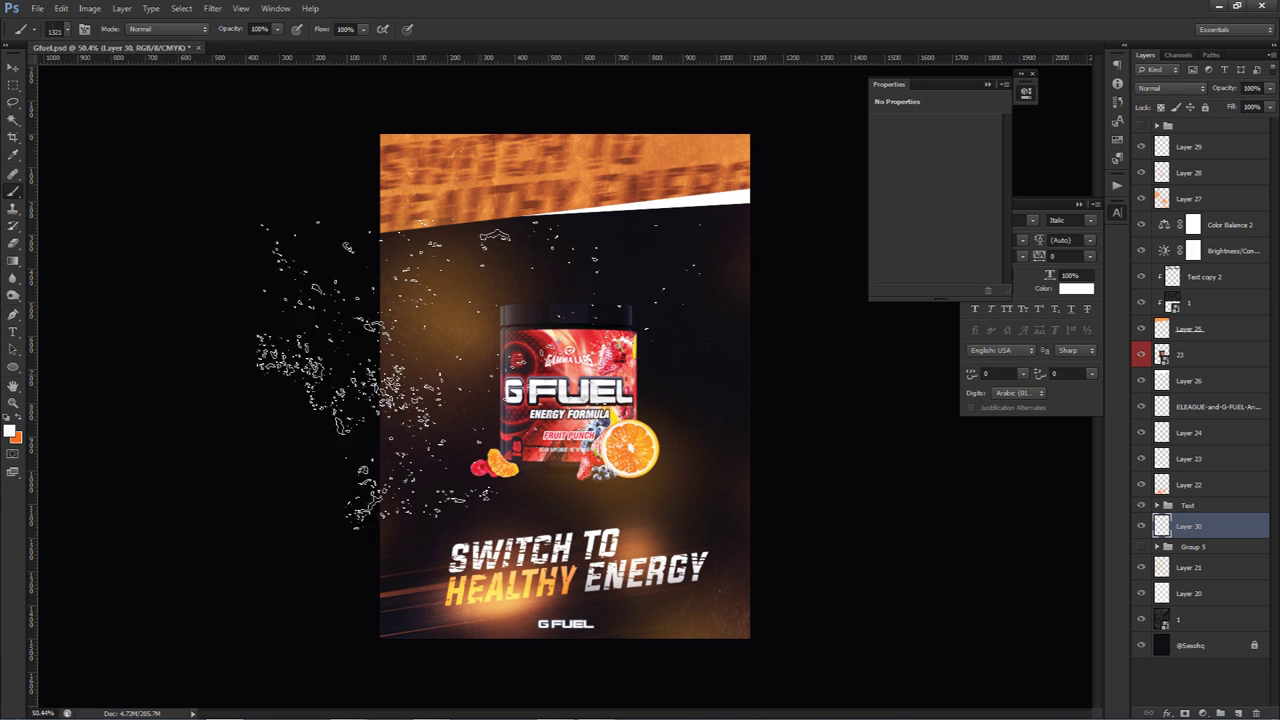
left_click(572, 432)
key("ctrl+alt+z")
key("ctrl+alt+z")
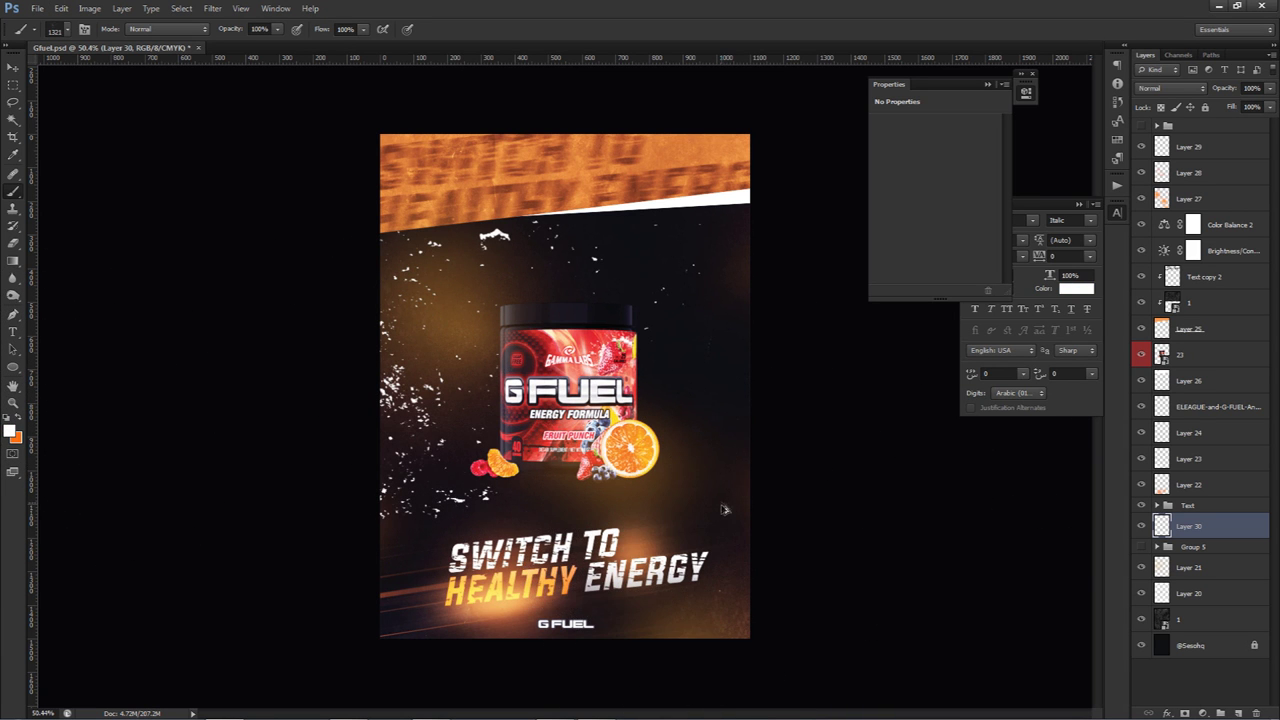
Try out the 1640, 1304 and 1223 px splatter brushes in white on Layer 30.
right_click(670, 508)
left_click(734, 514)
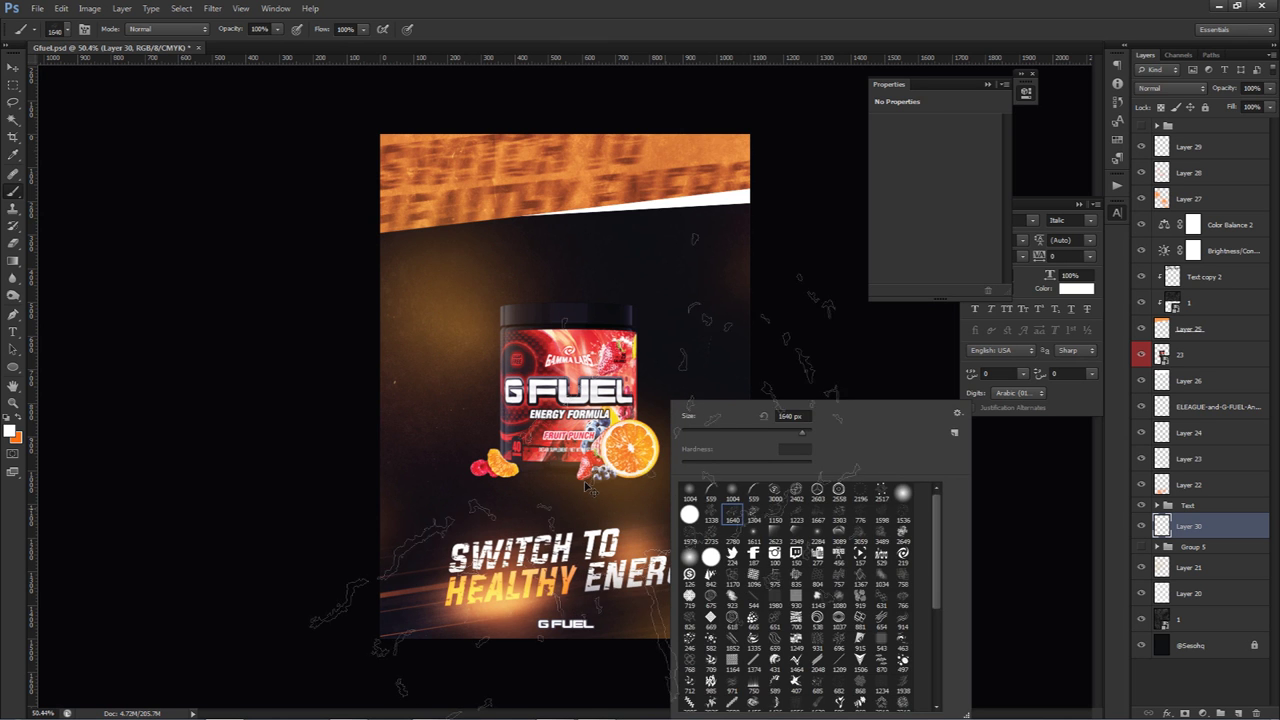
right_click(585, 480, "alt")
right_click(693, 510)
left_click(784, 510)
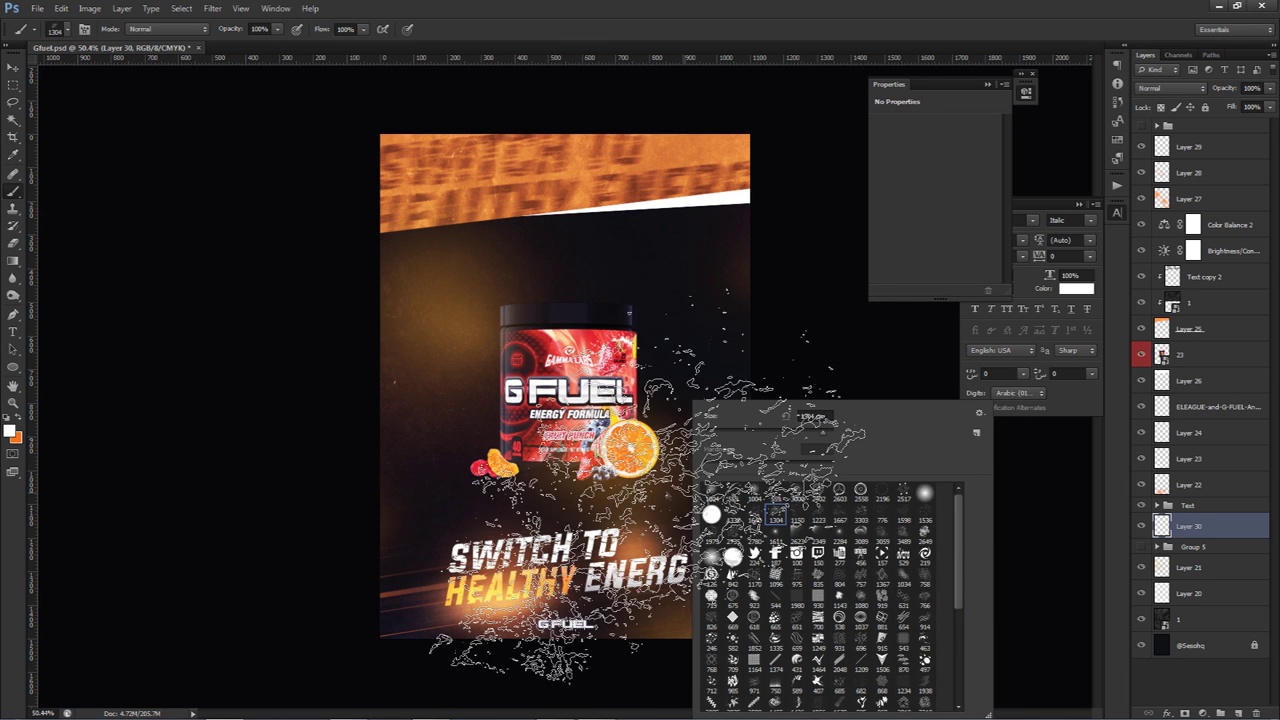
key("Return")
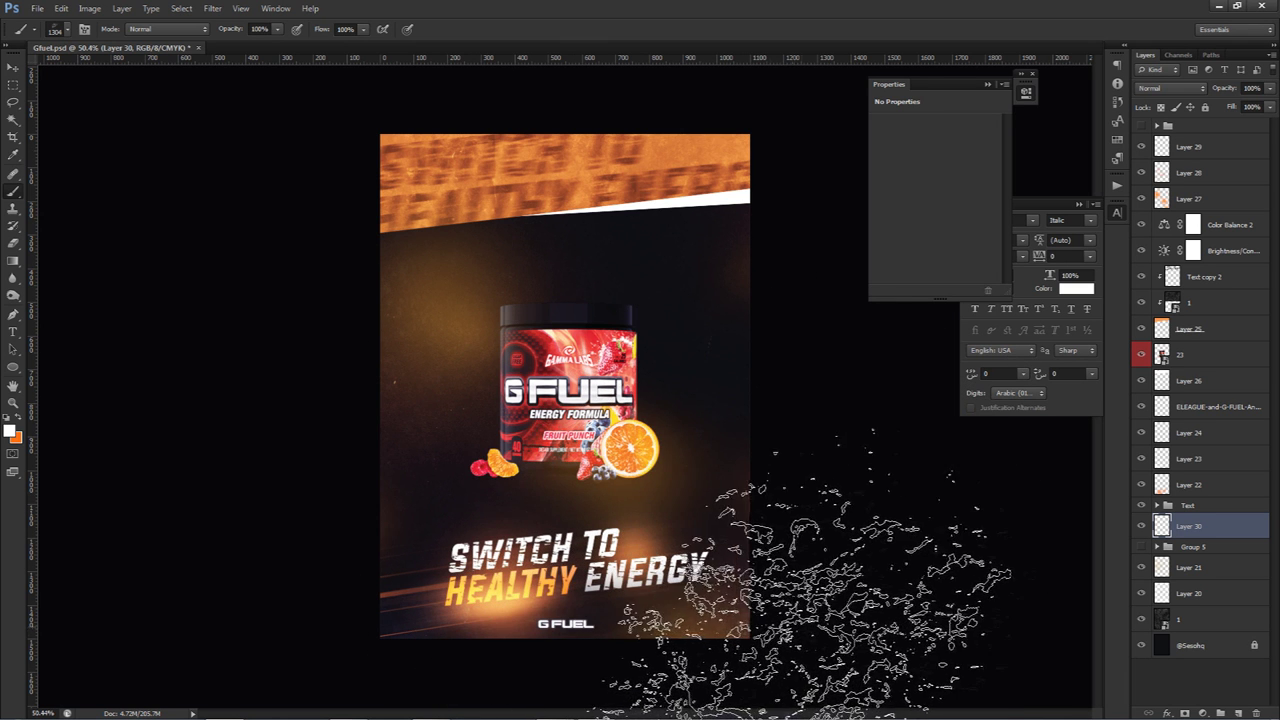
right_click(500, 362)
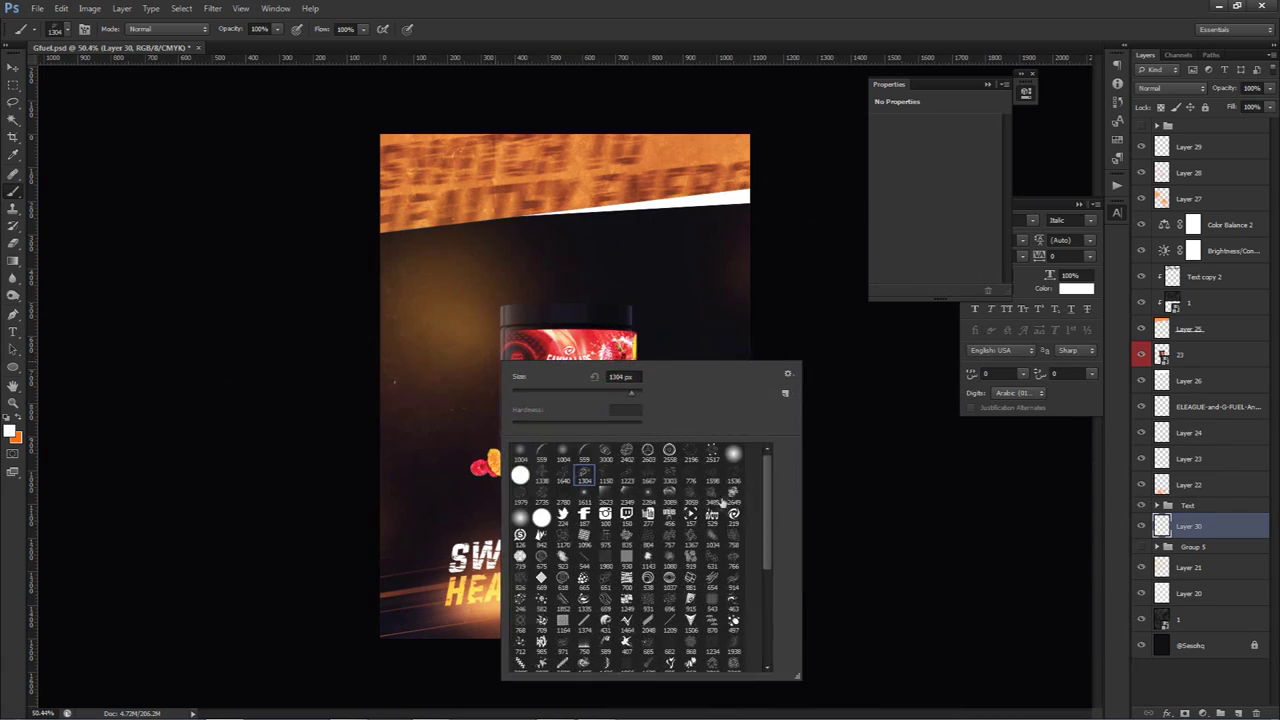
left_click(628, 475)
key("Return")
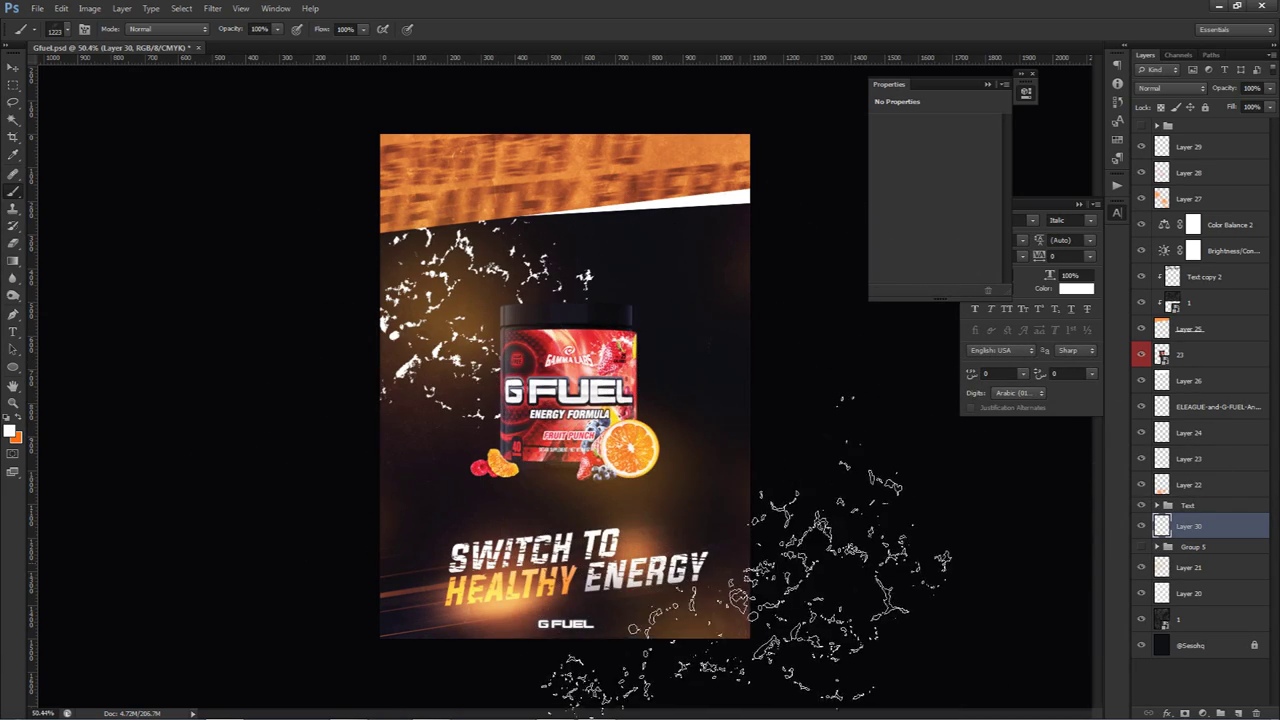
Stamp white splatters with the 1150 px brush on Layer 30 below the orange band and around the slogan's lower corner.
right_click(652, 372)
left_click(733, 486)
left_click(755, 485)
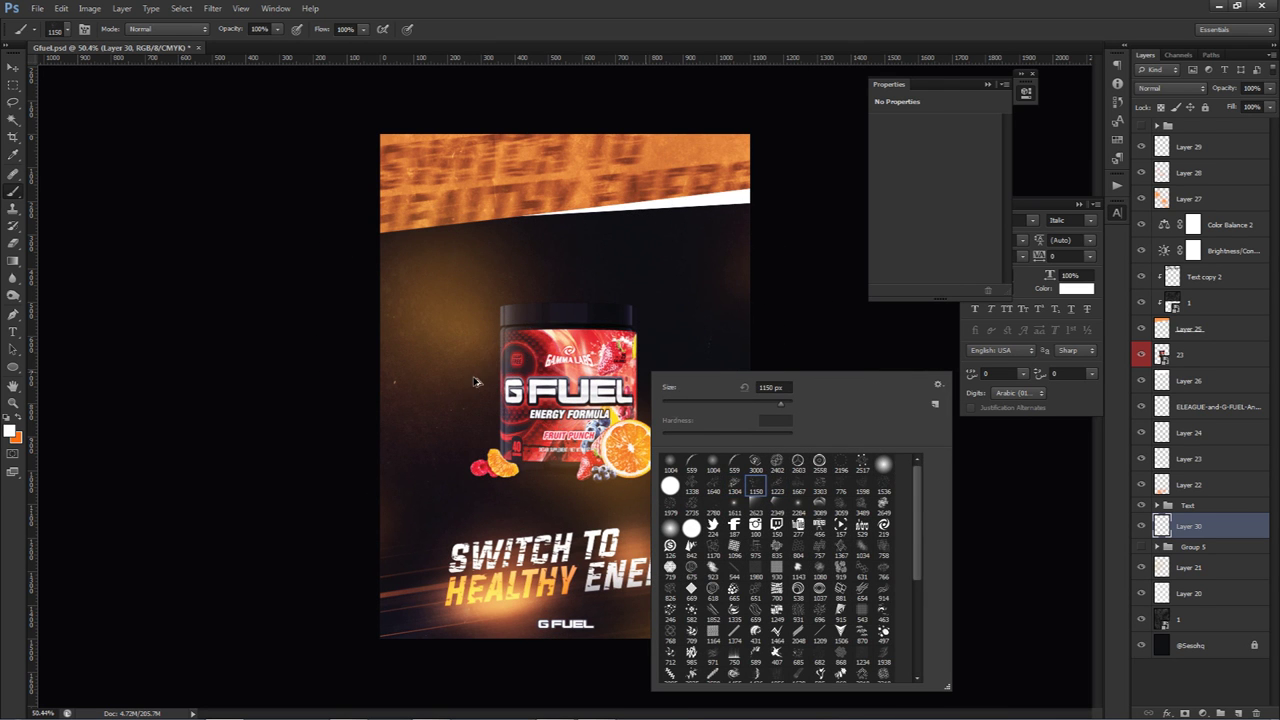
key("Return")
left_click(565, 390)
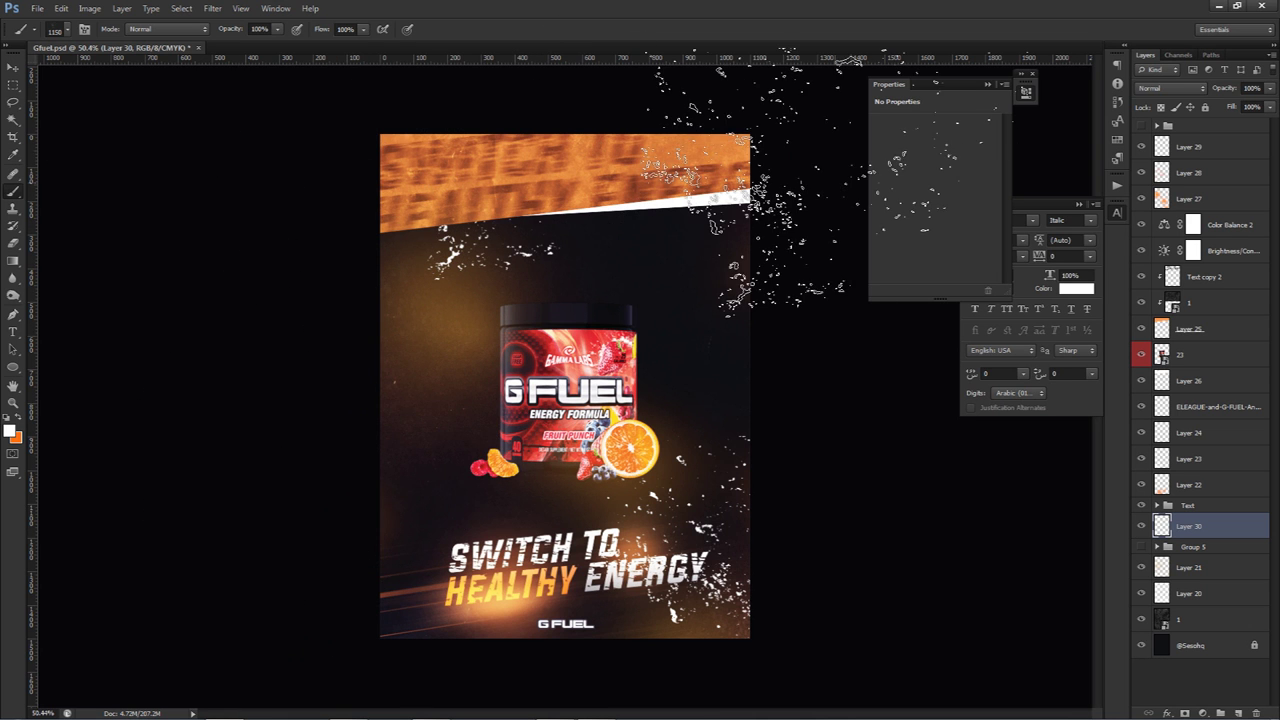
left_click(705, 205)
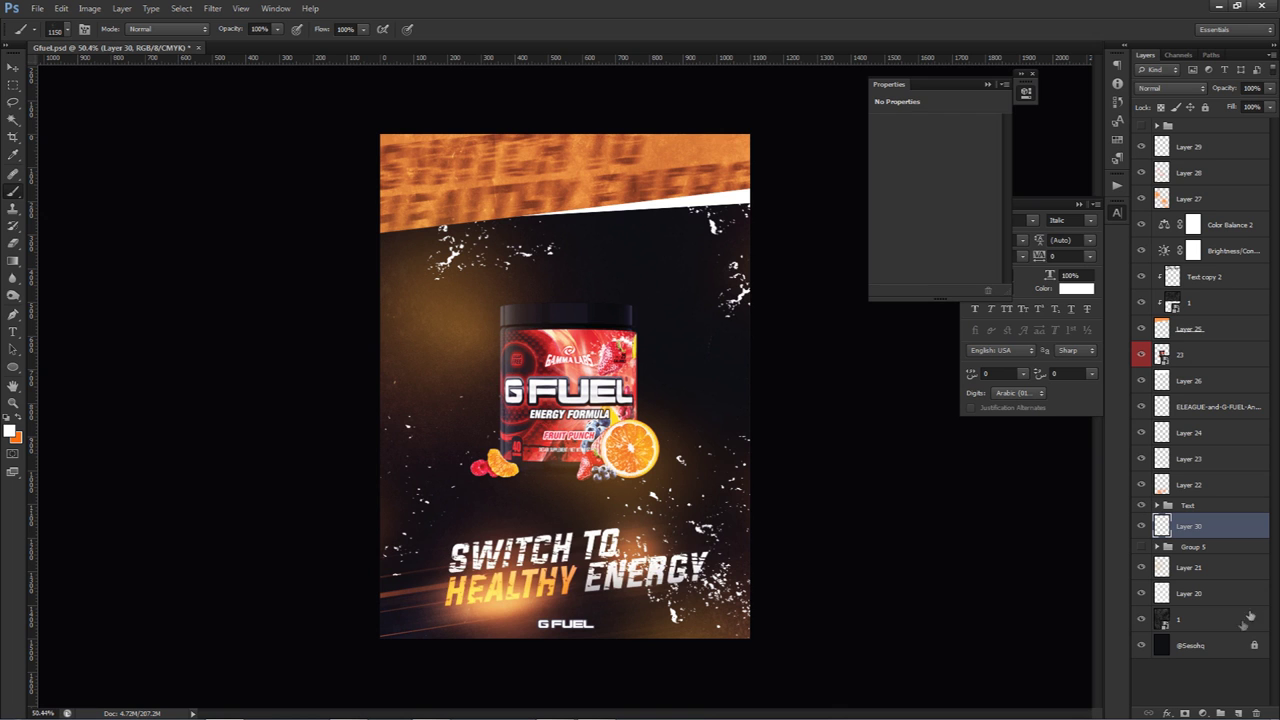
Add a new layer above Layer 30 and clip it to the splatters, undoing the stray change.
left_click(1239, 712)
right_click(1195, 522)
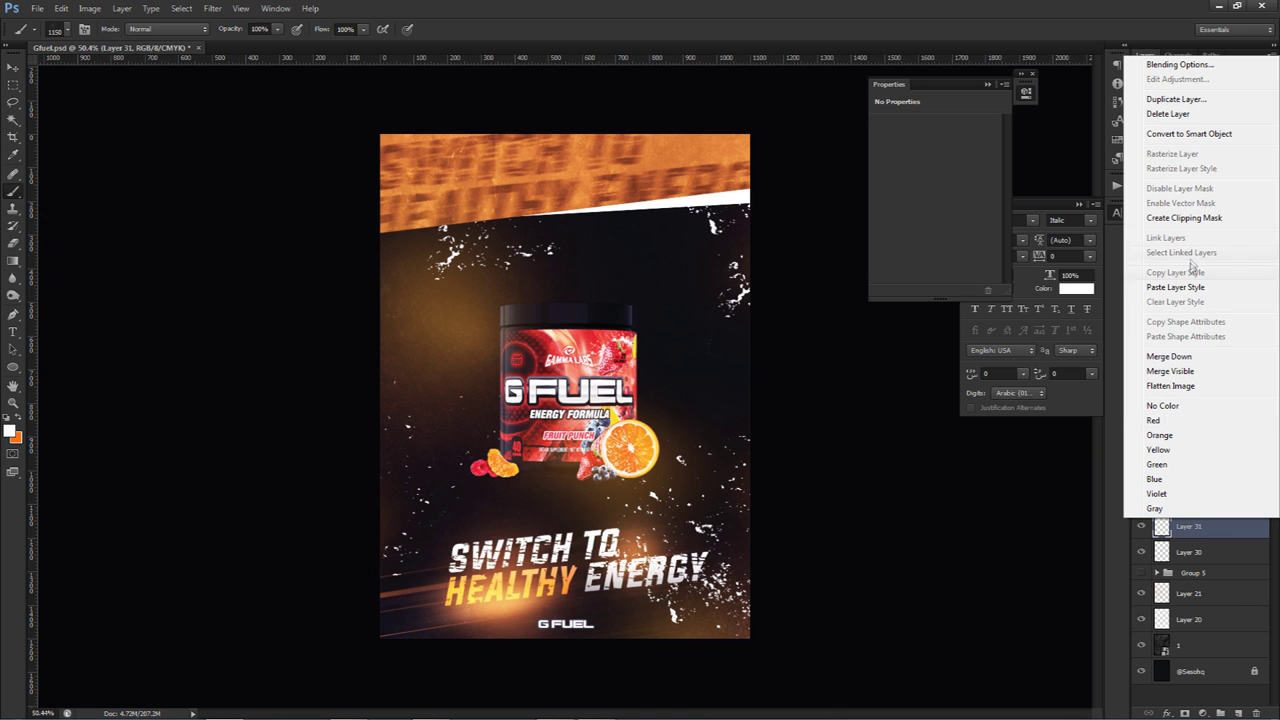
left_click(1189, 218)
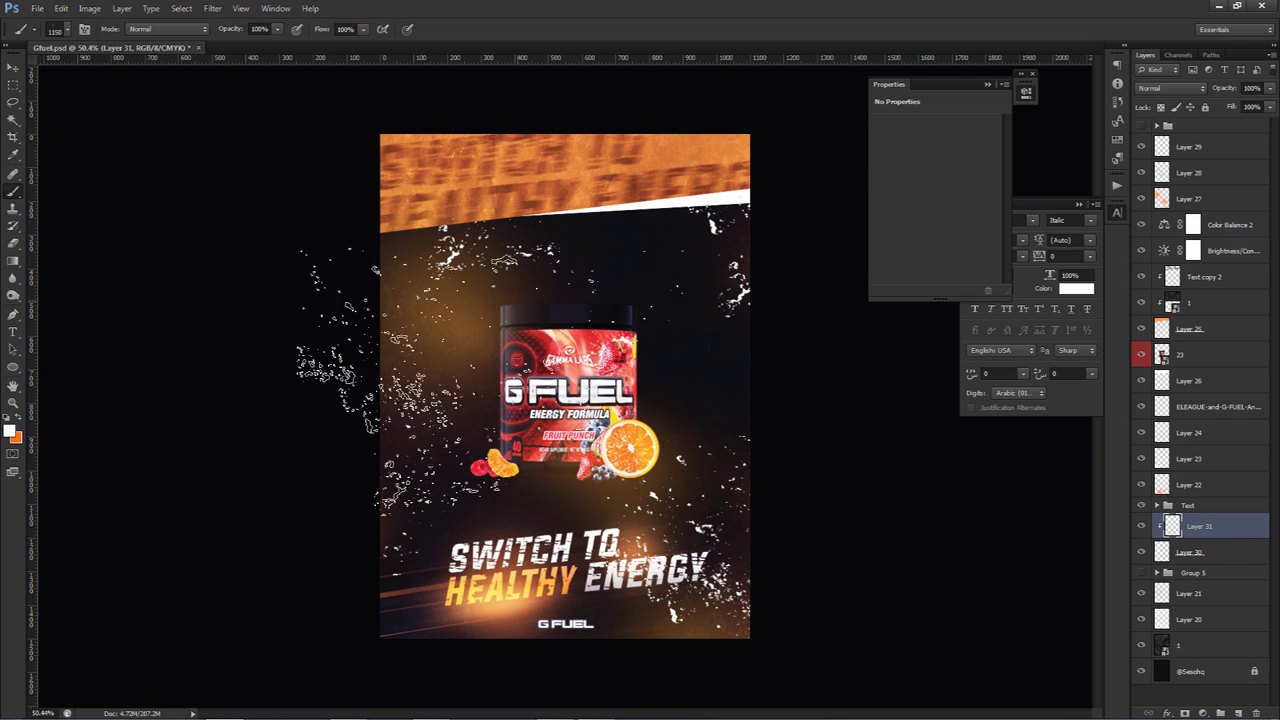
key("ctrl+z")
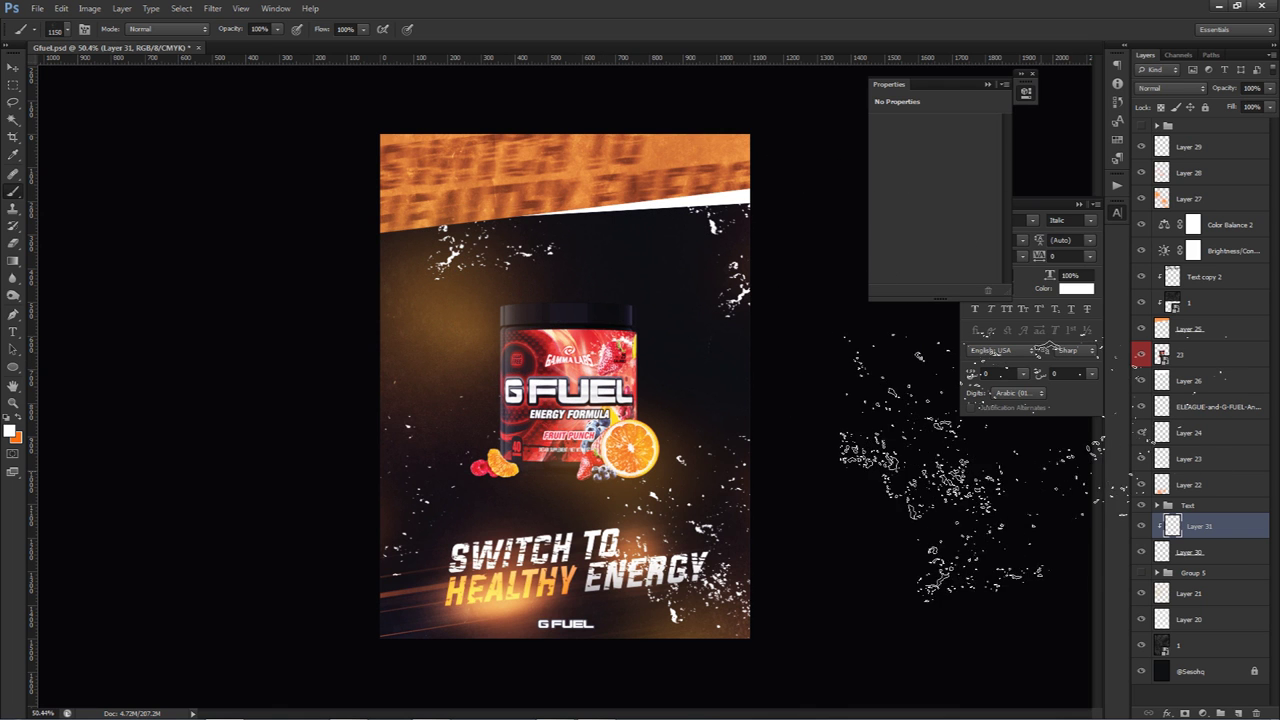
Tint parts of the white splatters yellow-orange on clipped Layer 31 with a soft 563 px brush, using a colour sampled from the slogan.
right_click(684, 604)
left_click(643, 556)
mouse_move(570, 569)
left_mouse_down("alt")
mouse_move(543, 584)
mouse_move(450, 574)
left_mouse_up("alt")
left_click(428, 578)
left_click_drag(521, 477, 586, 671, "alt")
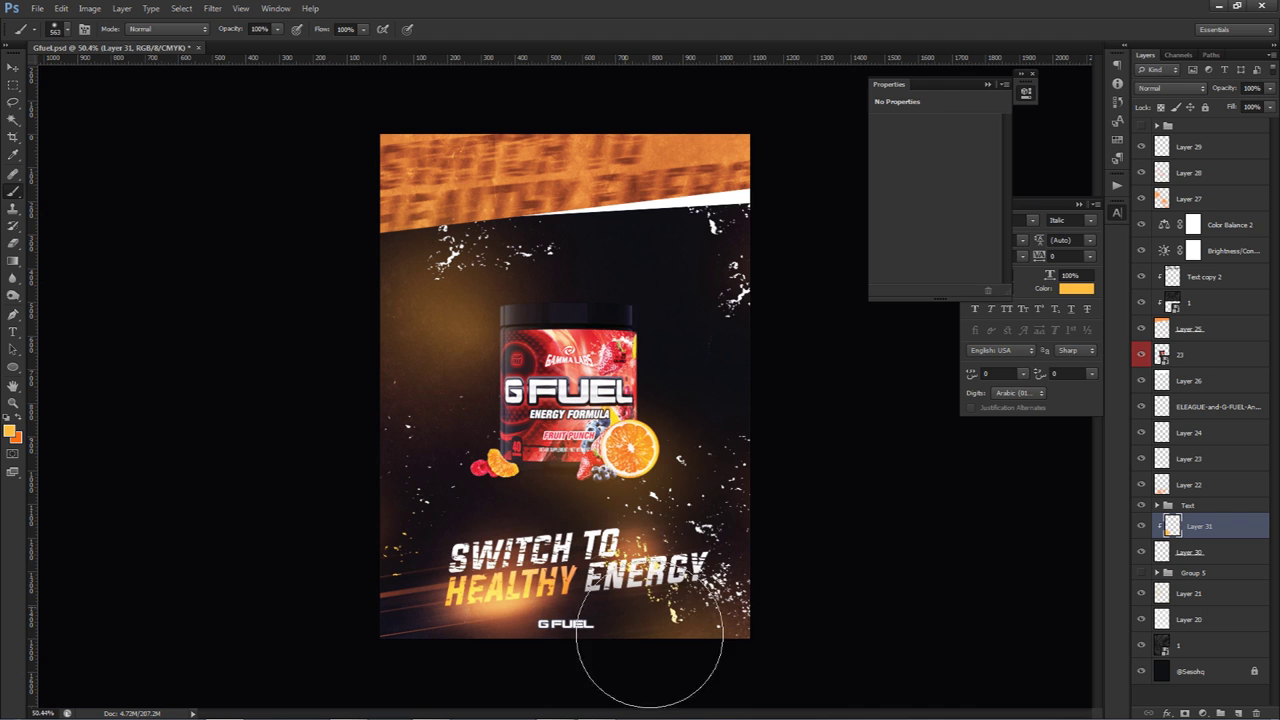
mouse_move(700, 373)
left_mouse_down()
mouse_move(714, 329)
mouse_move(763, 306)
mouse_move(529, 214)
mouse_move(508, 170)
left_mouse_up()
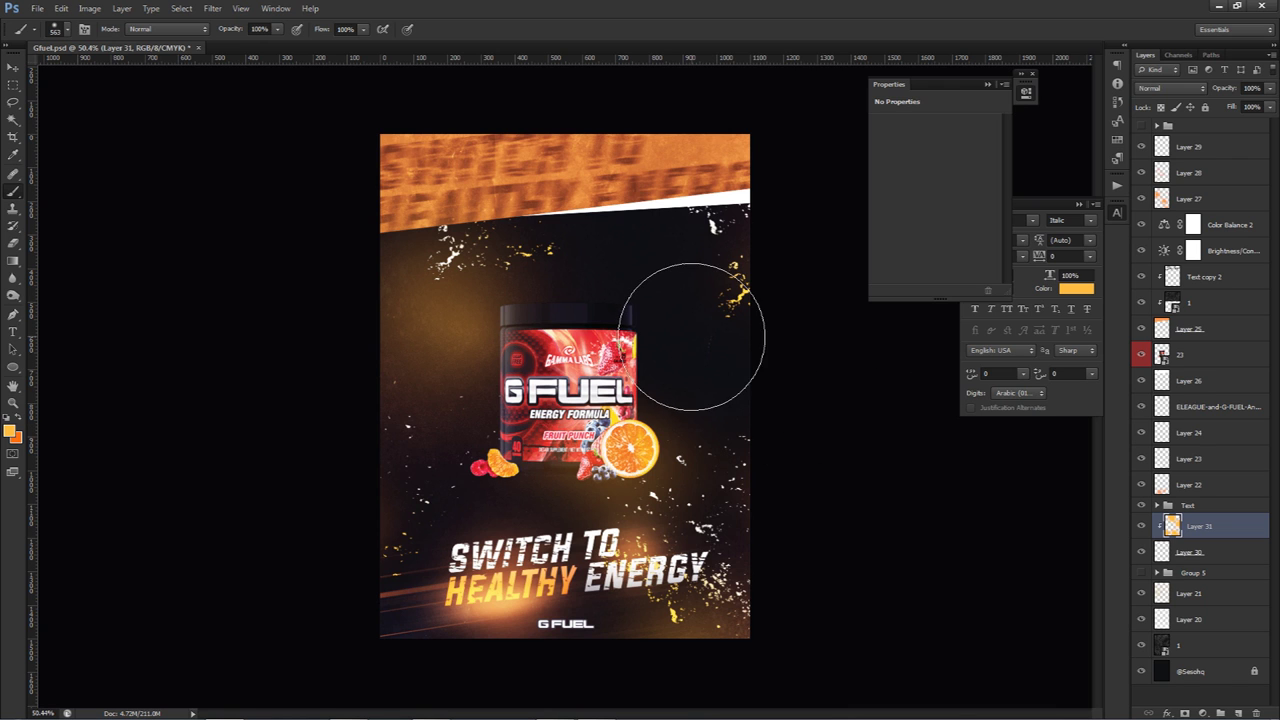
Erase the excess splatters on Layer 30 beside the slogan, below the orange band and along the poster's edge with a 276 px eraser.
left_click(1190, 552)
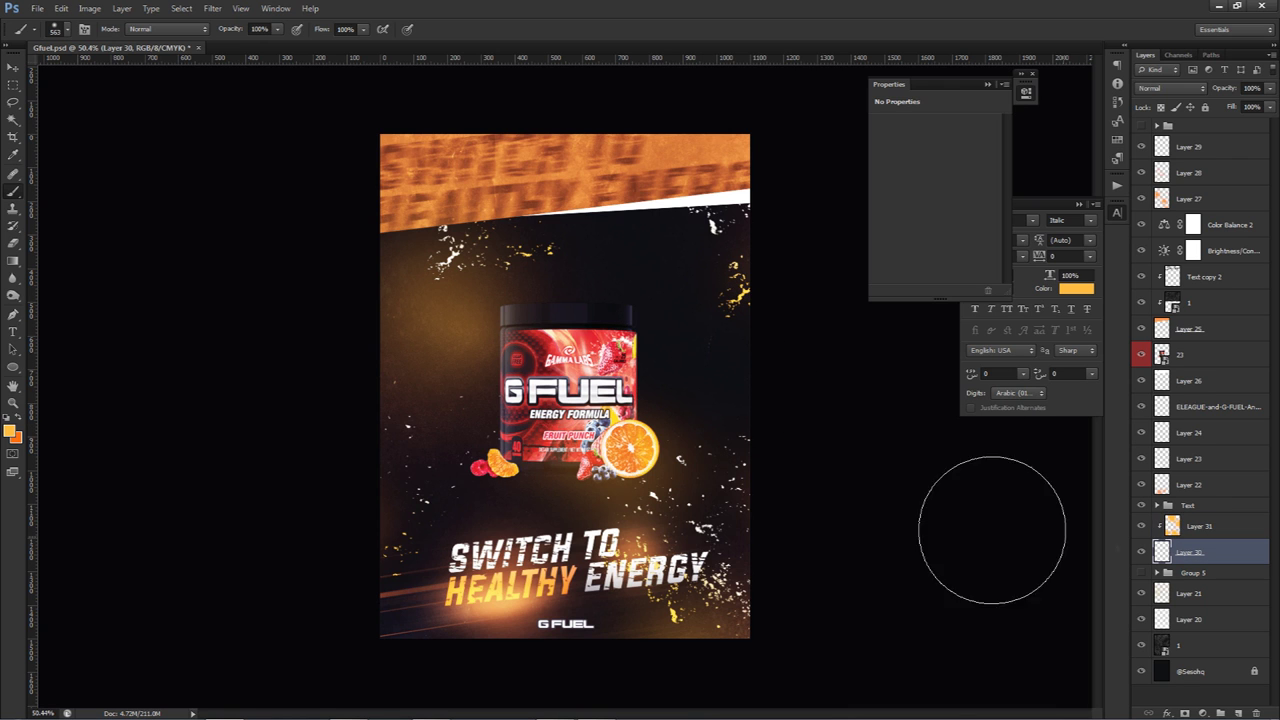
right_click(746, 575)
left_click_drag(648, 566, 611, 566)
key("e")
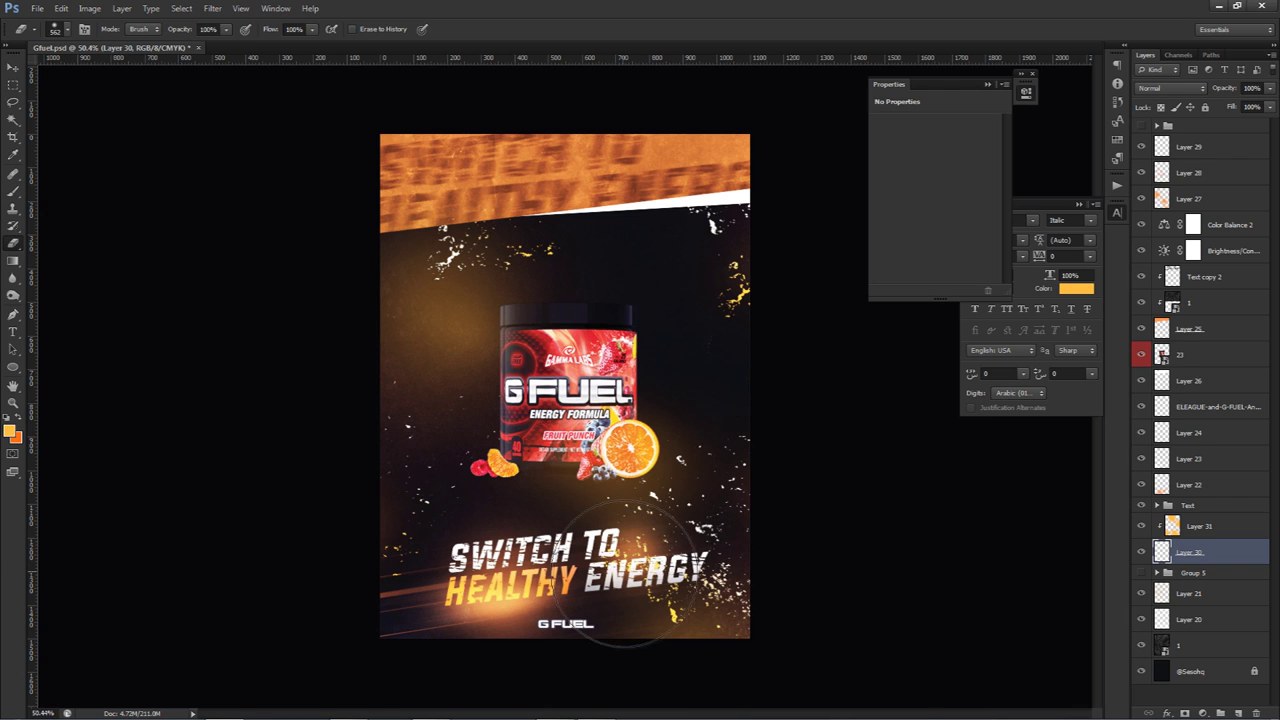
right_click(632, 568)
right_click(545, 540, "alt")
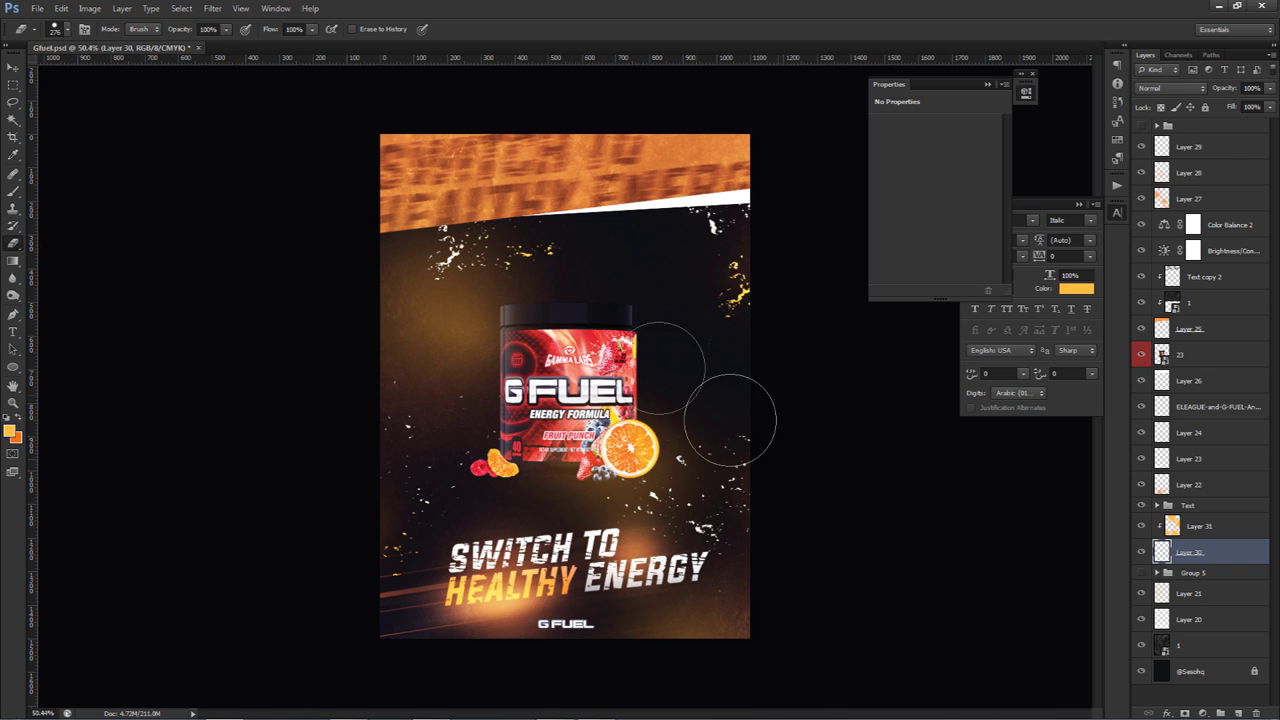
left_click_drag(729, 340, 740, 319)
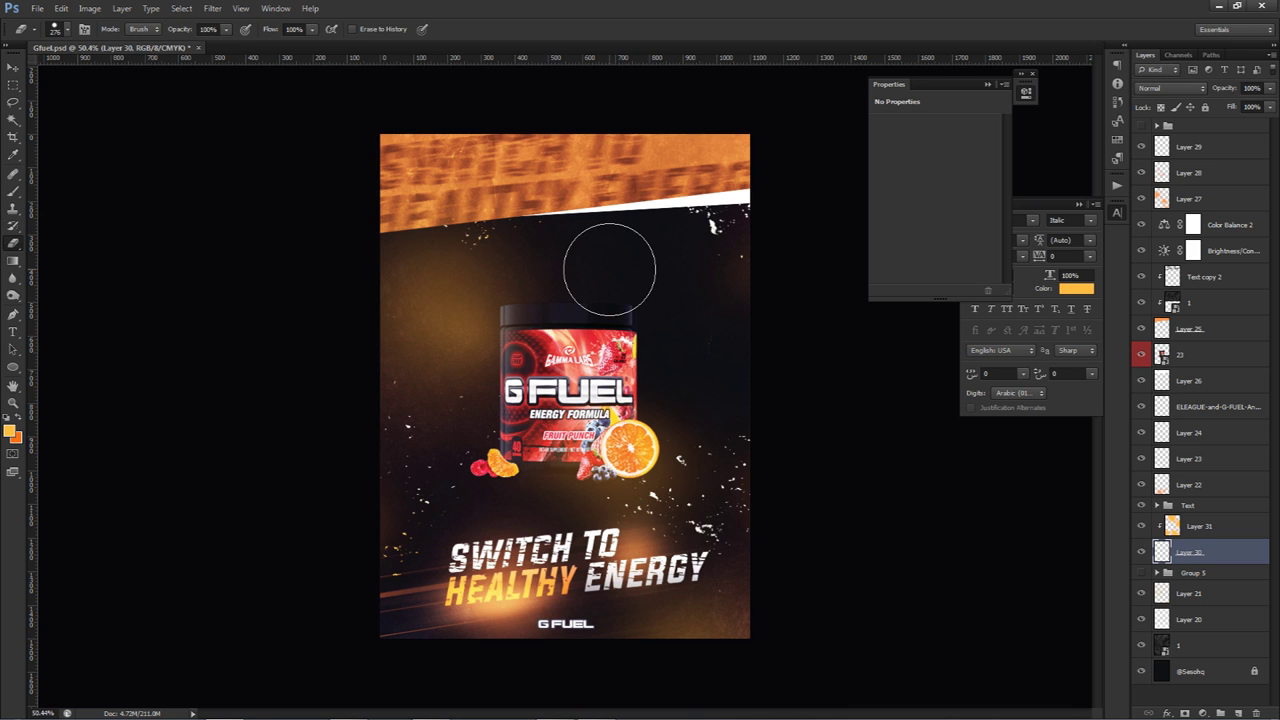
Add a new layer above Layer 29 and set up a white brush at 100% opacity.
left_click(1190, 146)
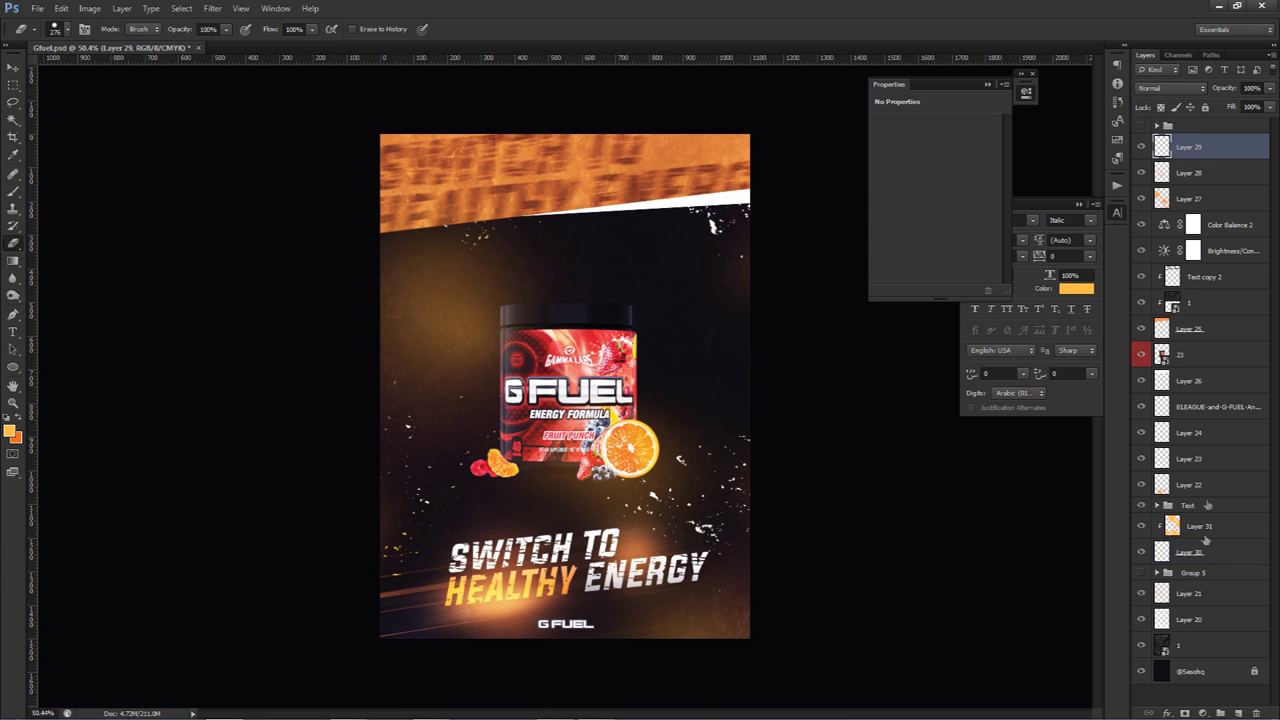
left_click(1238, 713)
key("b")
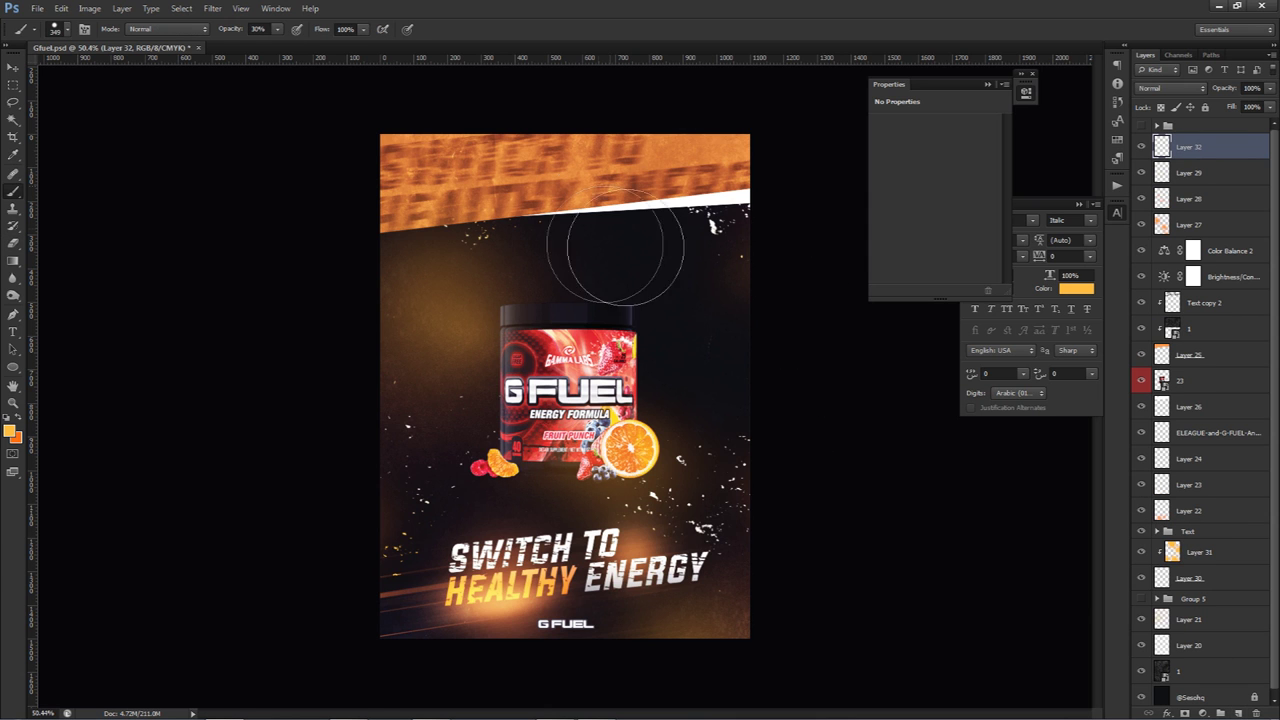
key("x")
left_click_drag(627, 266, 1230, 266)
left_click_drag(540, 282, 984, 275)
left_click(278, 29)
left_click_drag(277, 47, 363, 51)
left_click_drag(550, 229, 586, 229)
Stamp a large soft white glow over the poster's upper edge on Layer 32 and set the layer opacity to 35%.
scroll(580, 300, "down", 1)
scroll(583, 296, "down", 1)
right_click(600, 336)
left_click(620, 492)
left_click_drag(575, 288, 525, 280)
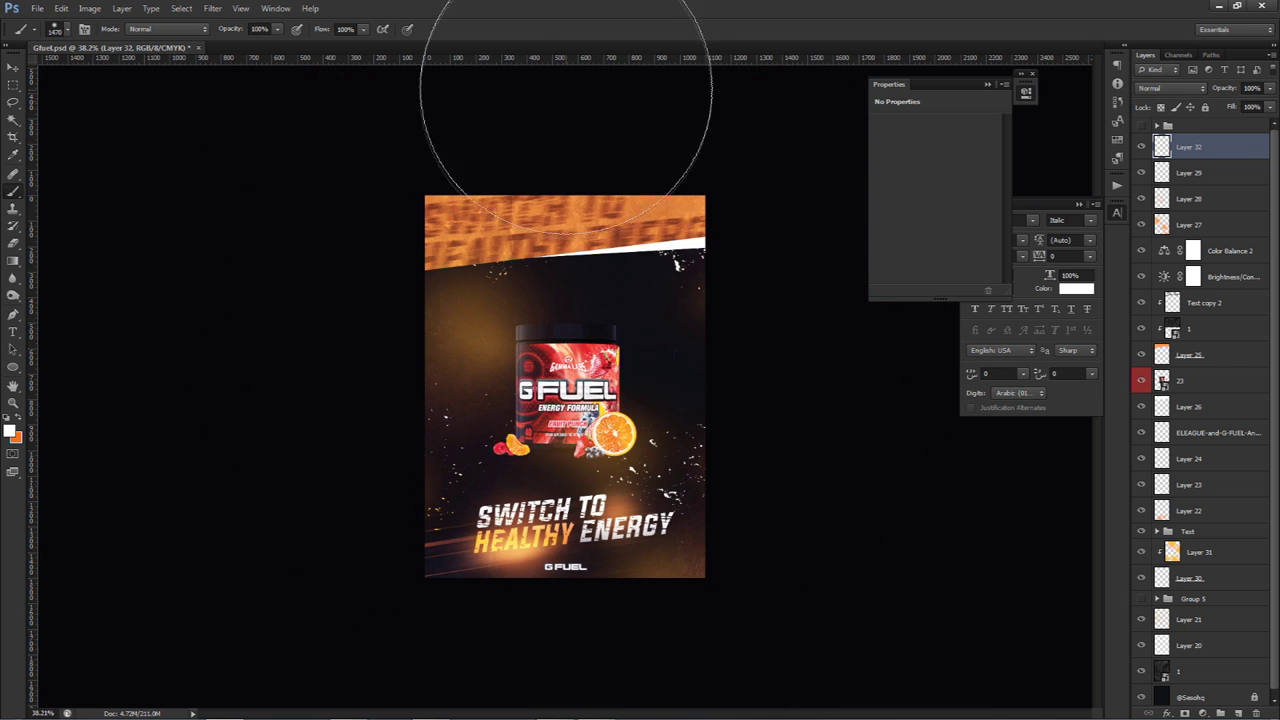
left_click(572, 70)
scroll(566, 311, "up", 2)
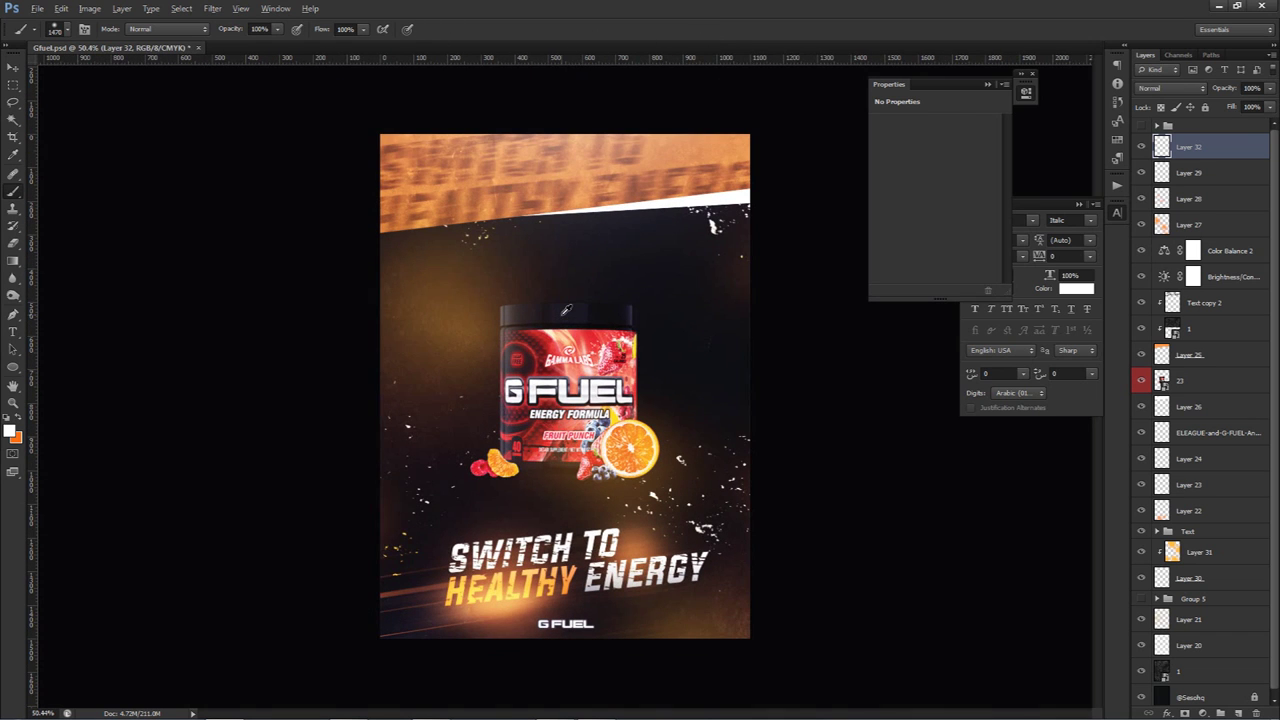
left_click_drag(1268, 90, 1239, 102)
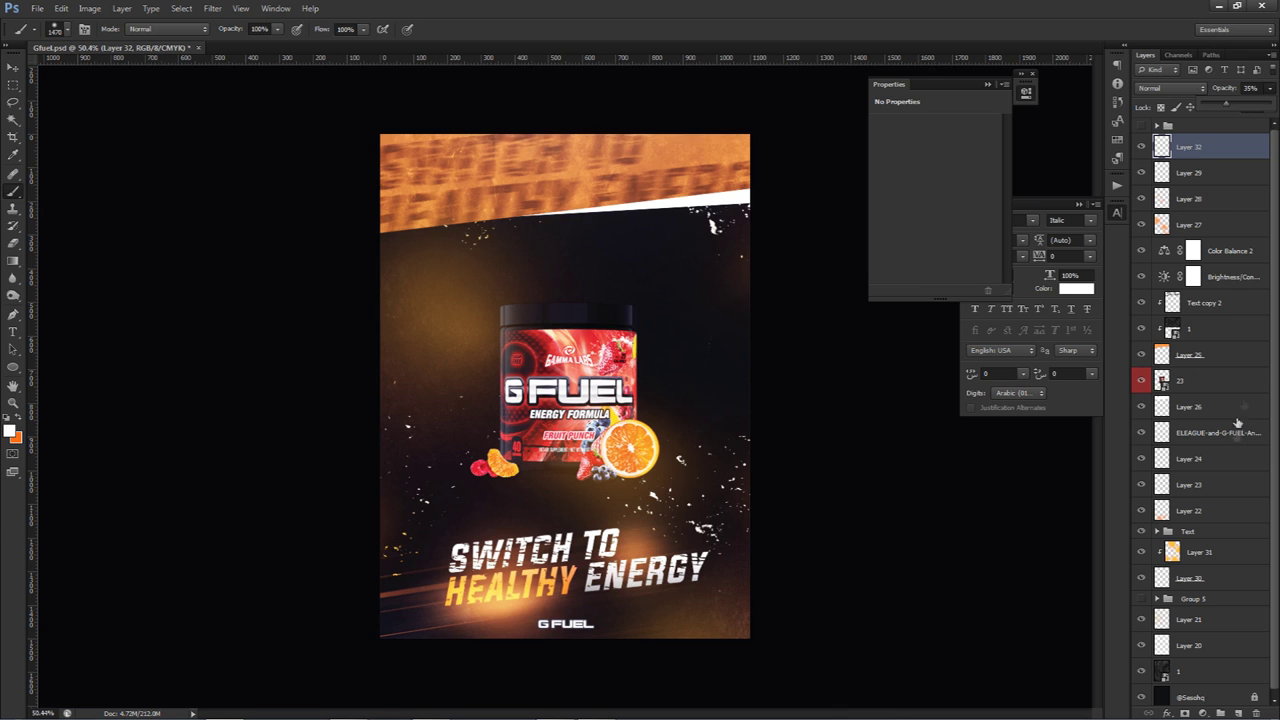
Add a Brightness/Contrast adjustment above Layer 32 with brightness -13 and contrast 60.
left_click(1204, 712)
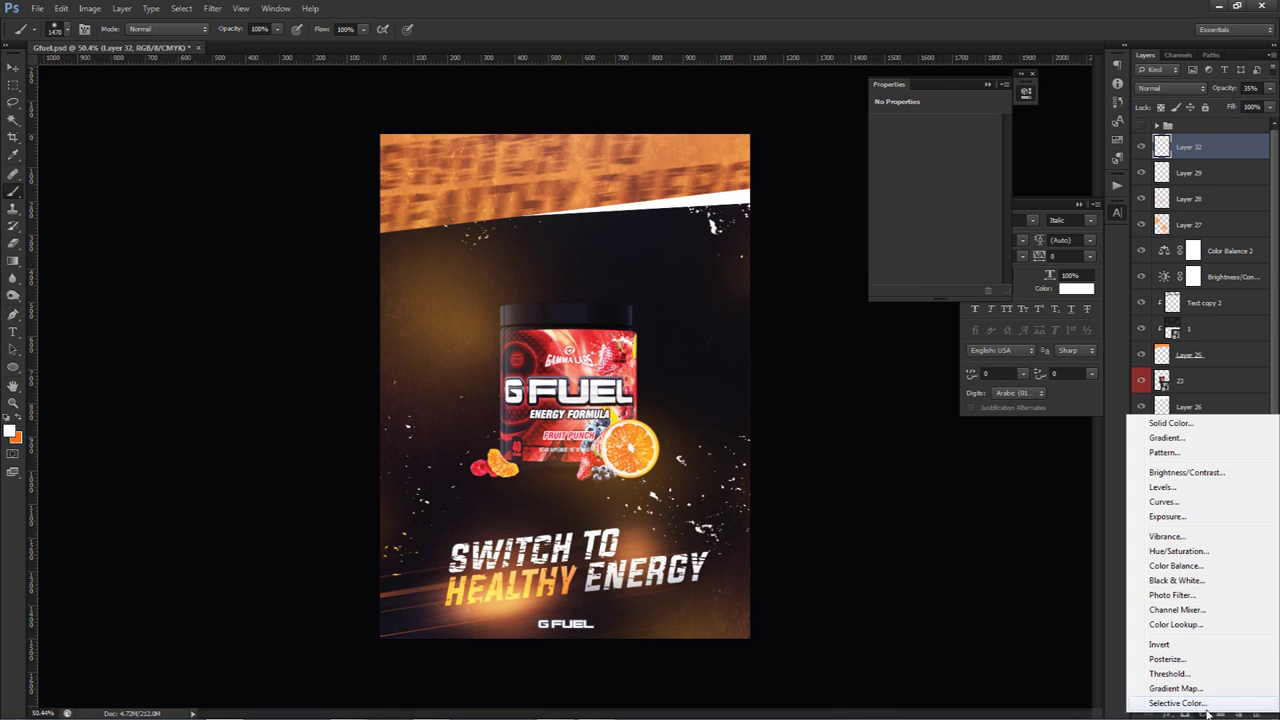
left_click(1185, 474)
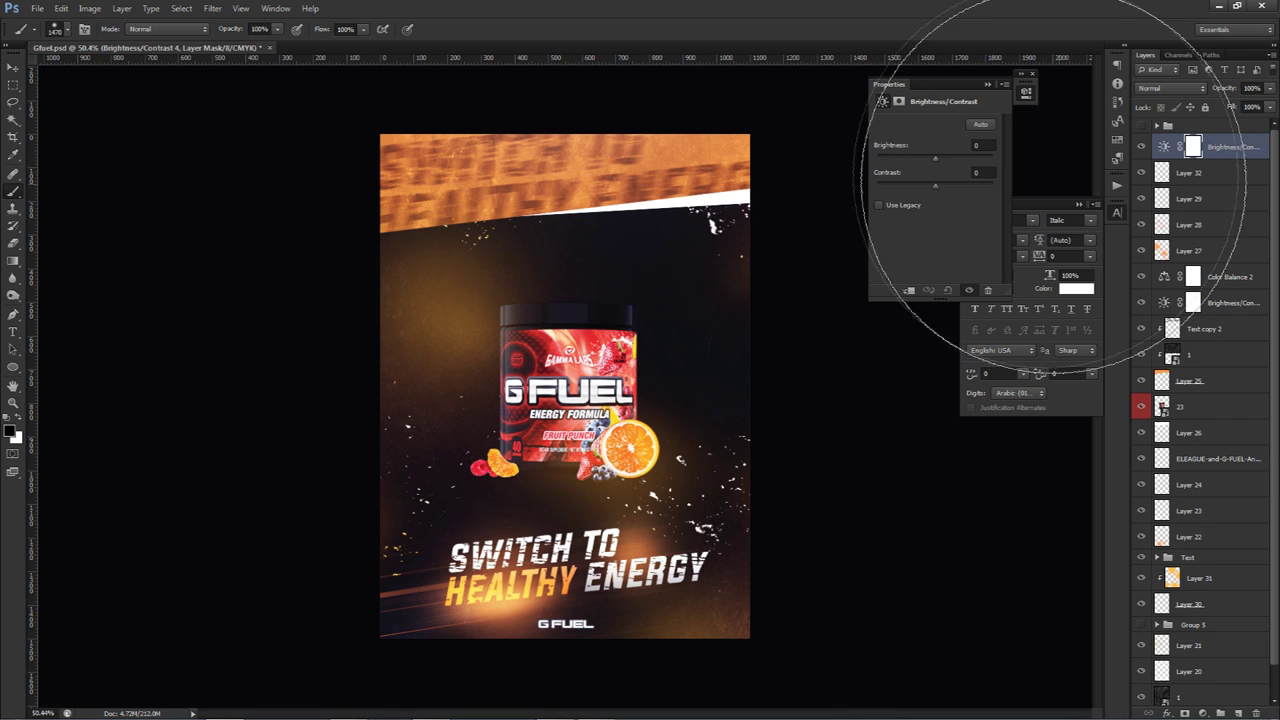
left_click(984, 145)
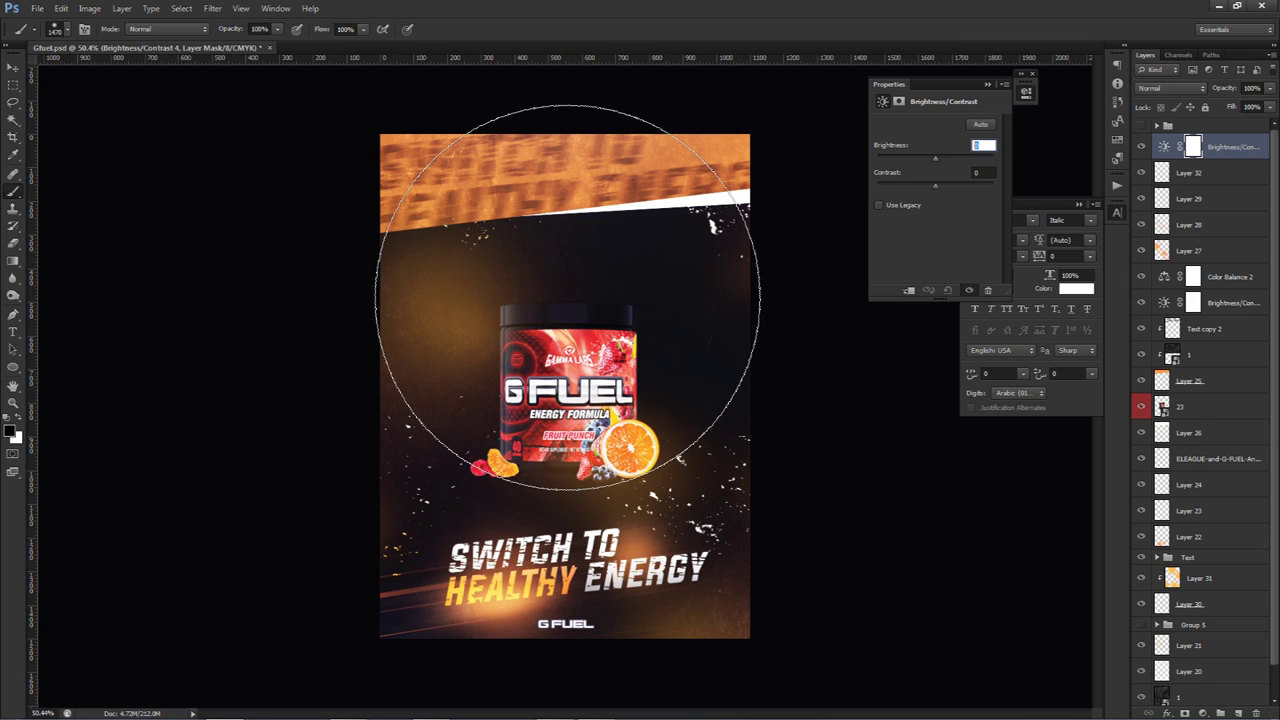
type("-13")
left_click(964, 175)
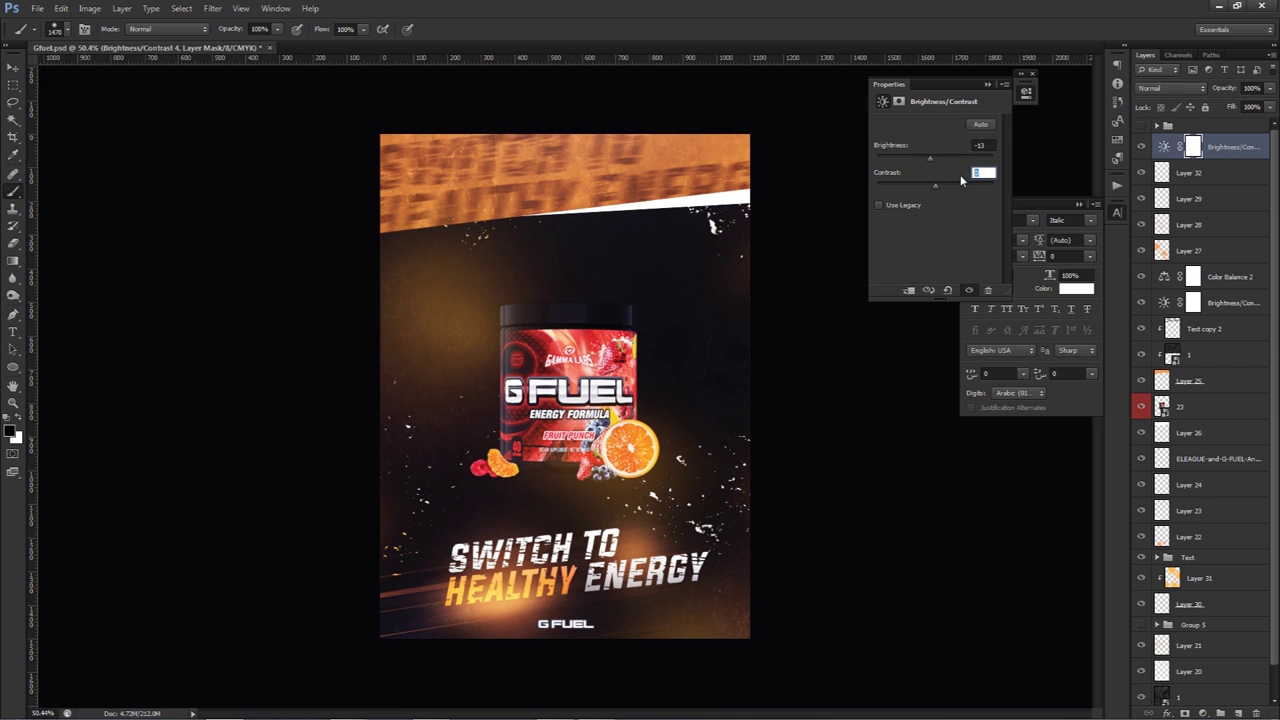
type("72")
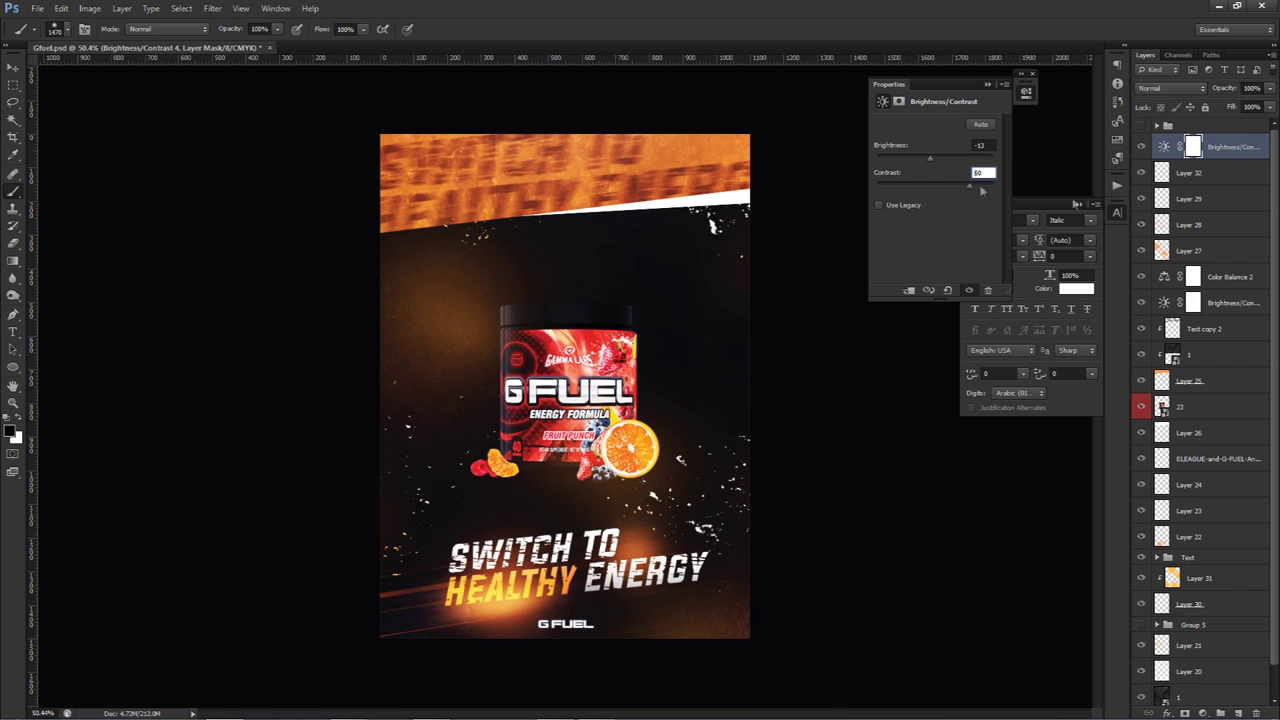
left_click(1213, 147)
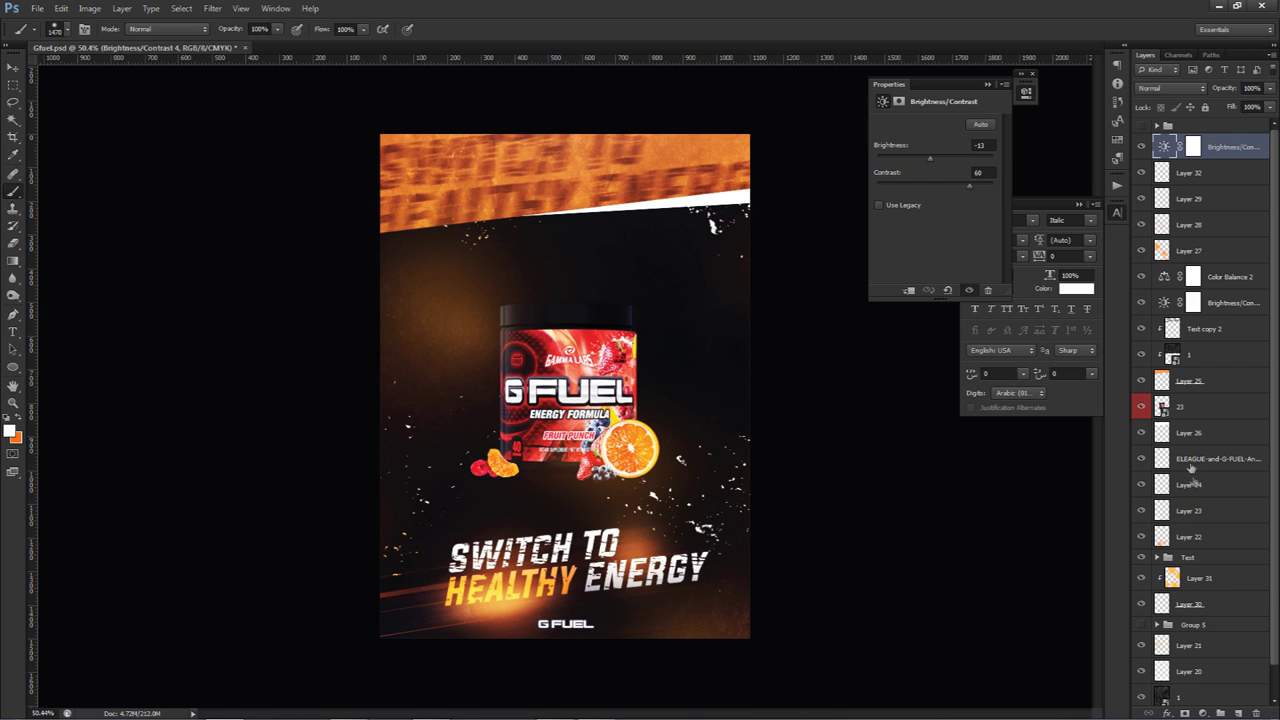
Add a Vibrance adjustment on top with vibrance +27 and saturation +1, comparing the poster with and without it.
left_click(1203, 712)
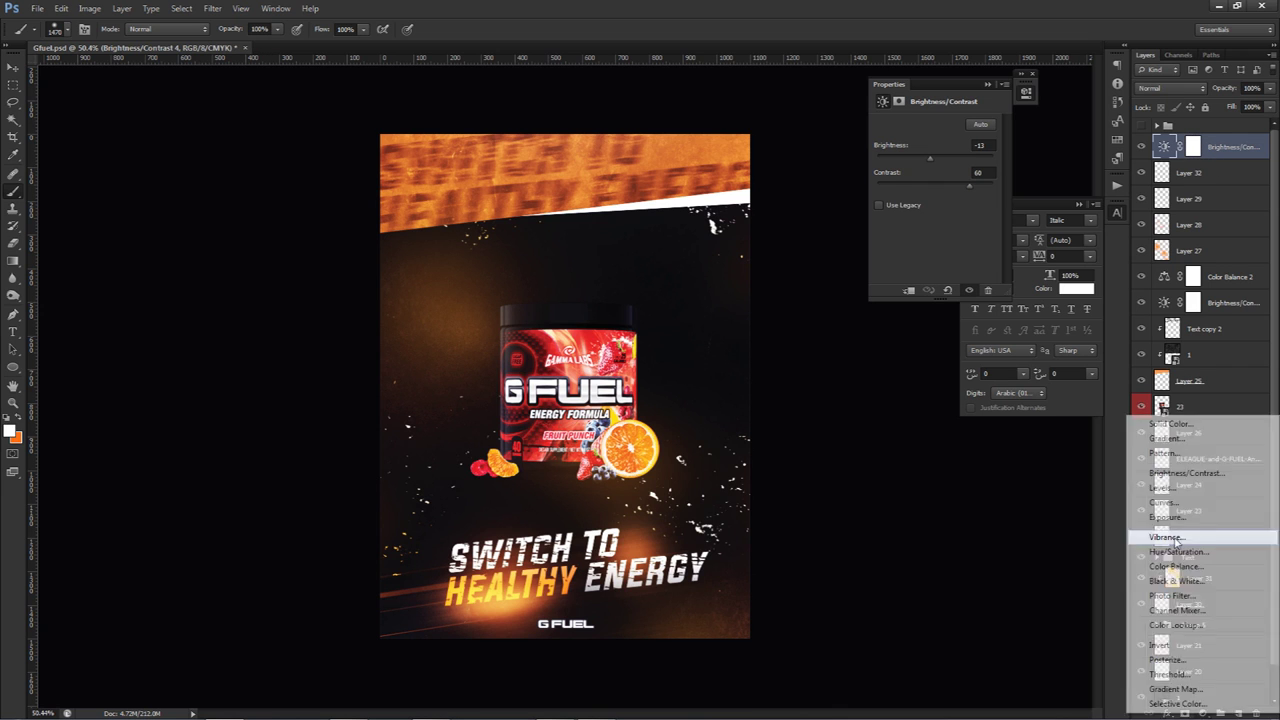
left_click(1175, 540)
left_click(978, 125)
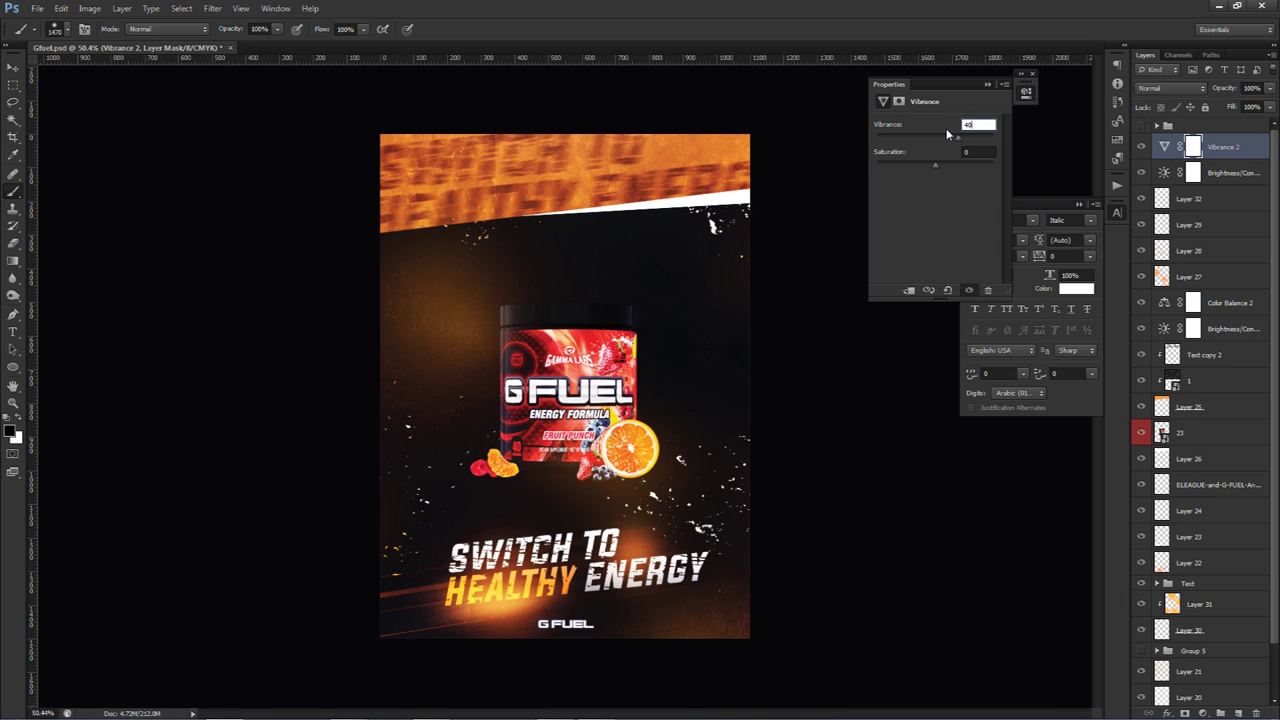
key("Tab")
left_click_drag(933, 167, 932, 165)
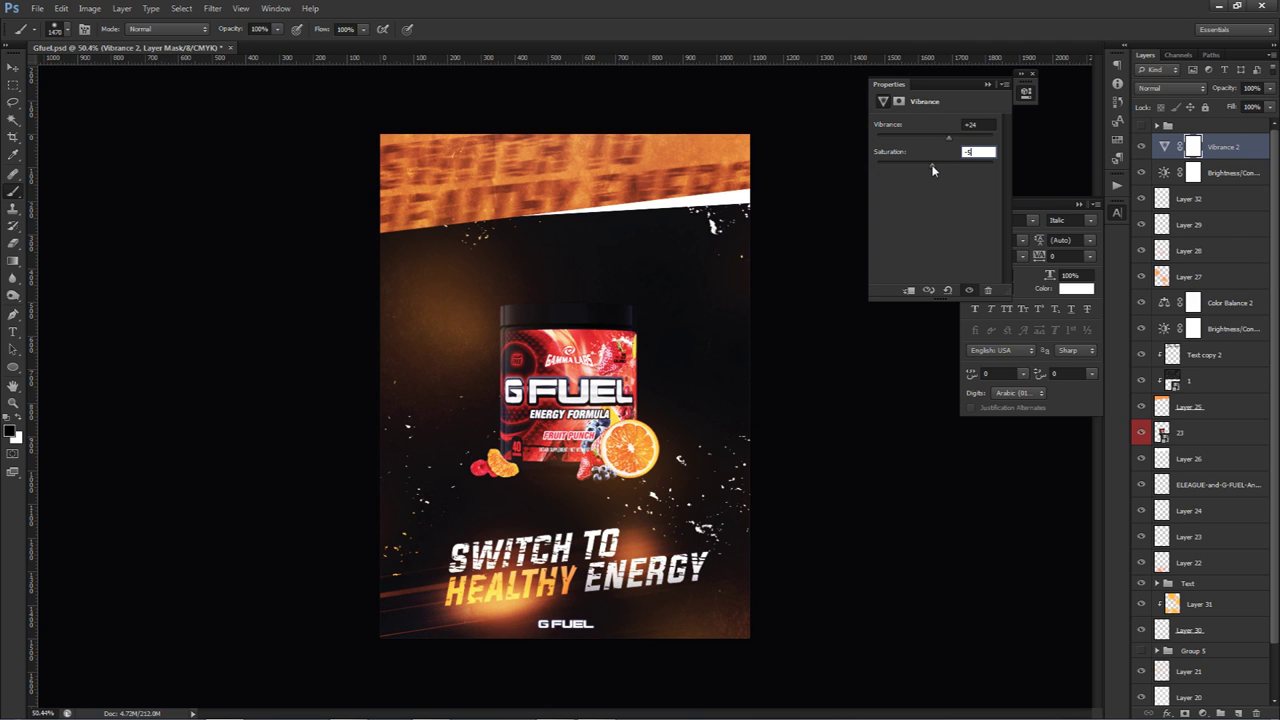
left_click(1141, 148)
left_click(1141, 149)
left_click(1141, 149)
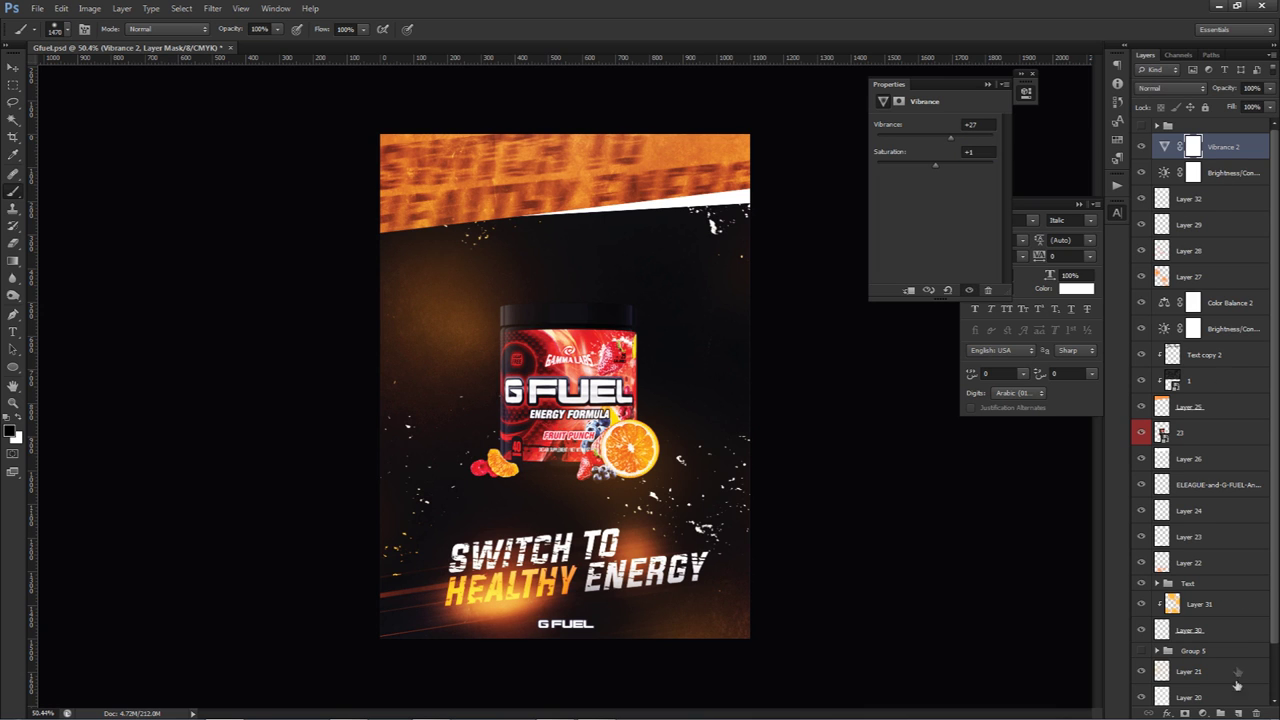
Add a new top layer and stamp soft 633 px glows around the tub and in the lower corner, in yellow-orange sampled from the slogan.
left_click(1239, 710)
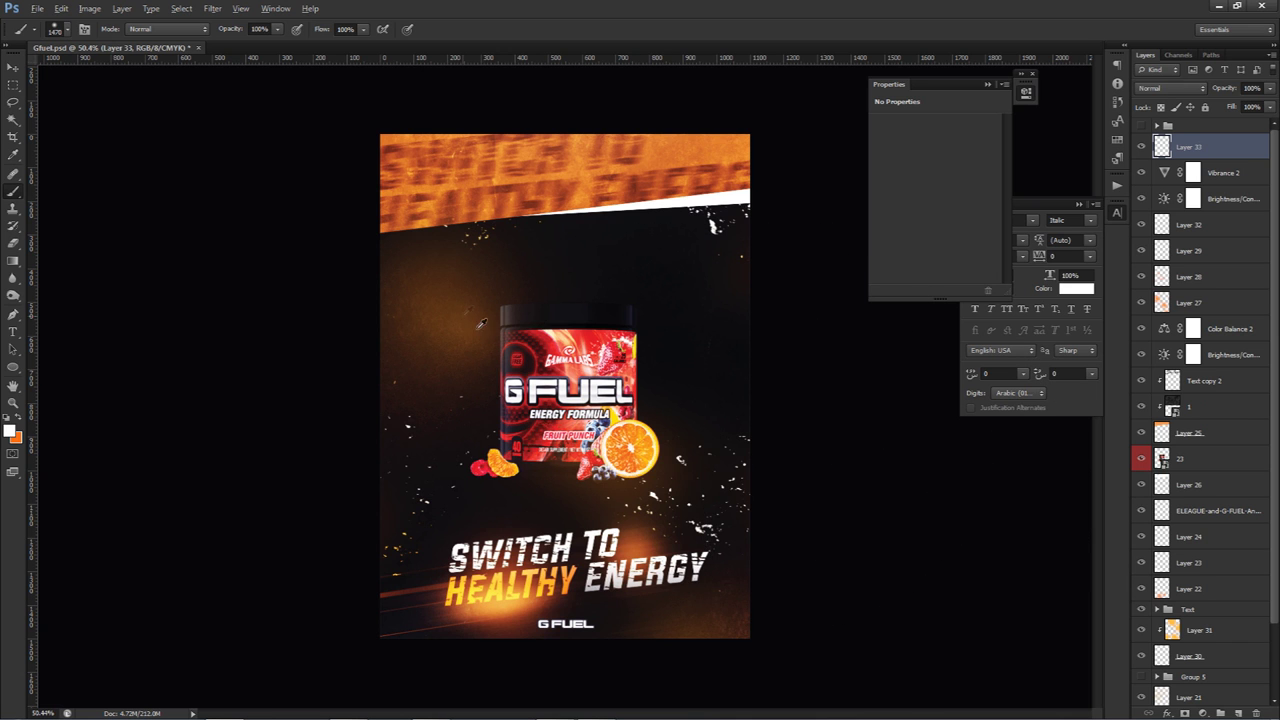
left_click(550, 574, "alt")
left_click(544, 568, "alt")
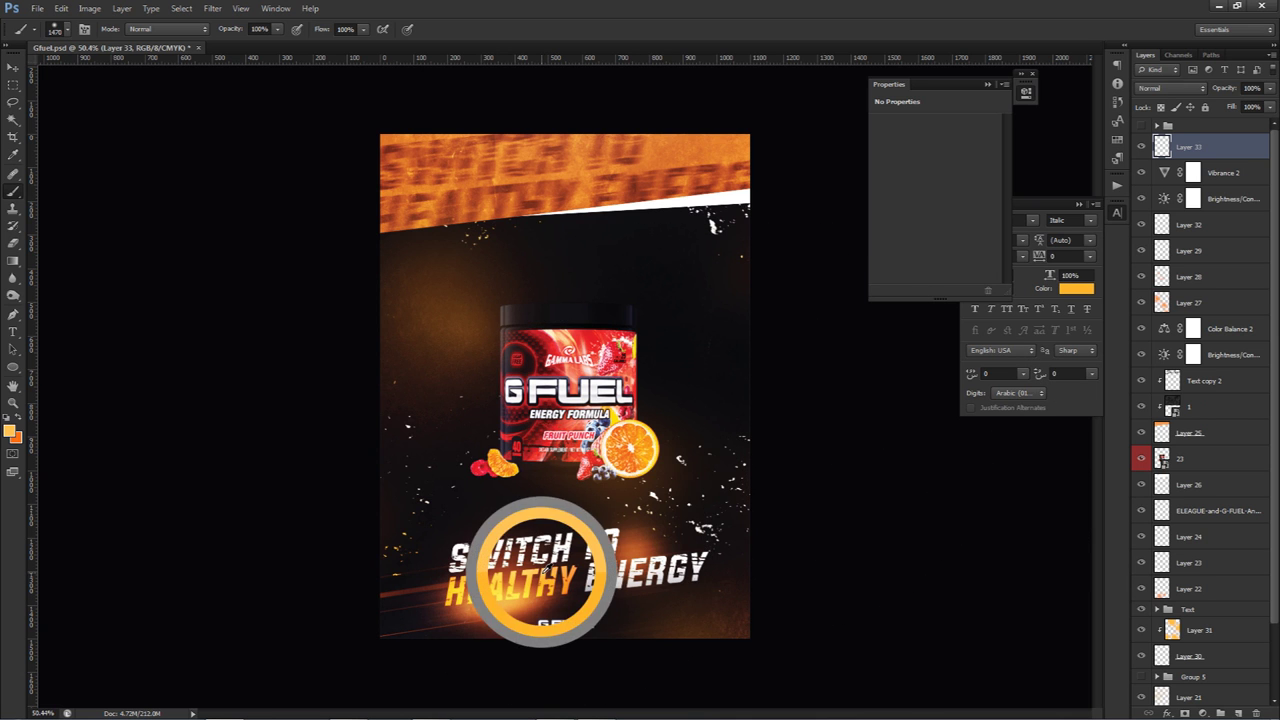
mouse_move(639, 299)
left_mouse_down("alt")
mouse_move(506, 280)
mouse_move(614, 254)
left_mouse_up("alt")
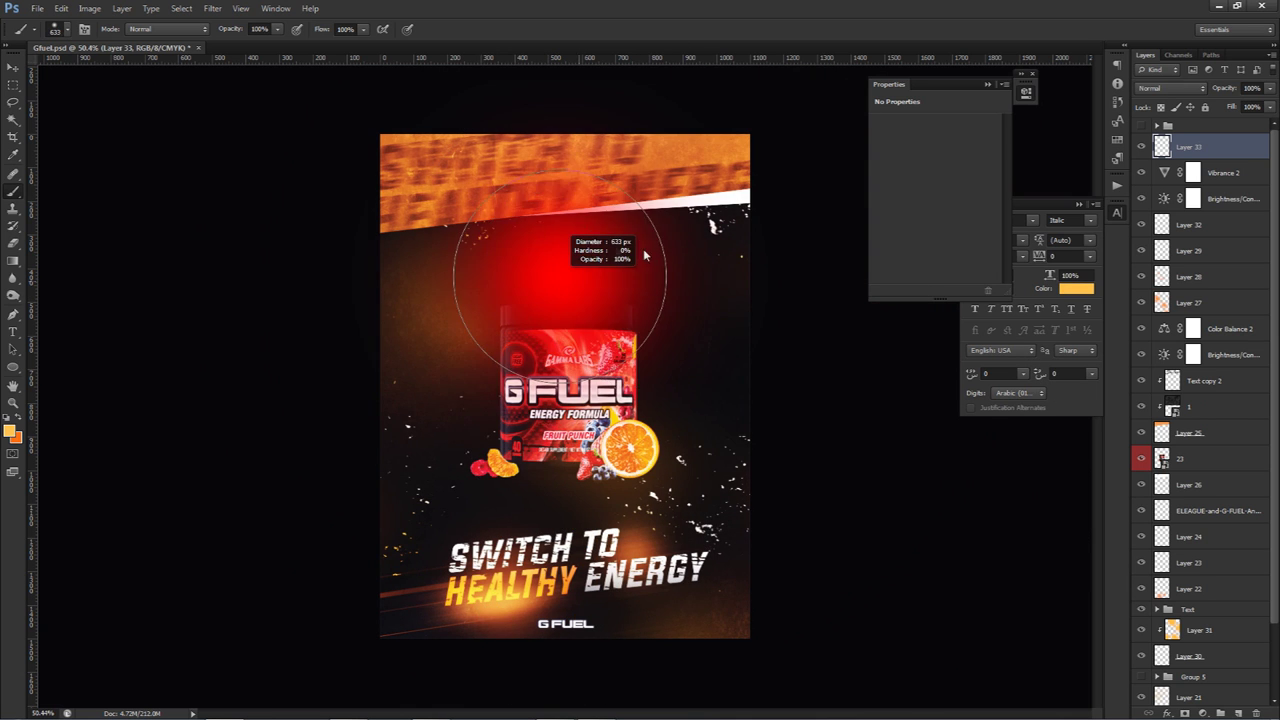
left_click(655, 226)
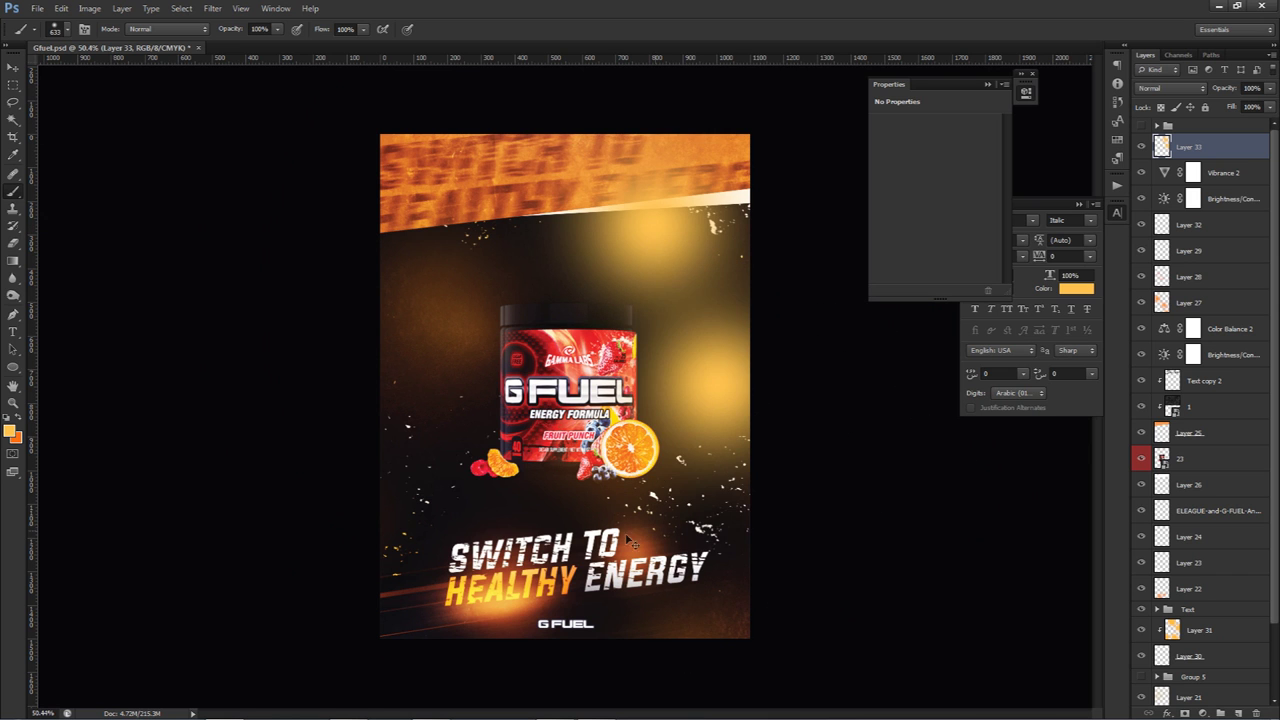
left_click(522, 528)
left_click(744, 592)
Set Layer 33 to Linear Dodge (Add) blending at 22% opacity.
left_click(1172, 88)
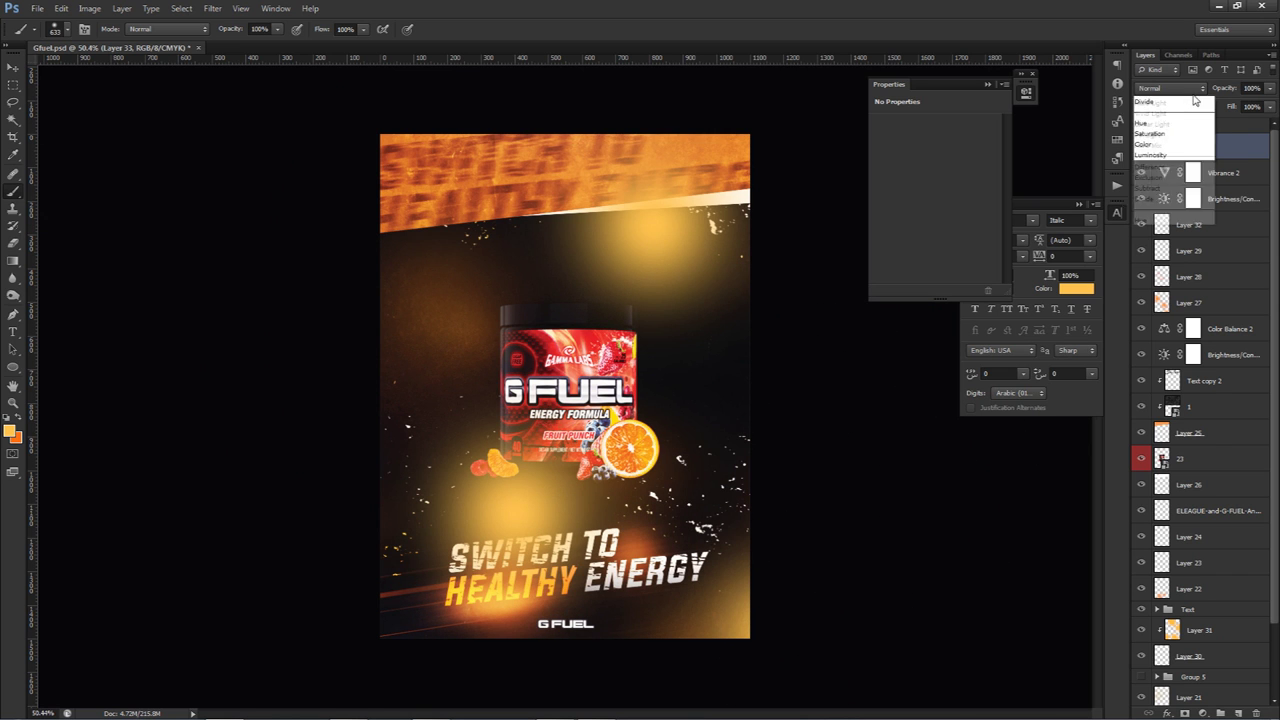
left_click(1167, 230)
left_click(1268, 91)
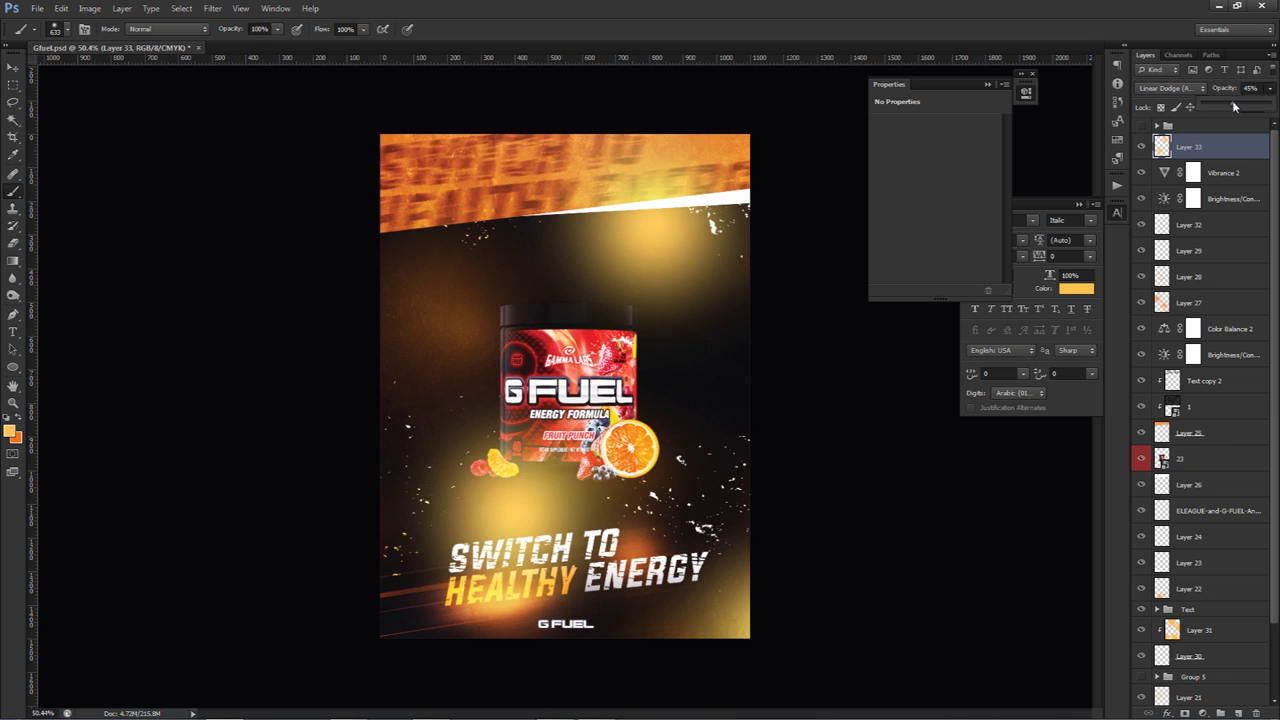
left_click_drag(1232, 104, 1222, 107)
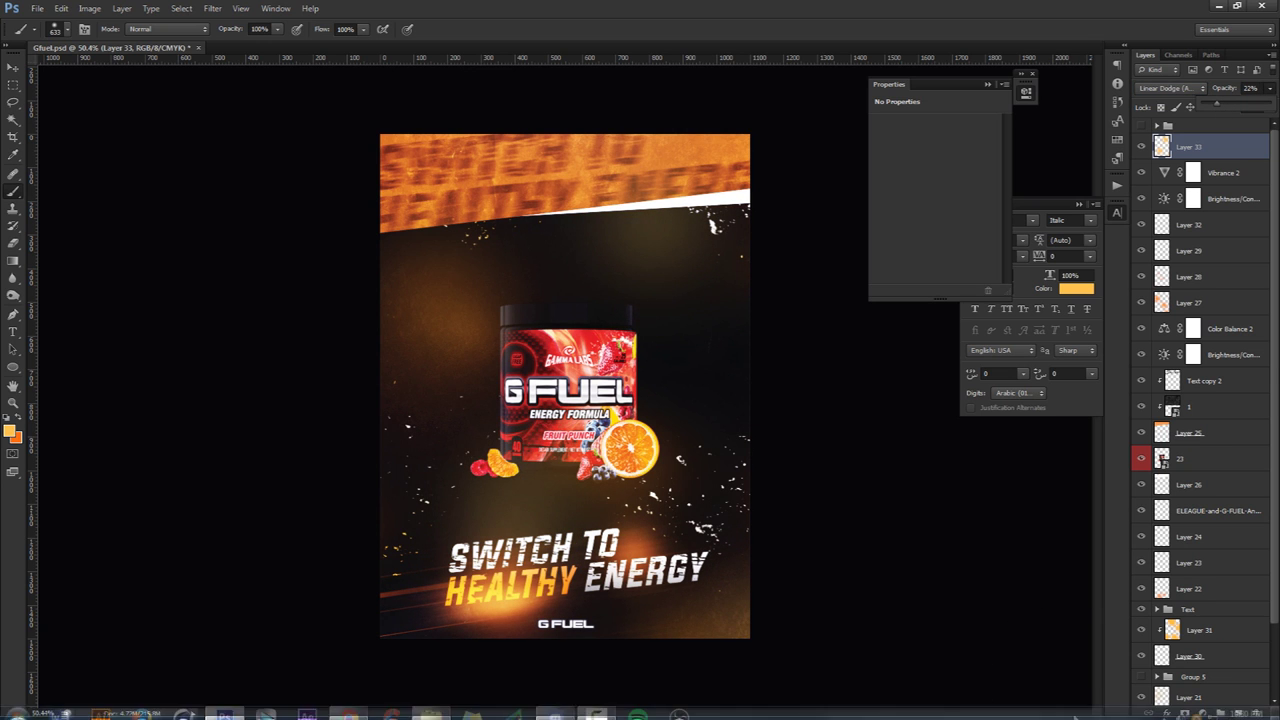
left_click(1185, 92)
left_click(1185, 90)
Shift the hue of Layer 33's glows to -17 with Hue/Saturation.
left_click(1240, 152)
key("ctrl+u")
left_click_drag(912, 387, 907, 392)
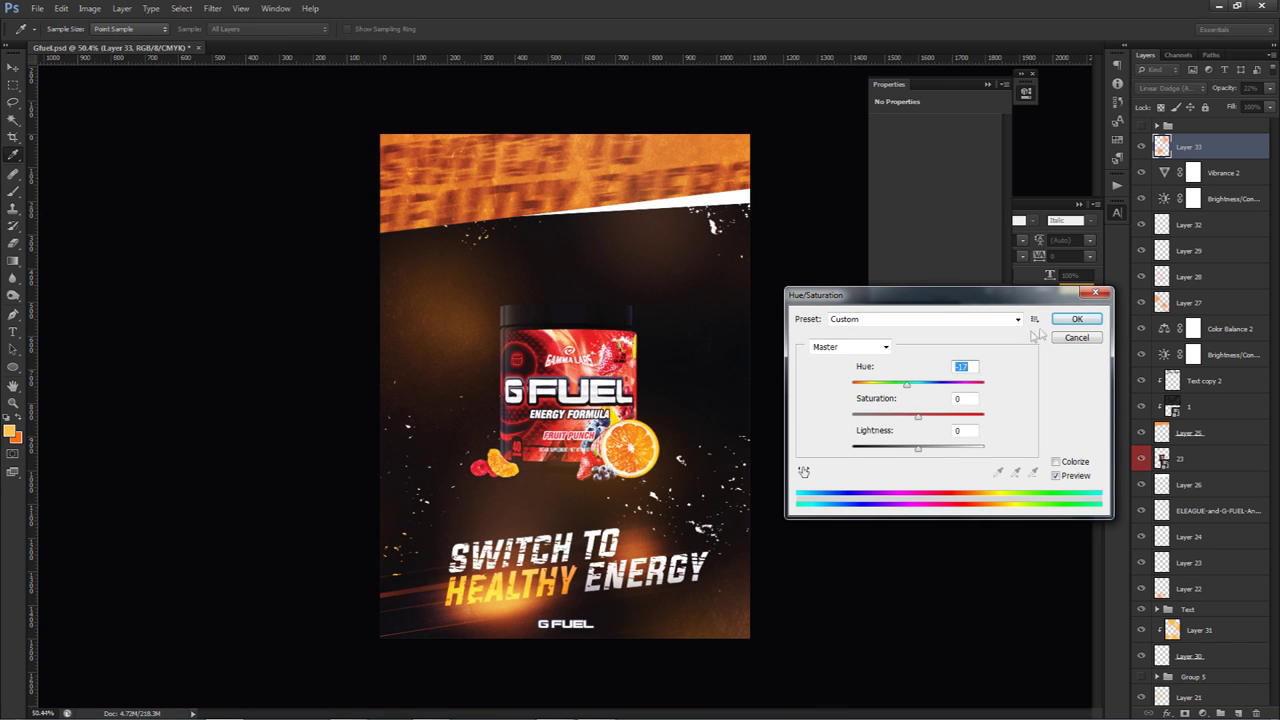
left_click(1064, 319)
Soften Layer 33's glows around the tub and slogan with a soft eraser.
key("e")
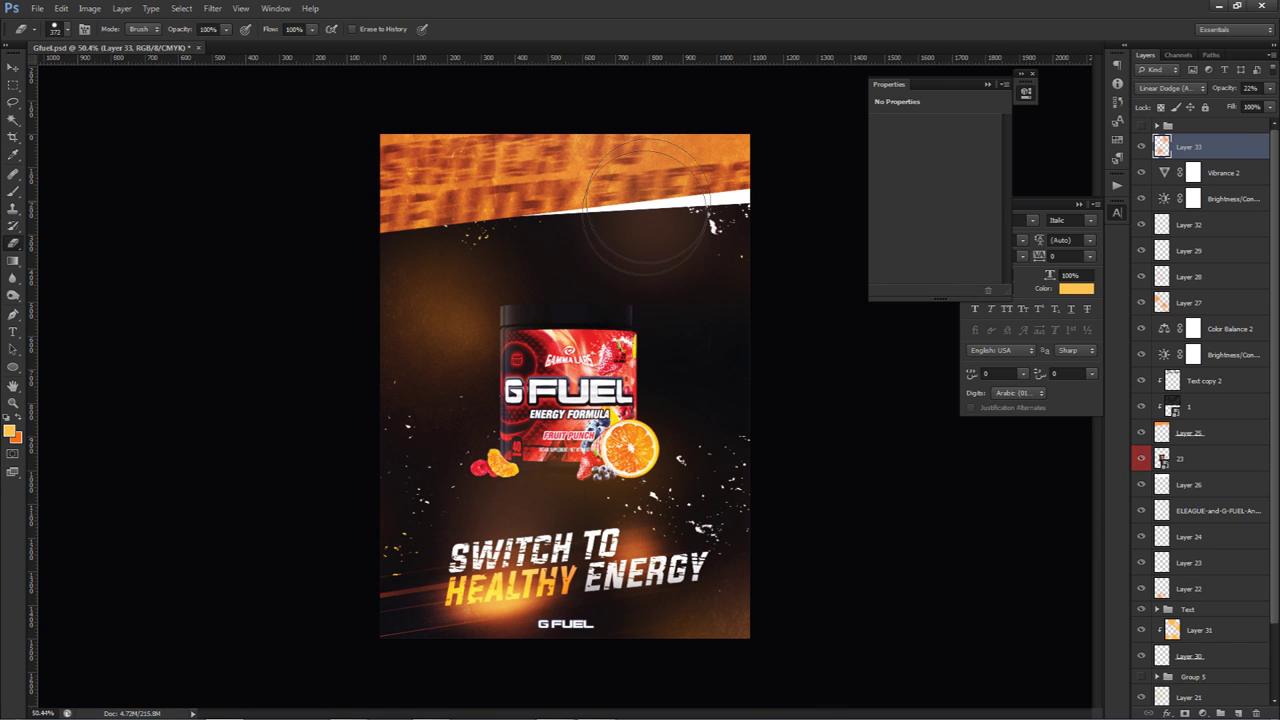
right_click(637, 337)
right_click(549, 403, "alt")
right_click(548, 412, "alt")
right_click(578, 358, "alt")
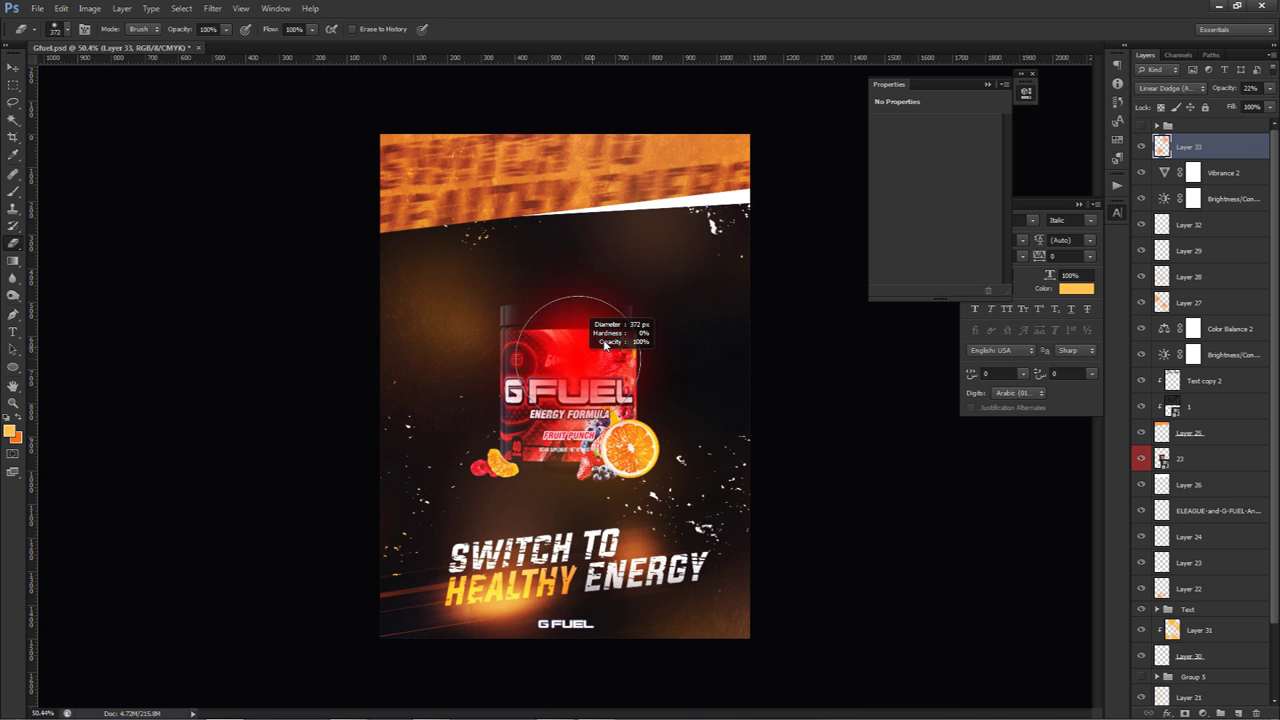
right_click(590, 205, "alt")
right_click(543, 428, "alt")
right_click(540, 565, "alt")
left_click(540, 565)
key("v")
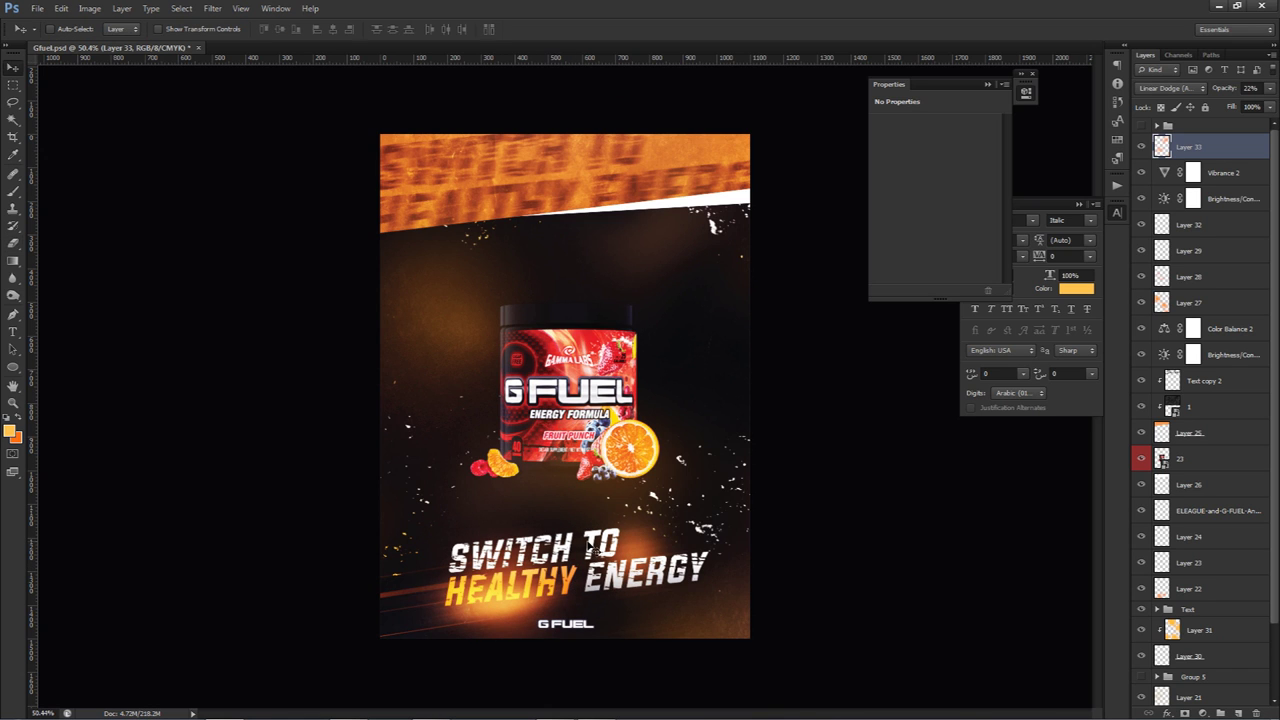
Set the upper Brightness/Contrast adjustment to brightness -20 and contrast 63, and Color Balance 2's yellow-blue midtones to +63.
left_click(1192, 198)
left_click_drag(925, 156, 966, 190)
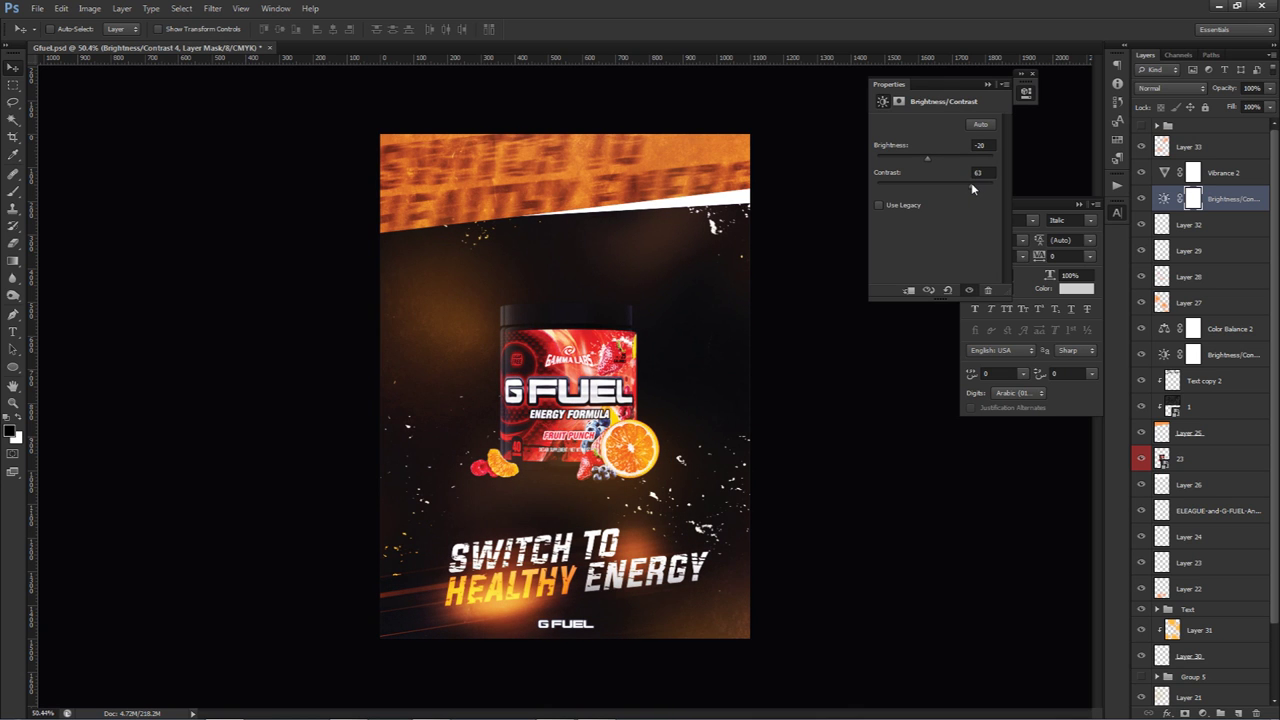
left_click(1162, 330)
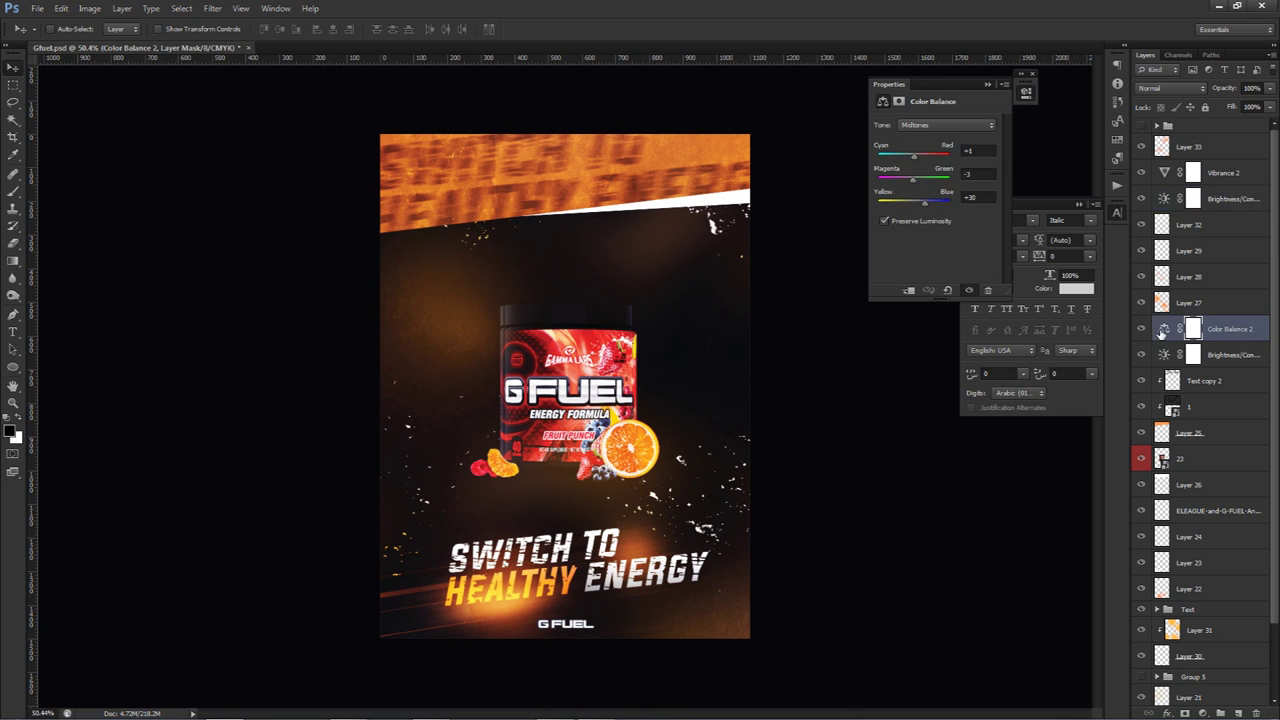
left_click_drag(919, 200, 935, 205)
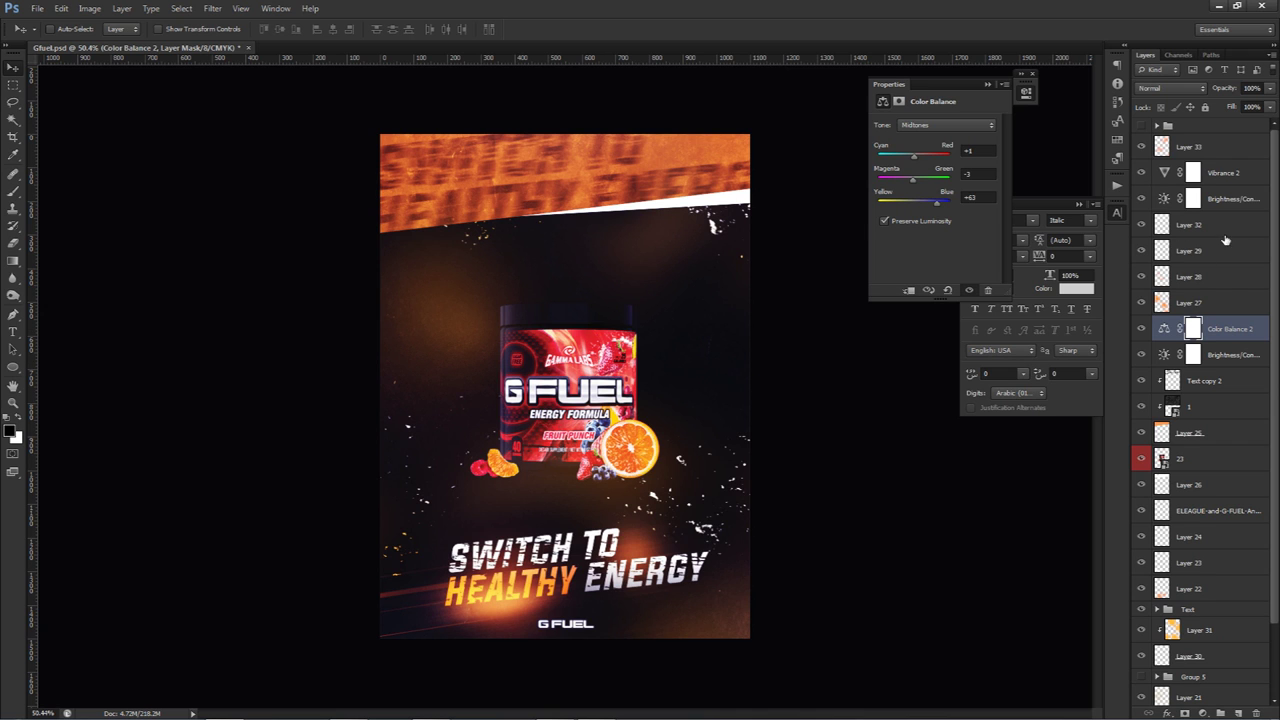
Add a new layer above Layer 32 and stamp a large soft orange glow over the tub's lower part, sampling the colour from the poster.
left_click(1218, 173)
left_click(1208, 226)
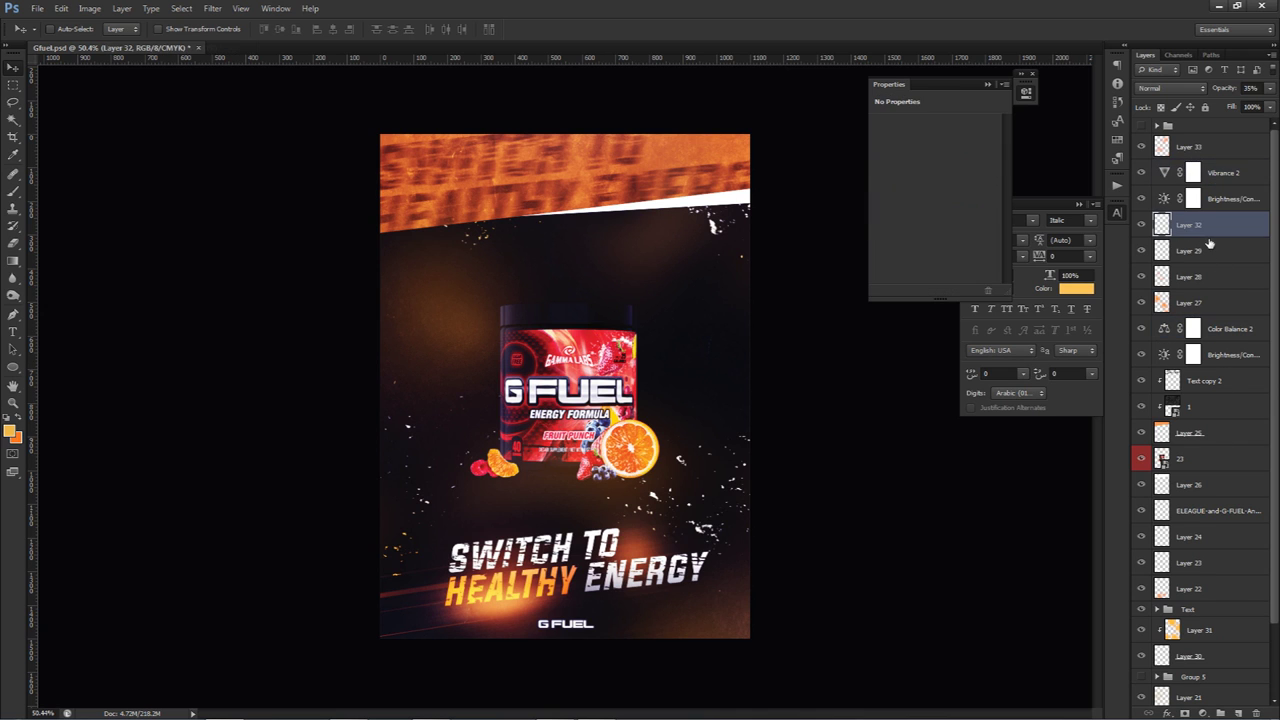
left_click(1238, 712)
key("b")
left_click(652, 440, "alt")
left_click(580, 578, "alt")
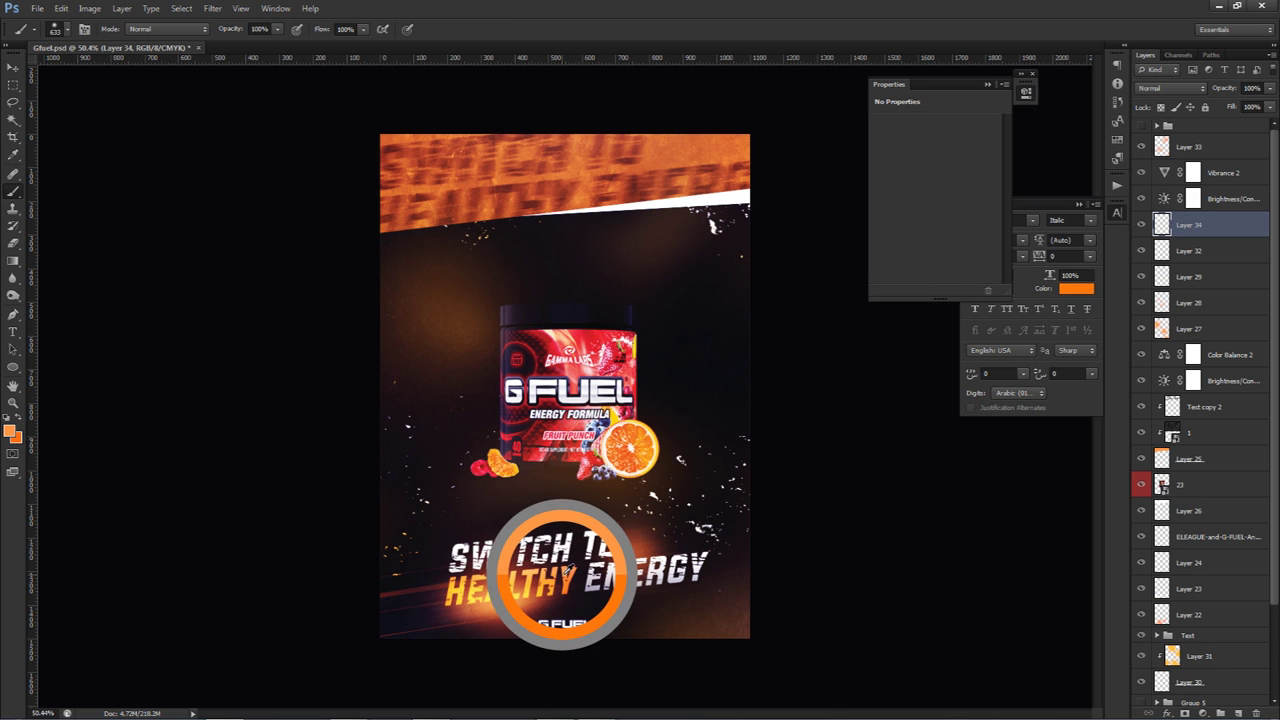
right_click(584, 526, "alt")
left_click(592, 446)
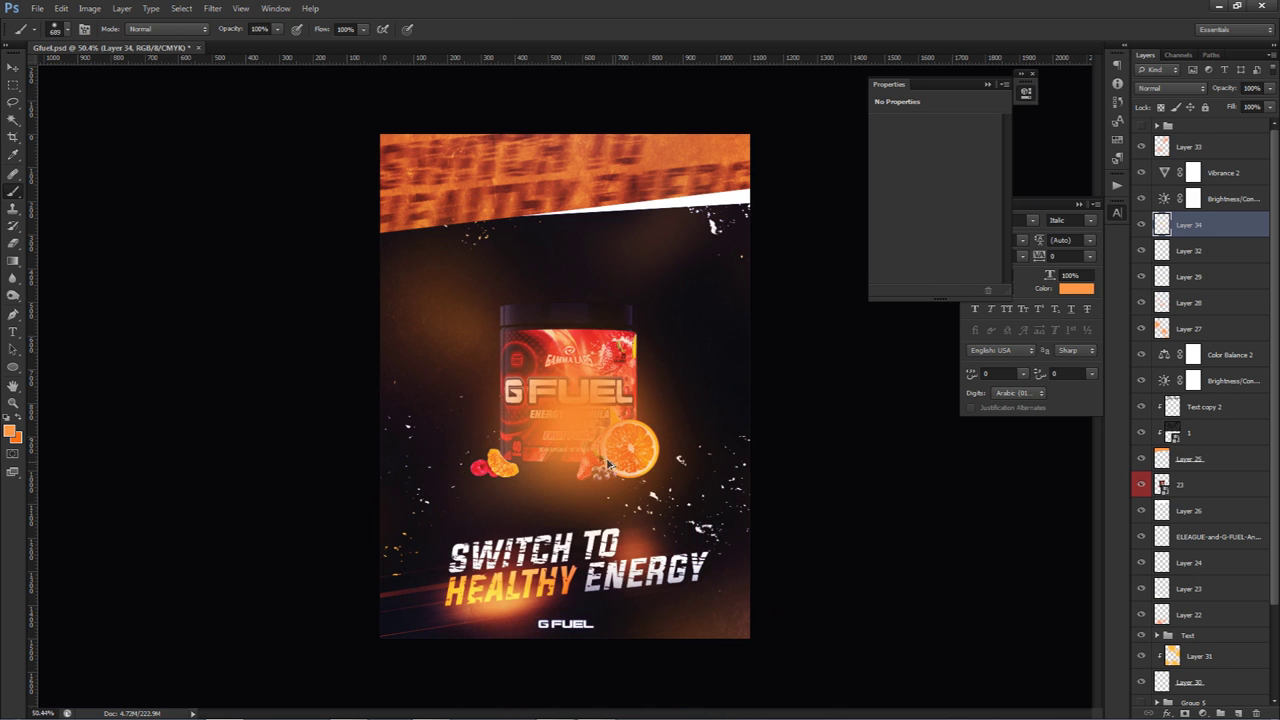
key("ctrl+z")
left_click(582, 446)
Set Layer 34 to Linear Dodge (Add) blending at 60% opacity.
left_click(1170, 88)
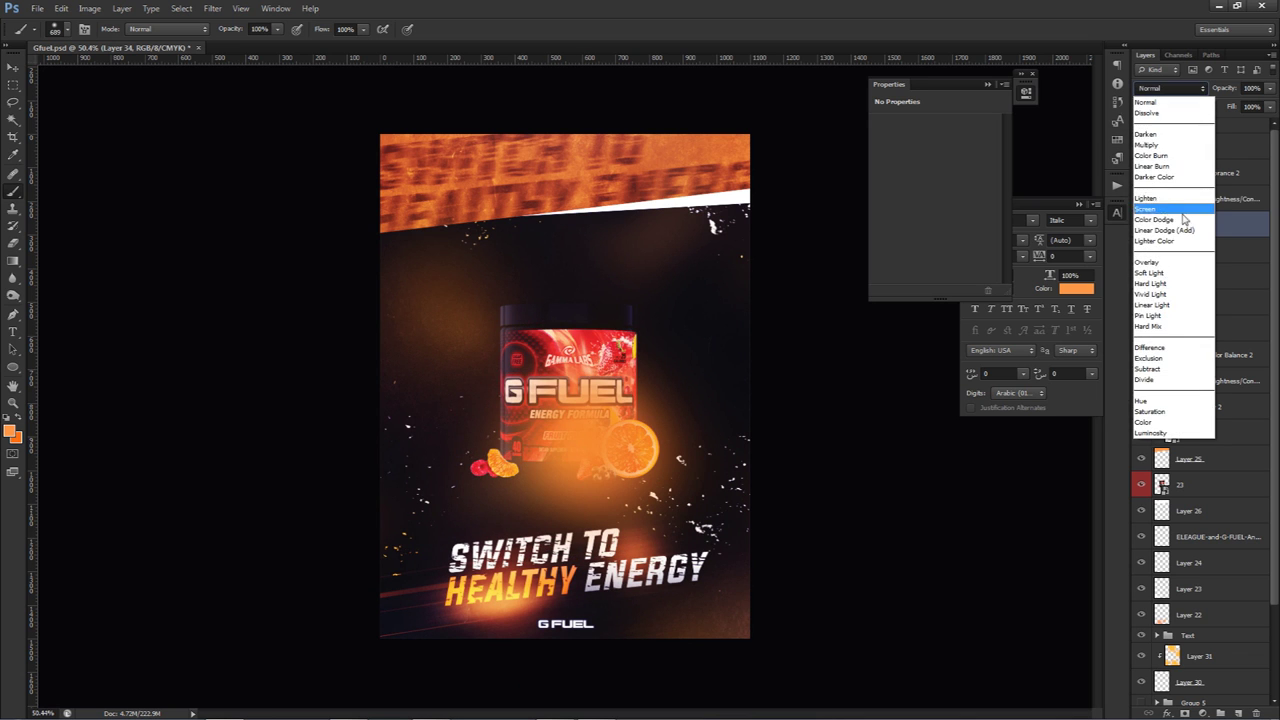
left_click(1170, 220)
left_click(1269, 88)
left_click_drag(1267, 106, 1244, 108)
Stamp a smaller soft orange glow at the right side of the tub's lid, retrying until size and placement fit.
right_click(660, 323, "alt")
left_click(607, 331)
key("ctrl+z")
left_click(590, 334)
key("ctrl+z")
right_click(585, 341, "alt")
left_click(565, 318)
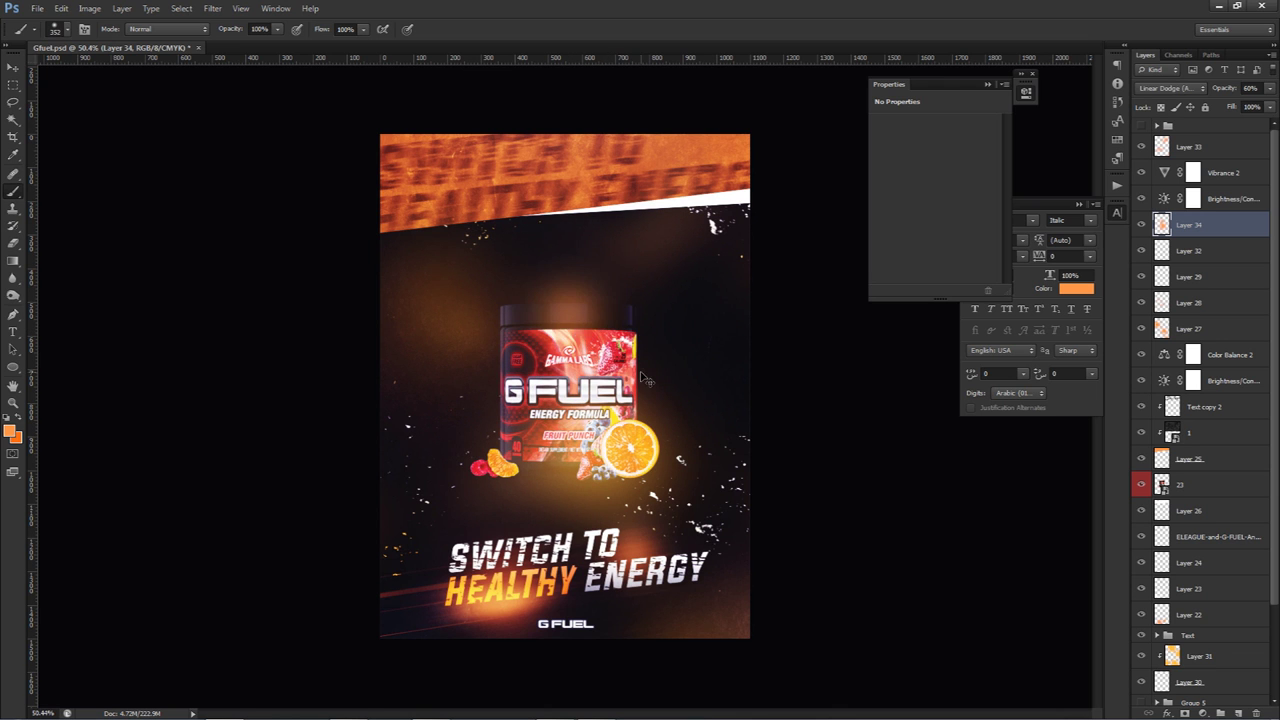
key("ctrl+z")
left_click(618, 325)
key("ctrl+z")
right_click(625, 356, "alt")
left_click(612, 318)
Adjust Layer 34's glows with Hue/Saturation, nudging the hue slightly and setting saturation to +33 and lightness to -12.
key("ctrl+u")
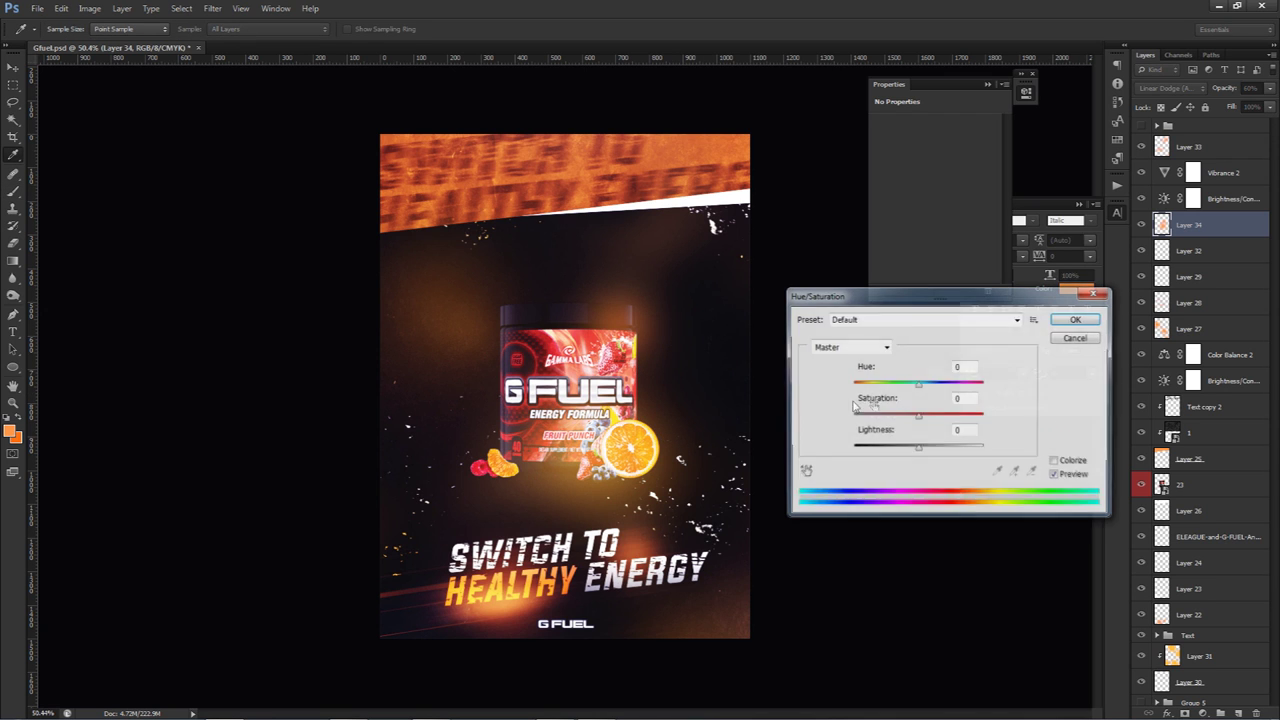
mouse_move(918, 412)
left_mouse_down()
mouse_move(955, 419)
mouse_move(905, 391)
mouse_move(940, 418)
mouse_move(920, 390)
left_mouse_up()
left_click(908, 452)
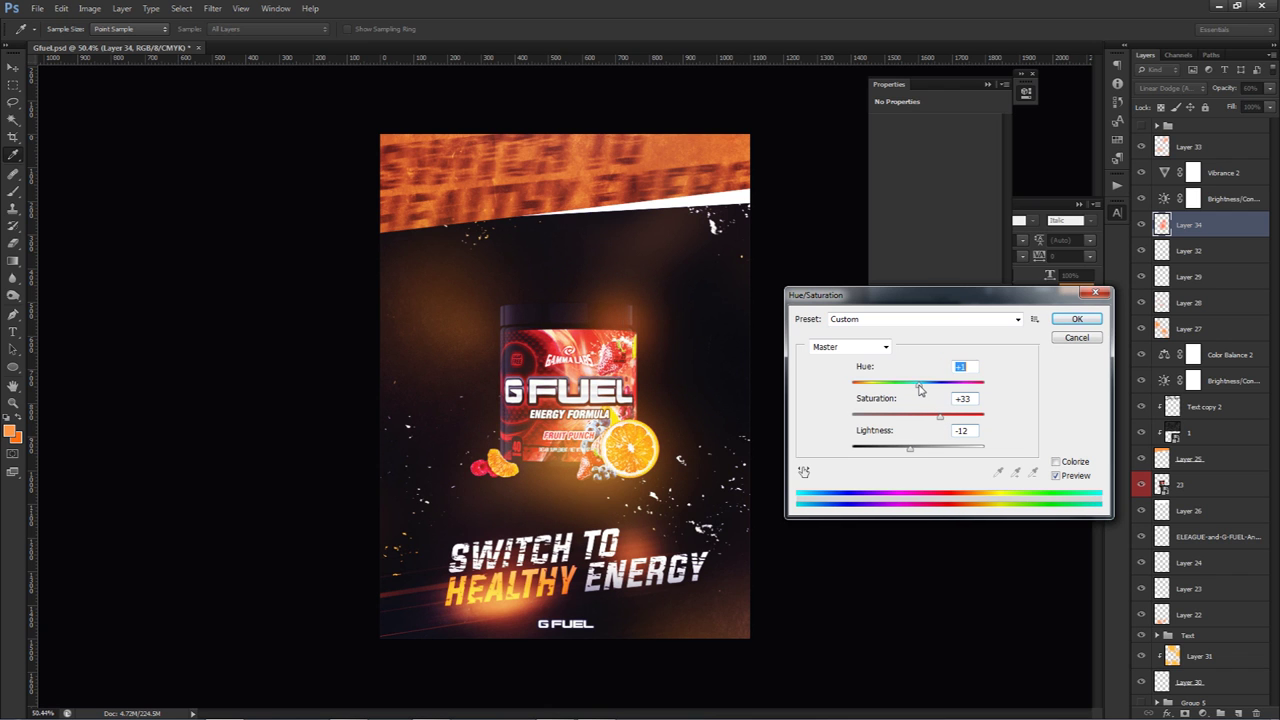
left_click(1070, 325)
key("v")
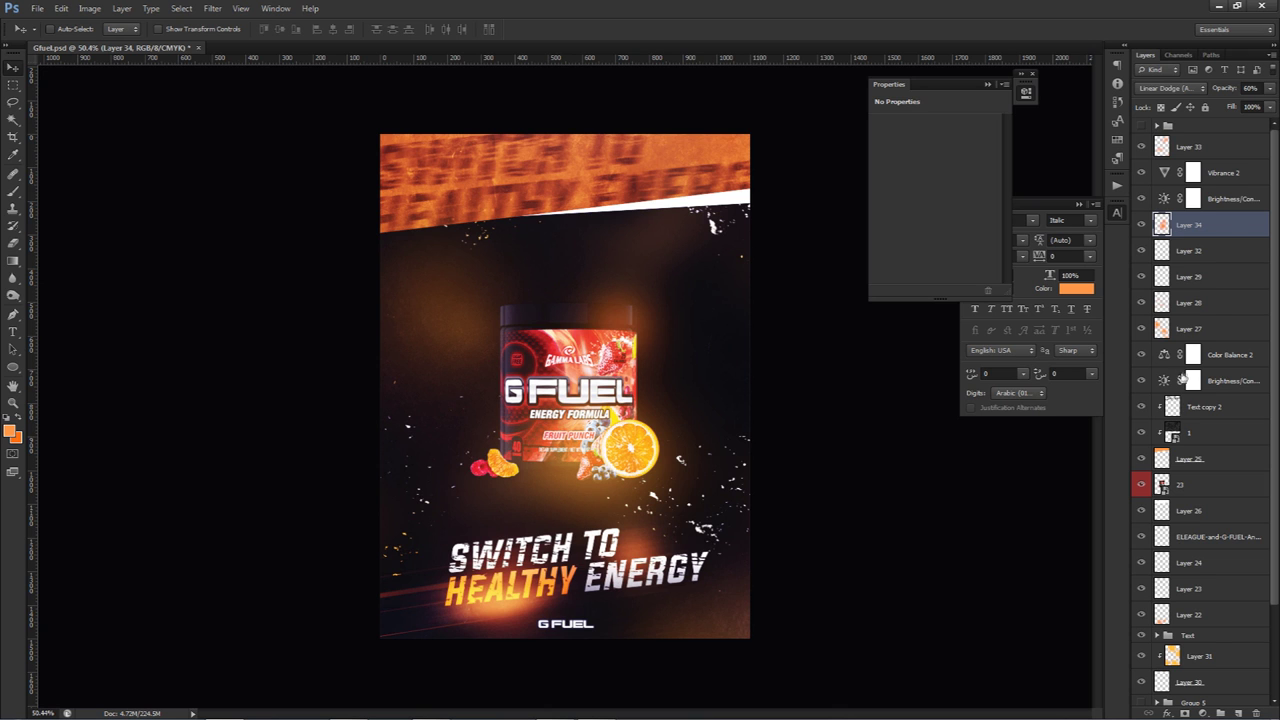
left_click(1177, 460)
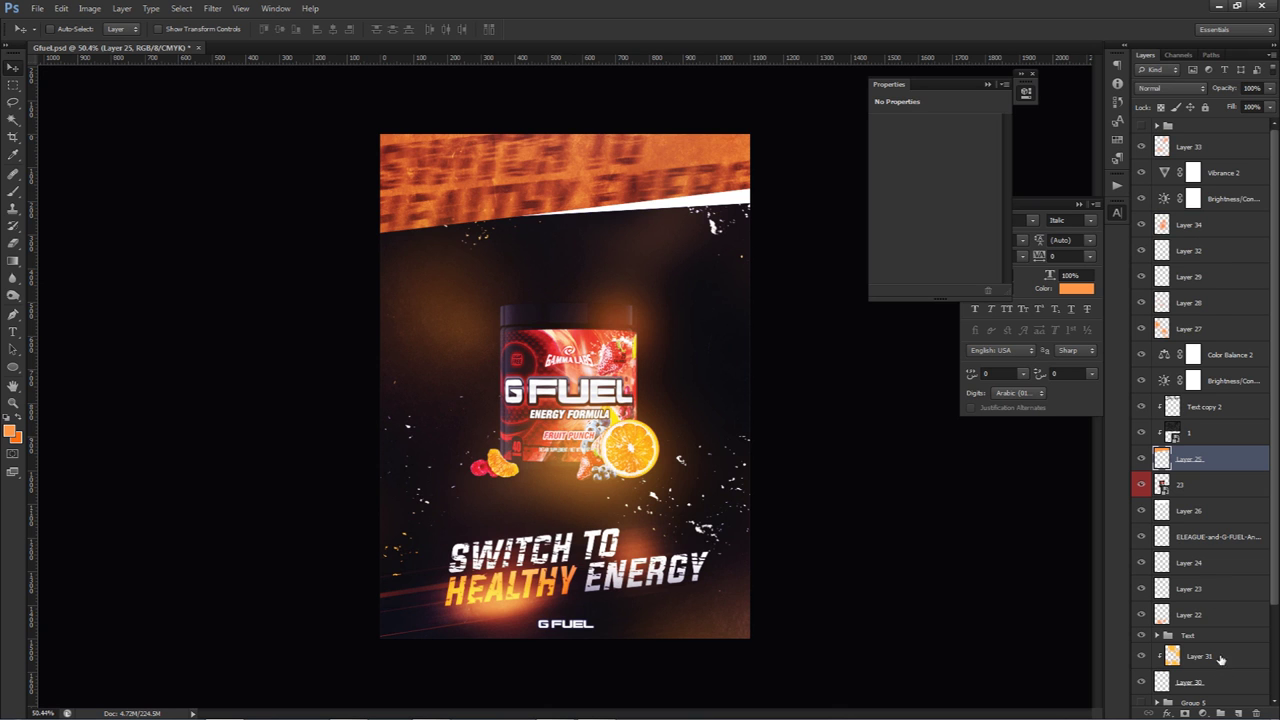
key("b")
right_click(665, 390)
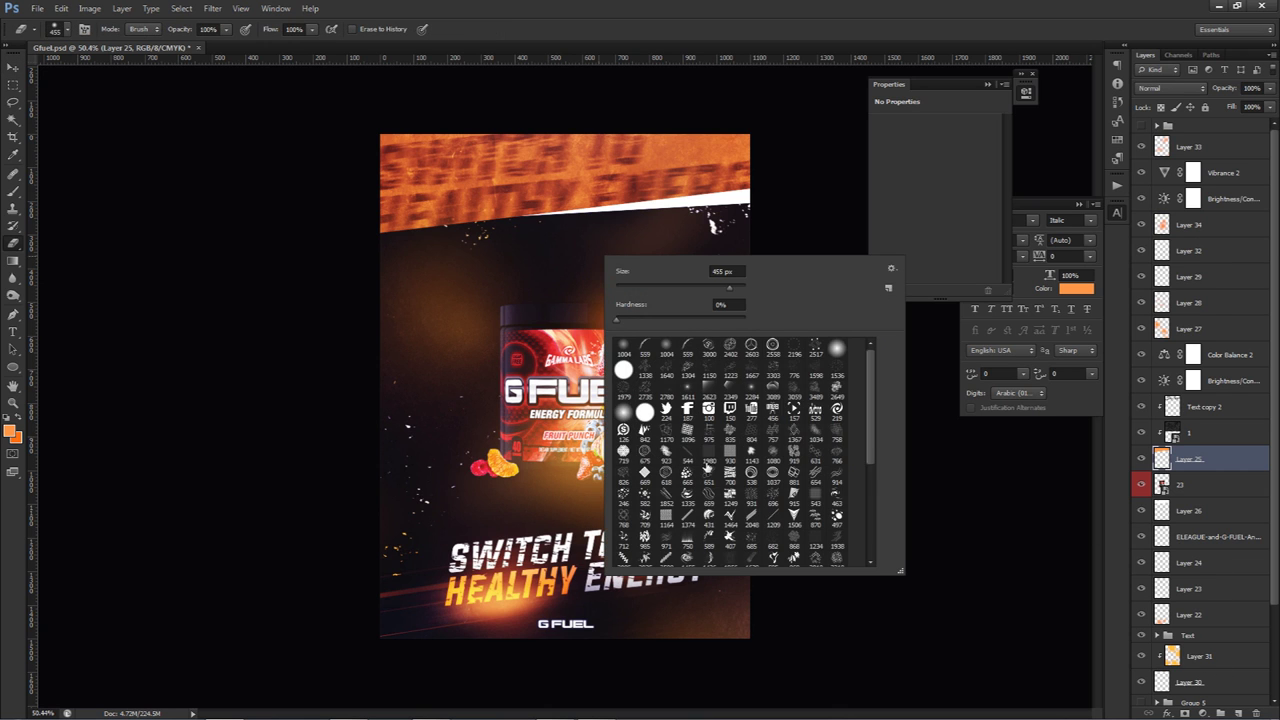
left_click(793, 371)
left_click(775, 369)
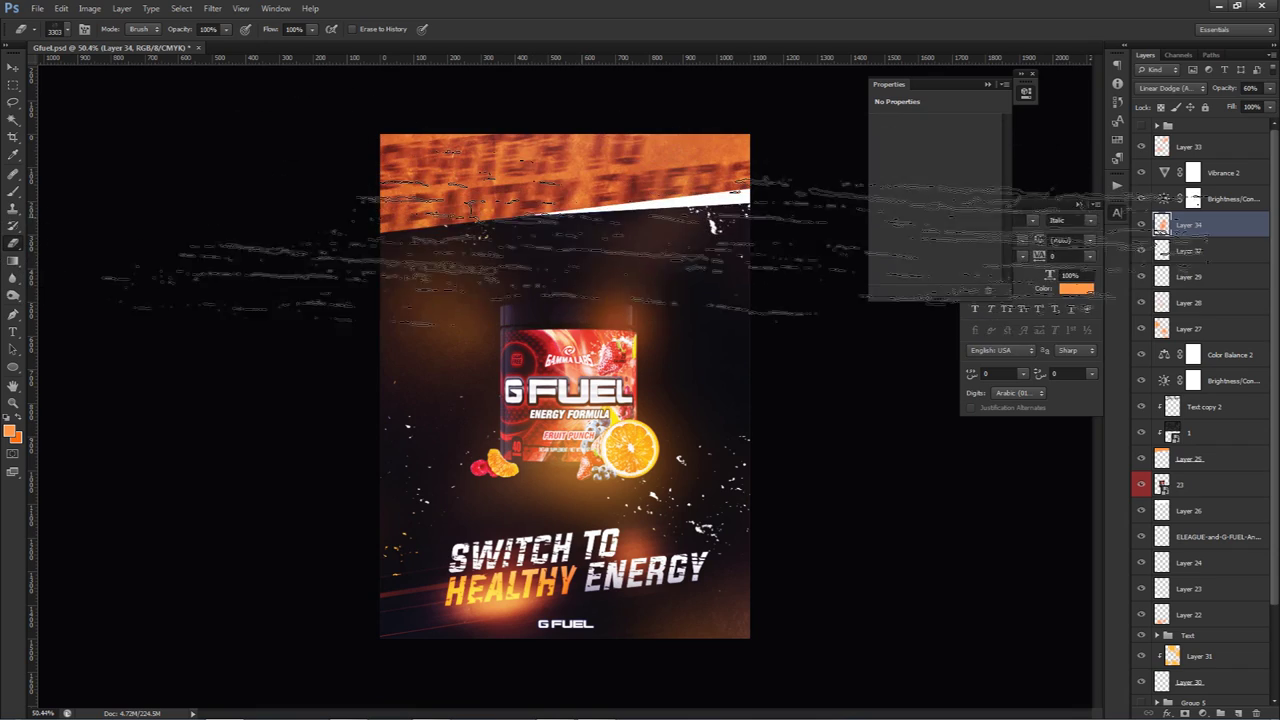
left_click(1206, 456)
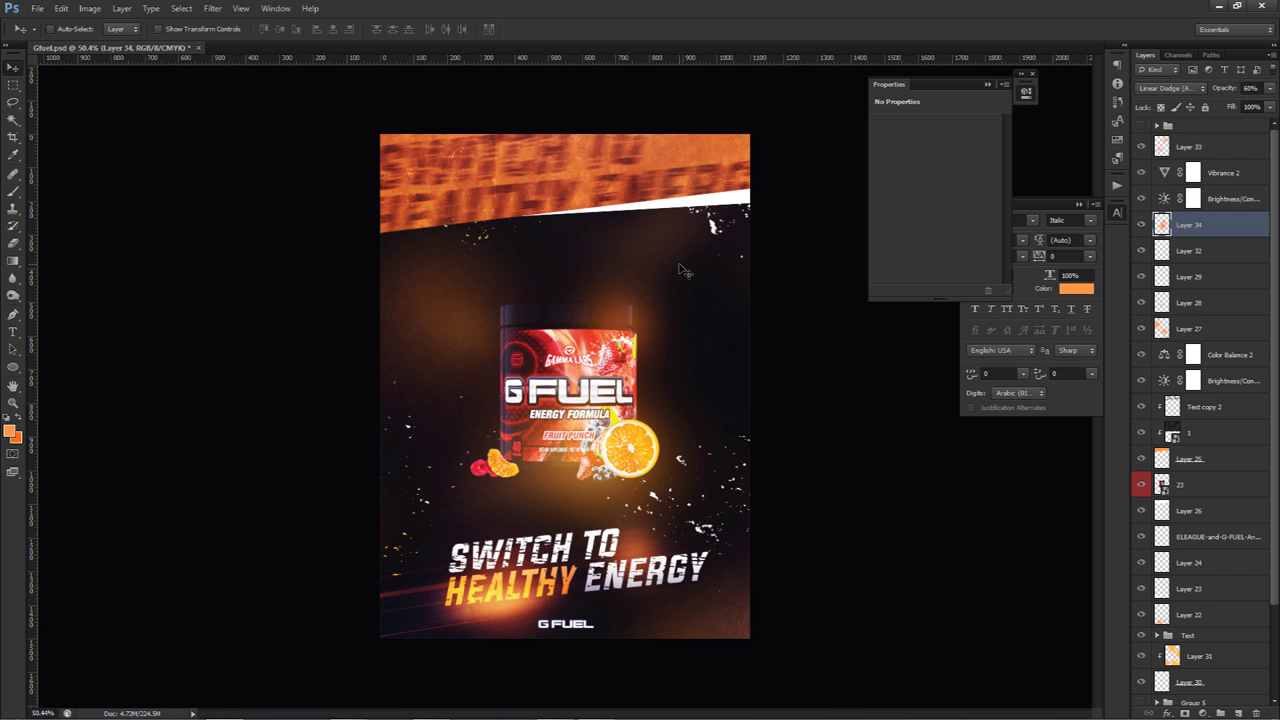
Group all poster layers from Layer 33 down to texture layer 1, leaving the locked background layer outside.
left_click(1185, 148)
scroll(1192, 640, "down", 3)
left_click(1192, 642, "shift")
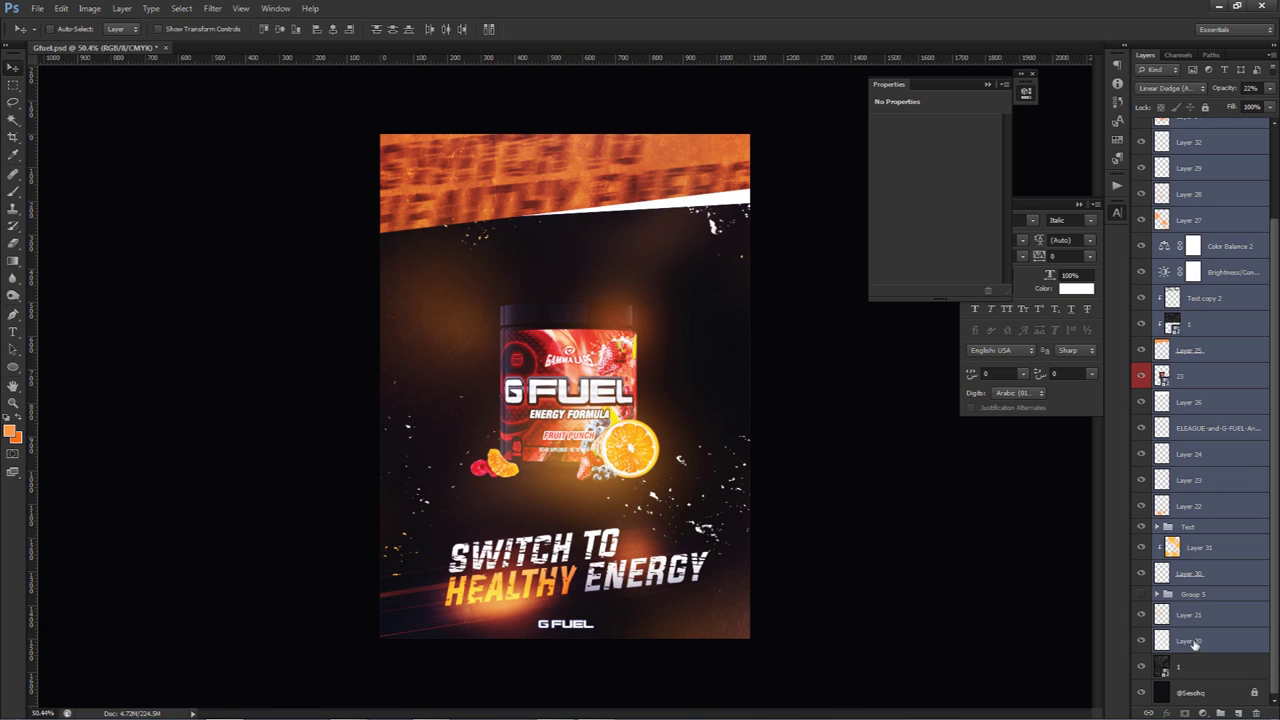
left_click(1183, 667, "shift")
key("ctrl+g")
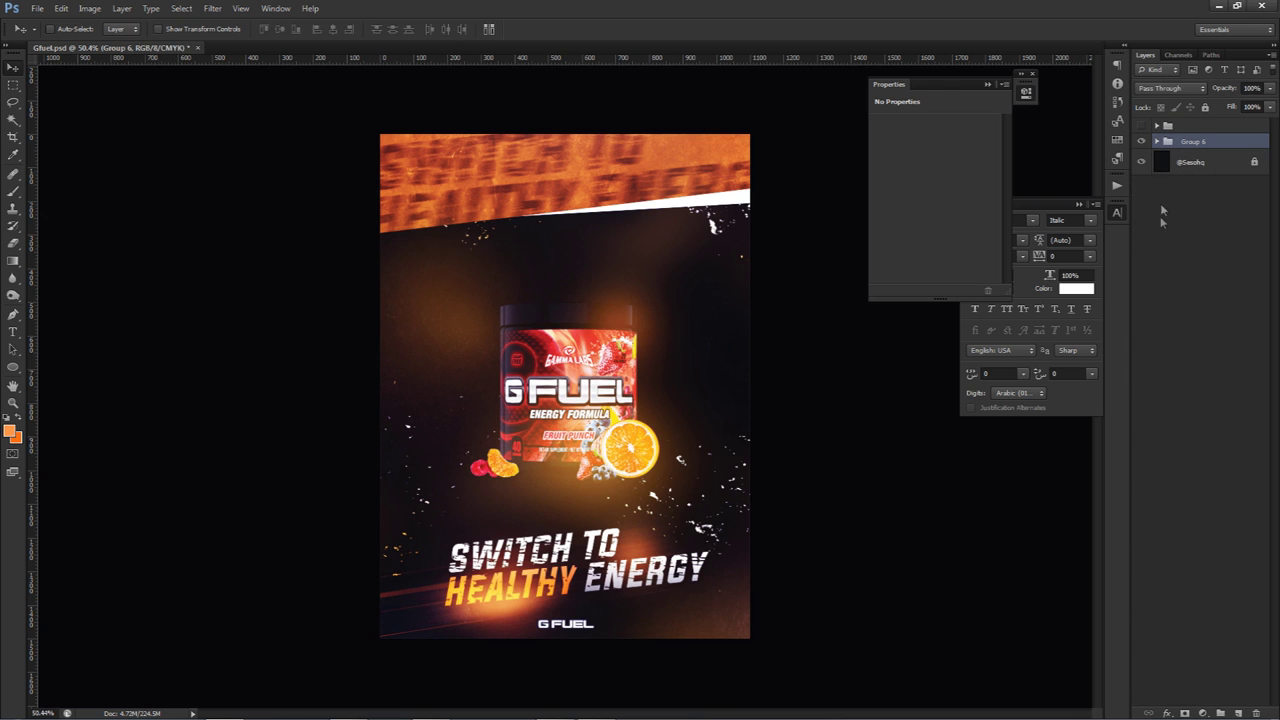
Compare the new poster with the original by swapping the visibility of Group 6 and the unnamed reference group.
left_click(1141, 142)
left_click(1142, 125)
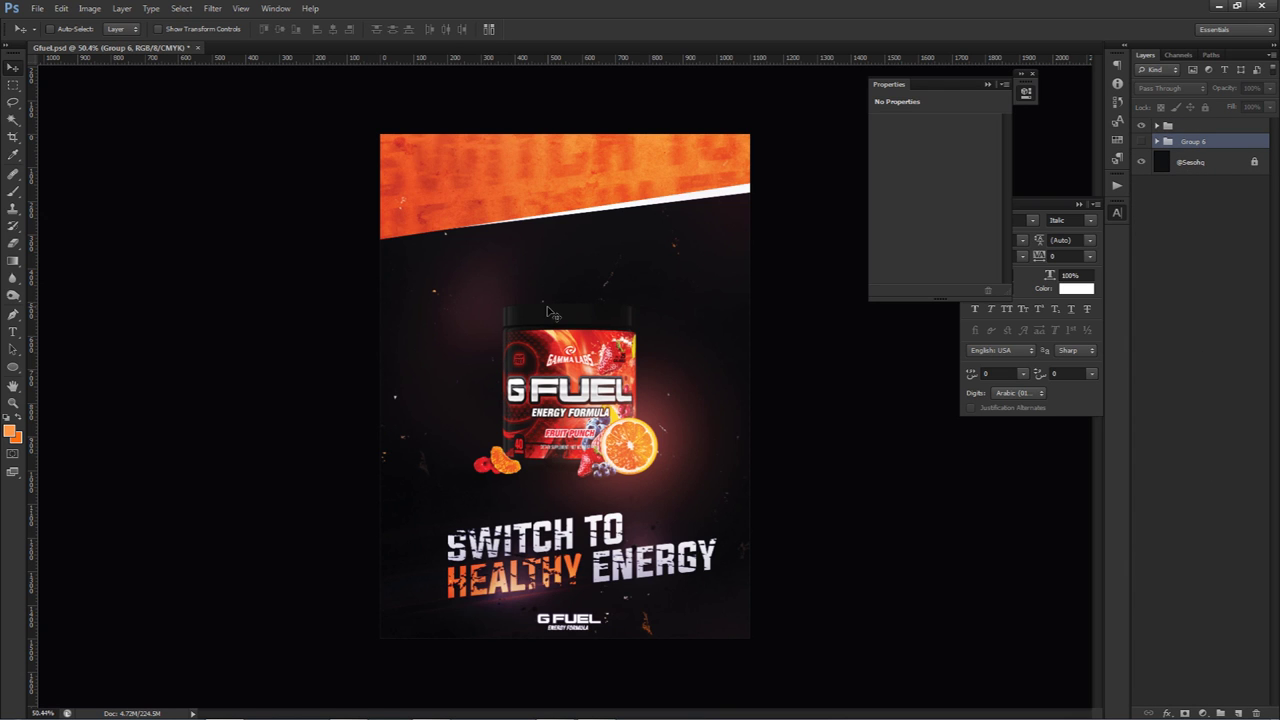
scroll(555, 319, "up", 1)
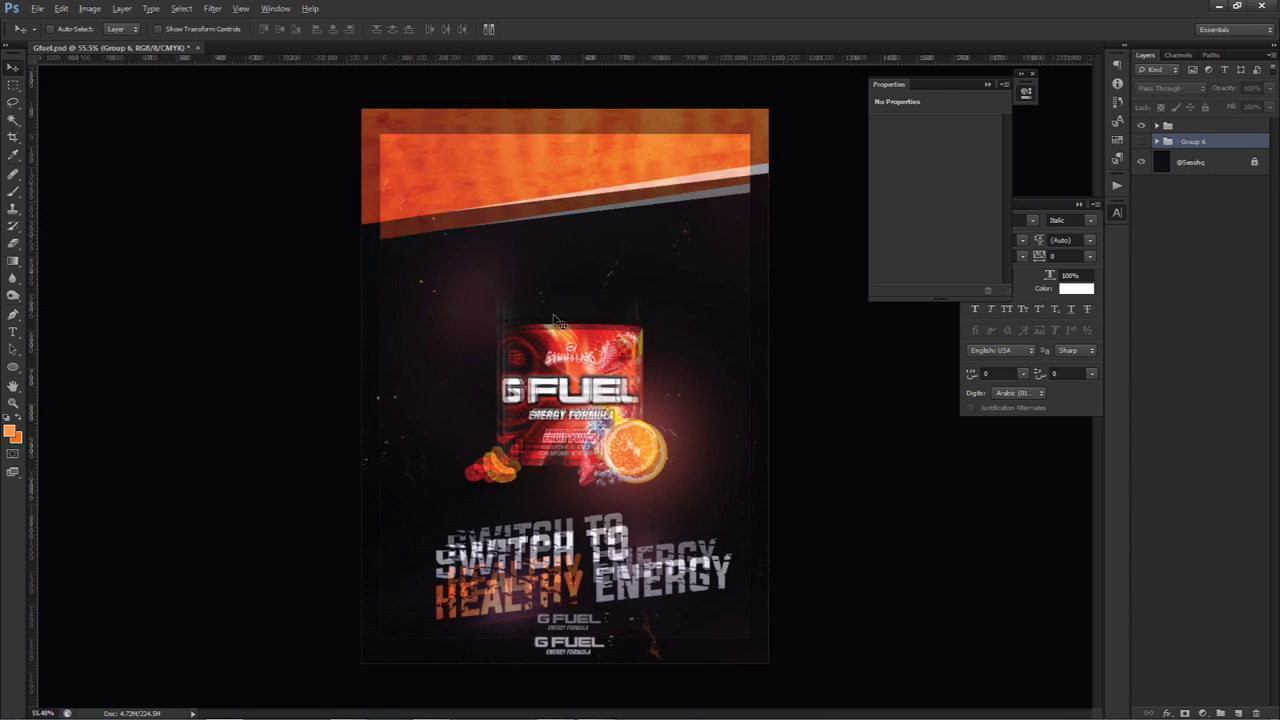
scroll(555, 319, "down", 1)
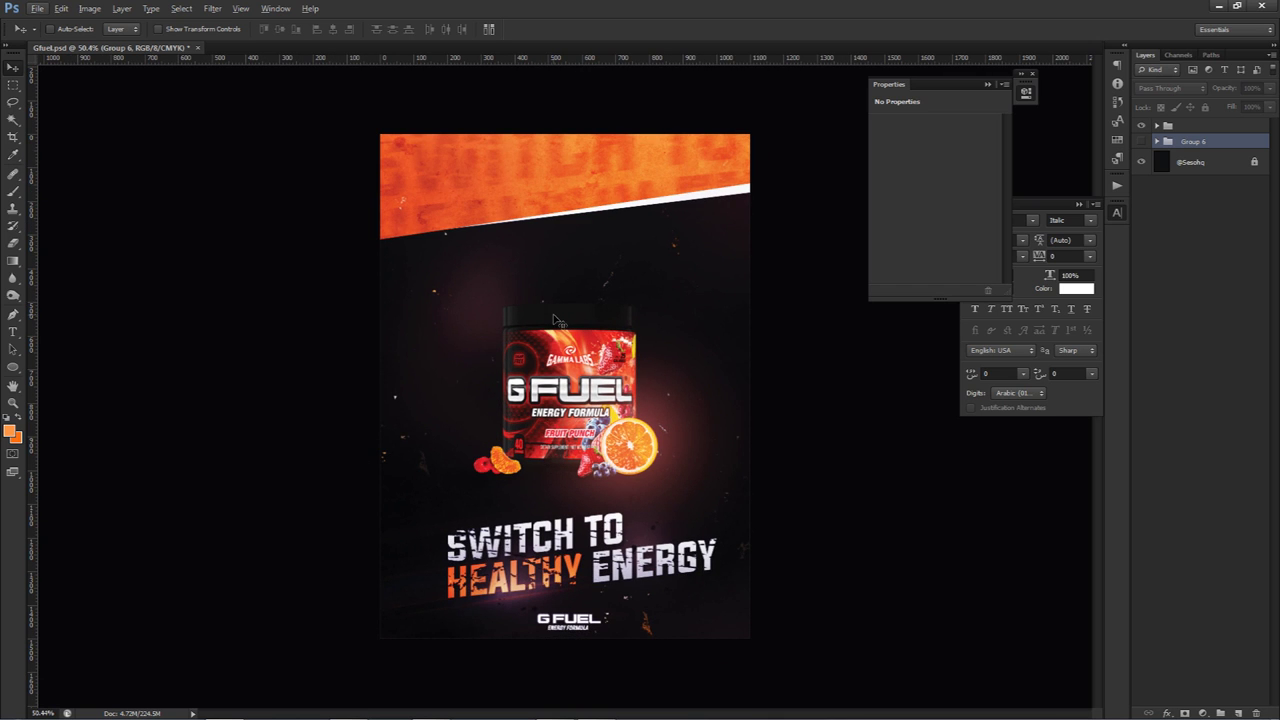
left_click(1140, 141)
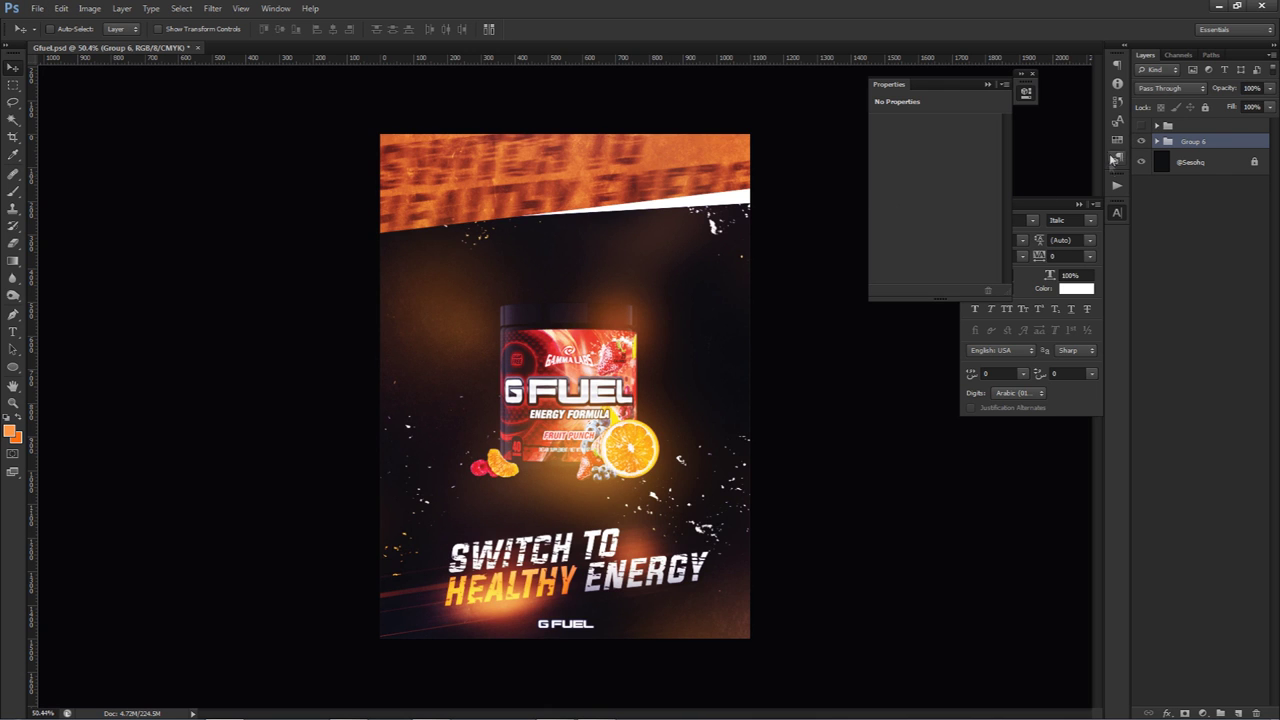
Lower the opacity of Layer 34's glows inside Group 6 to 39%.
left_click(1157, 141)
left_click(1190, 233)
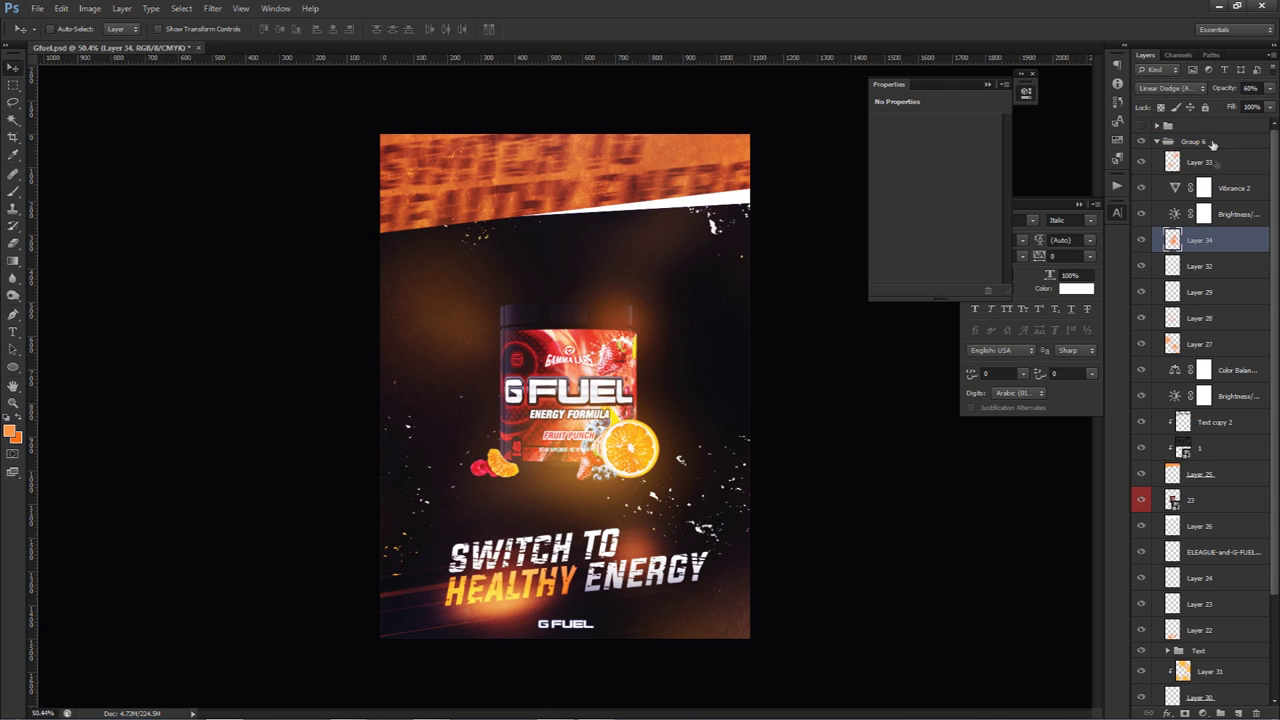
left_click(1270, 90)
left_click_drag(1235, 102, 1232, 102)
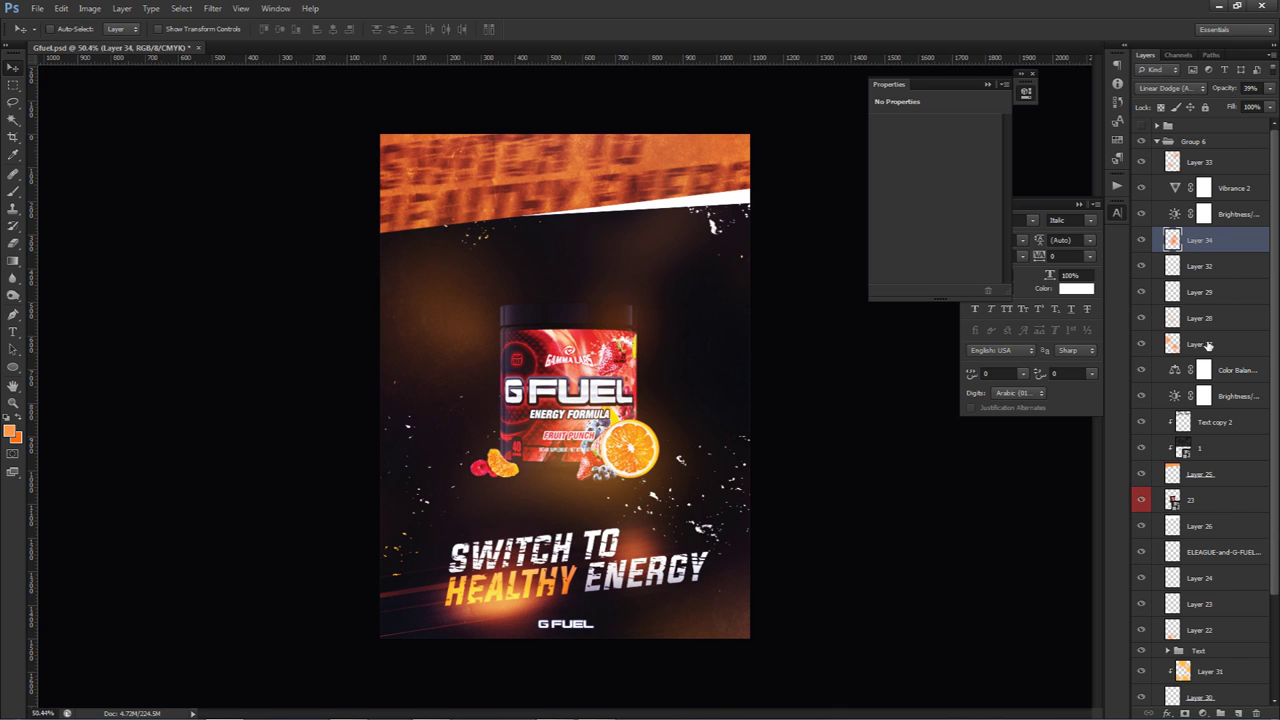
Reduce Layer 27's glow opacity to 17%.
left_click(1195, 343)
left_click(1270, 88)
left_click_drag(1221, 108, 1218, 108)
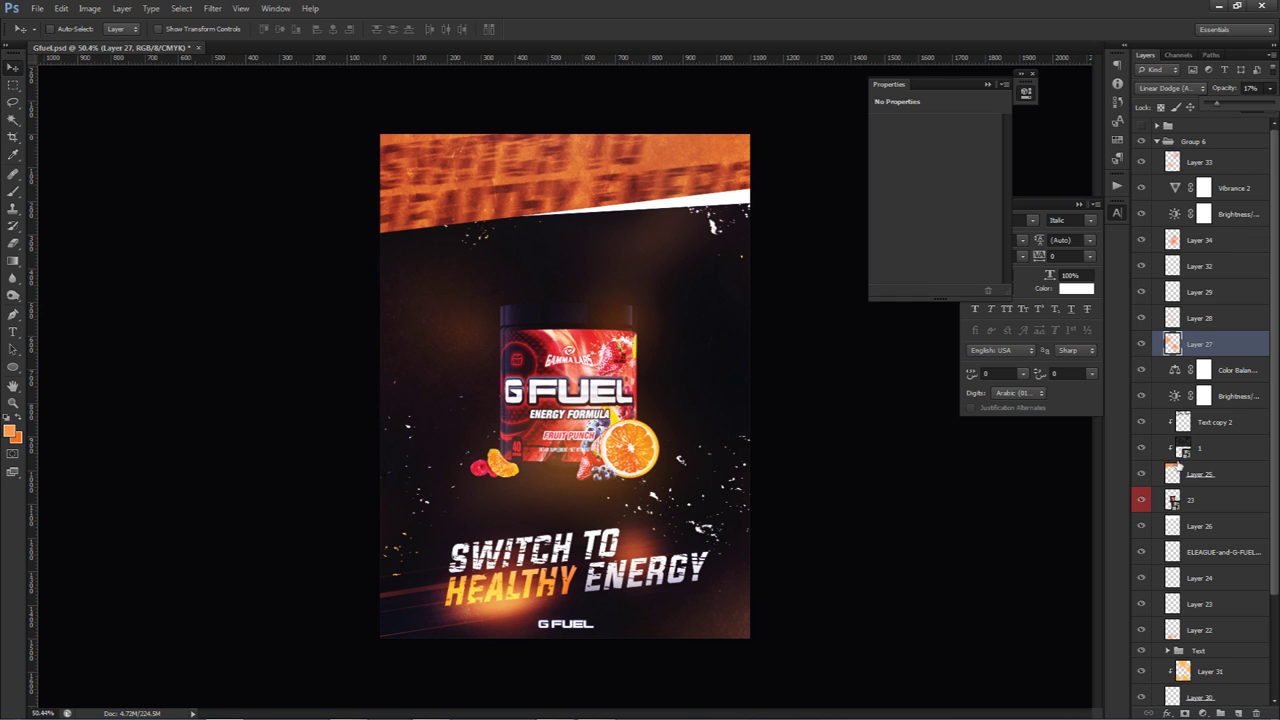
Reduce the opacity of Layer 22's glow behind the slogan to 31% and collapse Group 6.
scroll(1187, 590, "down", 1)
left_click(1187, 600)
left_click(1268, 89)
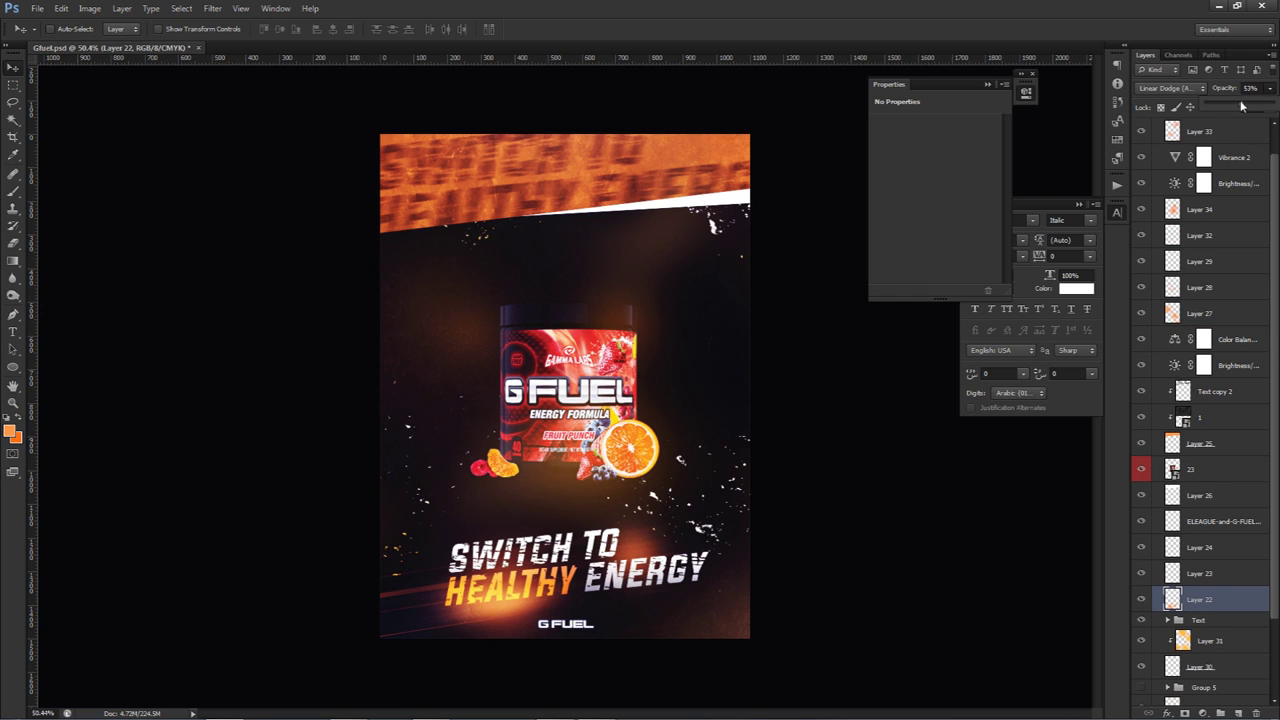
left_click_drag(1227, 102, 1226, 102)
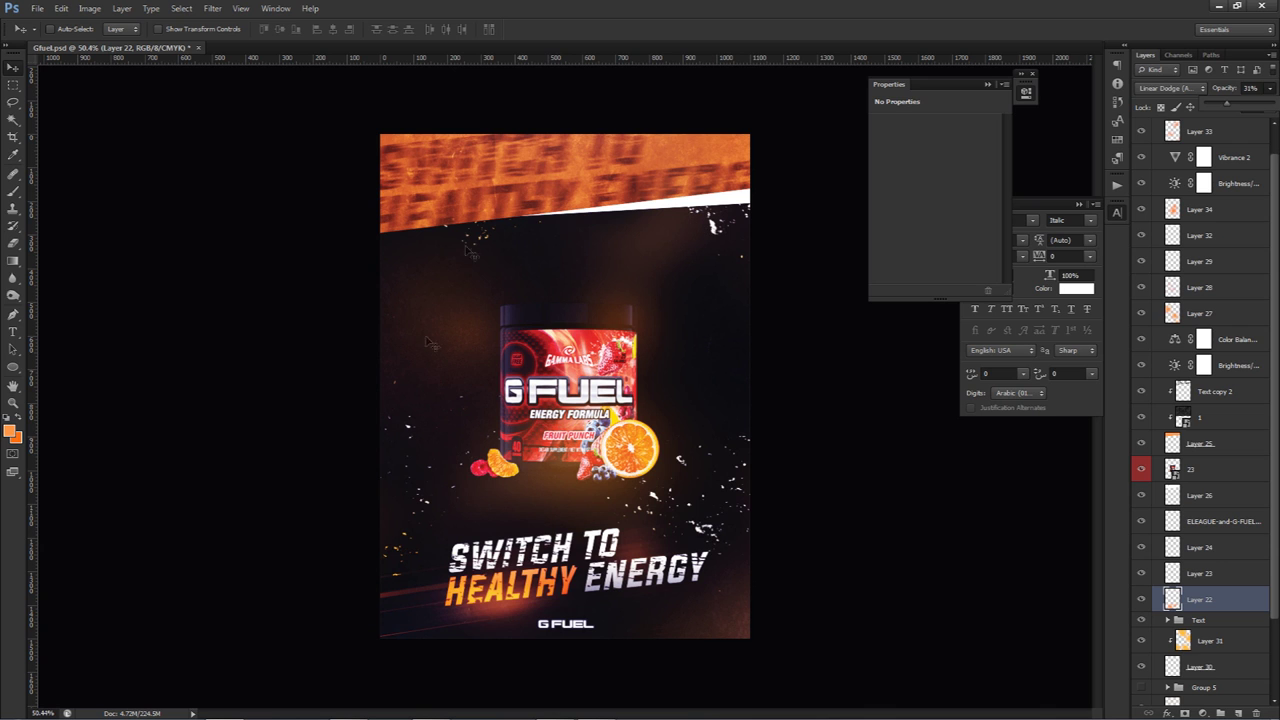
scroll(1200, 260, "up", 1)
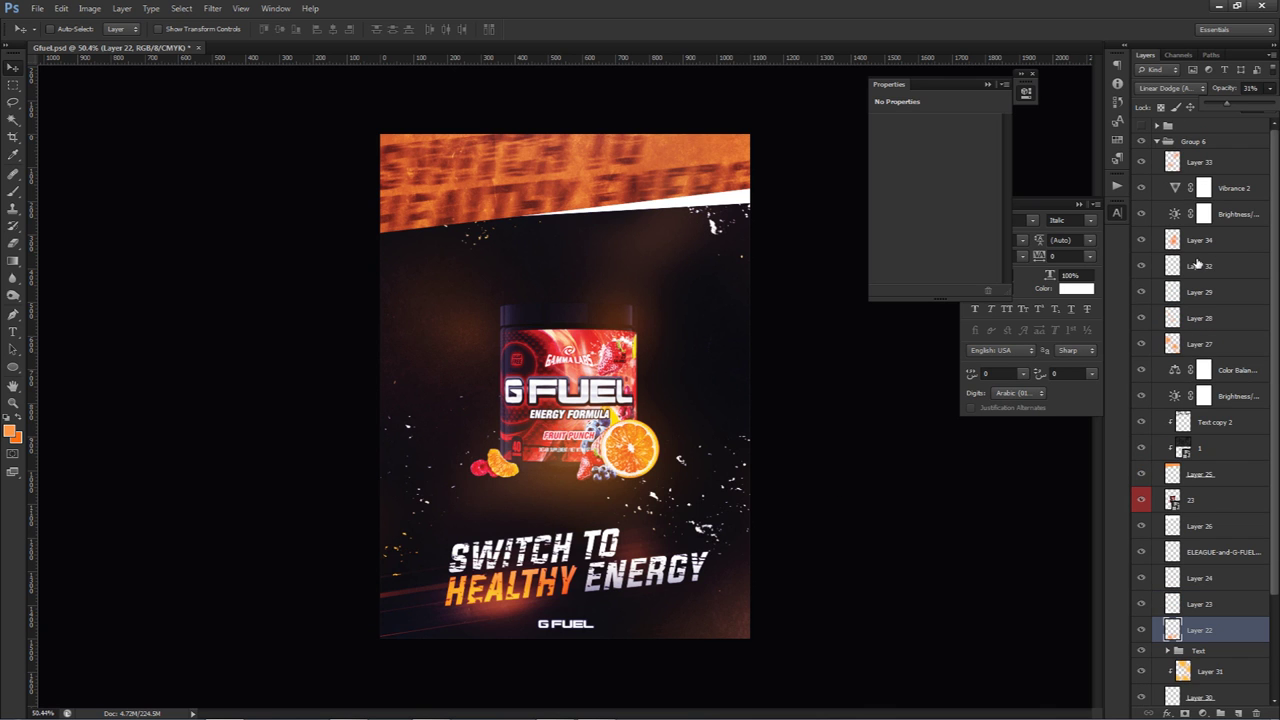
left_click(1157, 142)
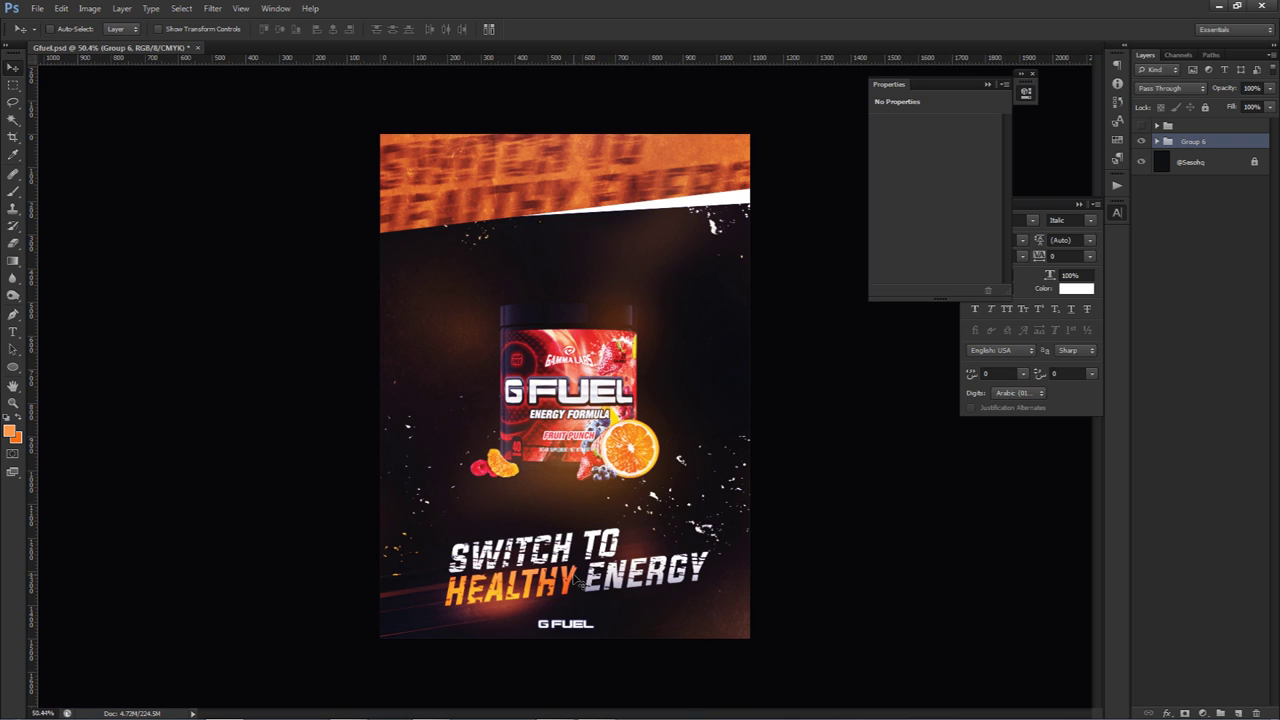
Check the toned-down glows against the original poster by toggling the reference group and Group 6, with no layer selected.
left_click(1142, 141)
left_click(1142, 127)
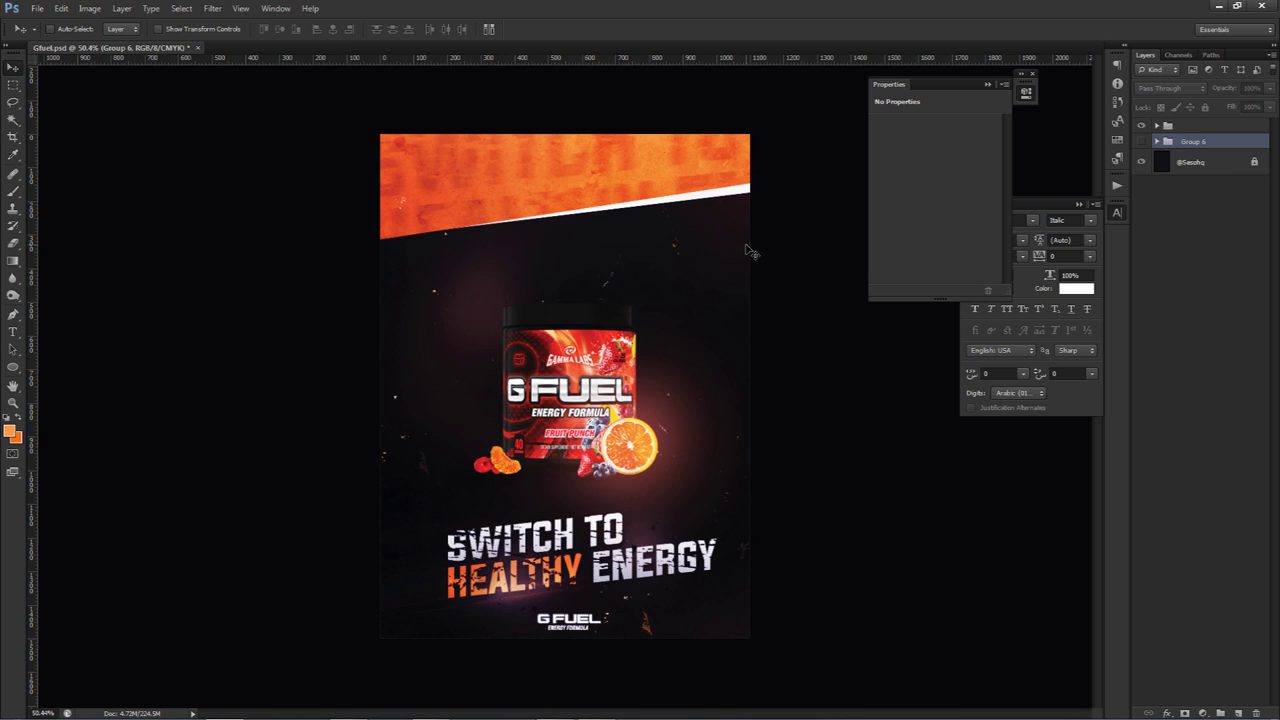
left_click(1181, 272)
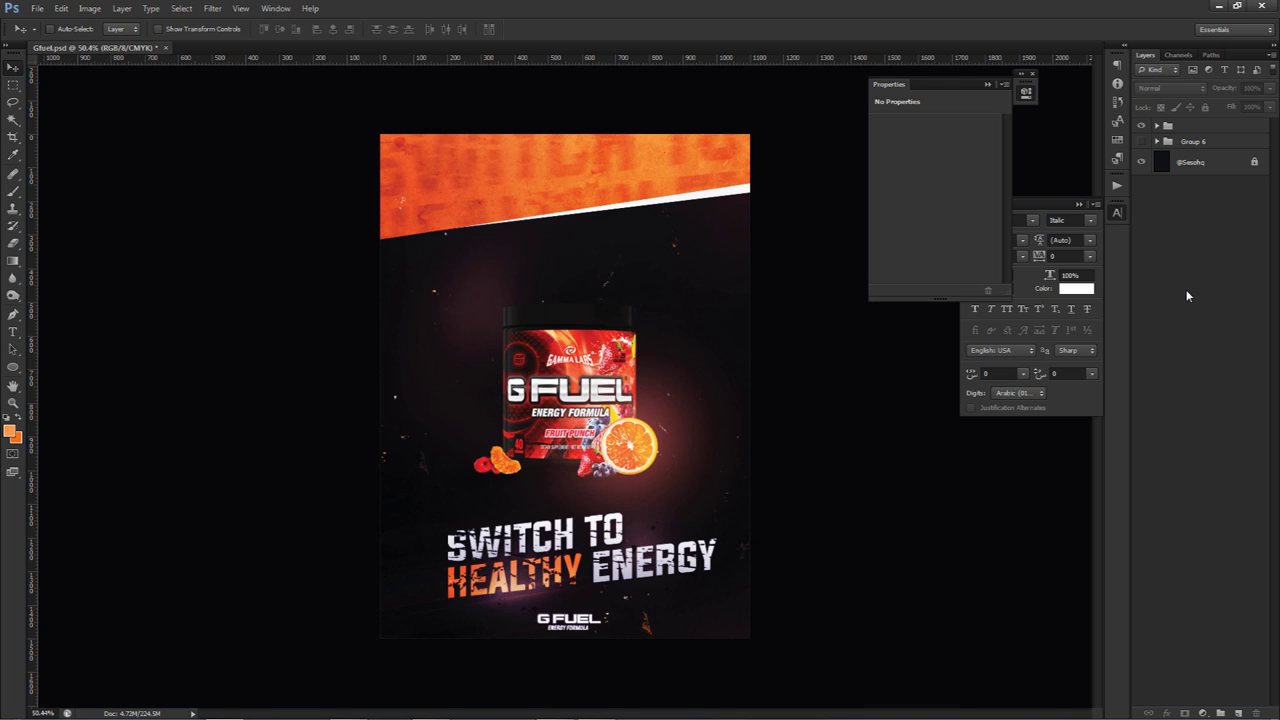
left_click(1141, 141)
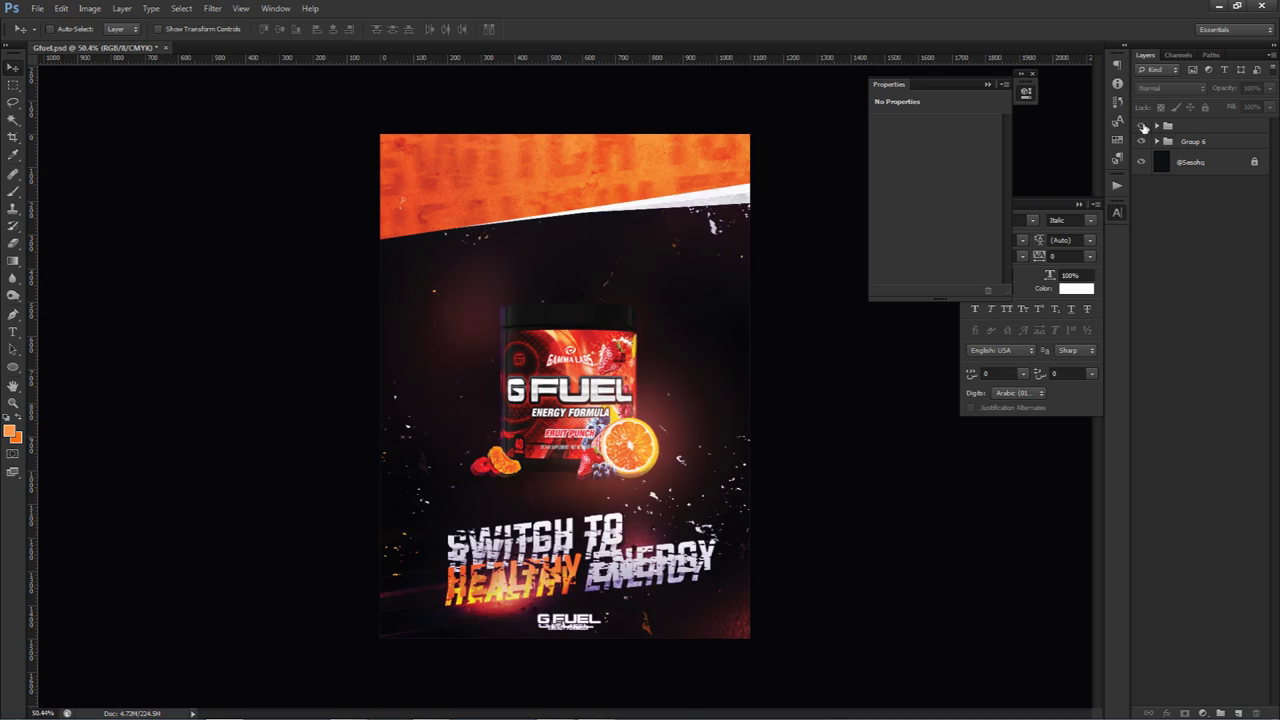
left_click(1142, 126)
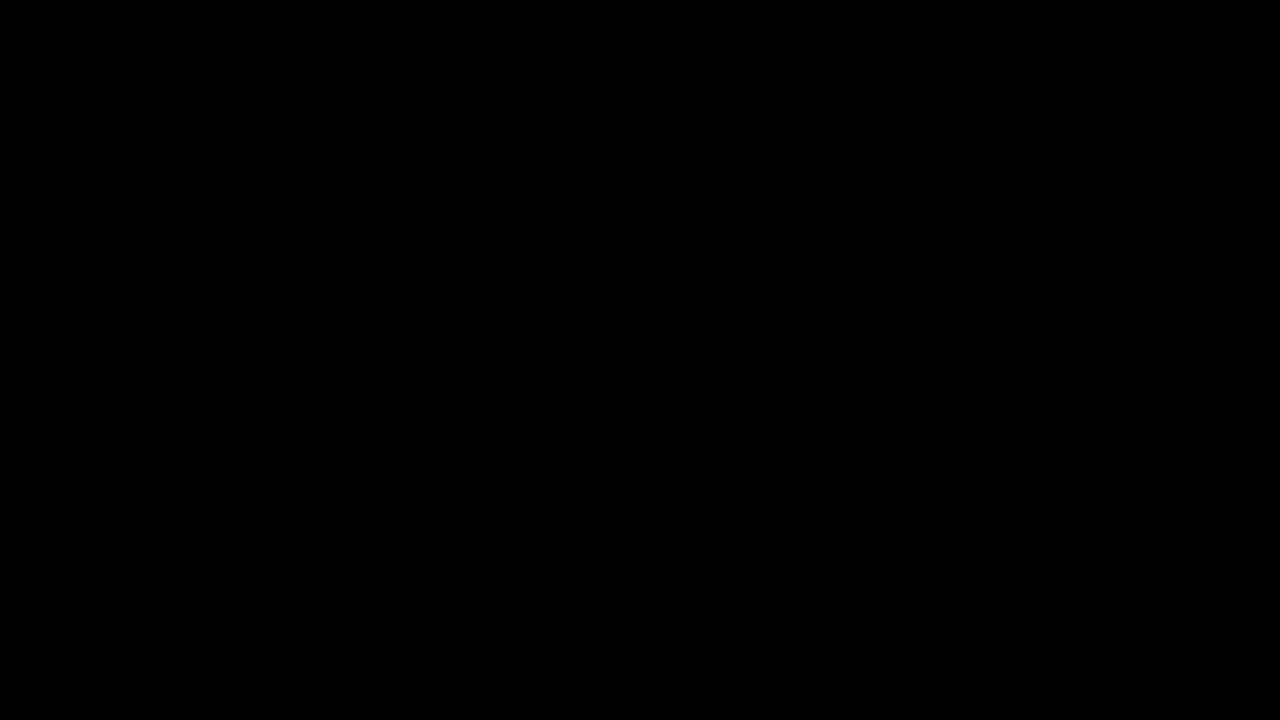